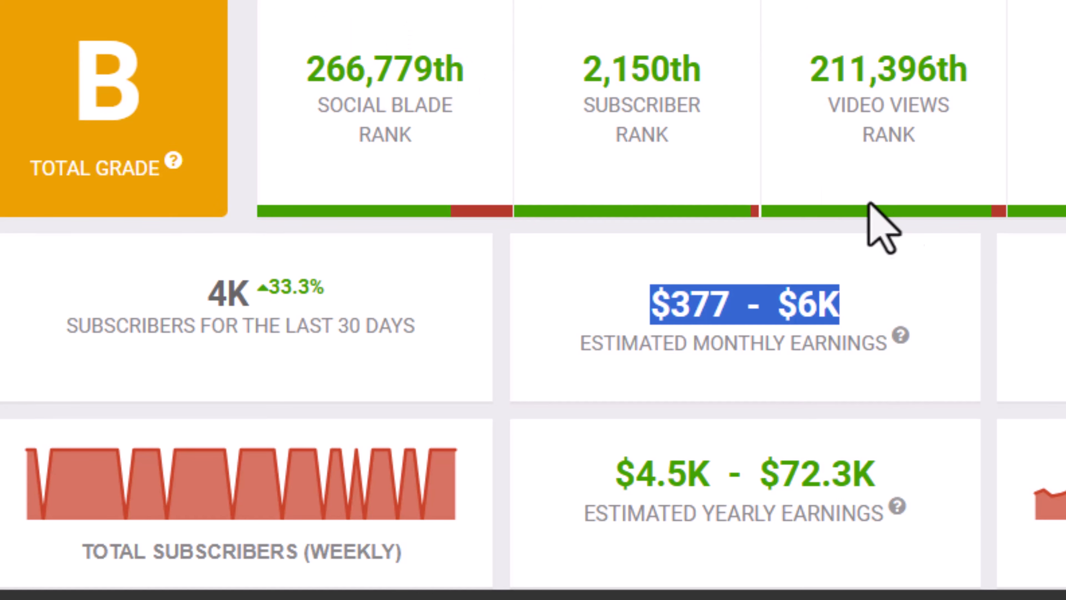
Examine the channel's estimated monthly earnings and its video views for the last 30 days on the Social Blade page.
left_click(654, 310)
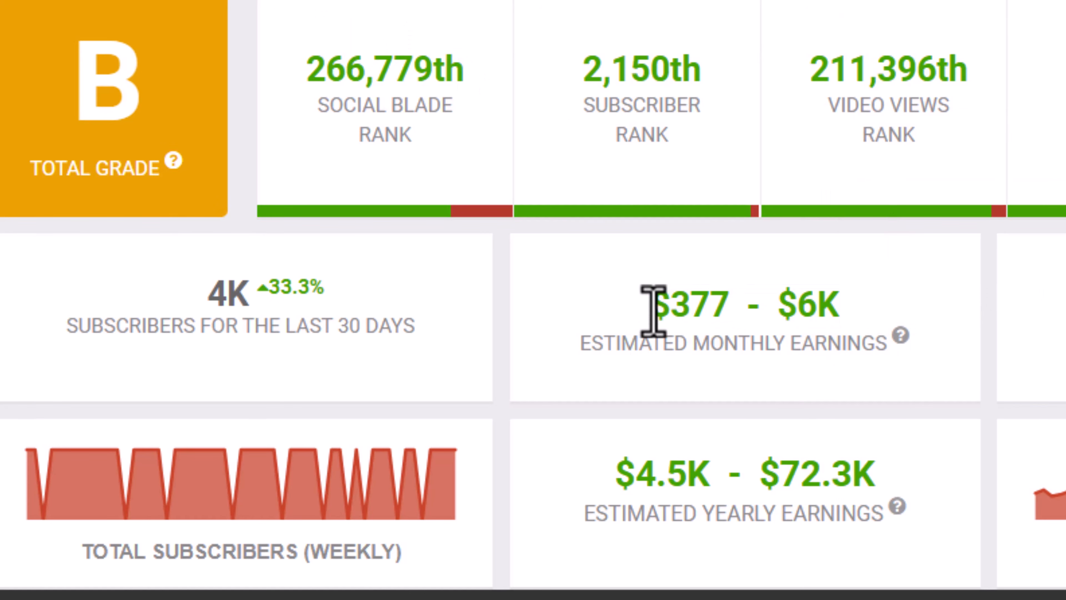
left_click_drag(799, 311, 812, 311)
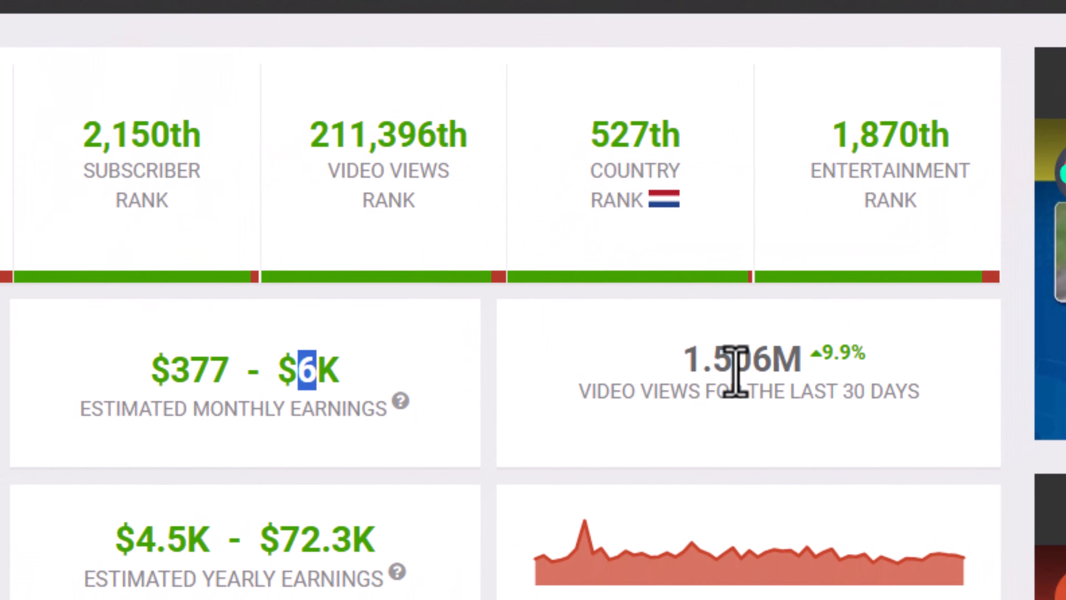
scroll(736, 372, "down", 2)
left_click_drag(565, 224, 915, 242)
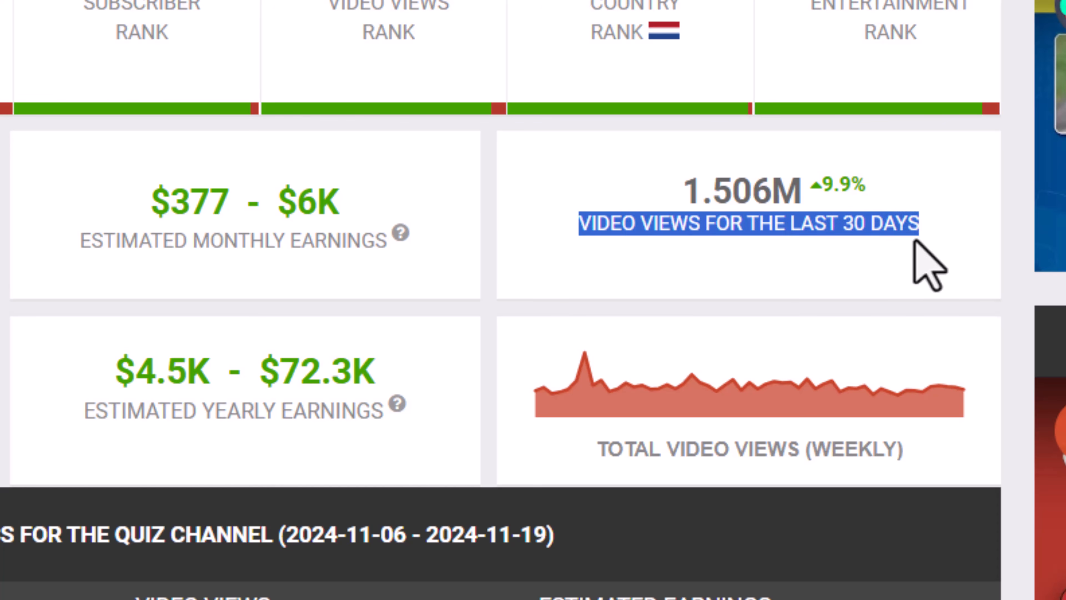
left_click(501, 179)
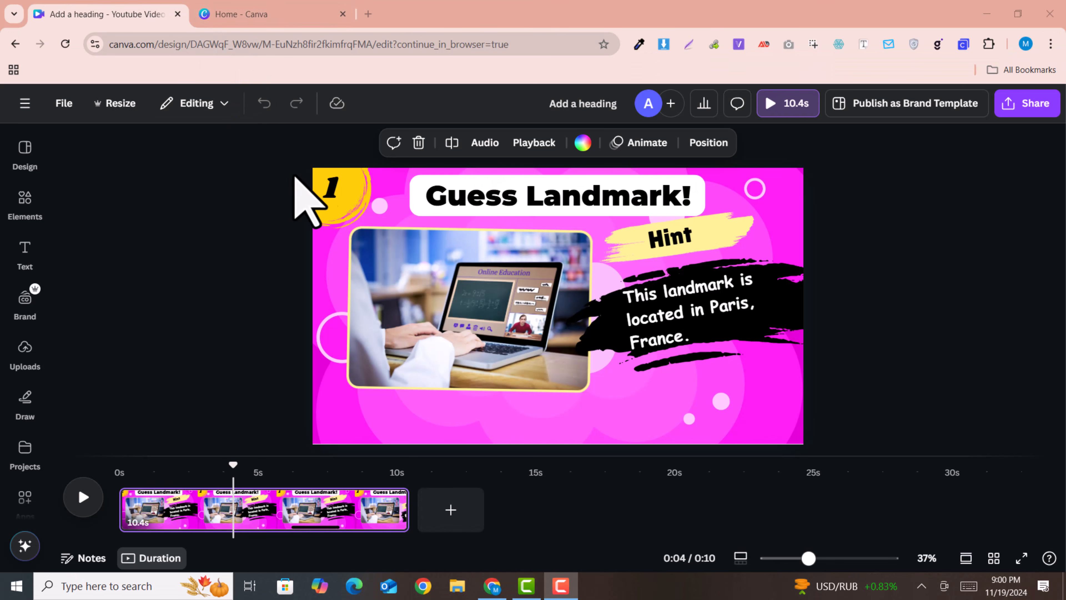
Switch from the example quiz design to the Canva home page and create a new YouTube Video design.
left_click_drag(231, 465, 272, 448)
left_click(221, 4)
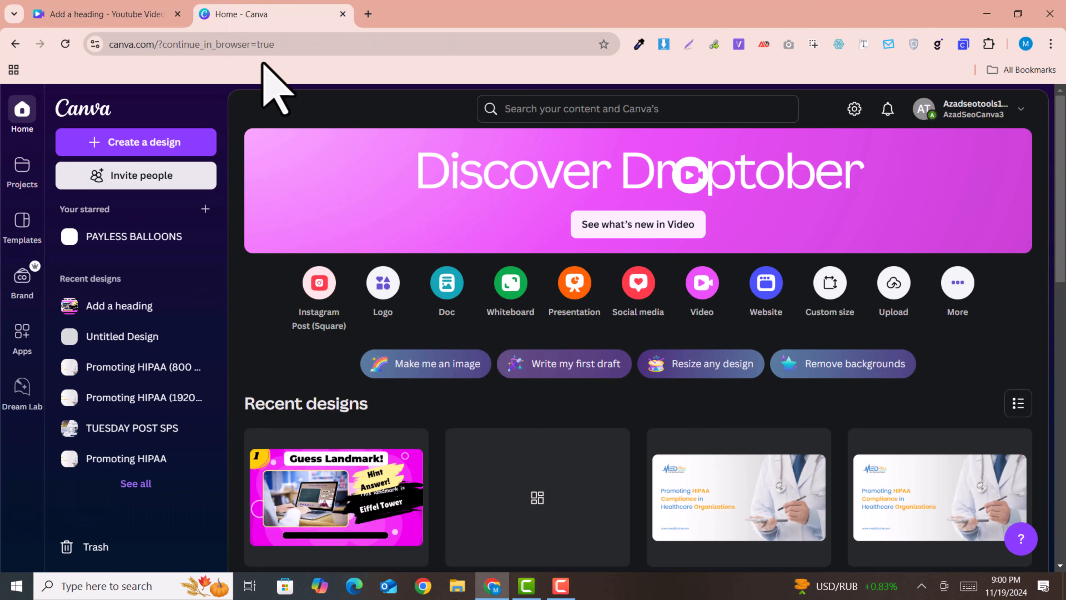
left_click(134, 142)
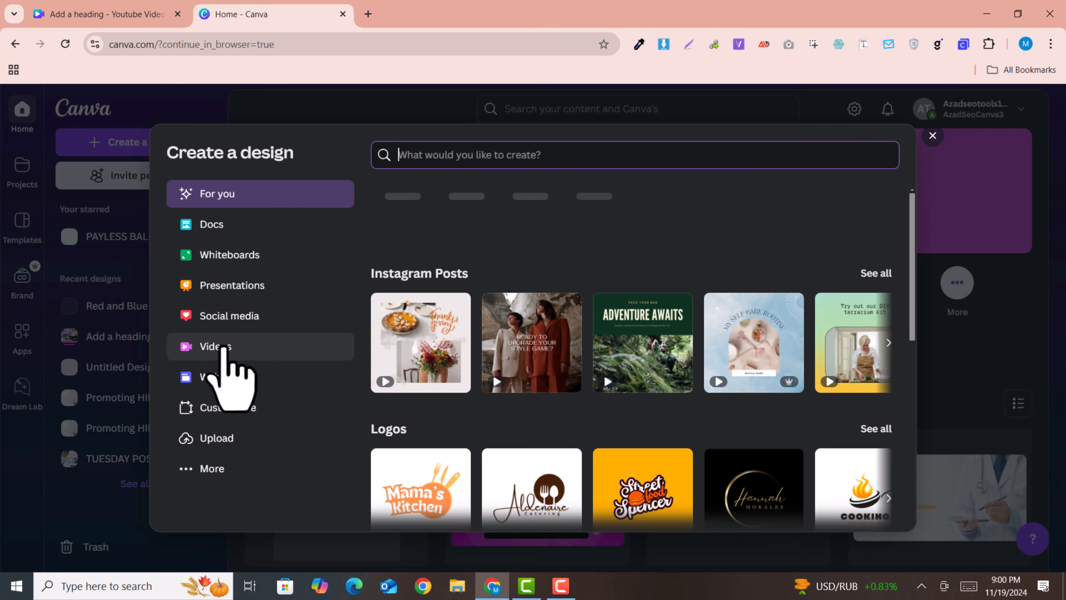
left_click(222, 347)
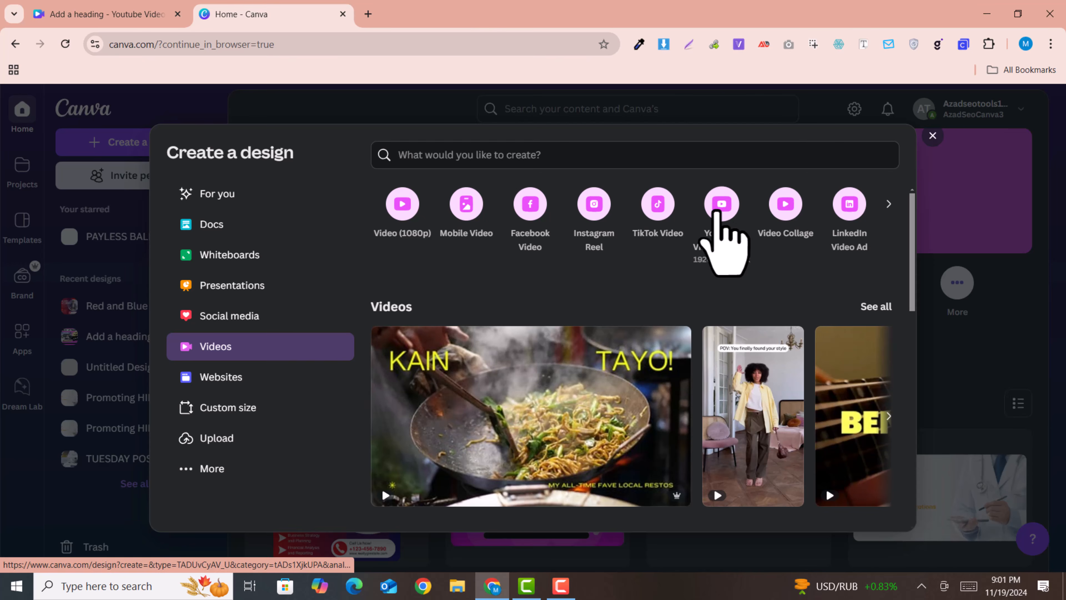
left_click(722, 205)
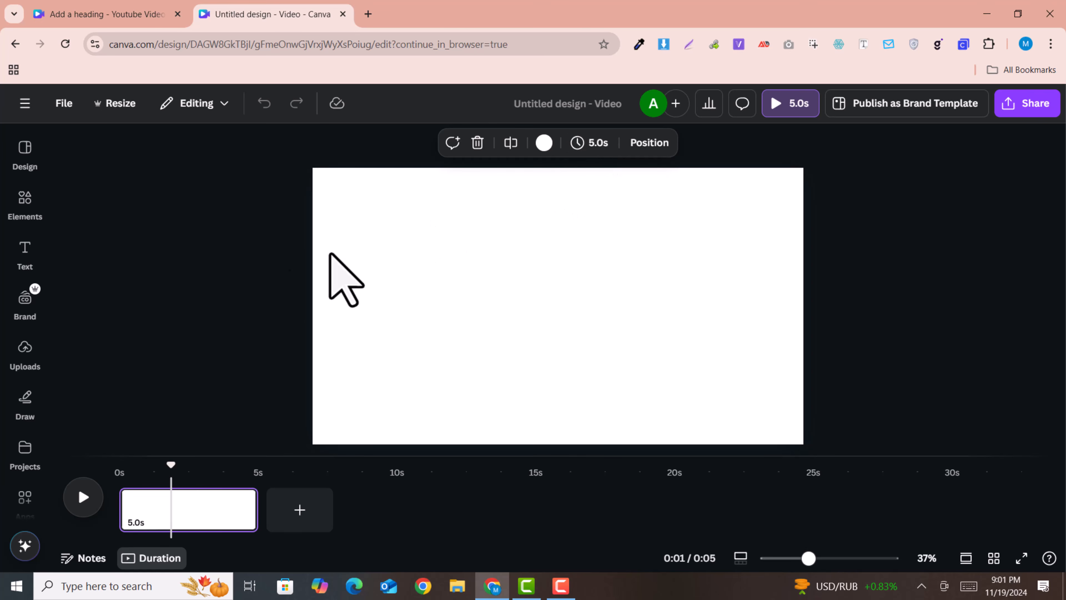
Search the elements for "animated background" and limit the results to videos.
left_click(22, 209)
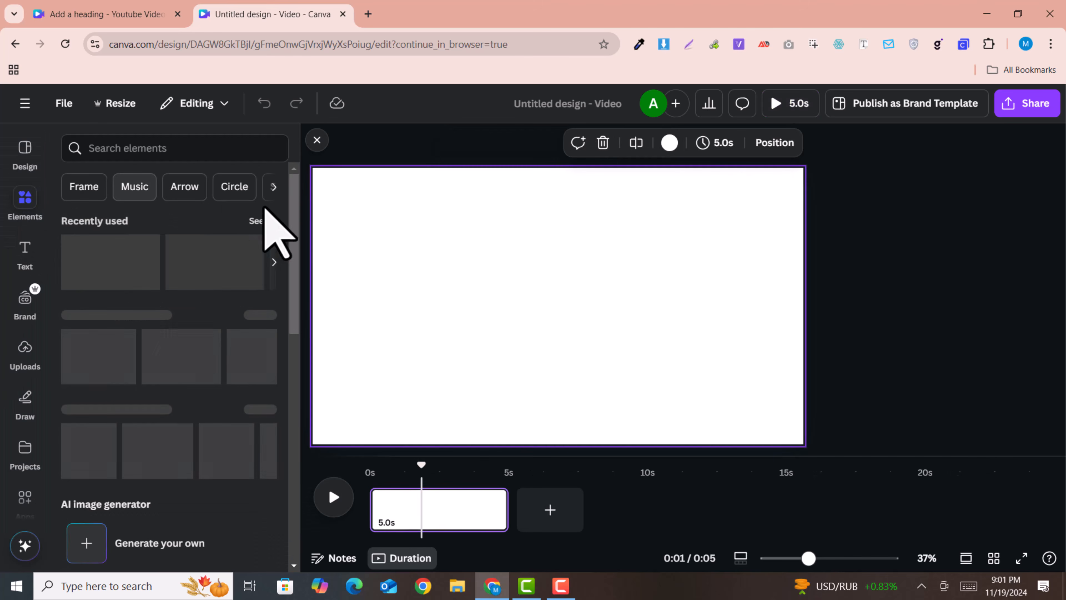
left_click(161, 147)
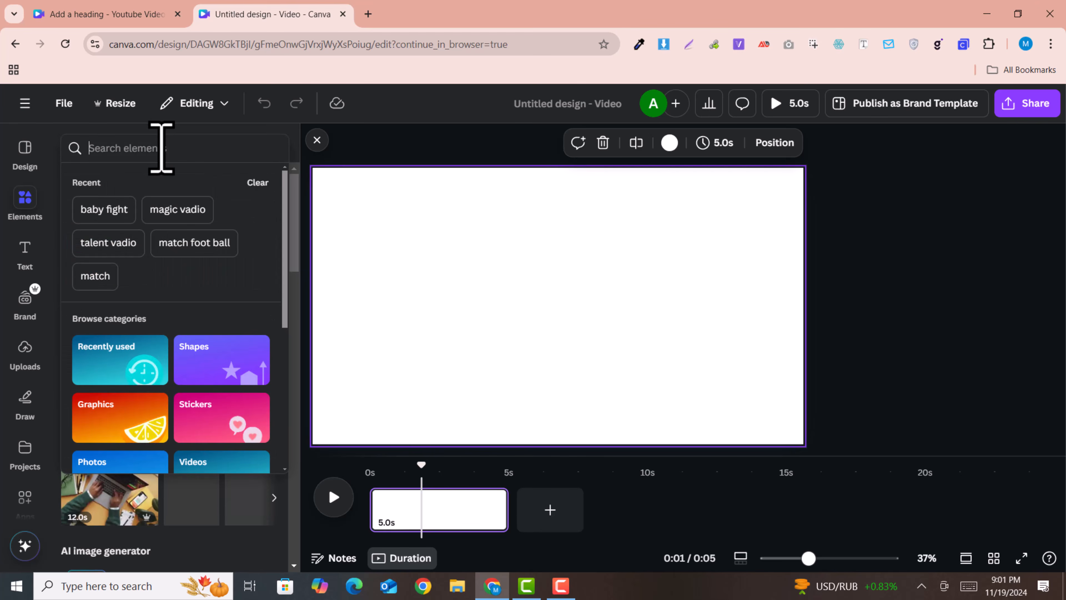
type("animated background")
key("Return")
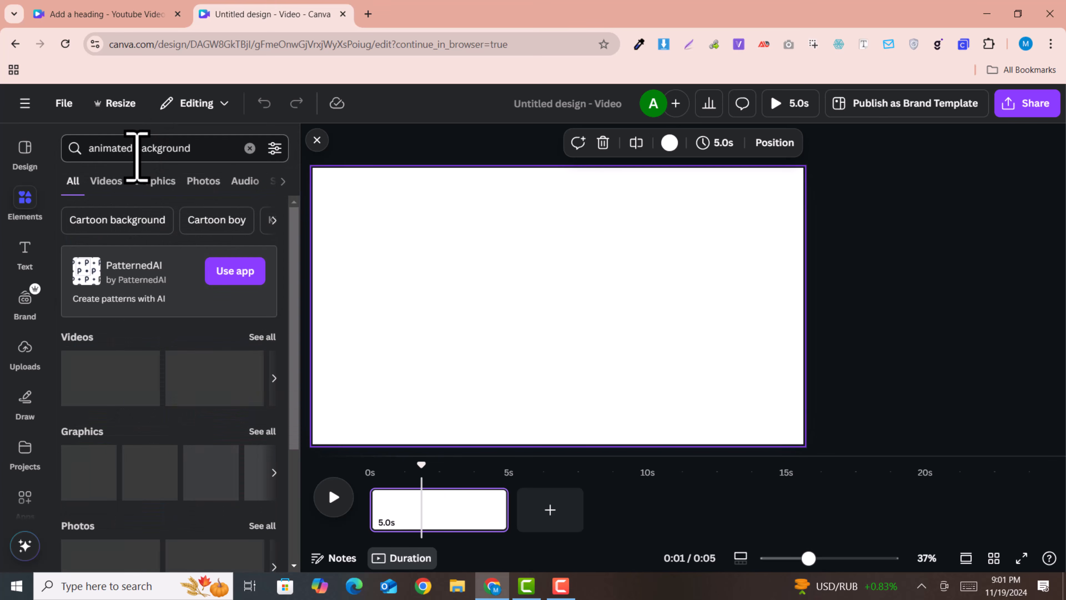
left_click(106, 181)
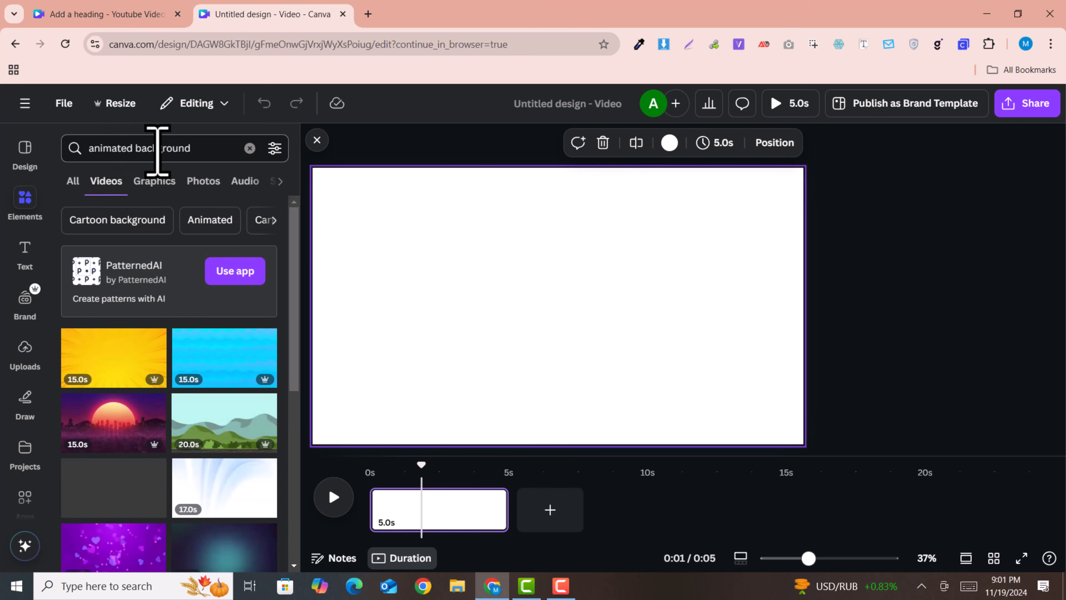
Add the 10-second dark purple video with pink waves to the page and set it as the background.
scroll(201, 349, "down", 2)
scroll(201, 348, "down", 12)
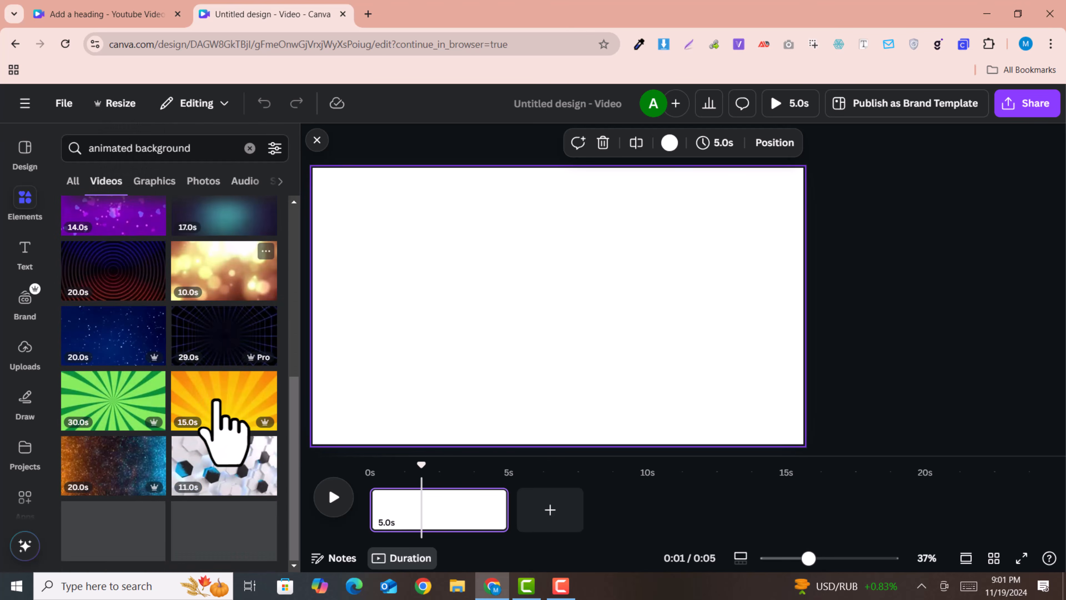
scroll(218, 432, "down", 6)
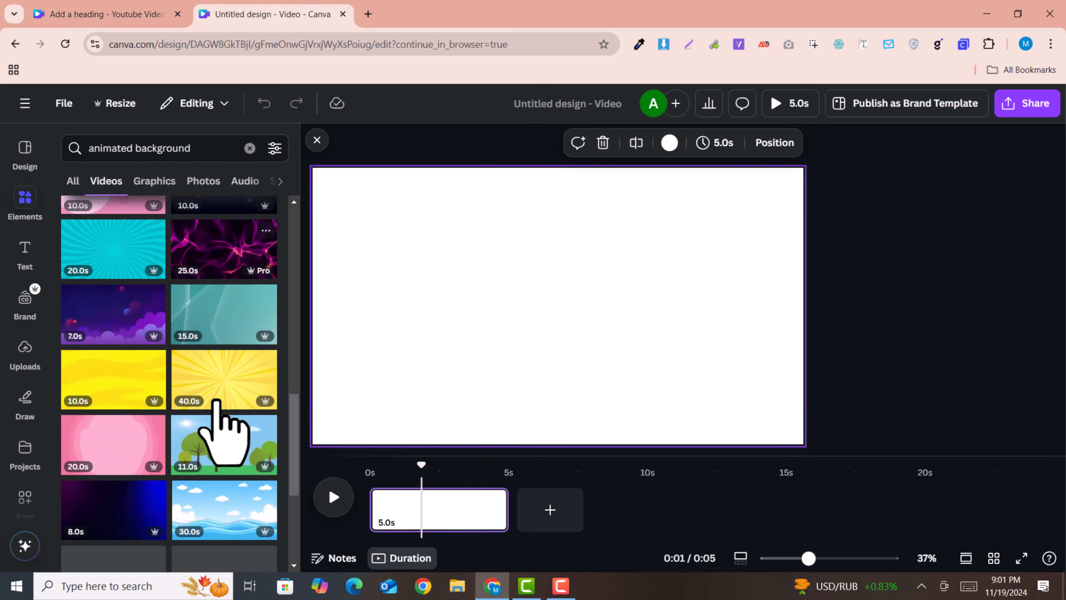
scroll(218, 433, "down", 8)
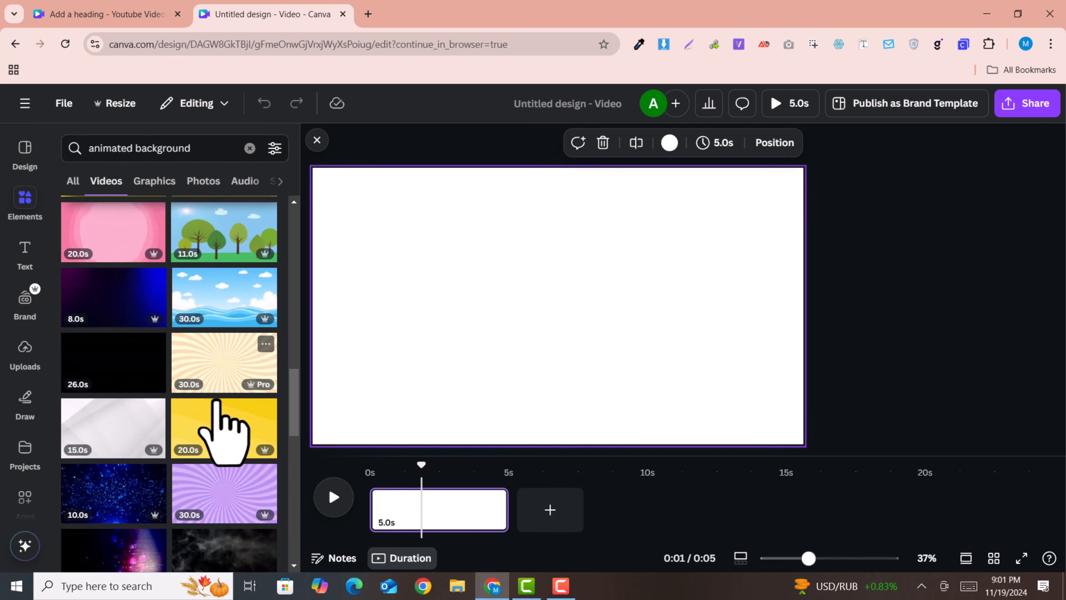
scroll(222, 433, "down", 3)
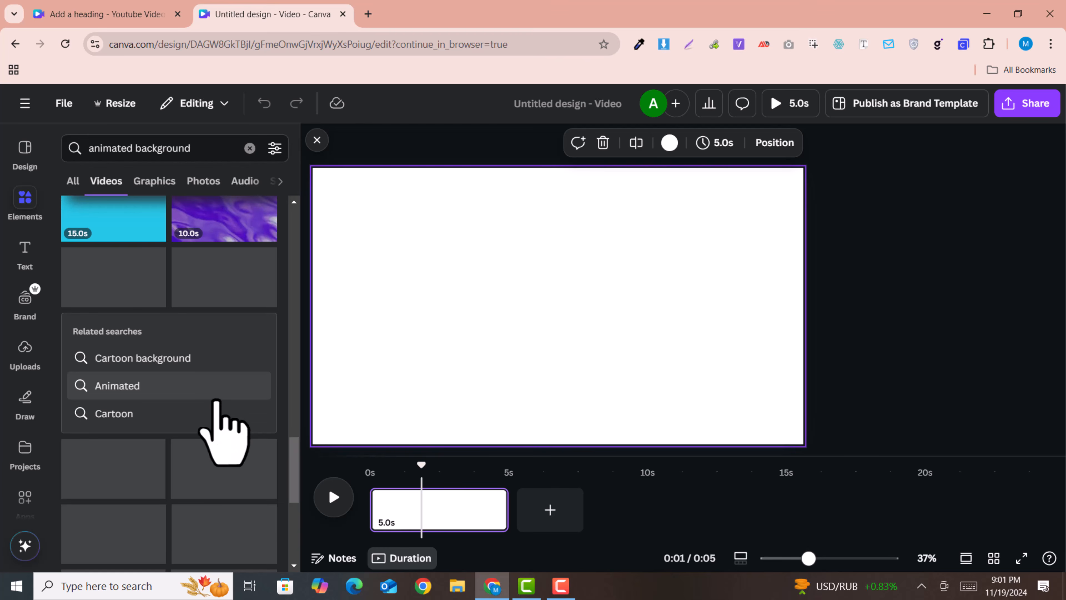
scroll(216, 401, "down", 2)
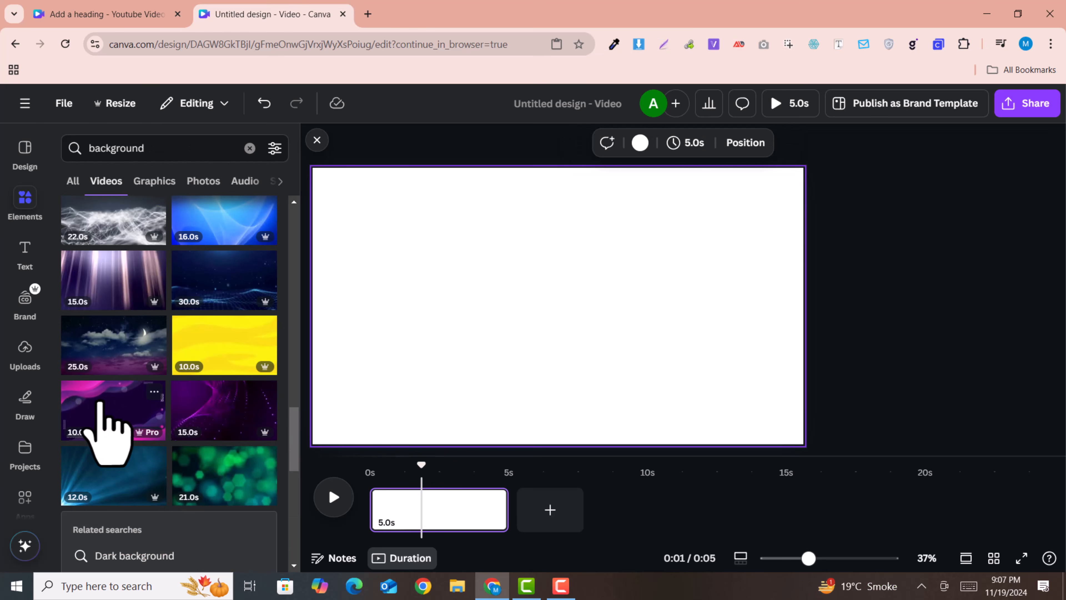
left_click(99, 402)
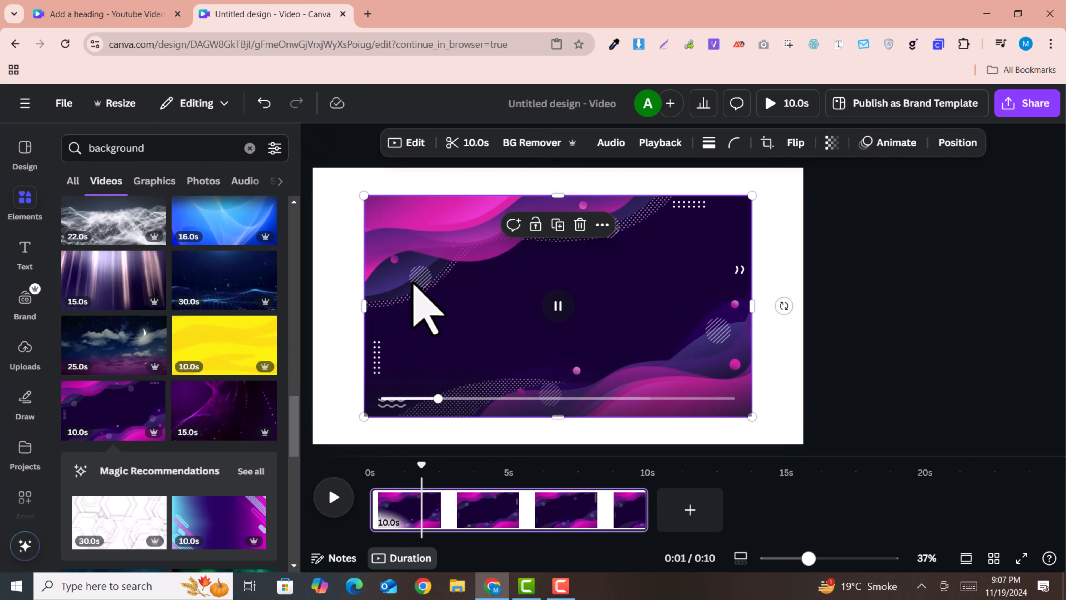
right_click(425, 282)
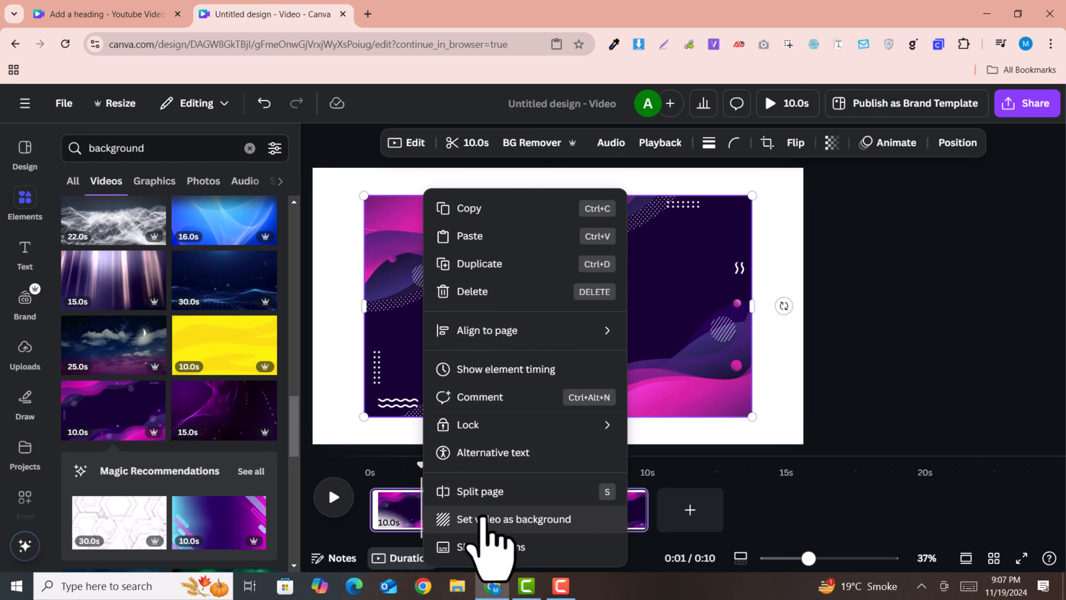
left_click(491, 521)
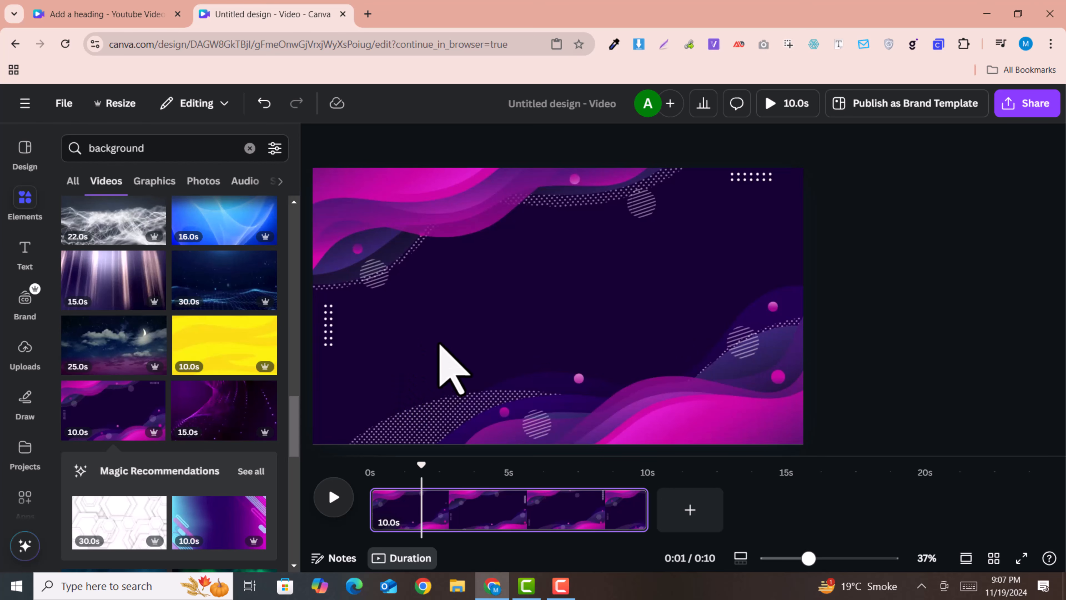
Name the design "Landmark Quiz" and preview the video.
left_click(534, 104)
key("BackSpace")
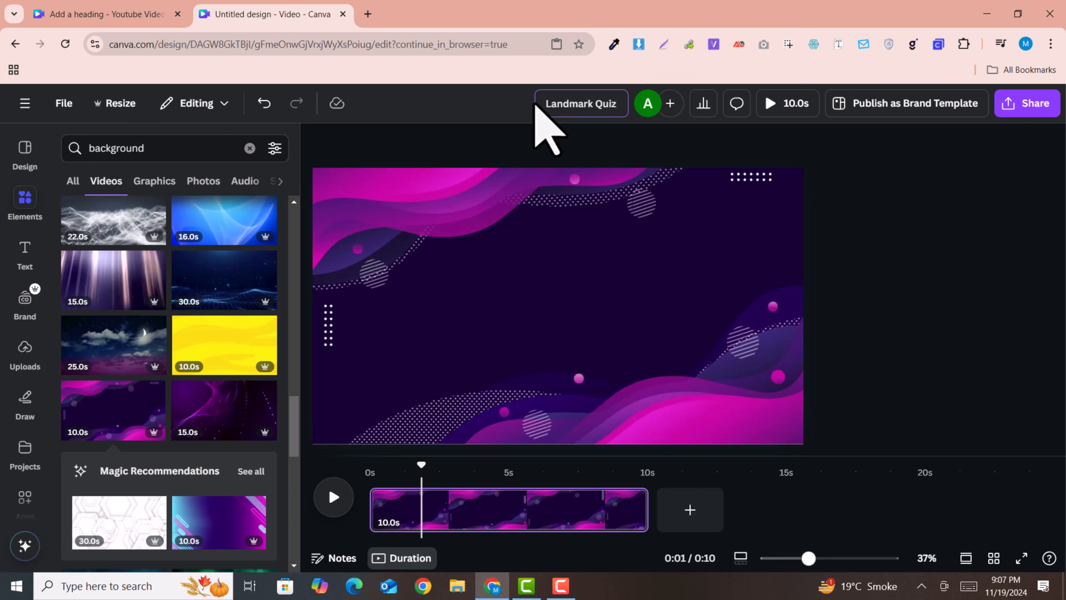
key("Return")
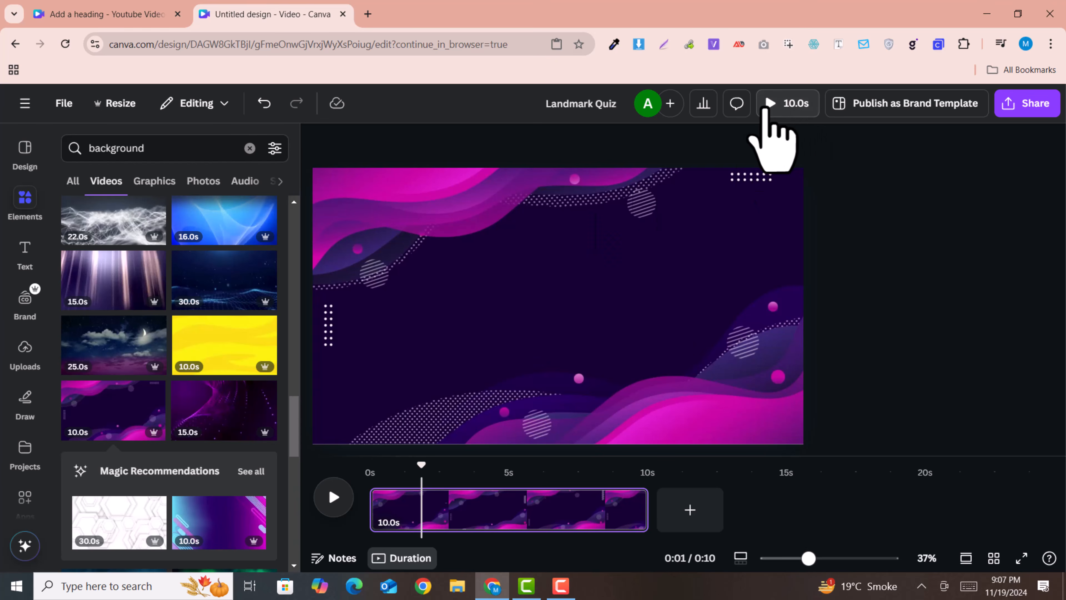
left_click(770, 104)
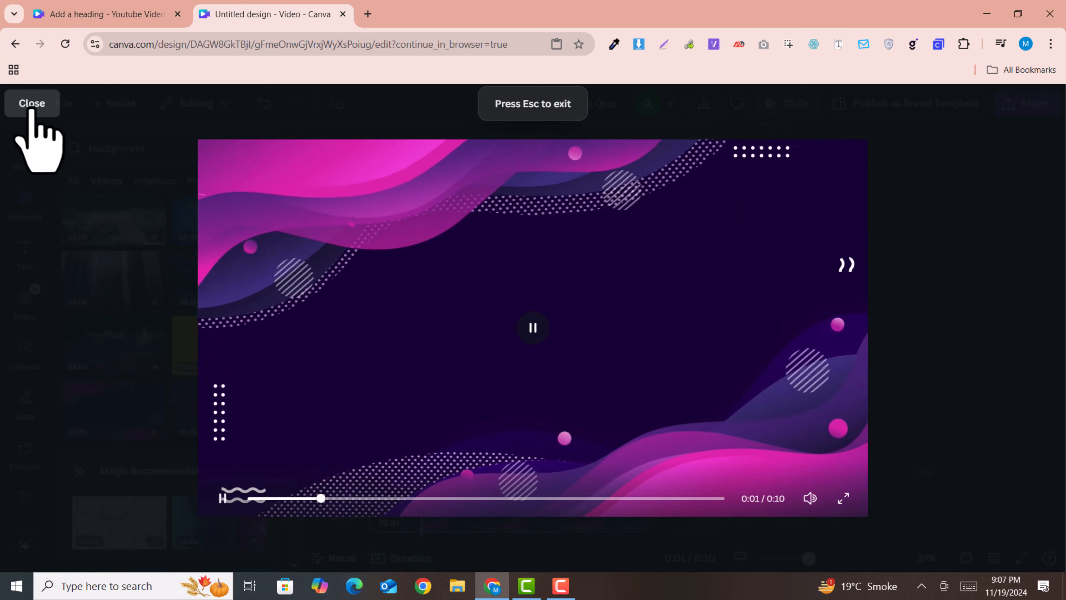
left_click(31, 103)
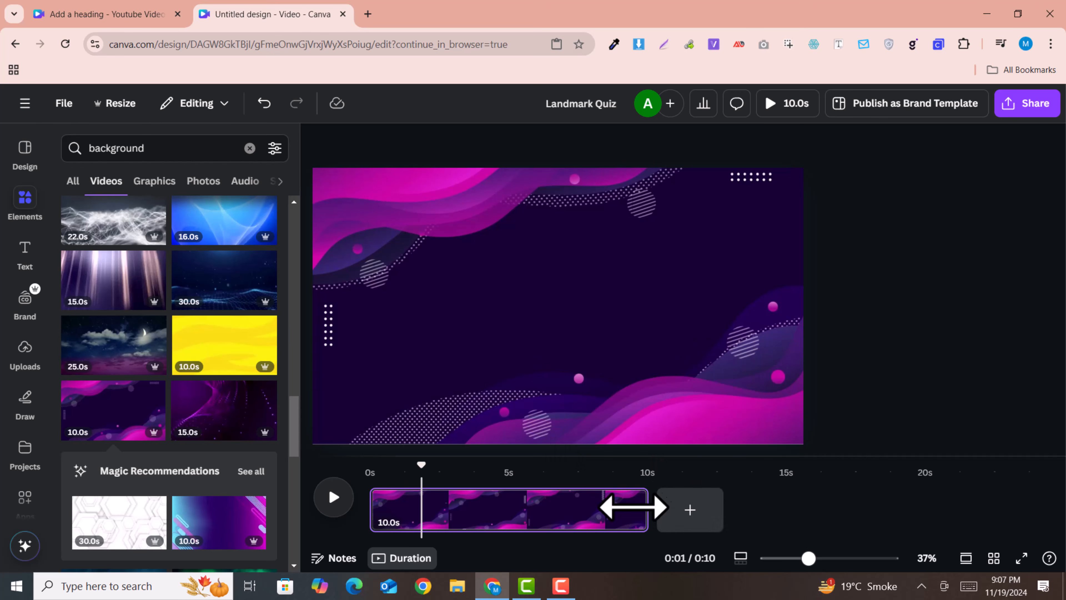
Trim the background video to 9.0 seconds.
mouse_move(644, 510)
left_click_drag(635, 509, 626, 511)
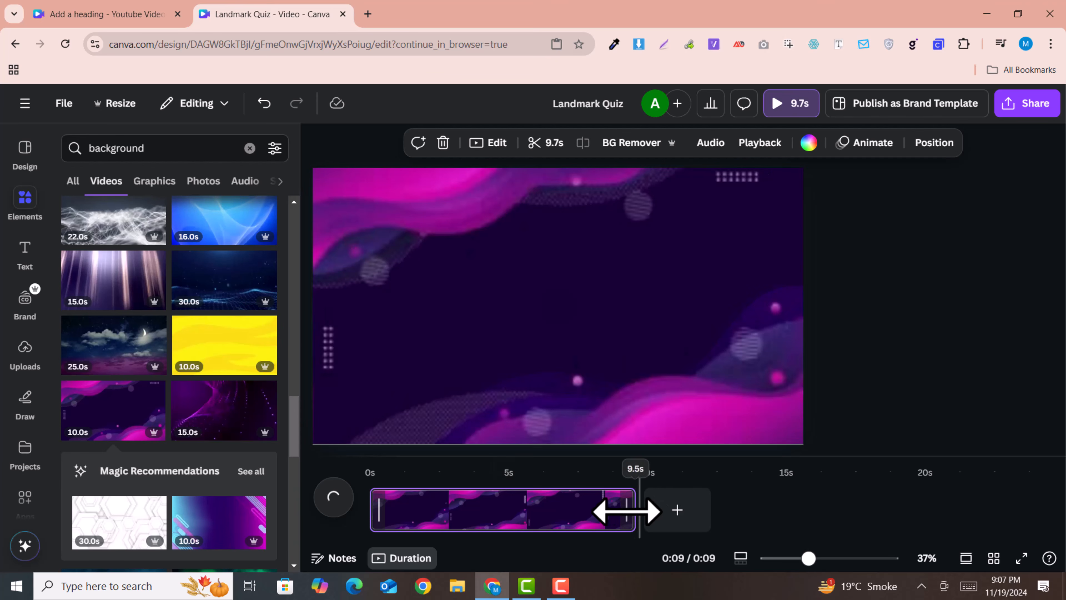
left_click(545, 142)
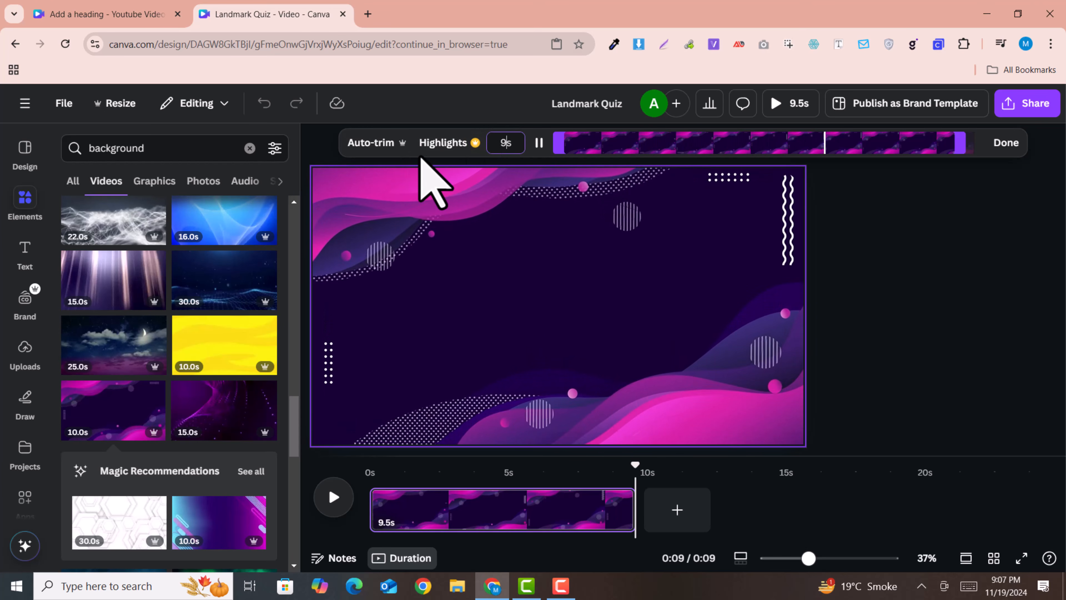
key("Return")
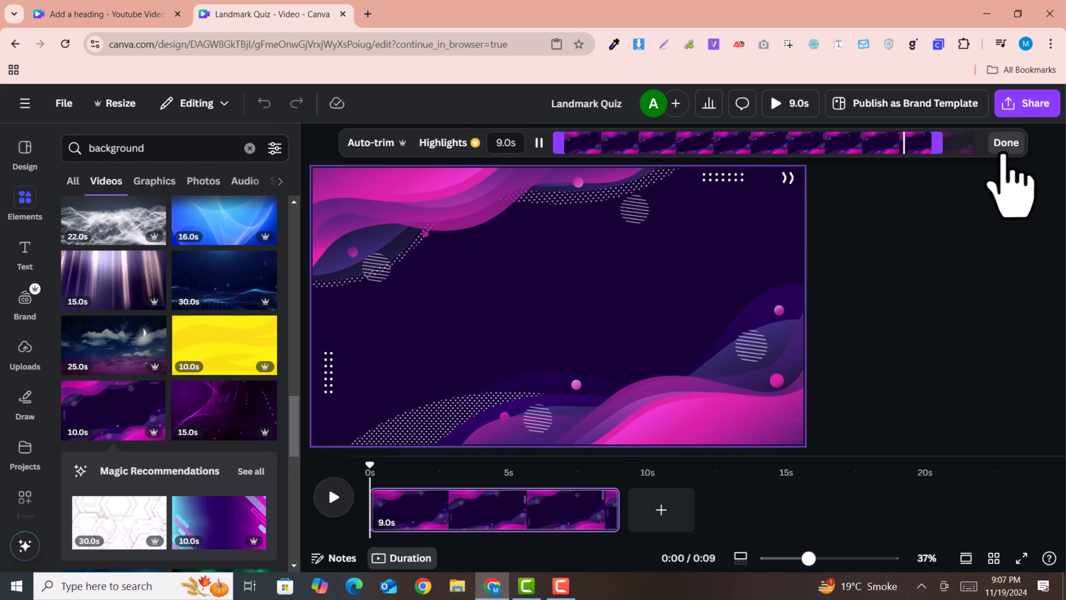
left_click(1005, 142)
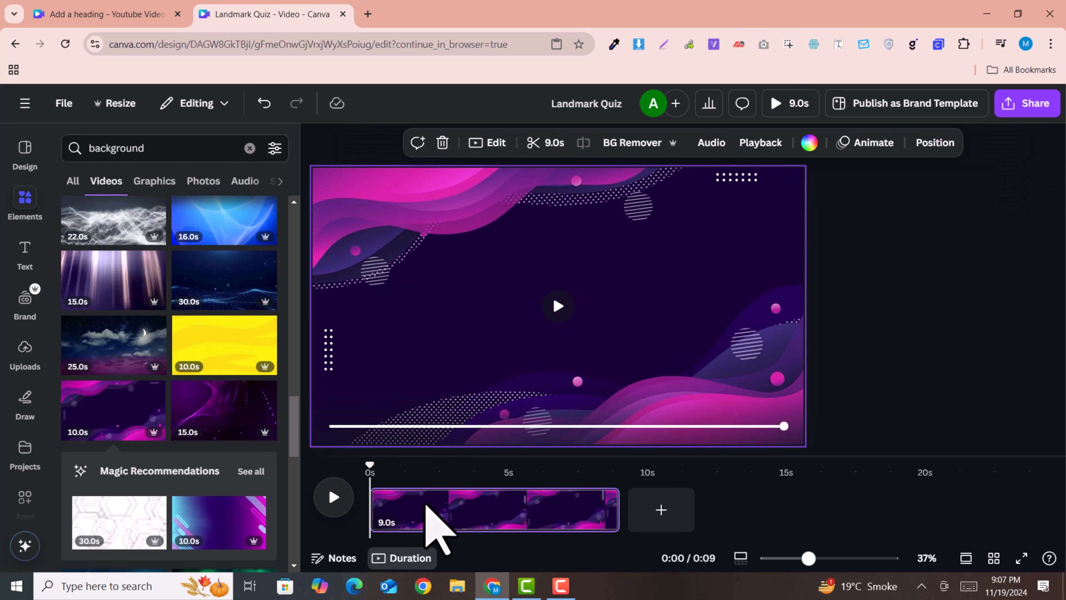
Scrub through the trimmed clip and check the layout of the example Guess Landmark design.
left_click_drag(369, 464, 594, 478)
left_click_drag(455, 481, 365, 466)
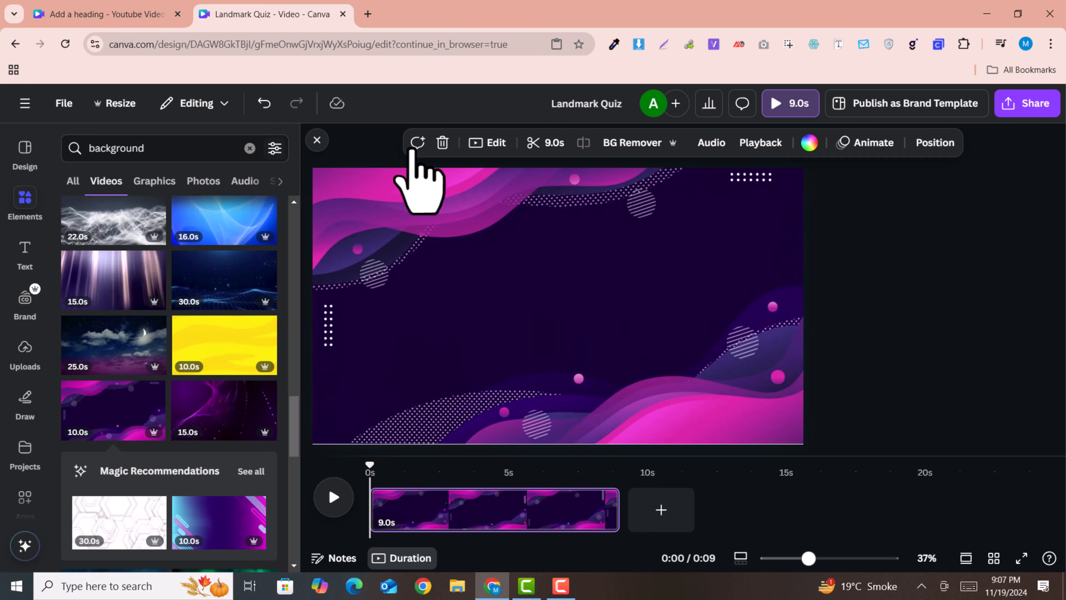
left_click(126, 13)
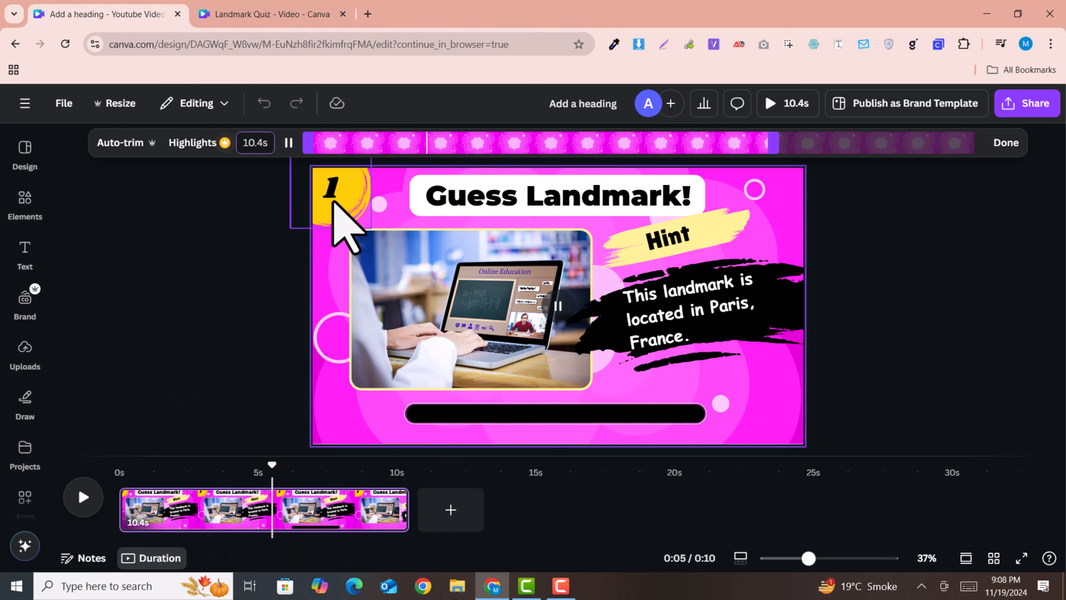
left_click(267, 8)
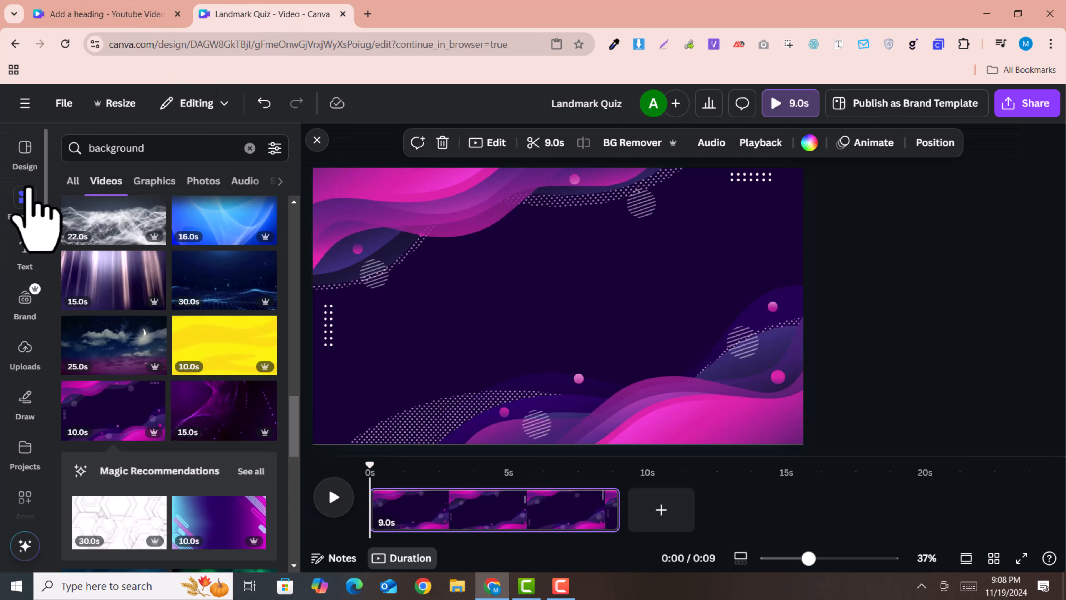
Search the elements for "brush" and limit the results to graphics.
left_click(25, 197)
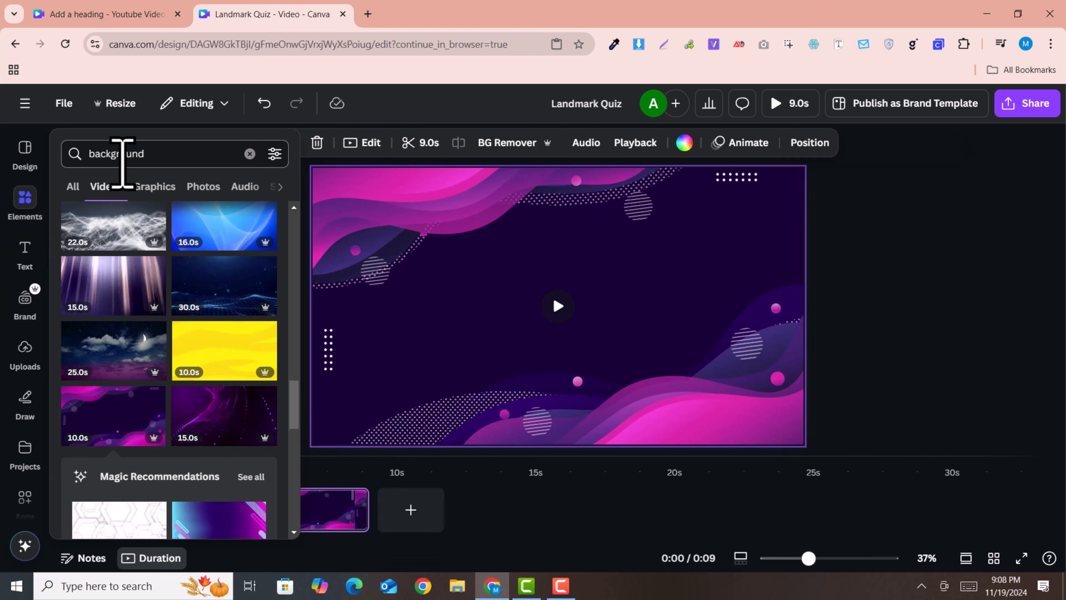
type("brush")
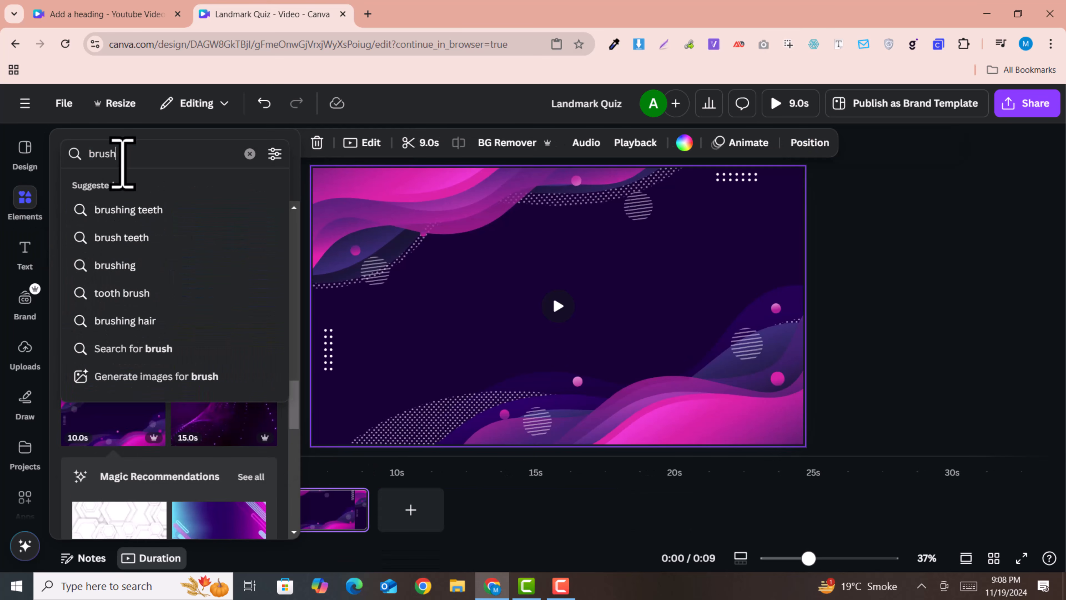
key("Return")
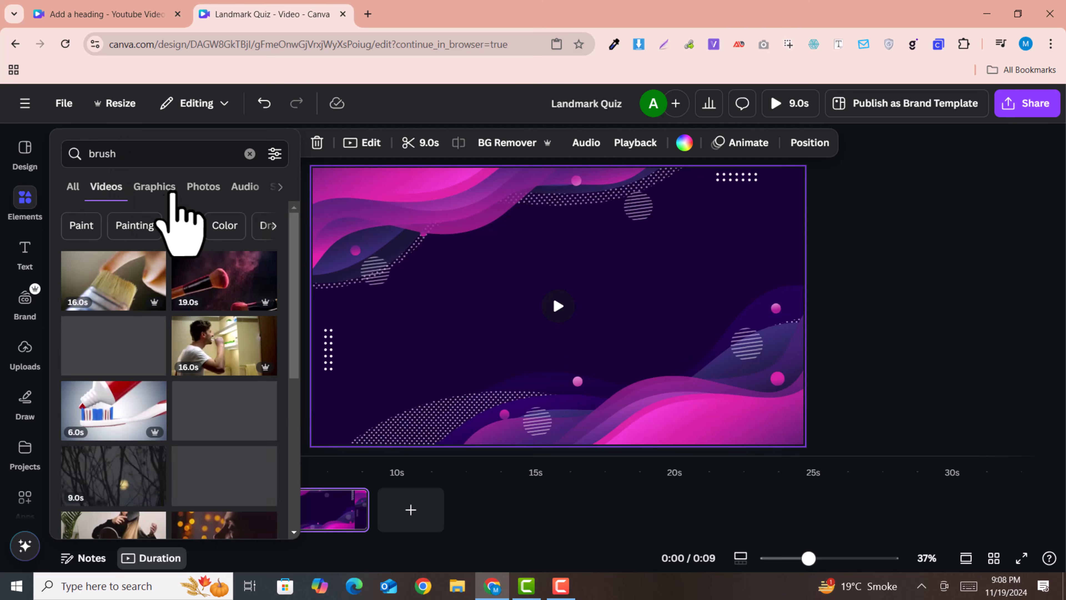
left_click(161, 193)
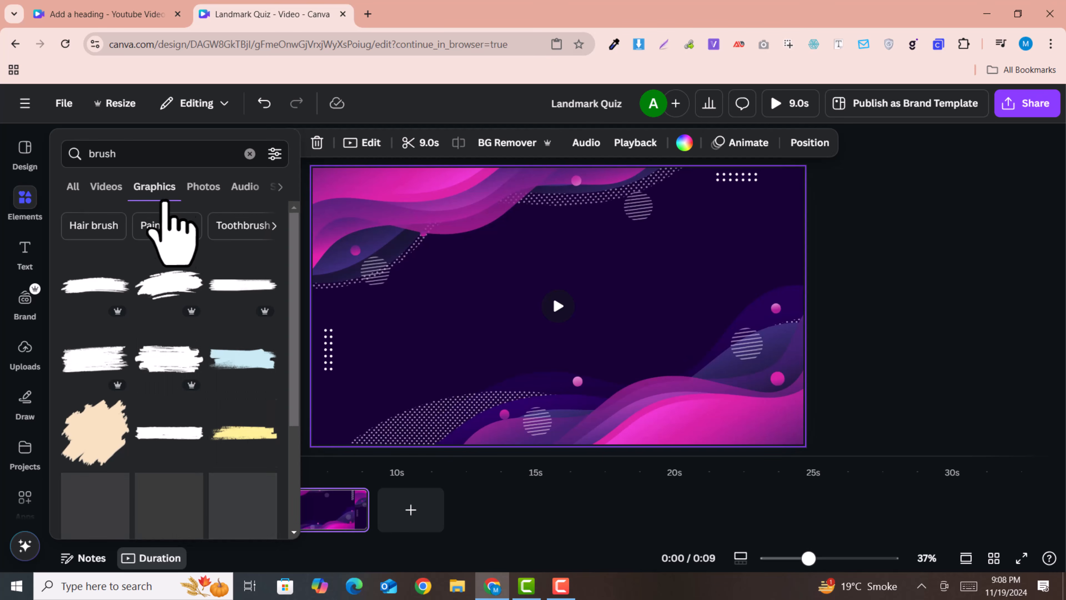
Add the round white brush graphic and move it into the top-left corner of the canvas, partly off the page.
scroll(208, 399, "down", 5)
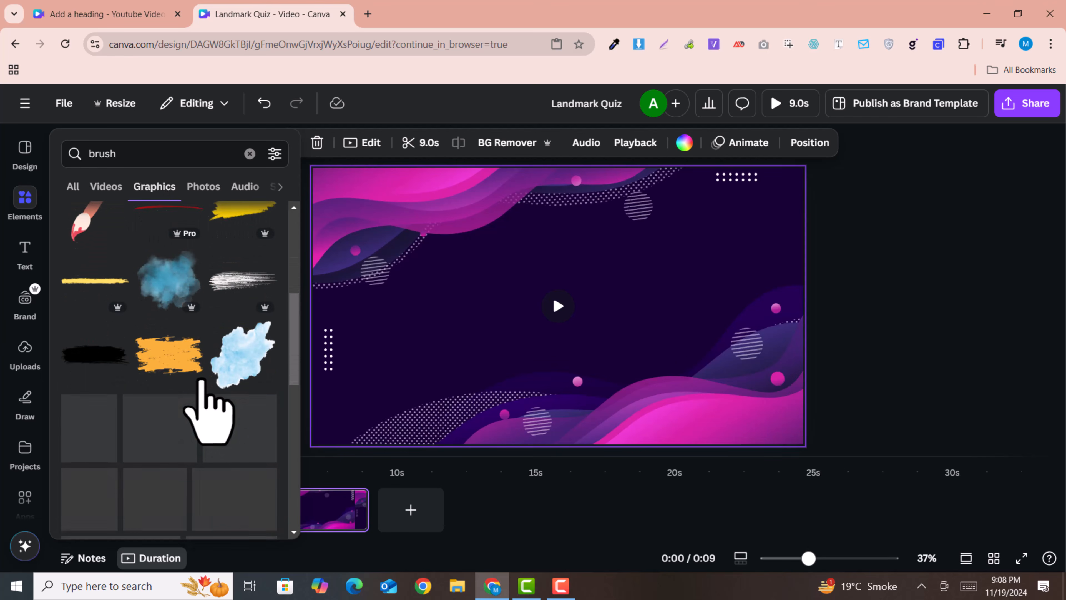
scroll(208, 415, "down", 3)
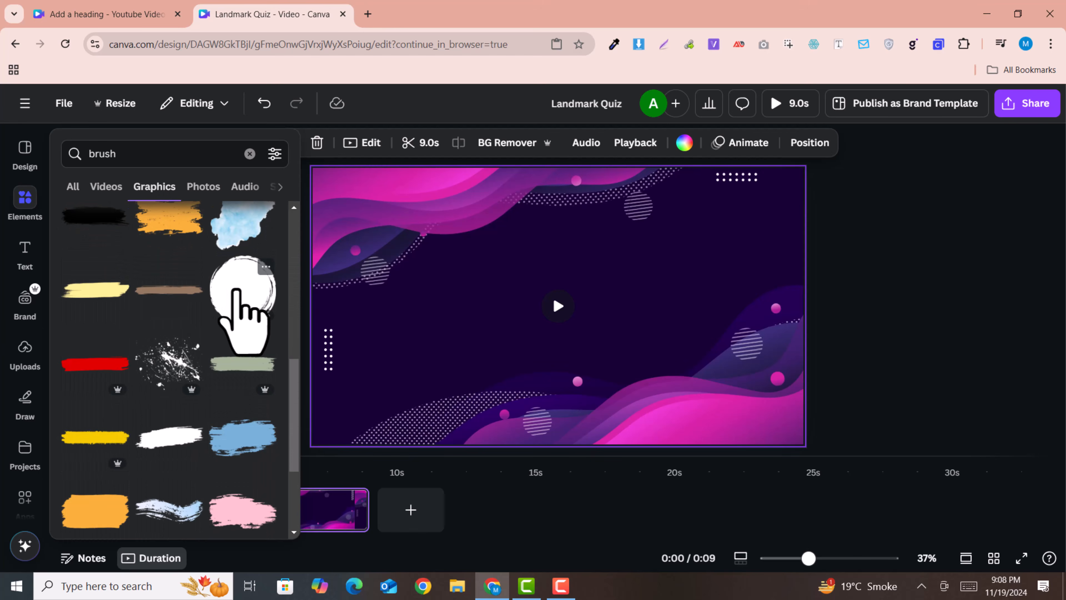
left_click(236, 294)
left_click_drag(562, 340, 324, 204)
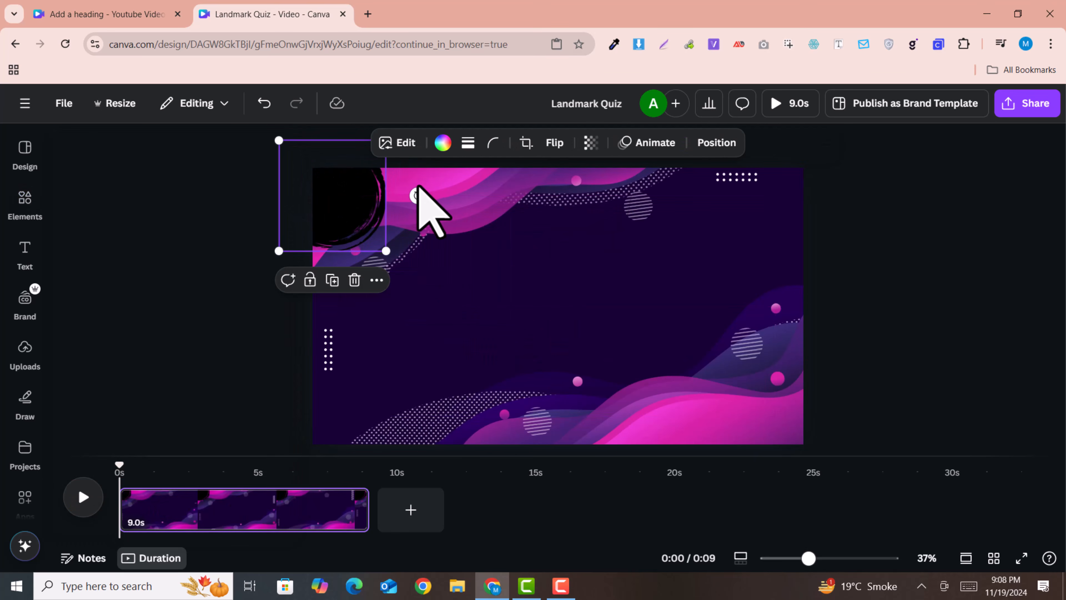
Try yellow, blue and orange on the round brush graphic, and settle on lime green.
left_click(442, 143)
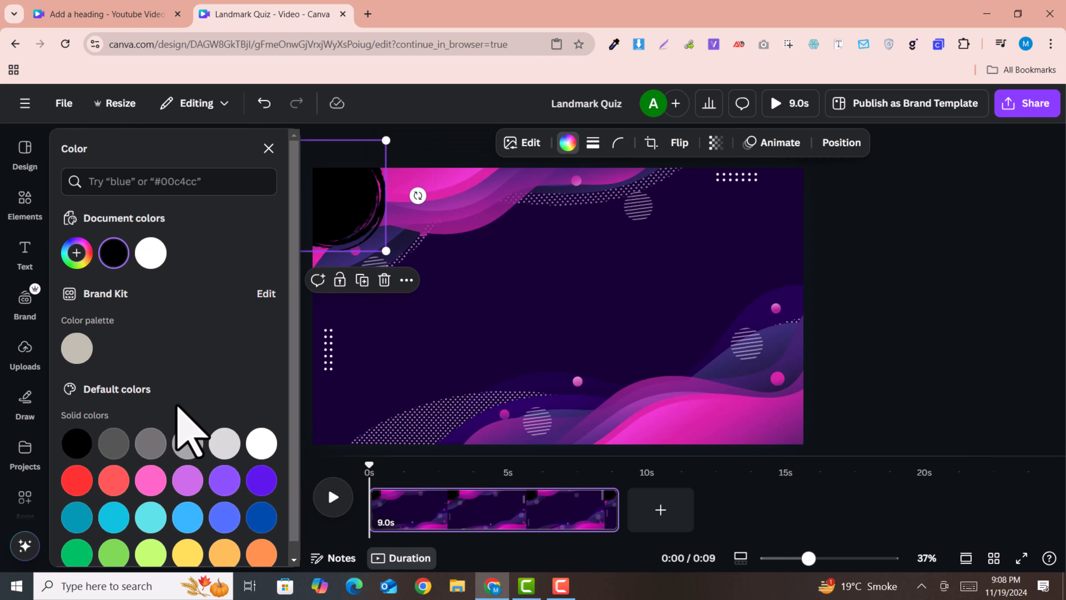
scroll(191, 483, "down", 1)
left_click(187, 537)
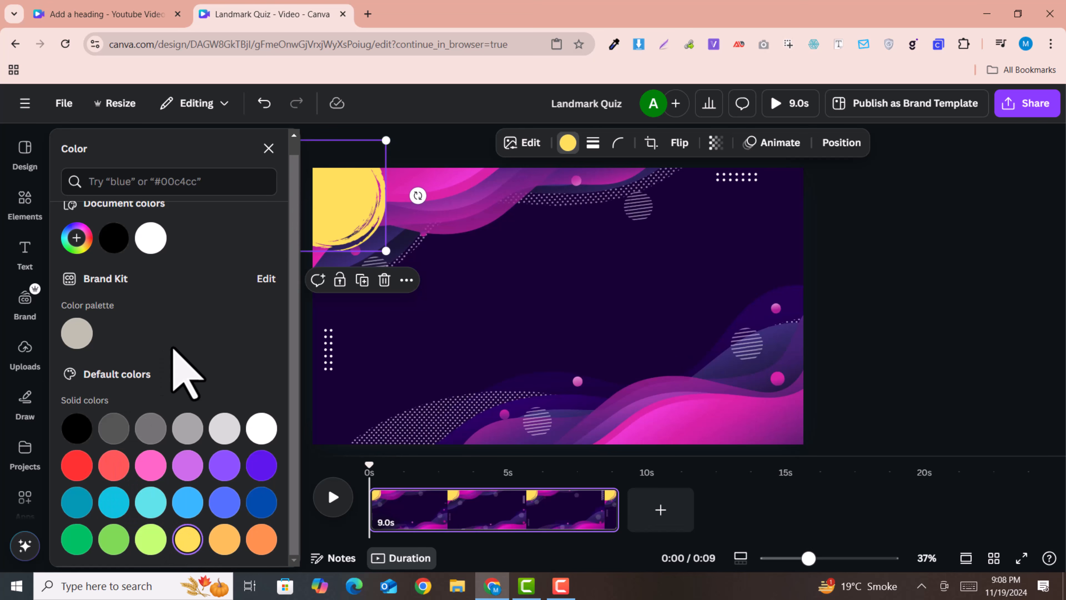
left_click(176, 509)
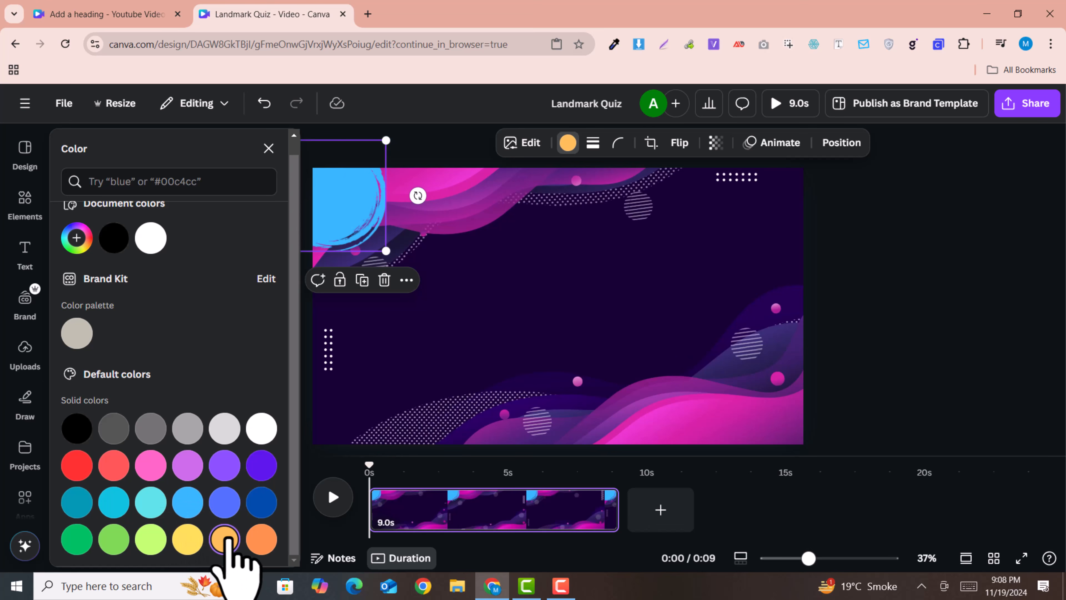
left_click(225, 521)
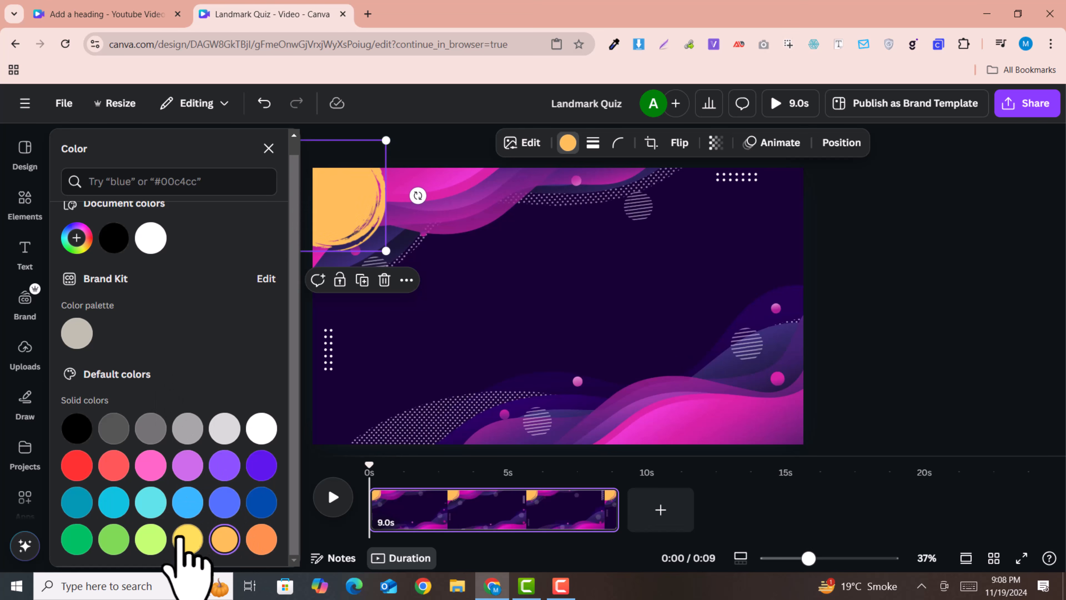
left_click(151, 541)
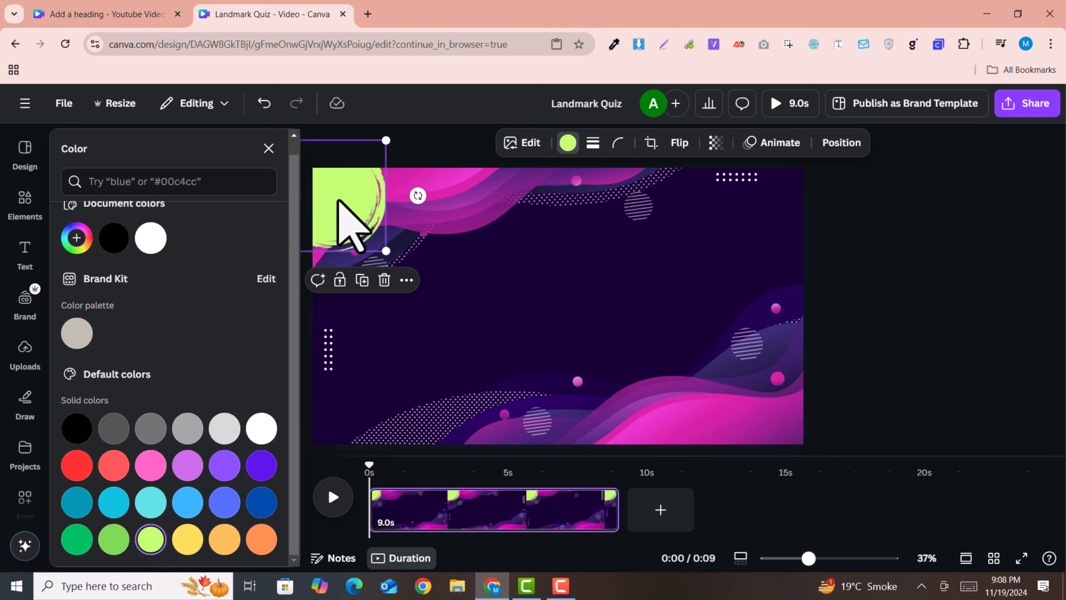
Add a heading reading "100" and place it over the lime green brush circle.
left_click(25, 251)
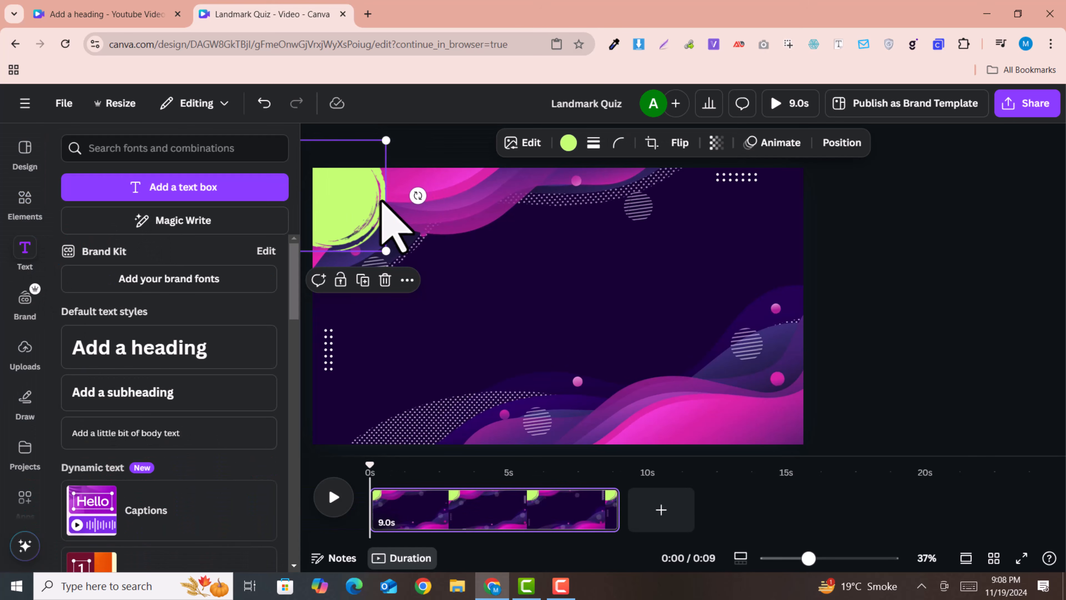
left_click(155, 353)
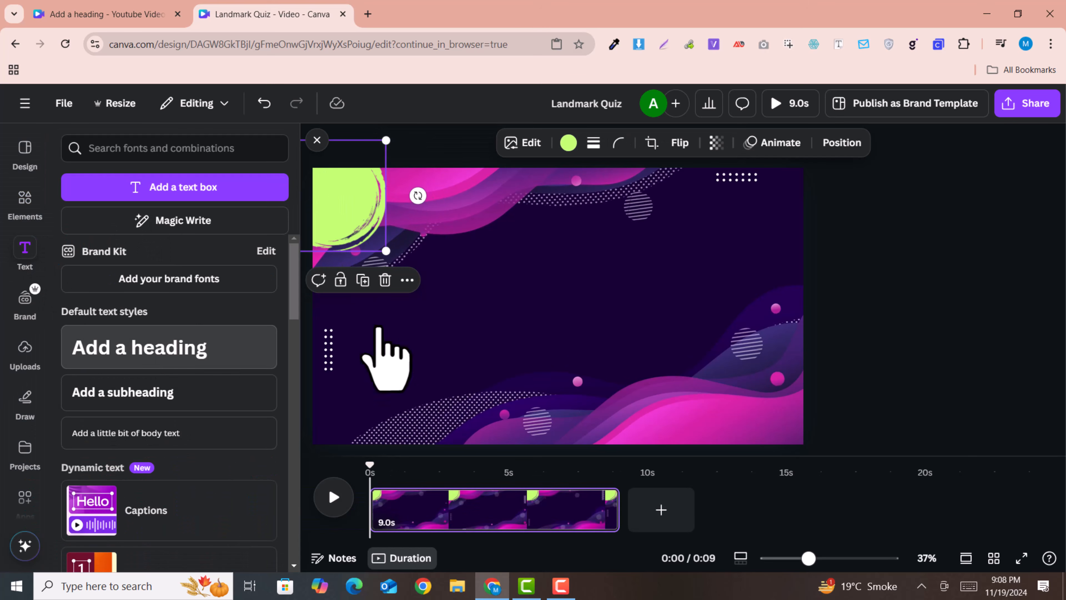
triple_click(567, 305)
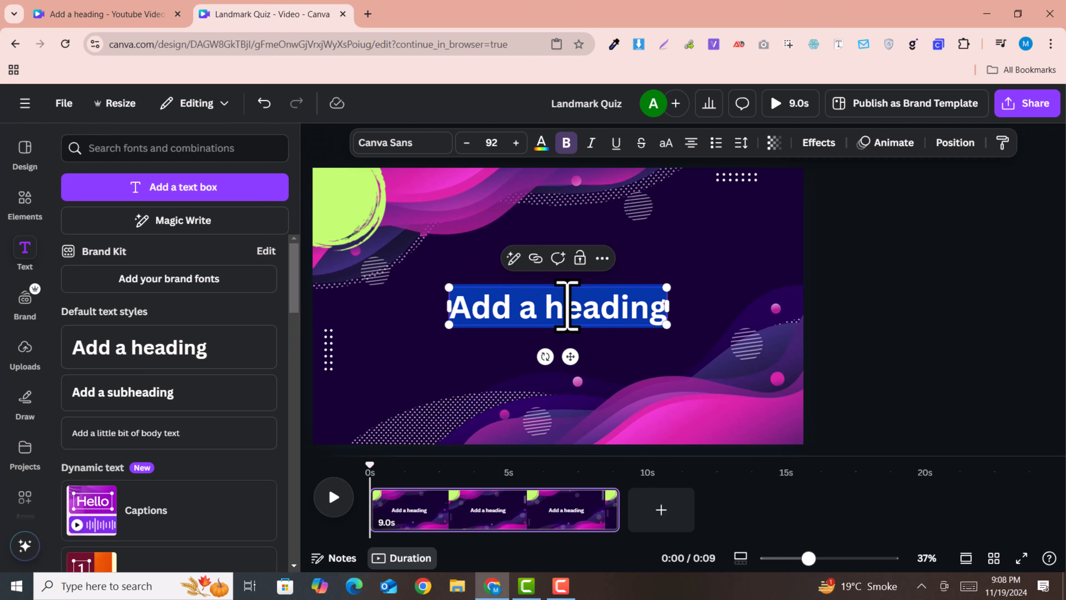
type("100")
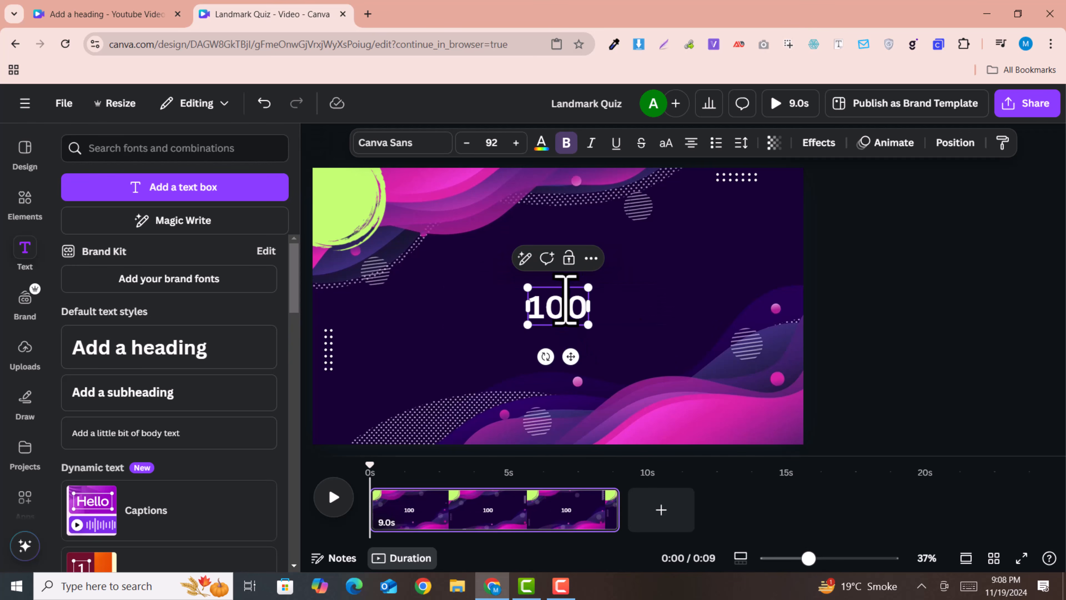
left_click(856, 319)
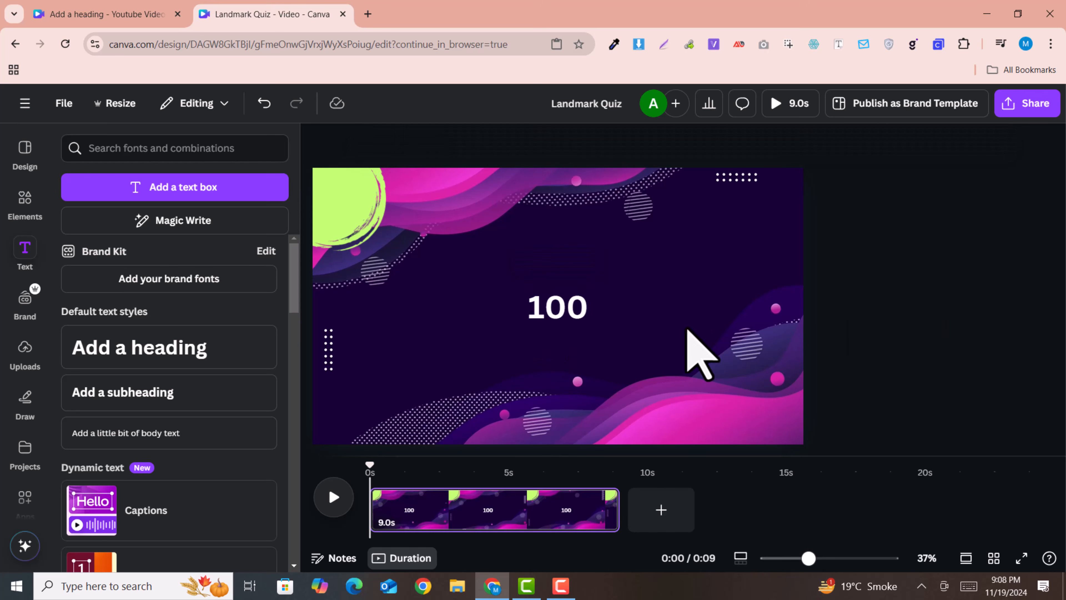
left_click_drag(567, 315, 387, 247)
left_click(352, 204)
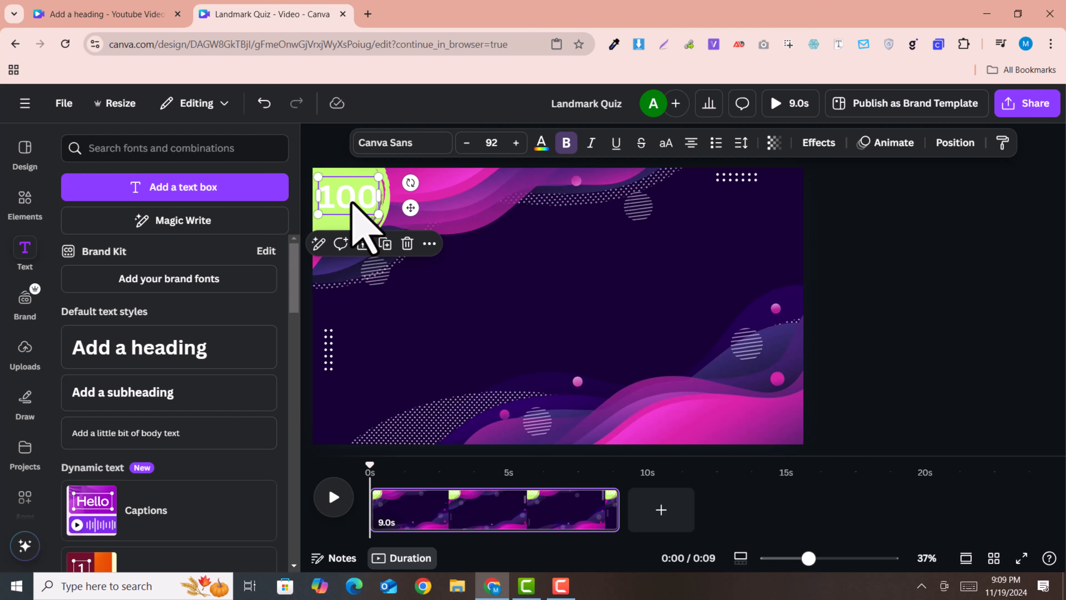
Adjust the text alignment of the "100" heading.
double_click(350, 201)
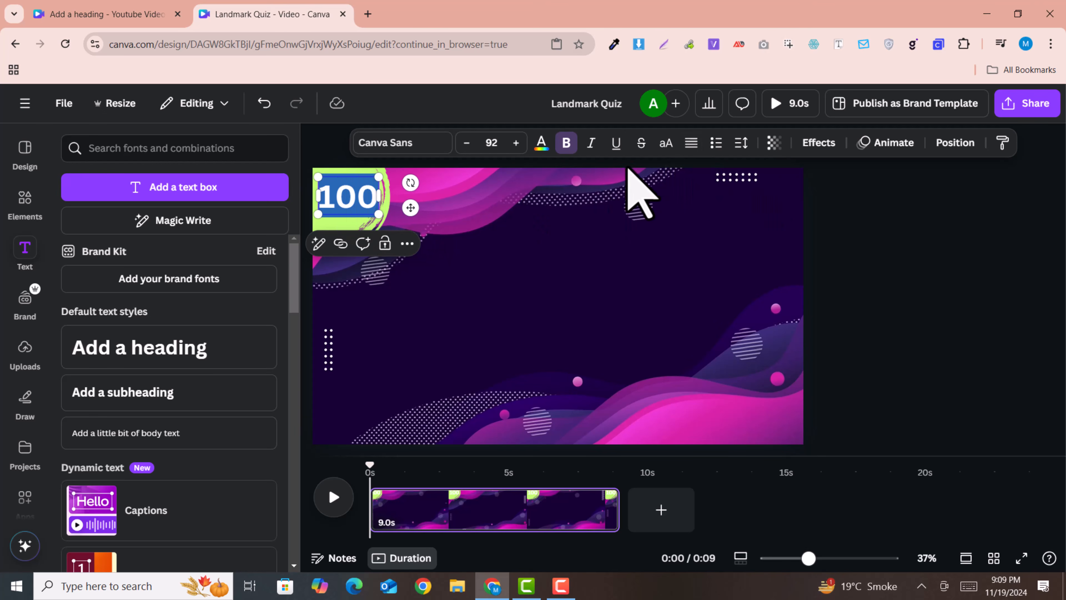
left_click(691, 143)
left_click(690, 145)
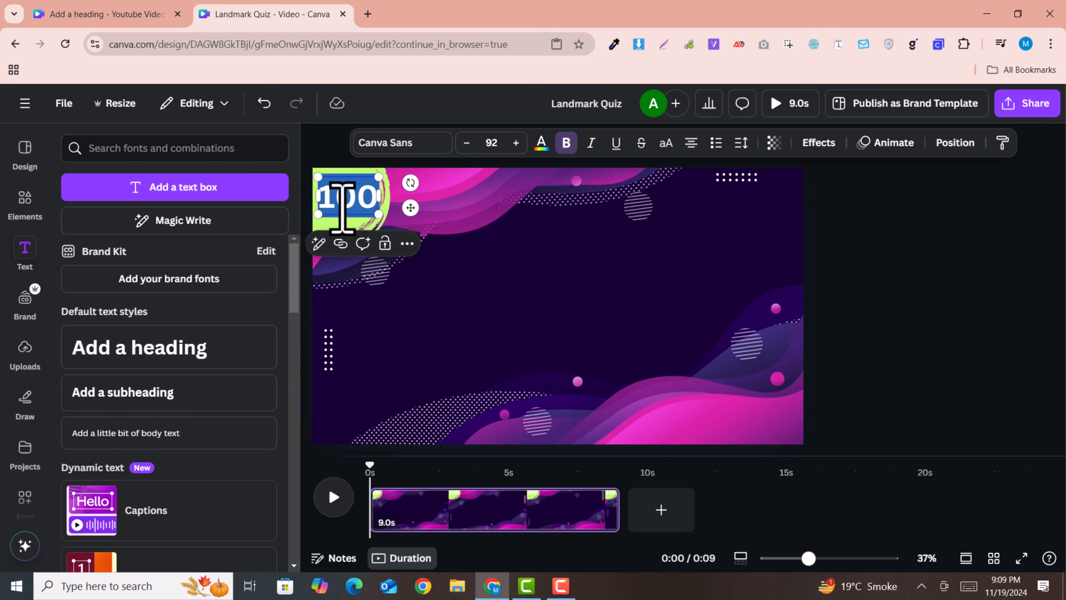
Check the number's font in the example Guess Landmark design and apply Shrikhand to the "100" heading in Landmark Quiz.
left_click(143, 19)
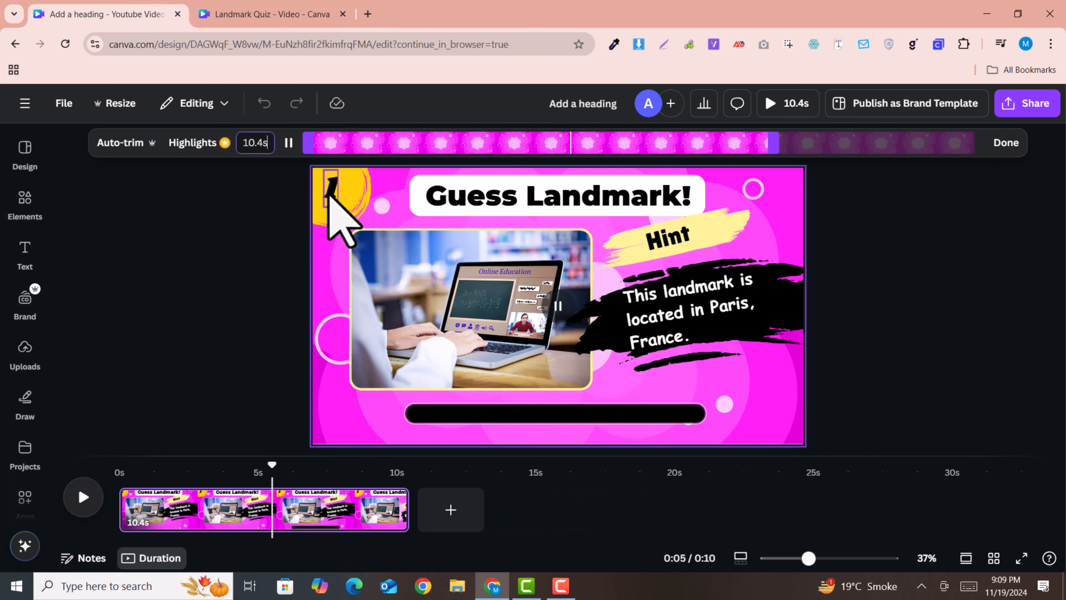
left_click(330, 197)
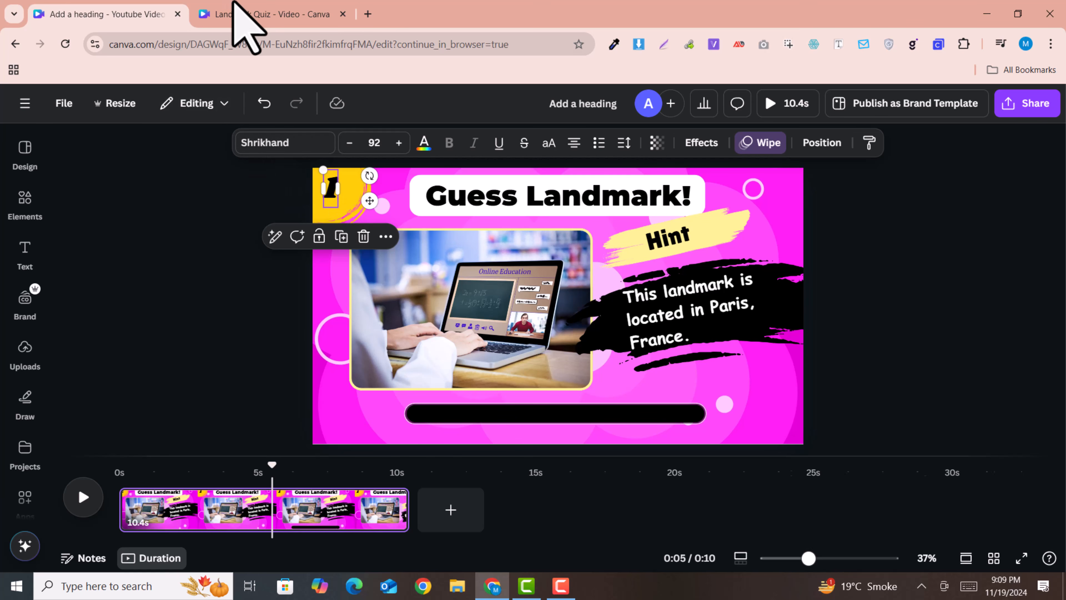
left_click(237, 13)
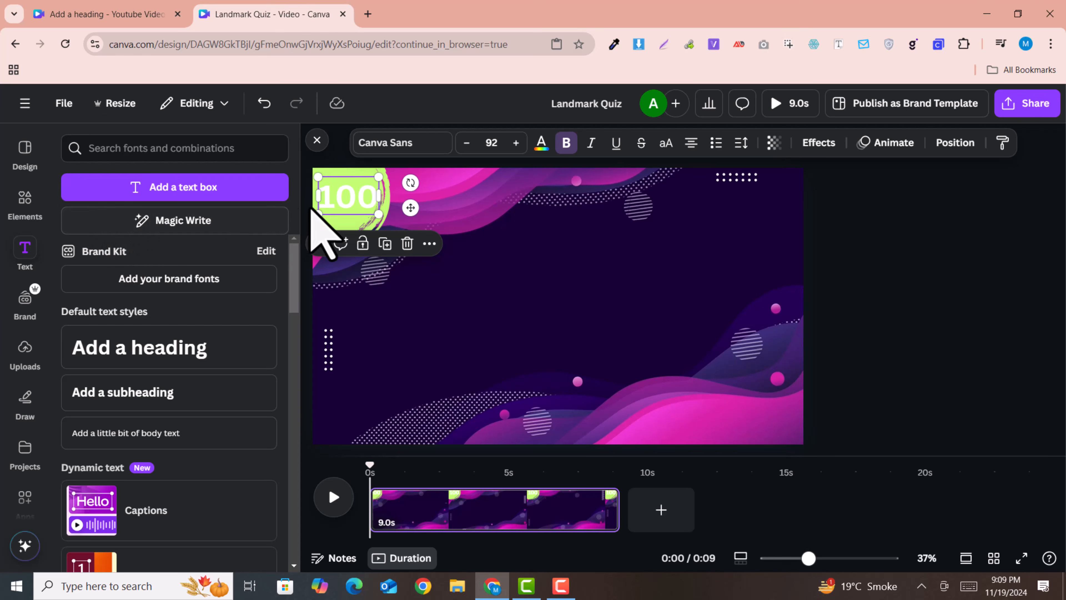
left_click(394, 154)
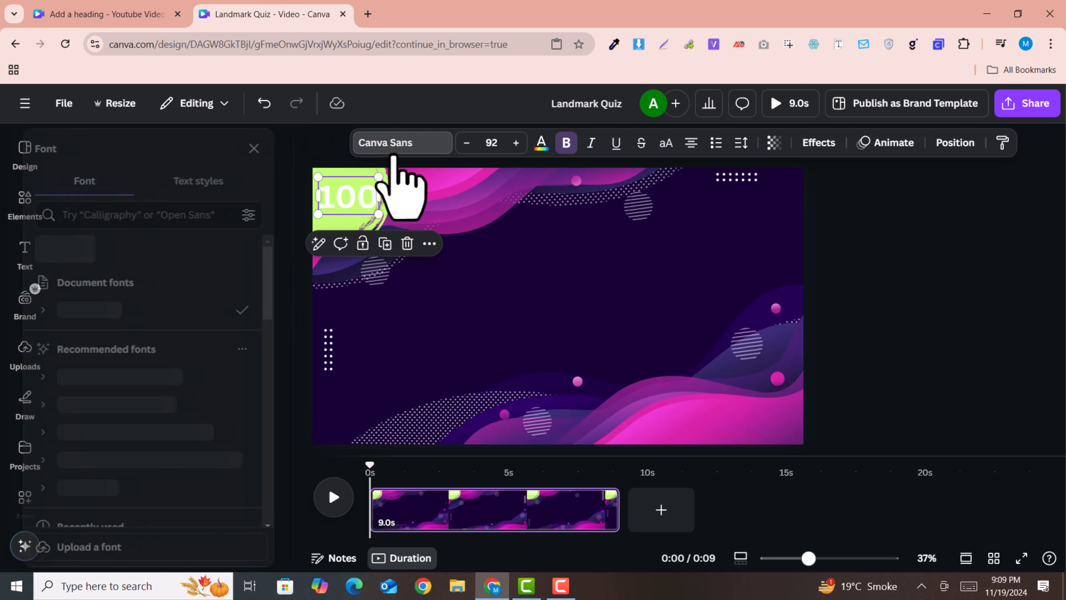
type("shri")
left_click(142, 286)
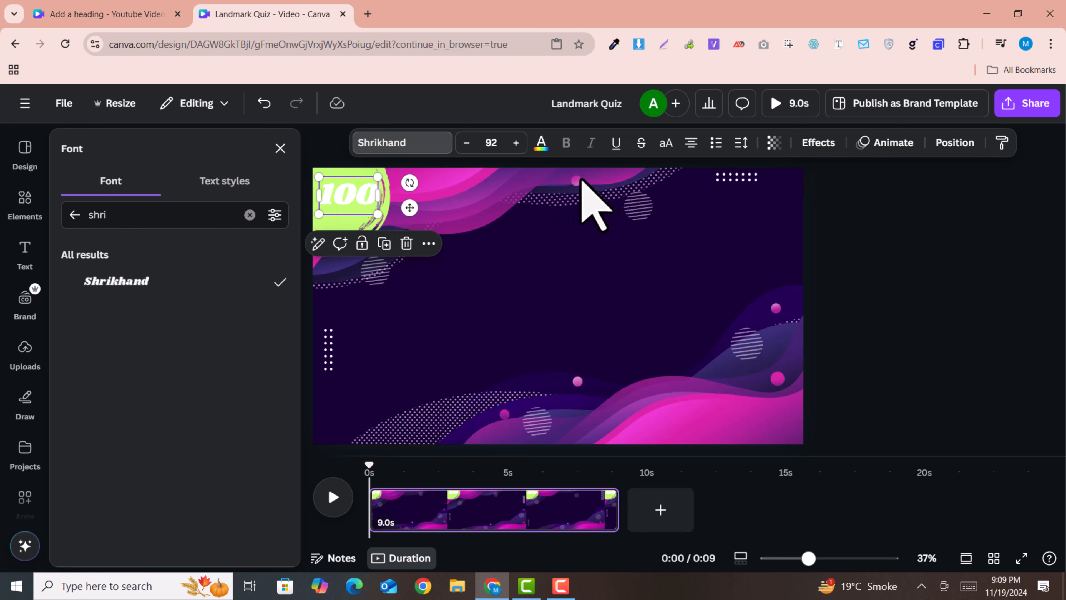
Color the "100" heading black and nudge it and the brush circle so the number sits inside the circle.
left_click(542, 142)
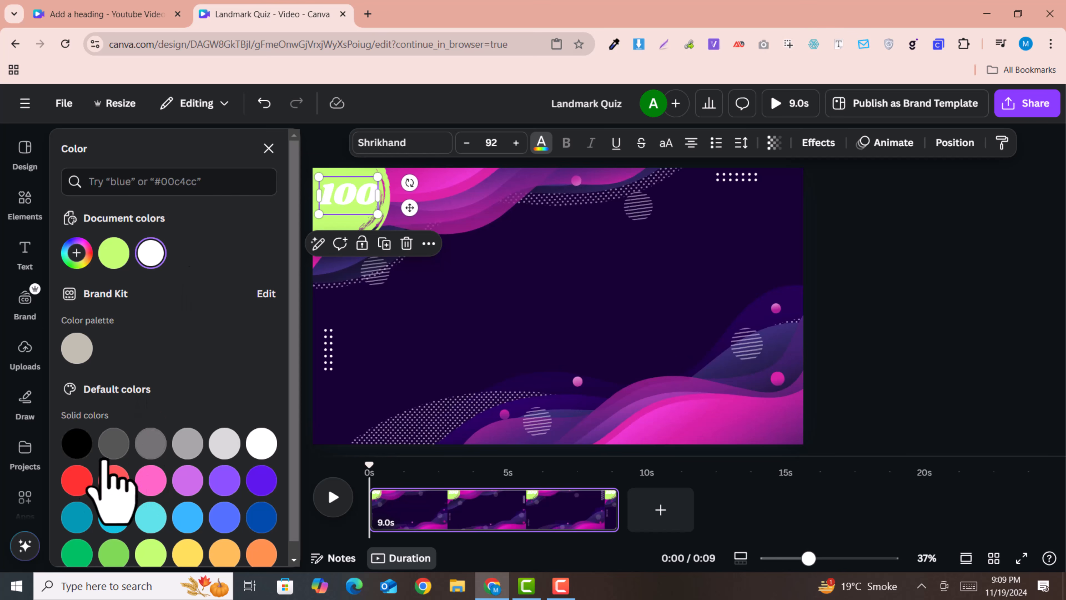
left_click(77, 443)
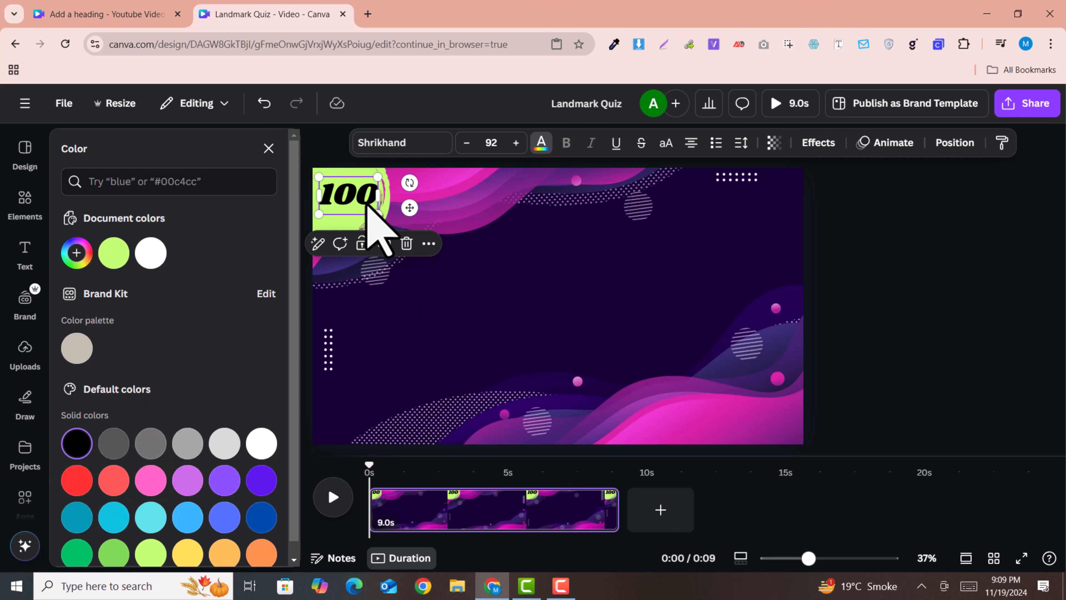
left_click_drag(353, 199, 351, 199)
left_click(368, 222)
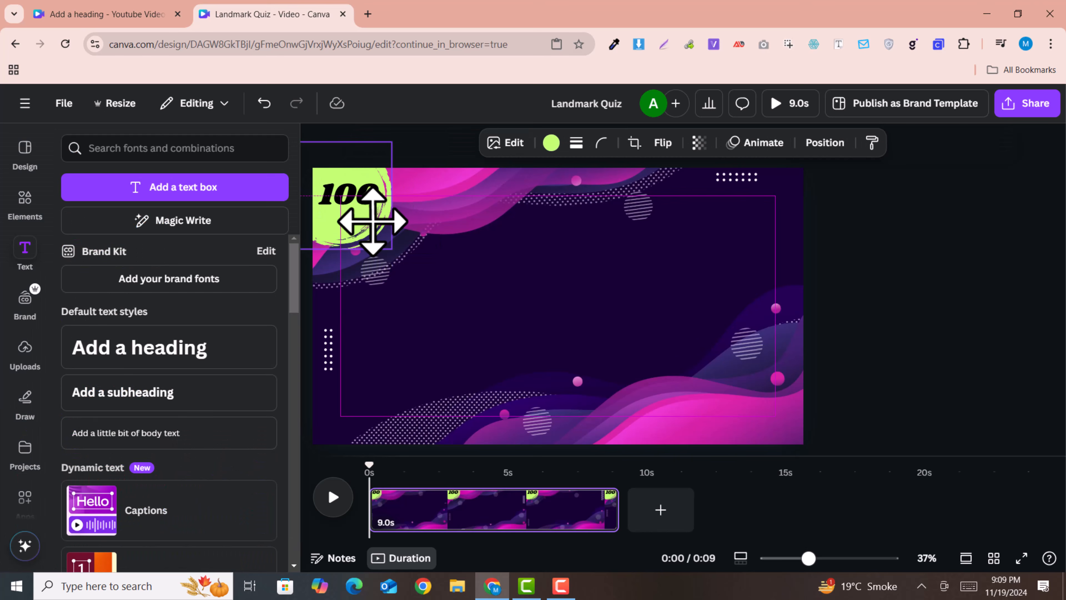
left_click(359, 204)
left_click(359, 206)
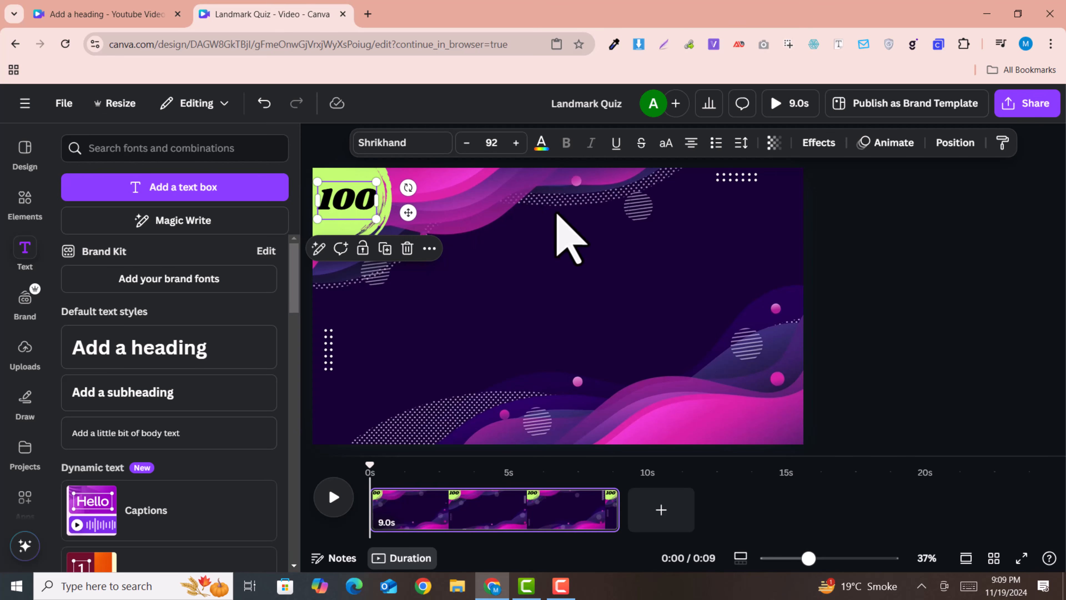
Change the number in the brush circle to 10, trying 1 and 100 first.
left_click(361, 206)
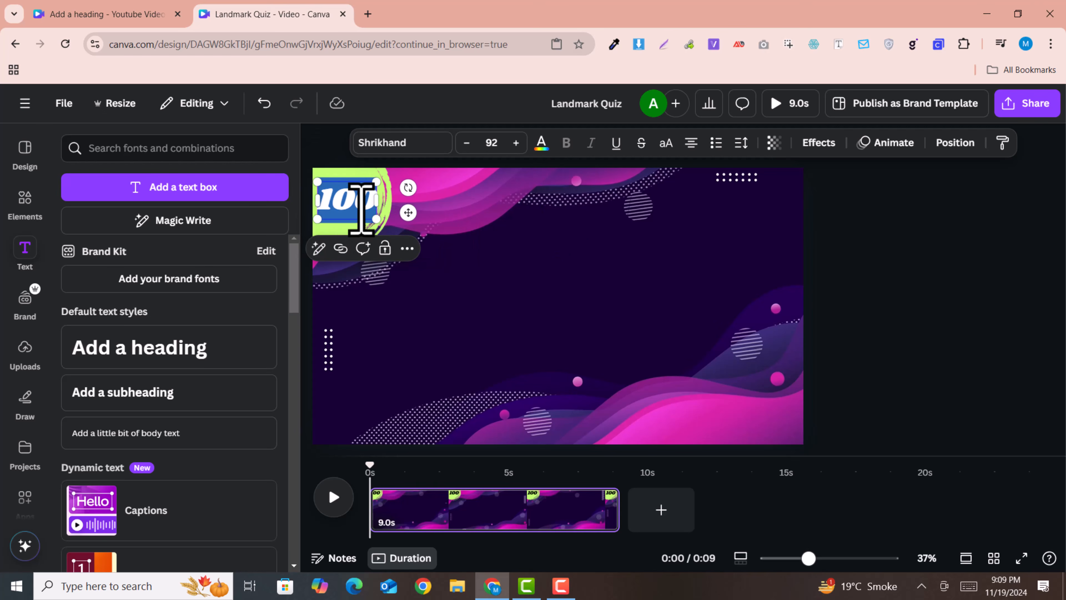
type("1")
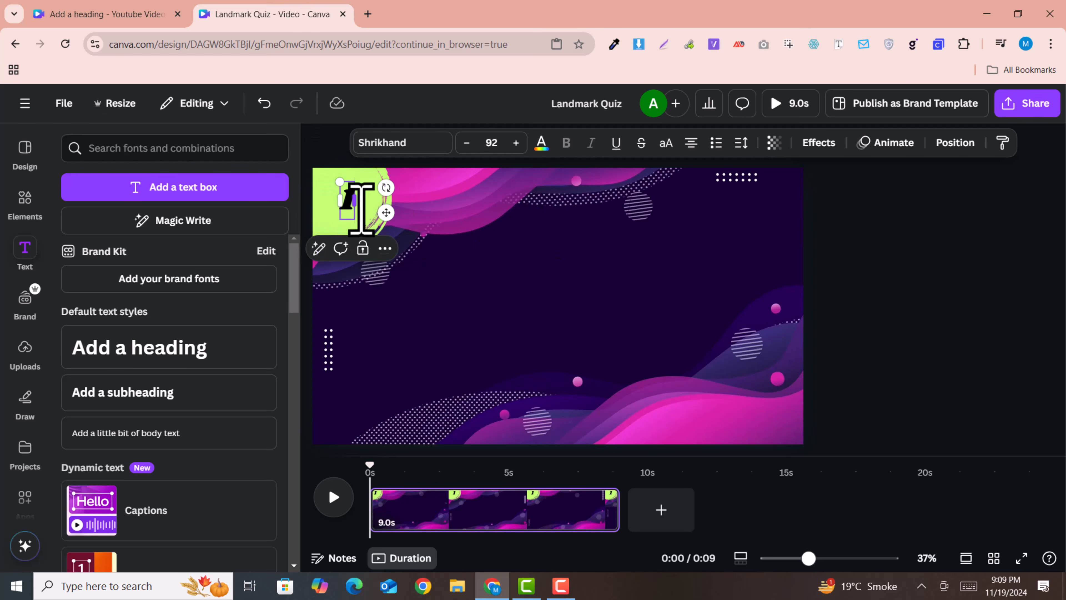
type("00")
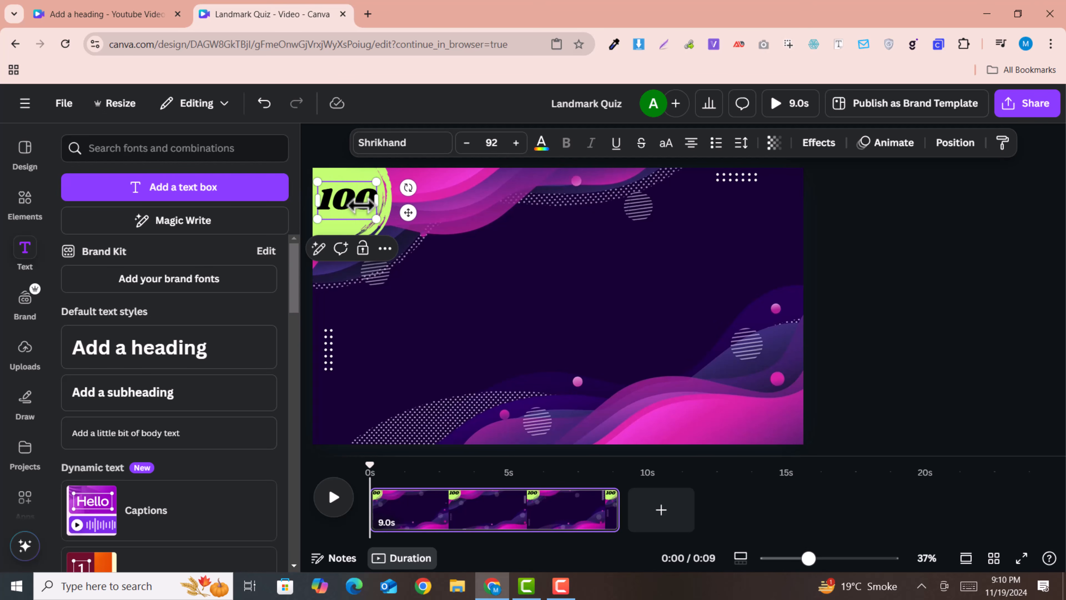
key("BackSpace")
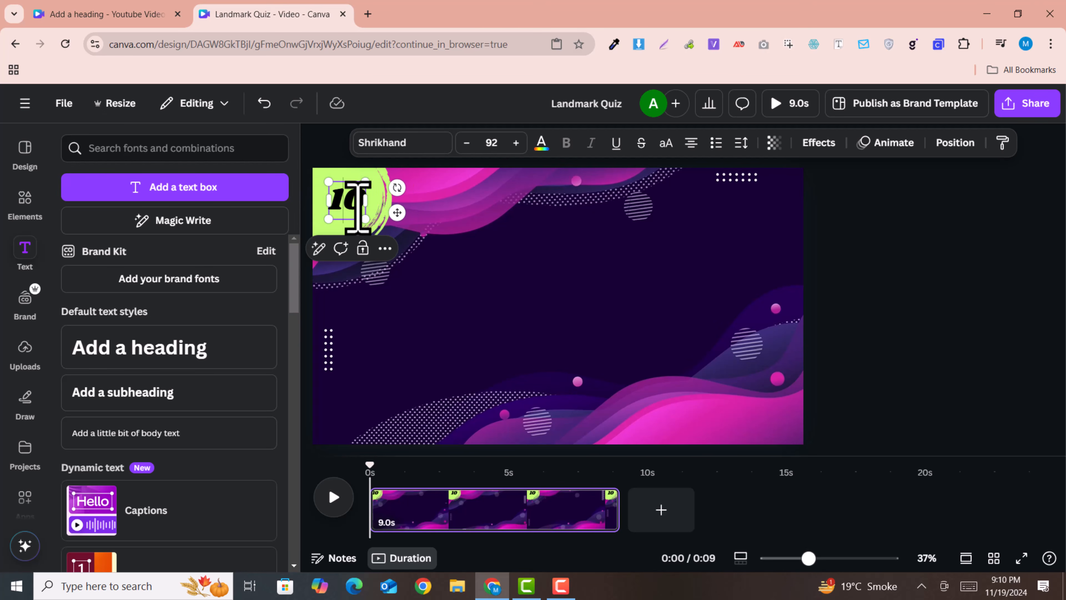
left_click(381, 252)
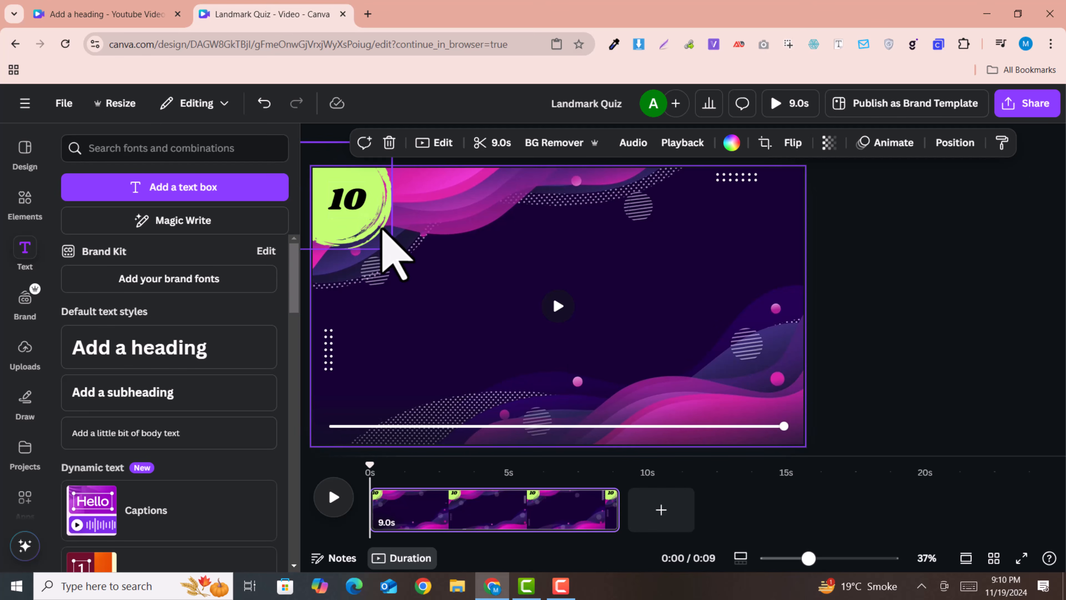
Group the number 10 with the green brush circle and shift the group slightly further into the canvas corner.
left_click(361, 212)
left_click(375, 234)
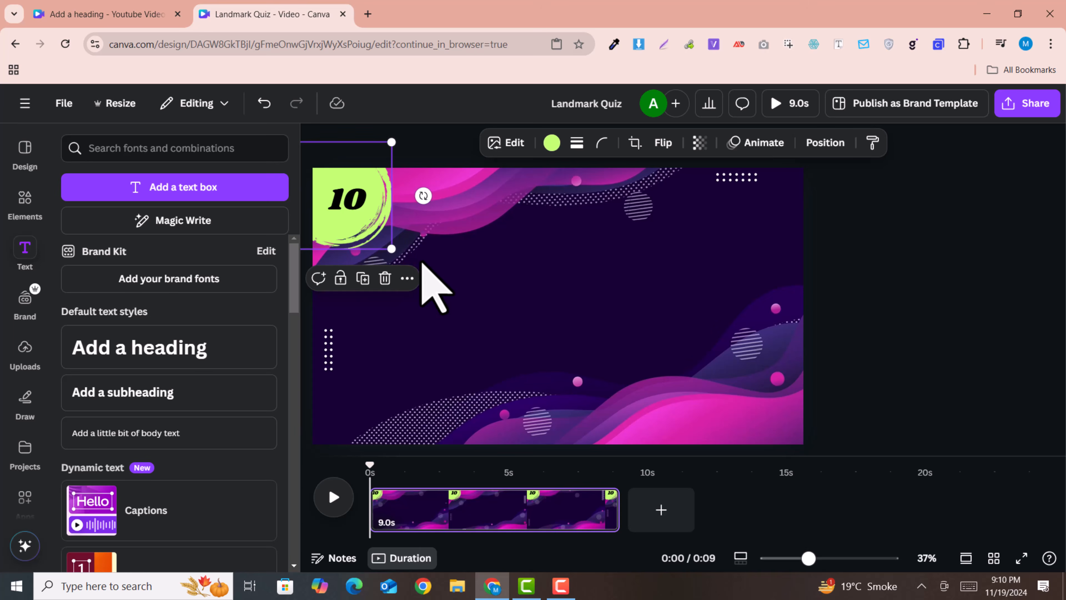
left_click(432, 273)
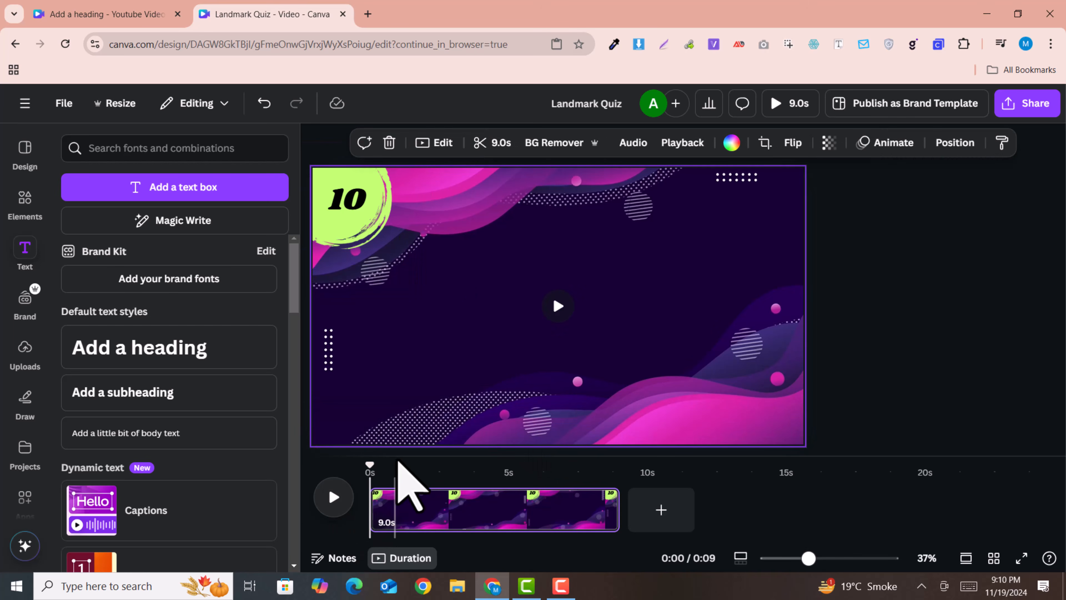
left_click(389, 224)
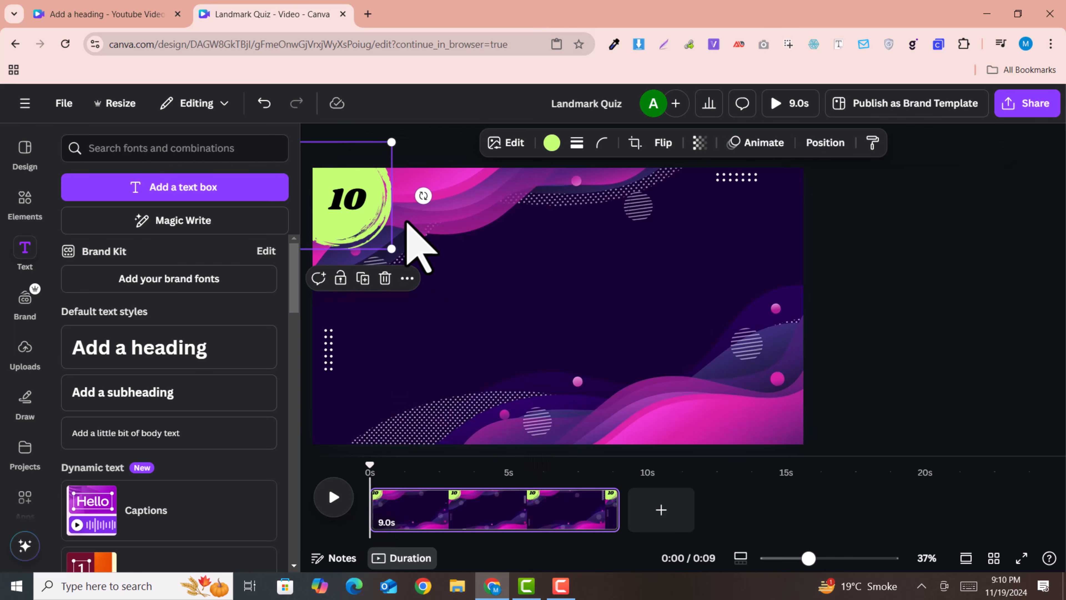
left_click(344, 200)
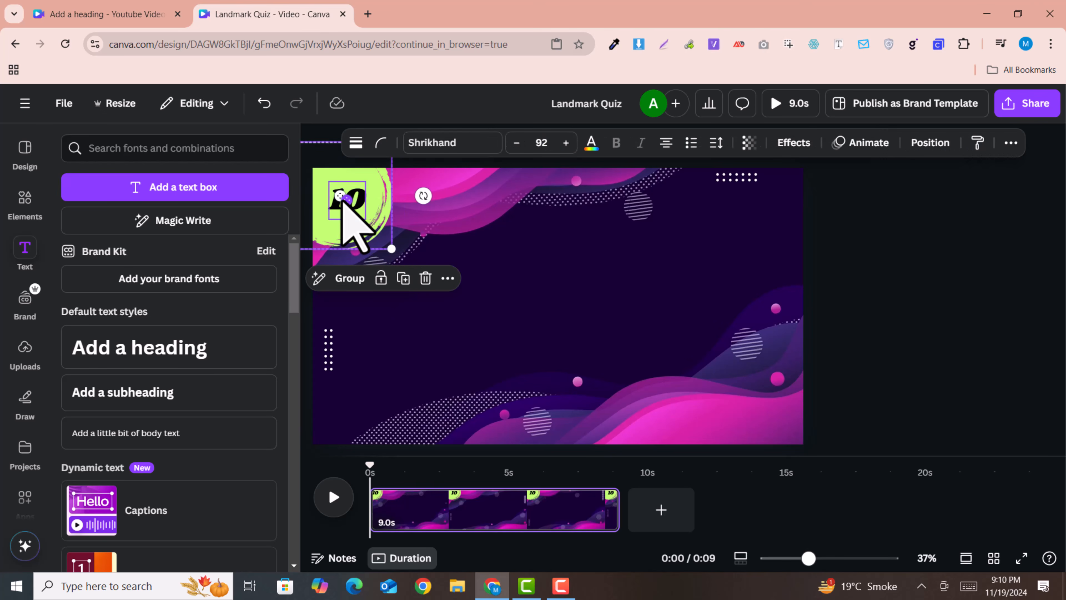
right_click(376, 217)
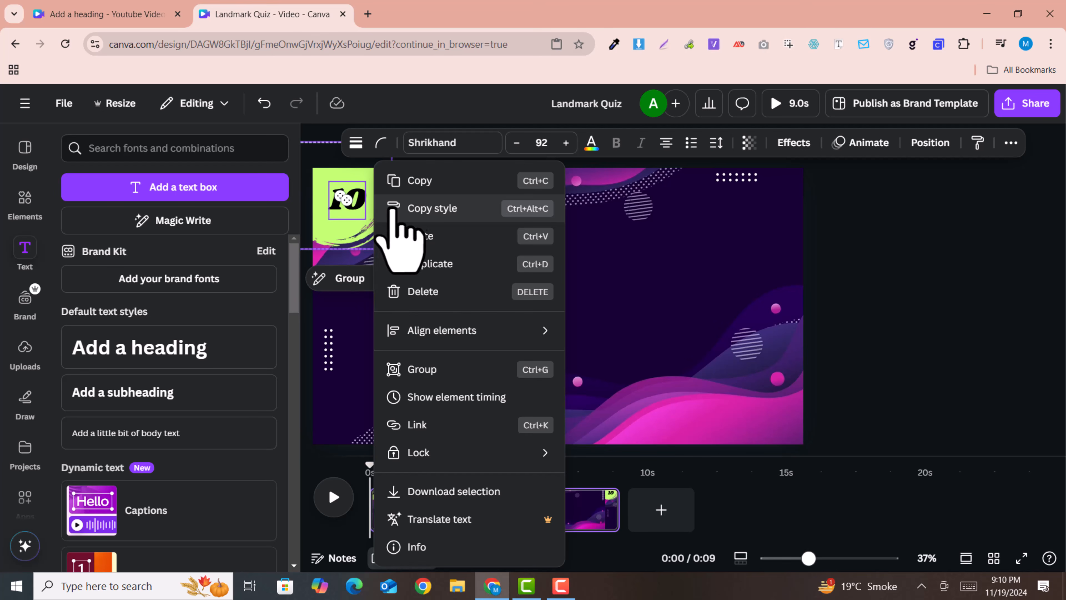
left_click(453, 372)
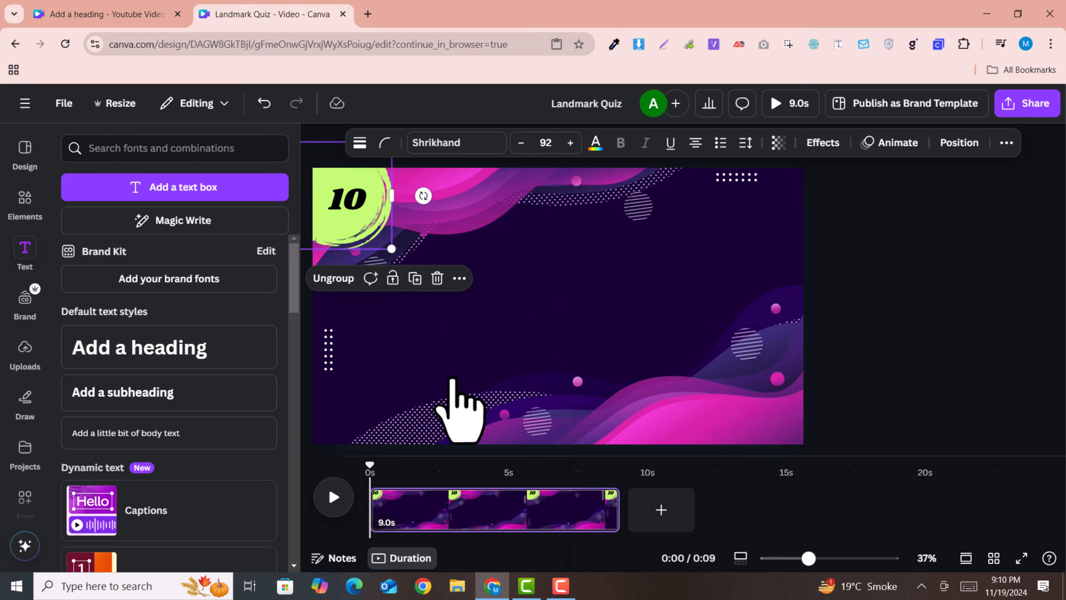
mouse_move(360, 224)
left_mouse_down()
mouse_move(488, 281)
mouse_move(357, 226)
mouse_move(355, 214)
left_mouse_up()
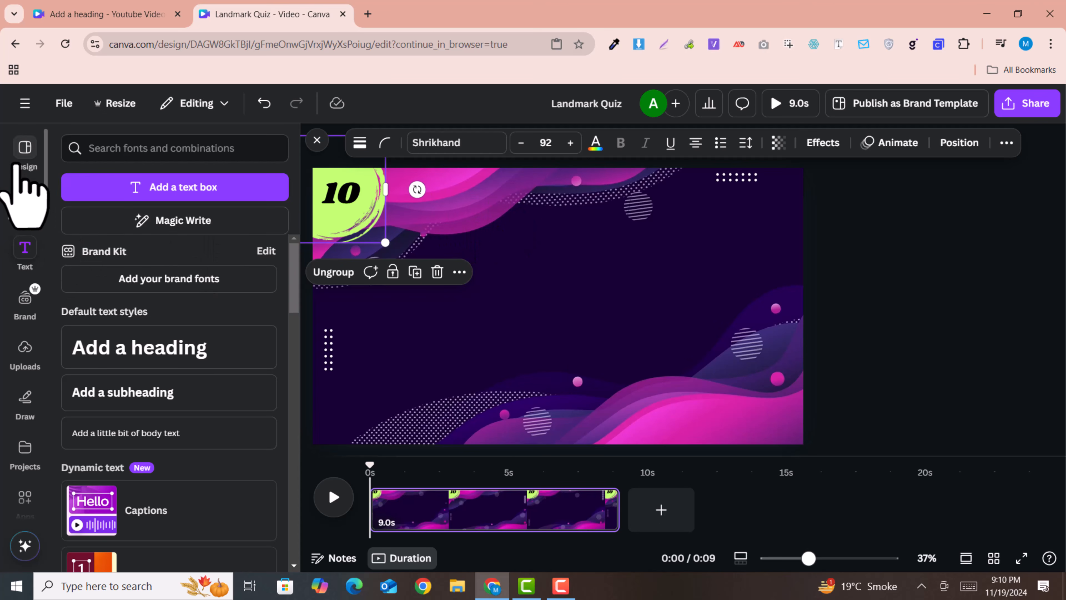
Add the sage-green brush stroke graphic from the "brush" results, place it along the canvas's upper edge beside the badge and enlarge it.
left_click(24, 199)
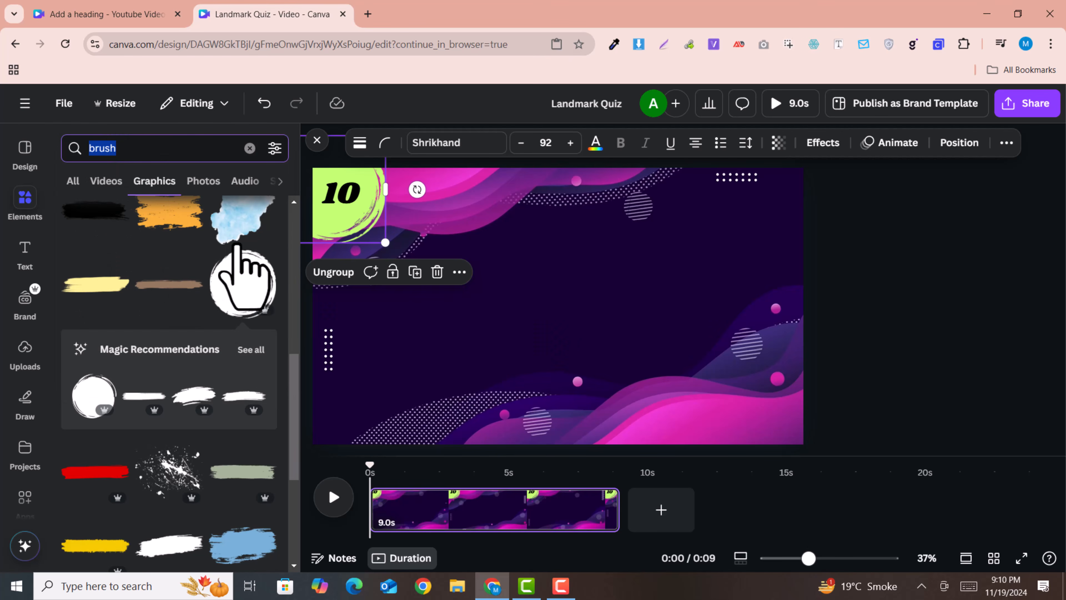
scroll(172, 320, "up", 5)
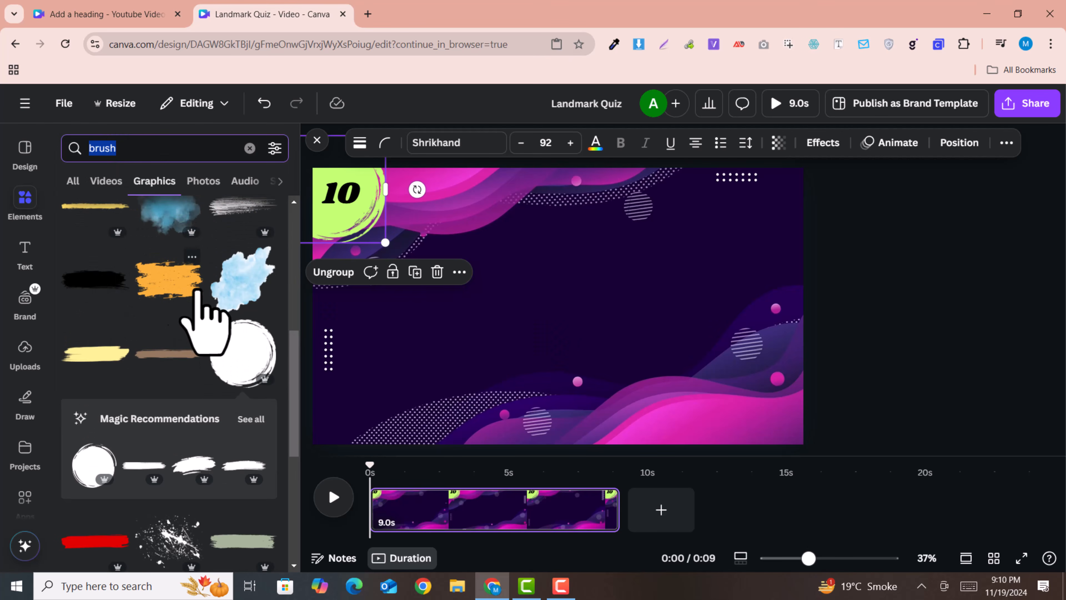
scroll(149, 306, "down", 5)
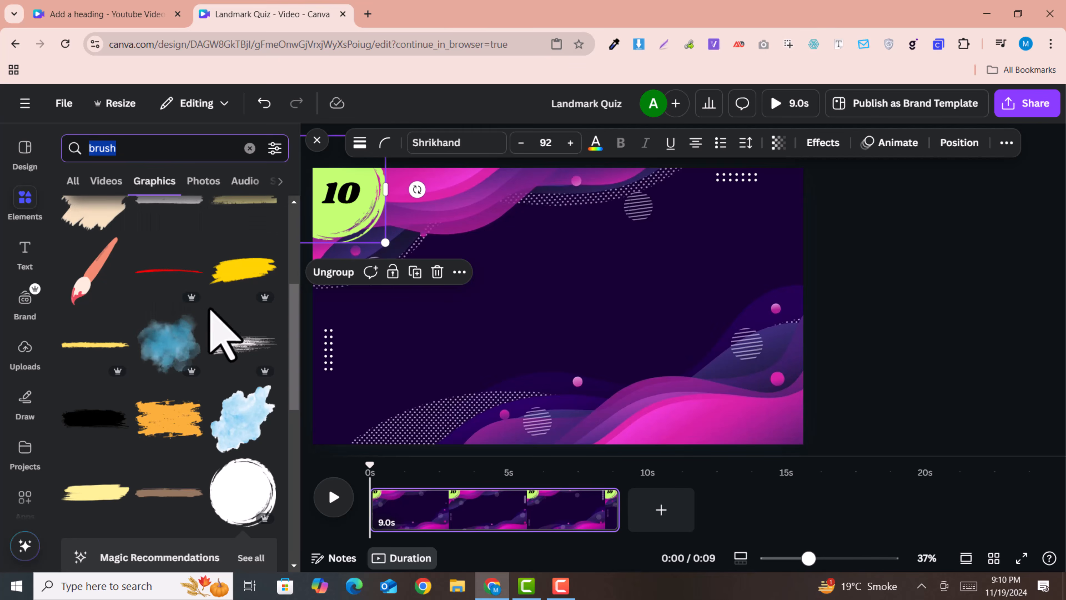
scroll(126, 378, "down", 1)
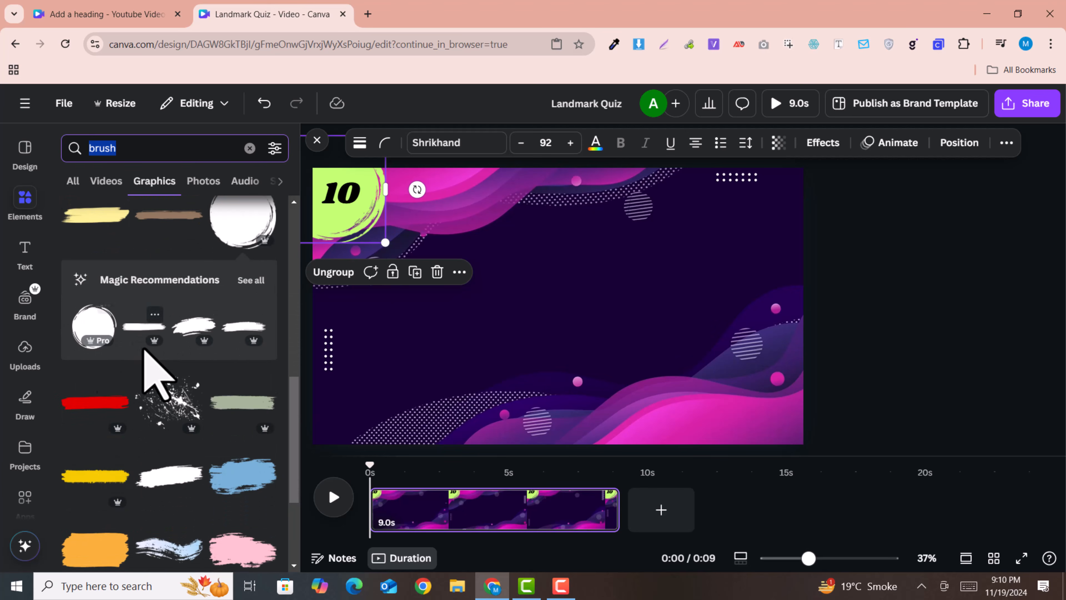
scroll(229, 420, "down", 3)
left_click(227, 333)
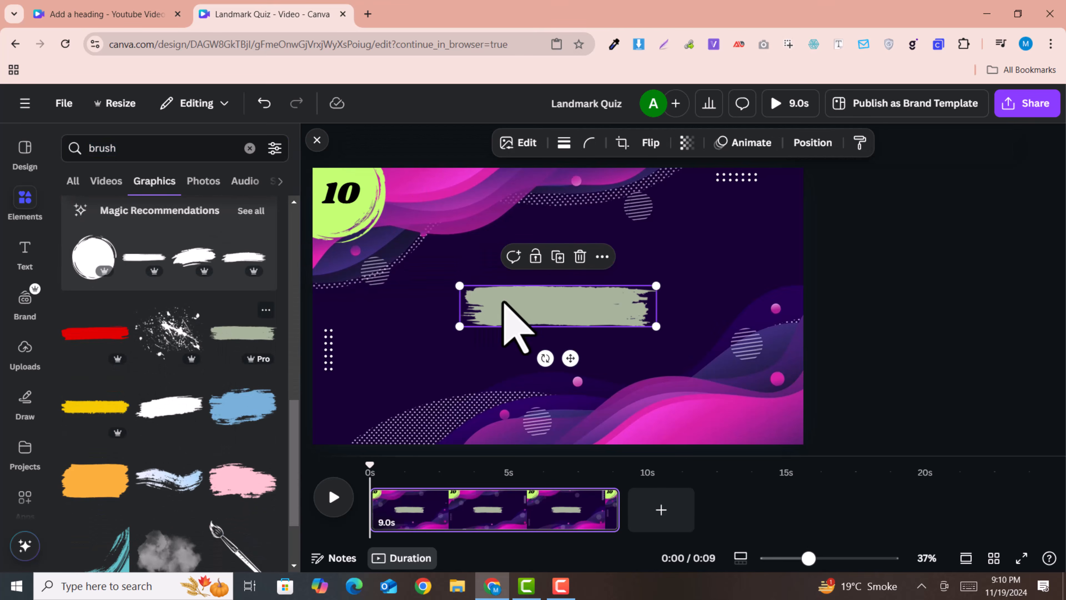
left_click_drag(528, 305, 473, 196)
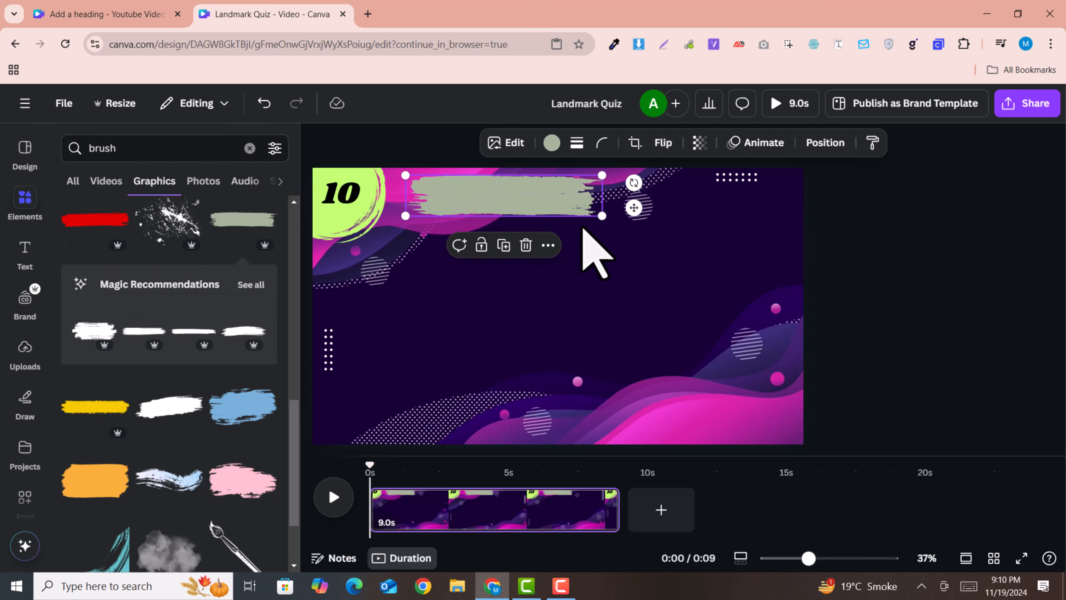
mouse_move(603, 217)
left_mouse_down()
mouse_move(714, 221)
mouse_move(717, 238)
mouse_move(572, 221)
mouse_move(559, 210)
mouse_move(577, 210)
left_mouse_up()
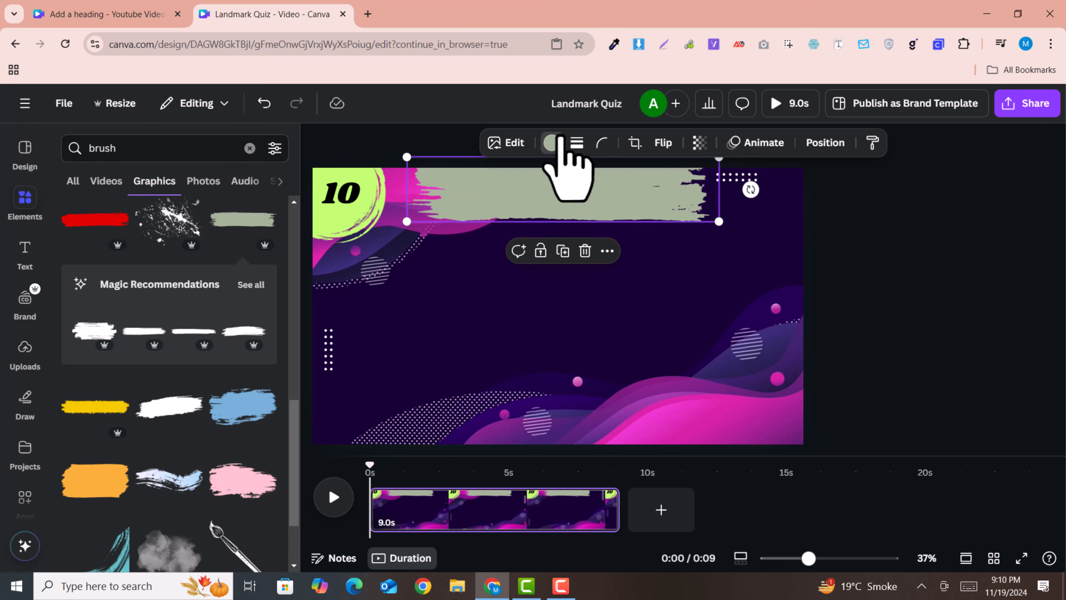
Color the brush stroke white and nudge it slightly closer to the number badge.
left_click(553, 142)
left_click(223, 253)
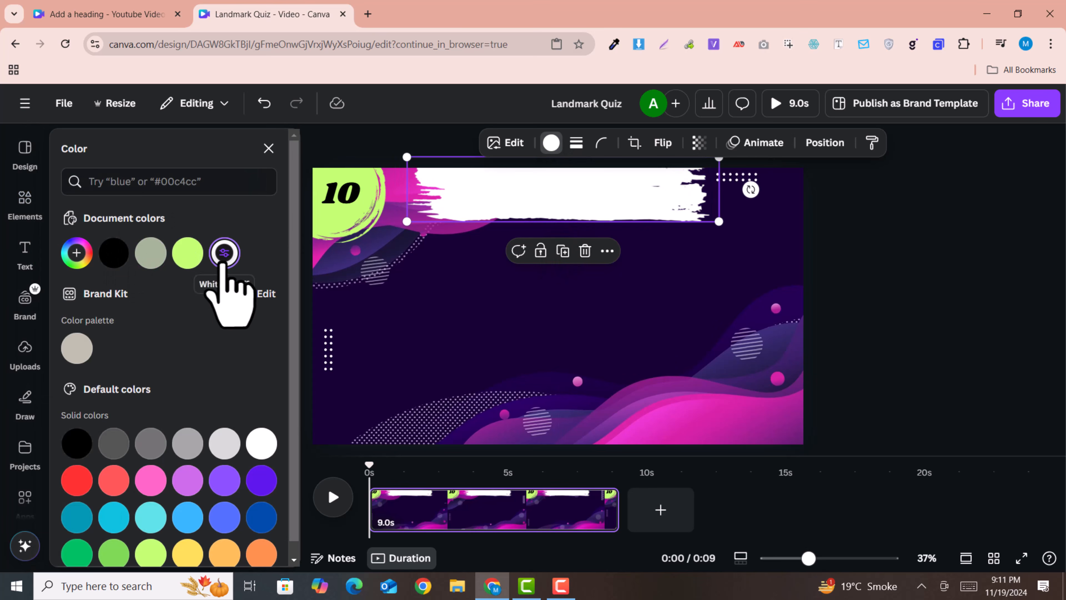
mouse_move(558, 203)
left_mouse_down()
mouse_move(568, 193)
mouse_move(591, 219)
mouse_move(557, 195)
left_mouse_up()
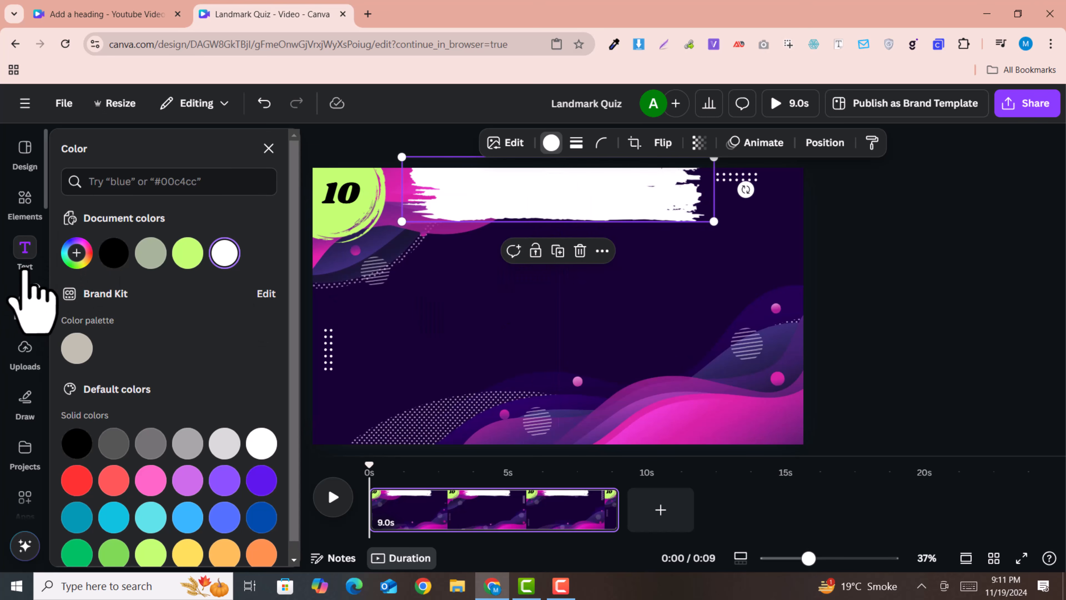
Add a heading reading "Guess Landmark!" and color its text black.
left_click(24, 252)
left_click(168, 350)
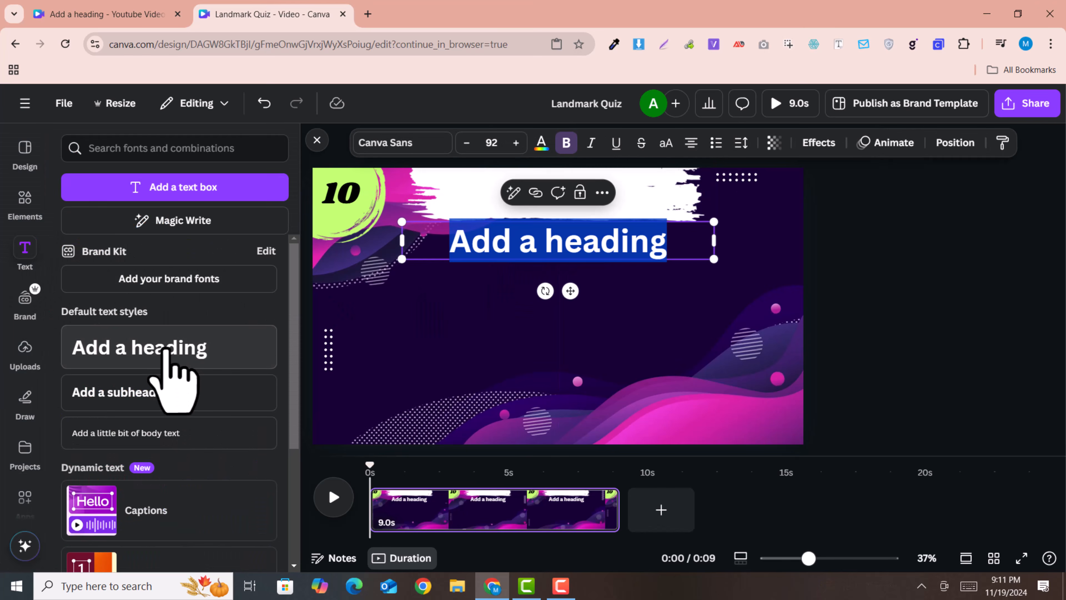
type("Guess Landmark!")
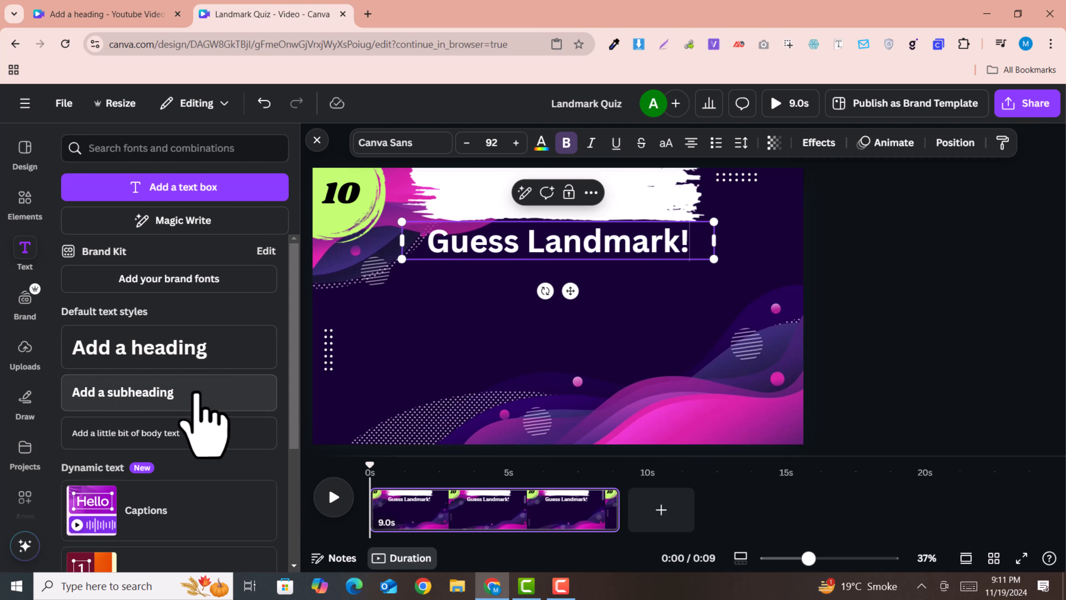
triple_click(500, 247)
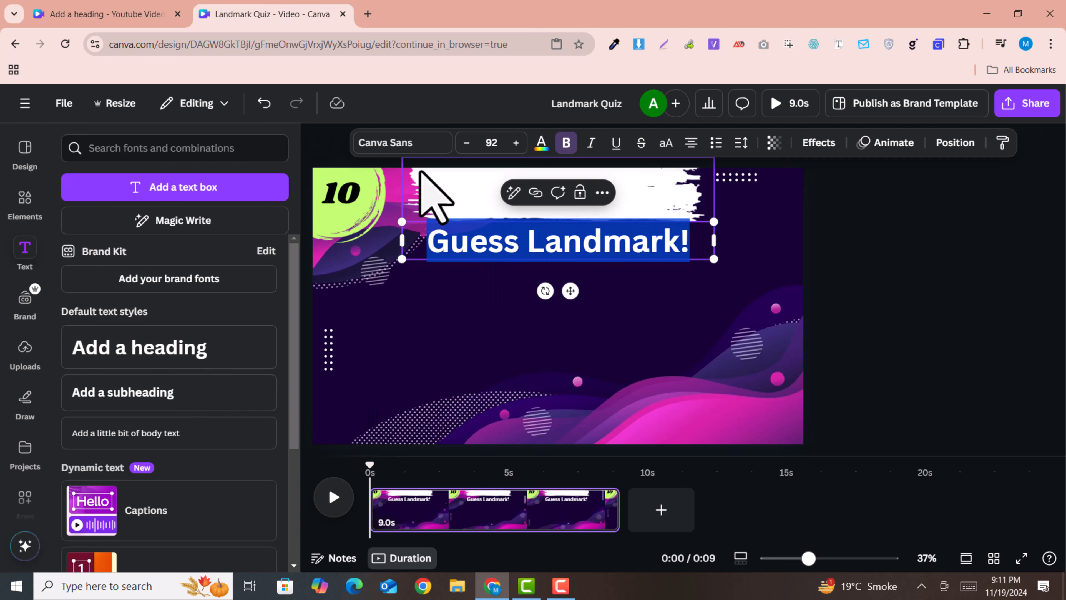
left_click(541, 143)
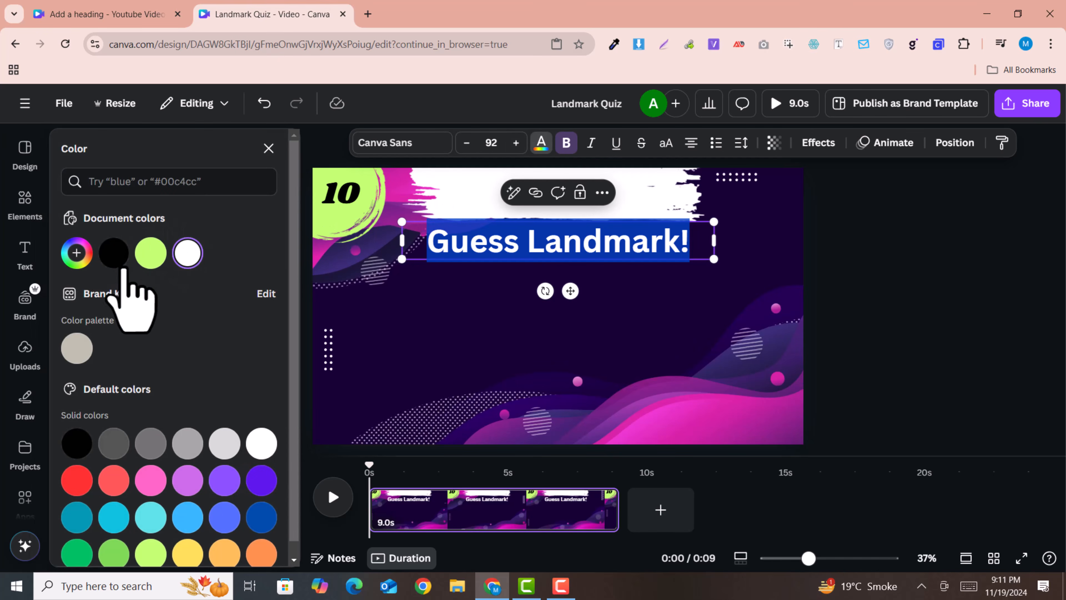
left_click(113, 252)
left_click(505, 286)
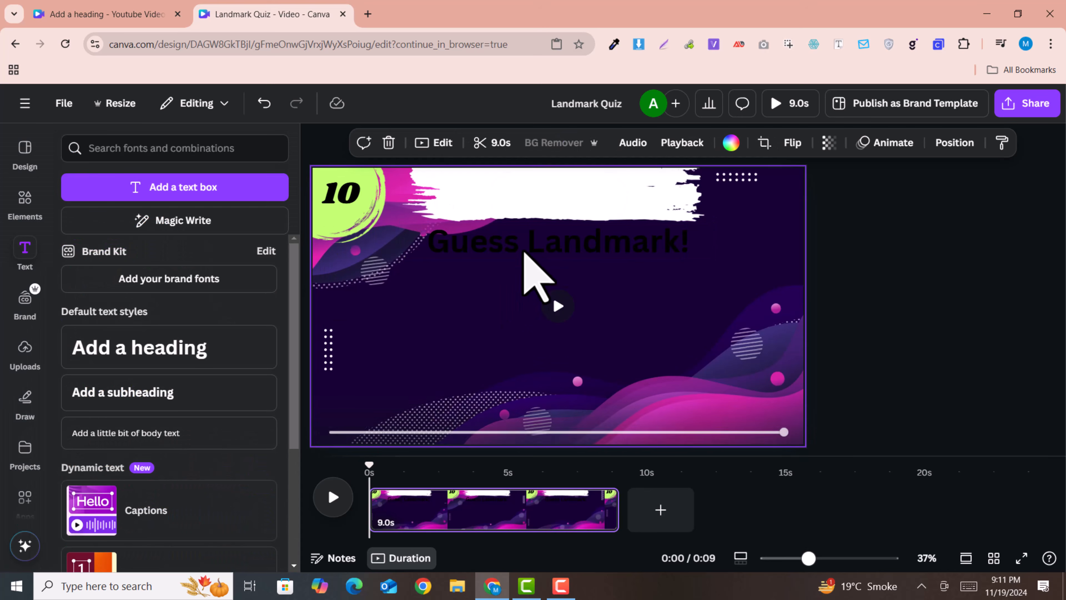
Move the "Guess Landmark!" heading onto the white brush stroke and scale it down to size 82.4.
left_click_drag(527, 246, 533, 196)
left_click_drag(715, 176, 688, 181)
left_click_drag(572, 206, 569, 203)
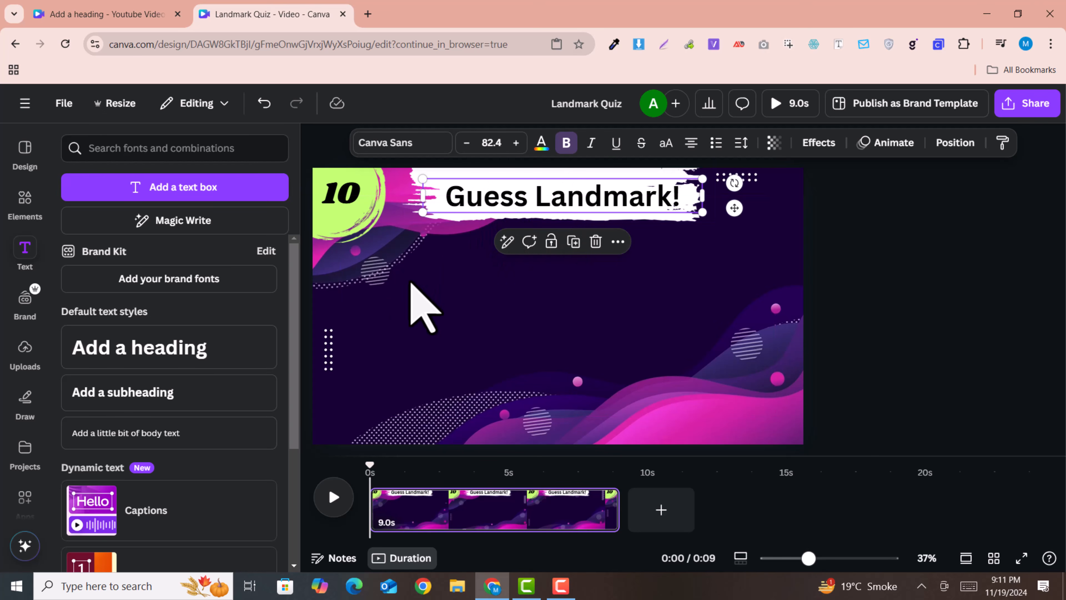
left_click_drag(605, 195, 599, 188)
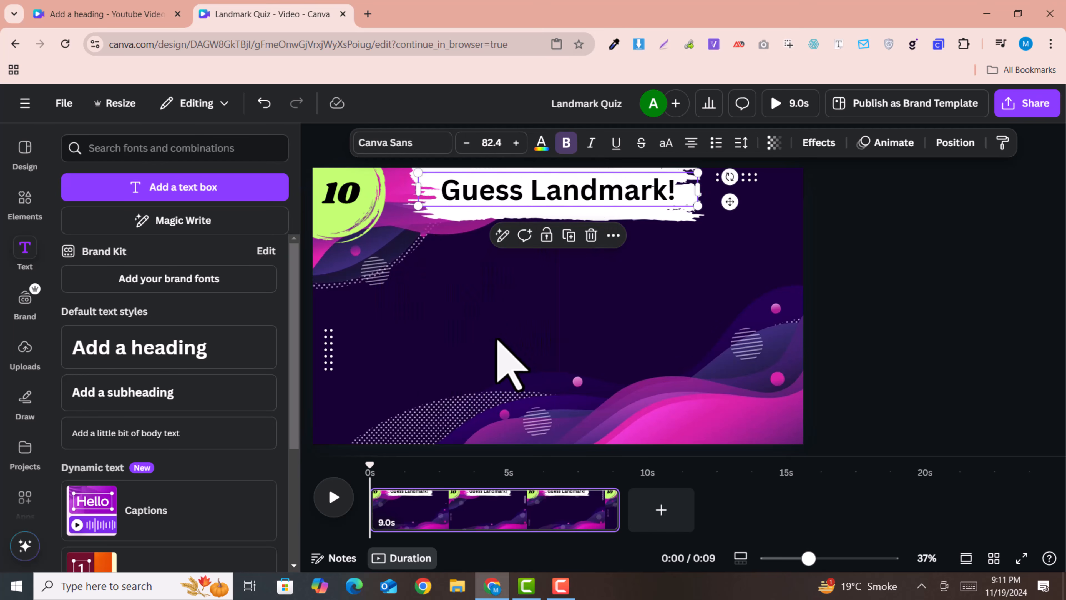
Change the font of the "Guess Landmark!" heading to Futura Display.
double_click(527, 196)
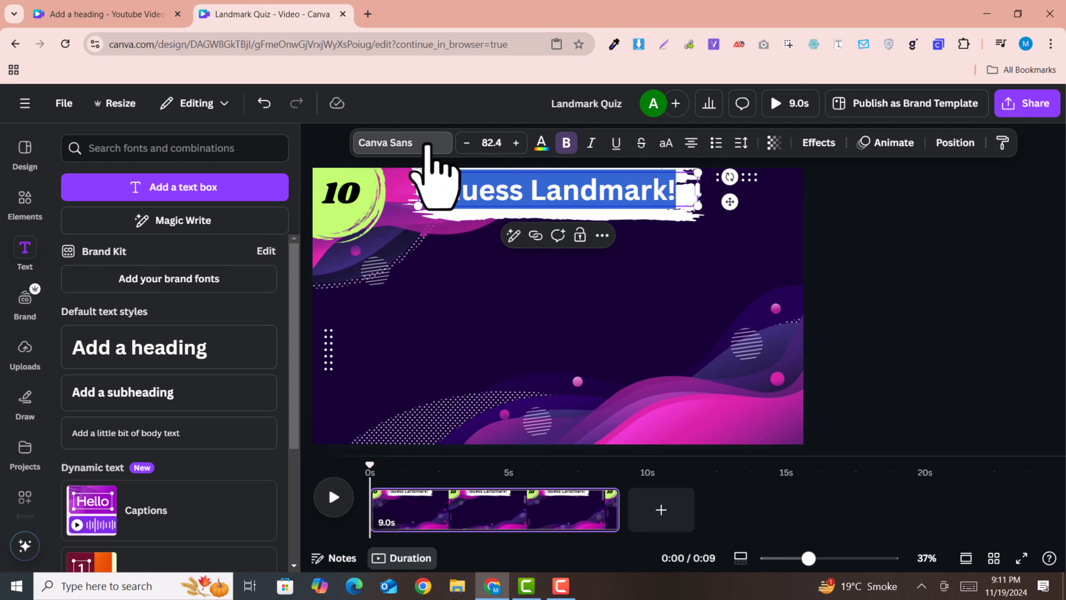
left_click(413, 145)
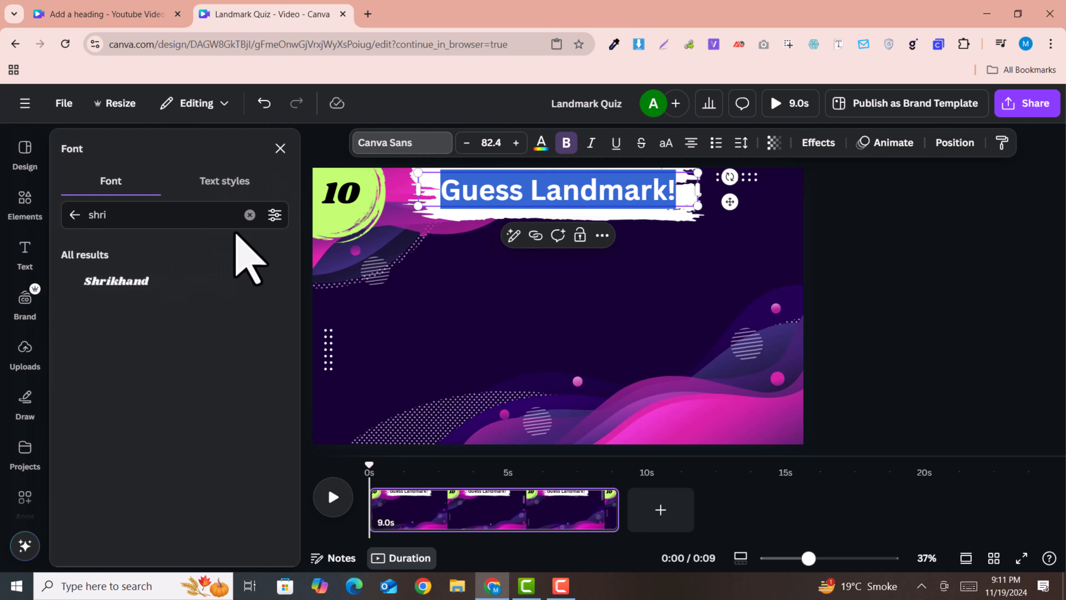
left_click(249, 215)
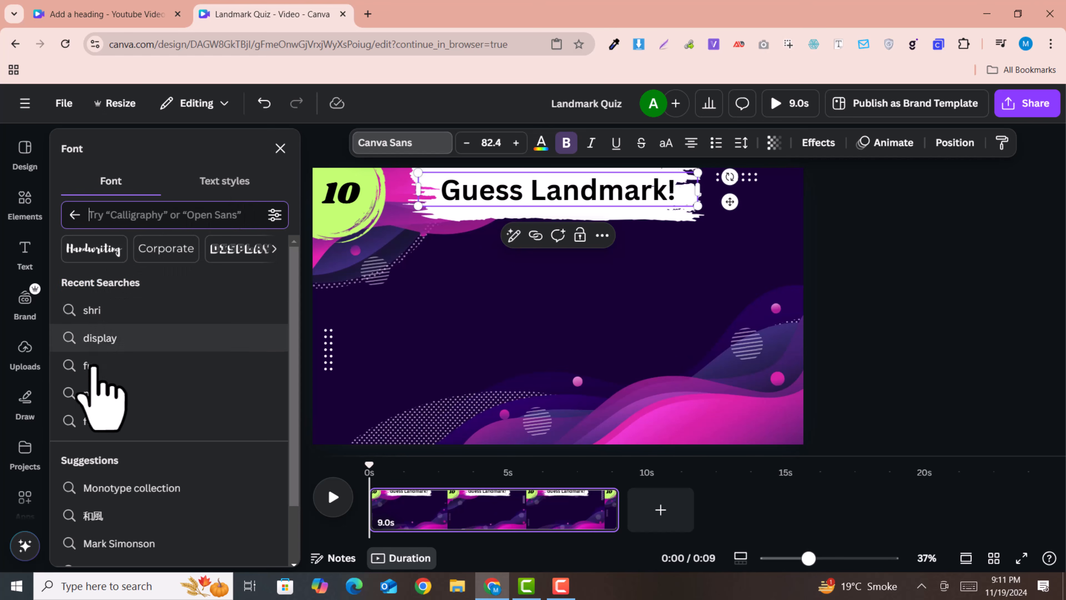
scroll(106, 375, "down", 2)
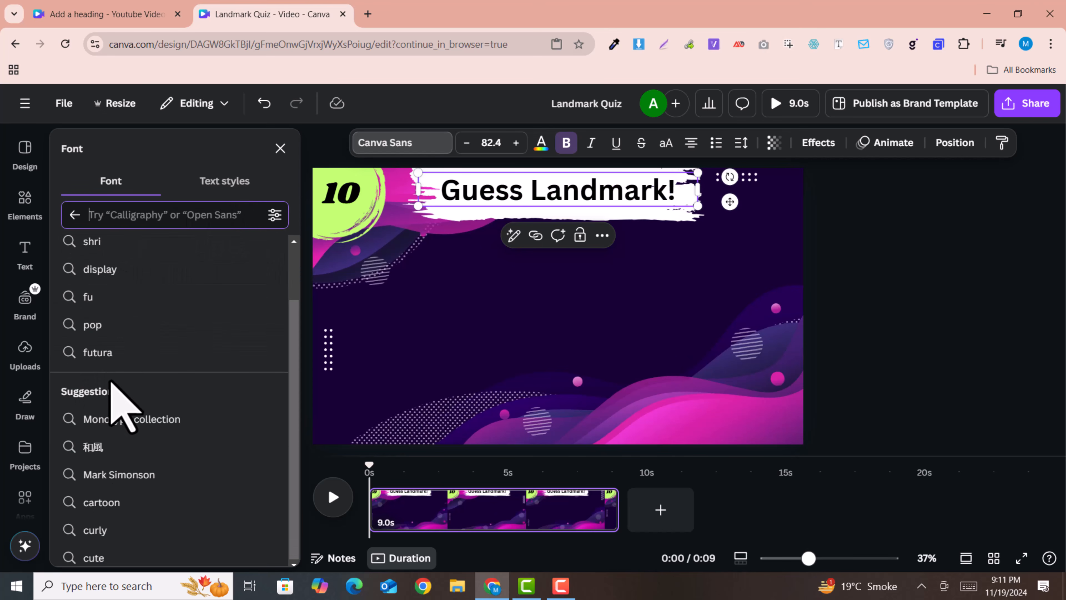
scroll(115, 395, "up", 2)
left_click(218, 188)
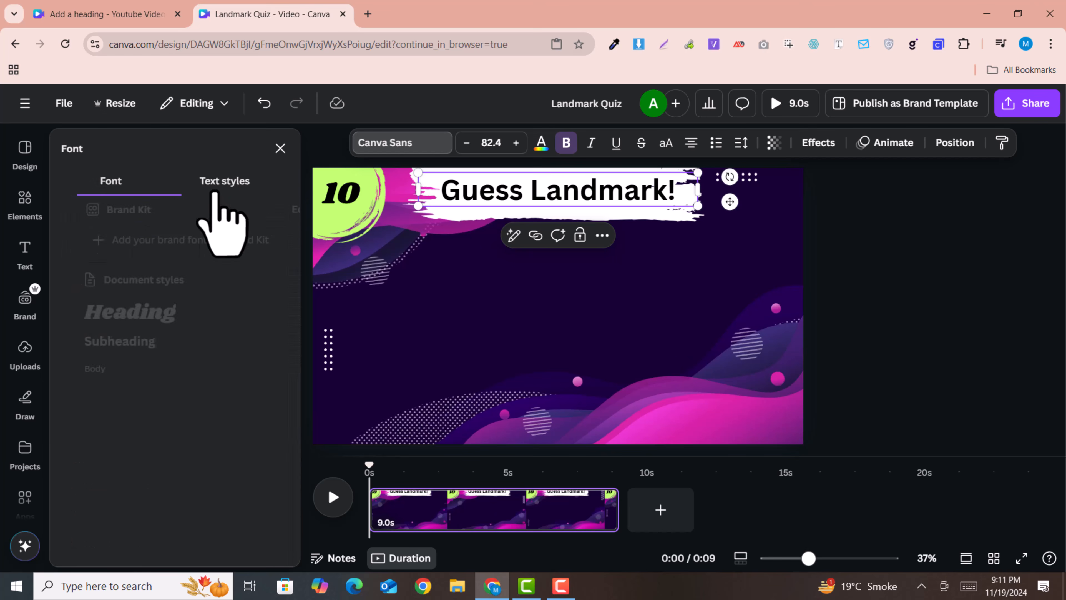
left_click(107, 189)
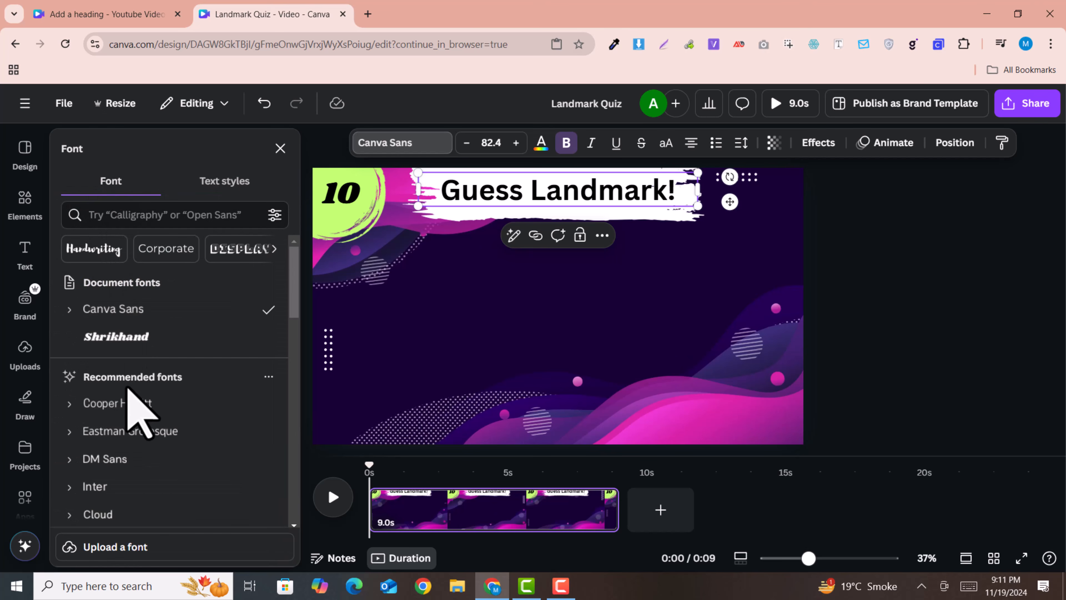
scroll(143, 445, "down", 4)
scroll(140, 440, "down", 2)
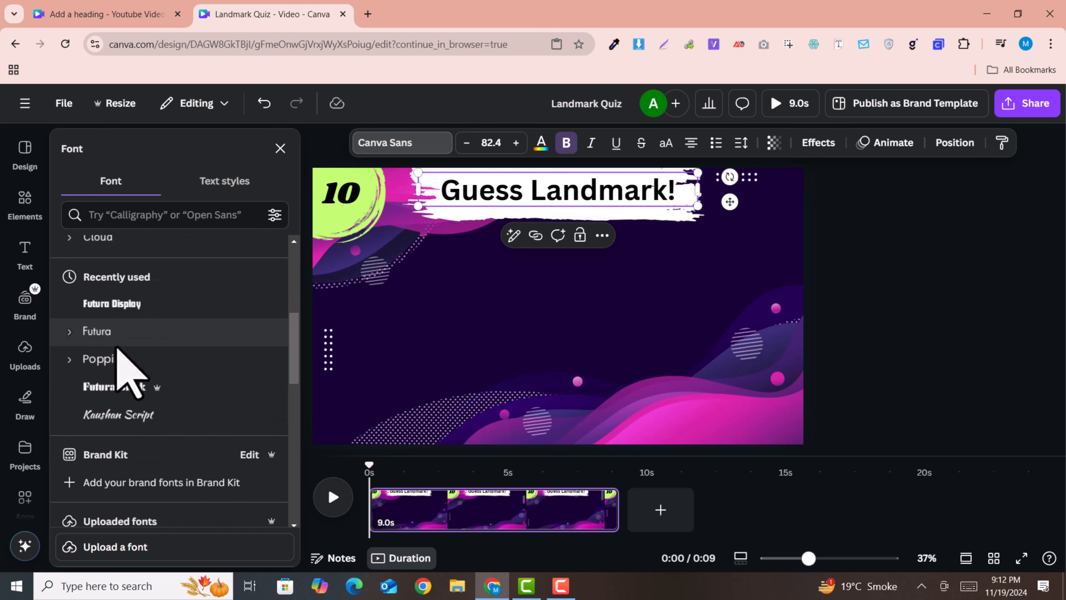
left_click(120, 305)
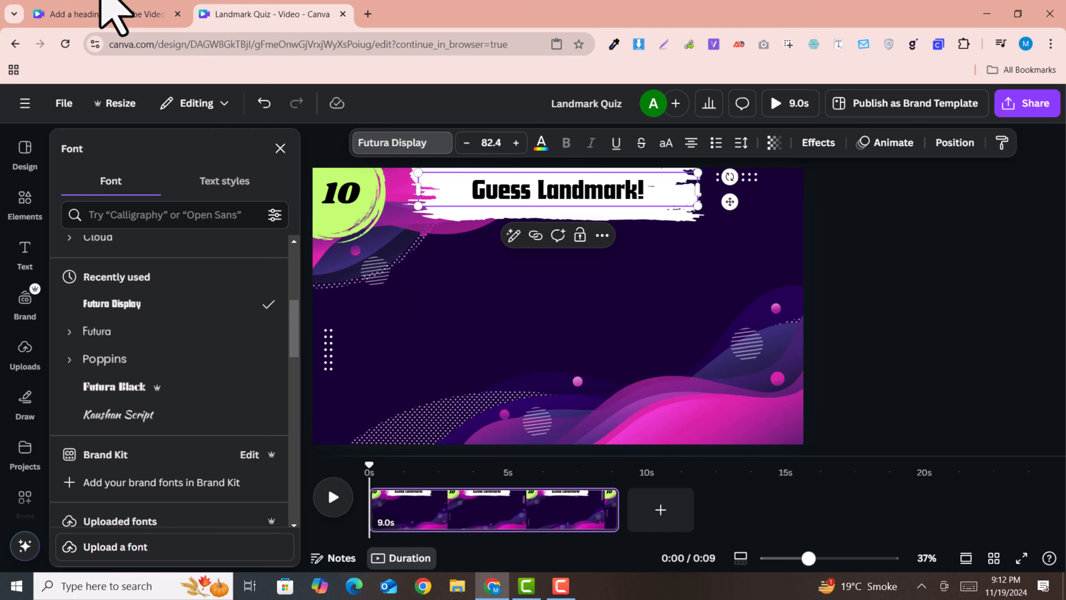
Check the example design, search the elements for "landmark" and limit the results to photos.
left_click(82, 13)
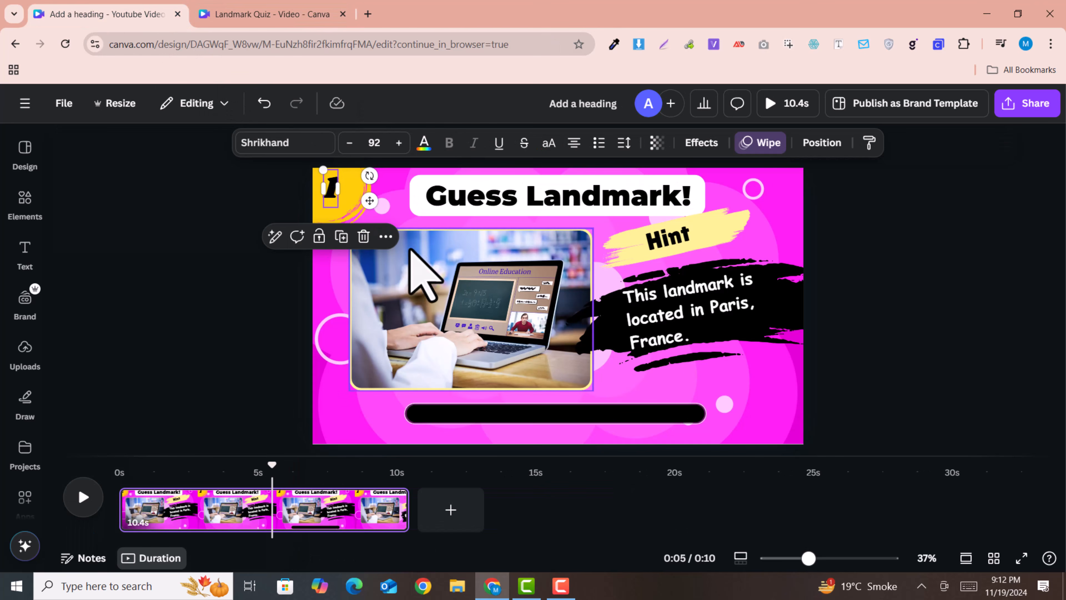
left_click(306, 5)
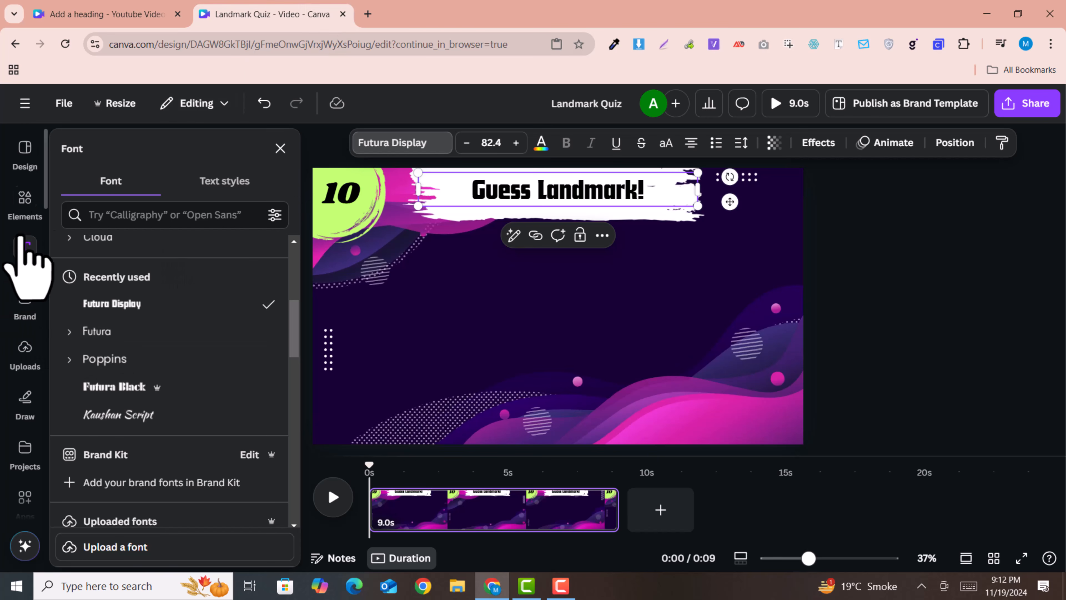
left_click(25, 197)
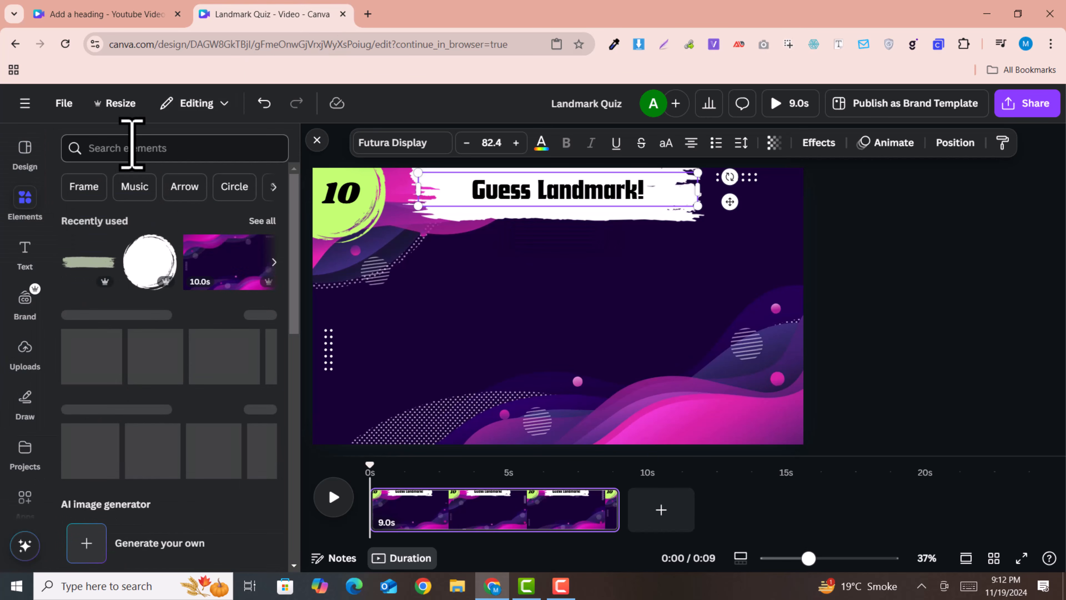
left_click(131, 146)
type("la")
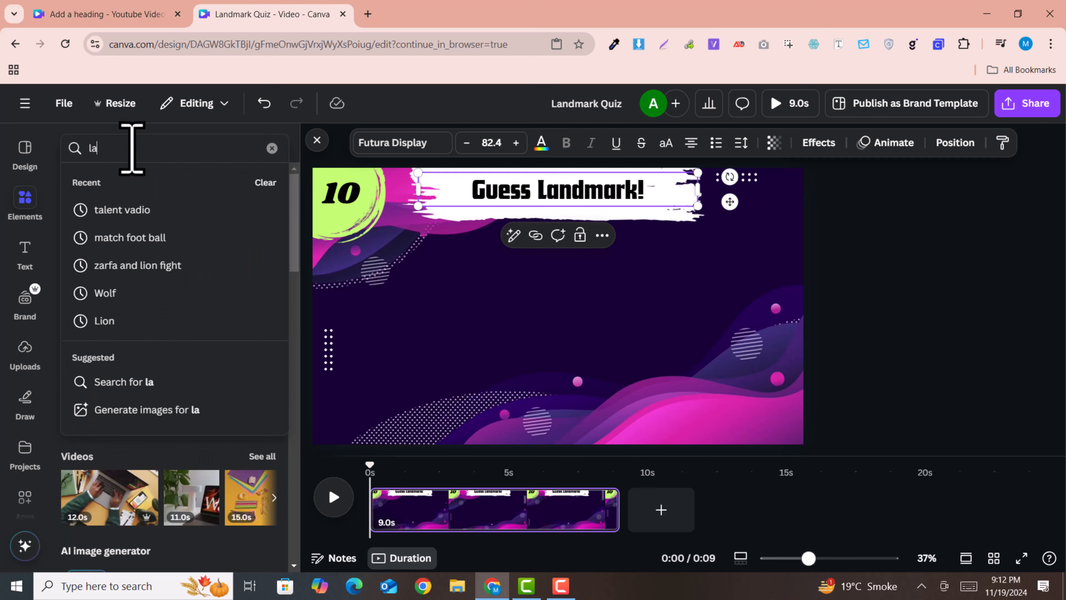
type("ndmar")
key("Return")
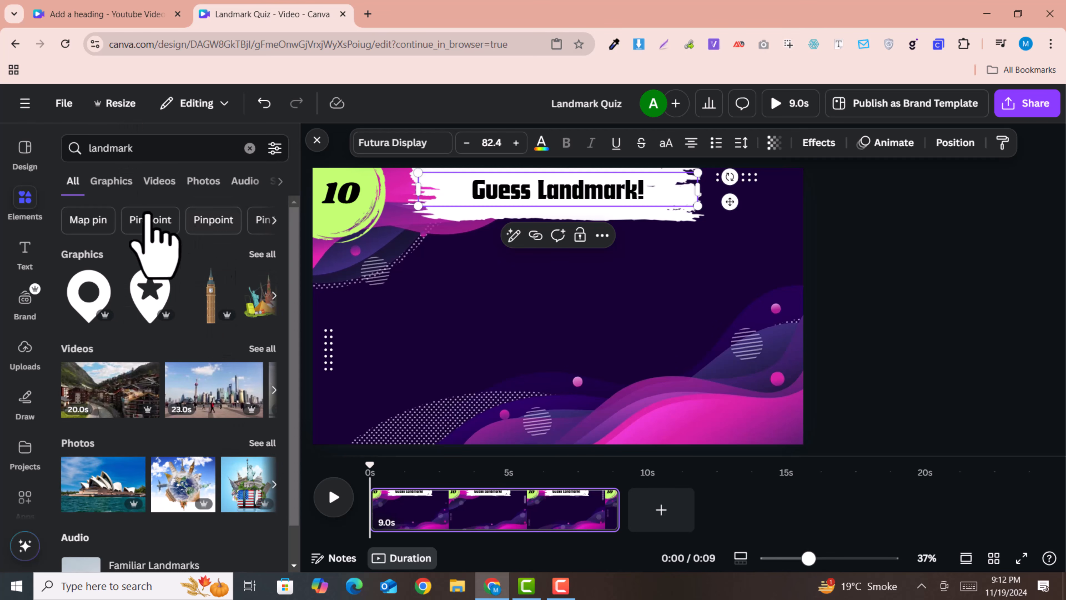
left_click(116, 181)
left_click(203, 181)
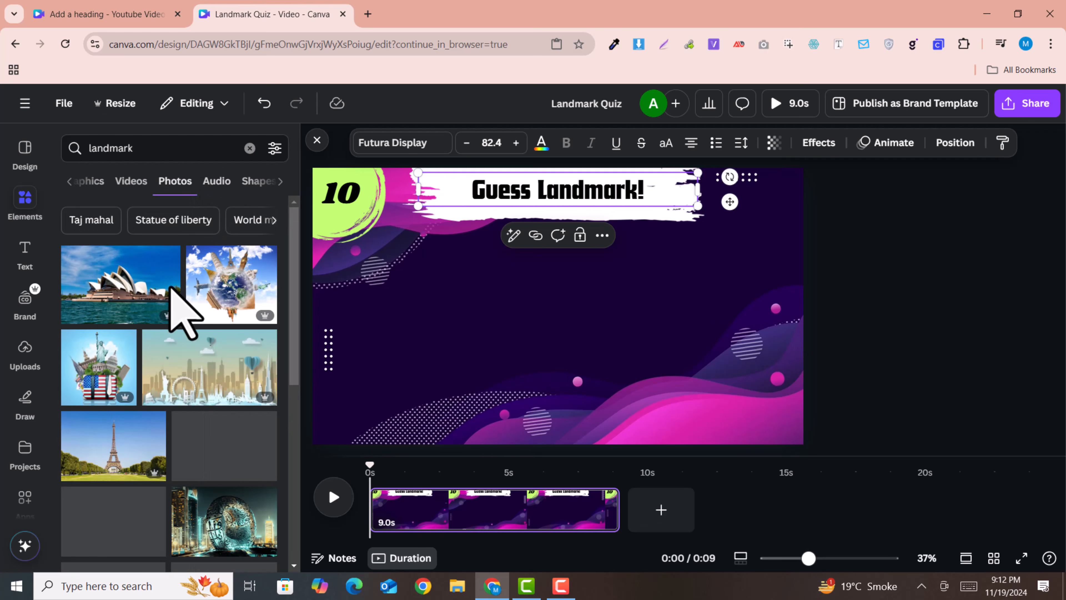
Add the Sydney Opera House photo, scale it down and place it below the "Guess Landmark!" title on the left half.
left_click(107, 290)
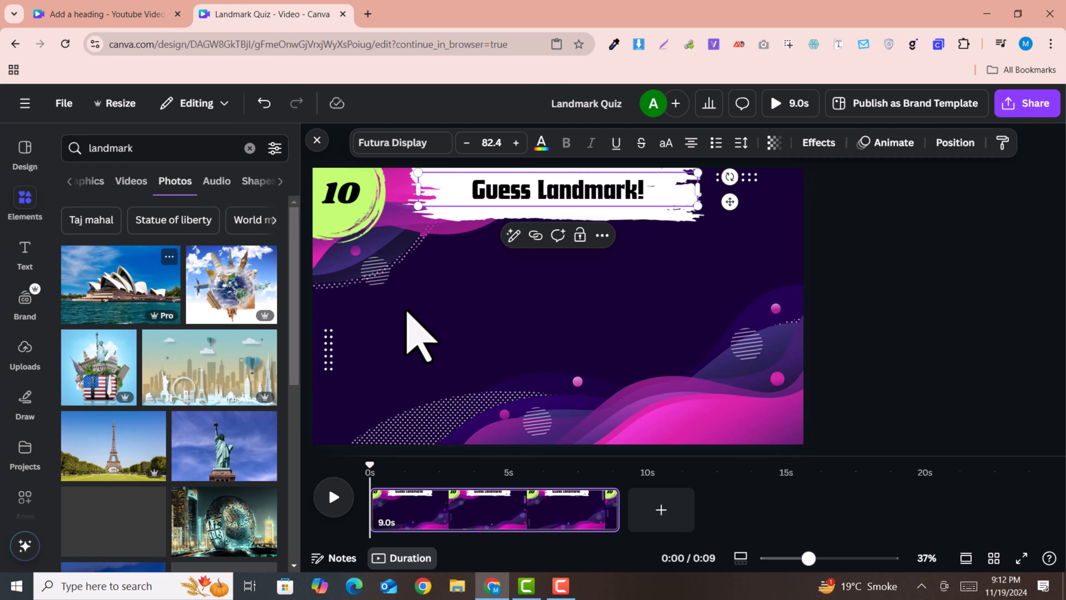
left_click_drag(726, 196, 617, 264)
left_click_drag(529, 317, 504, 339)
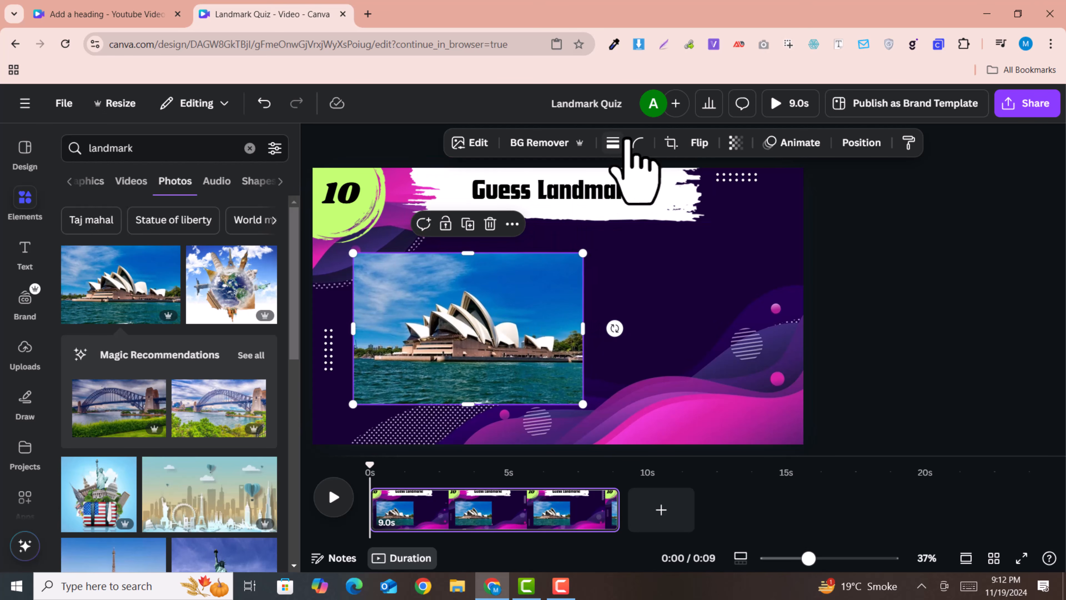
Round the Opera House photo's corners to about 35 and give it a solid light green border of weight 6.
left_click(638, 144)
left_click_drag(565, 200, 611, 199)
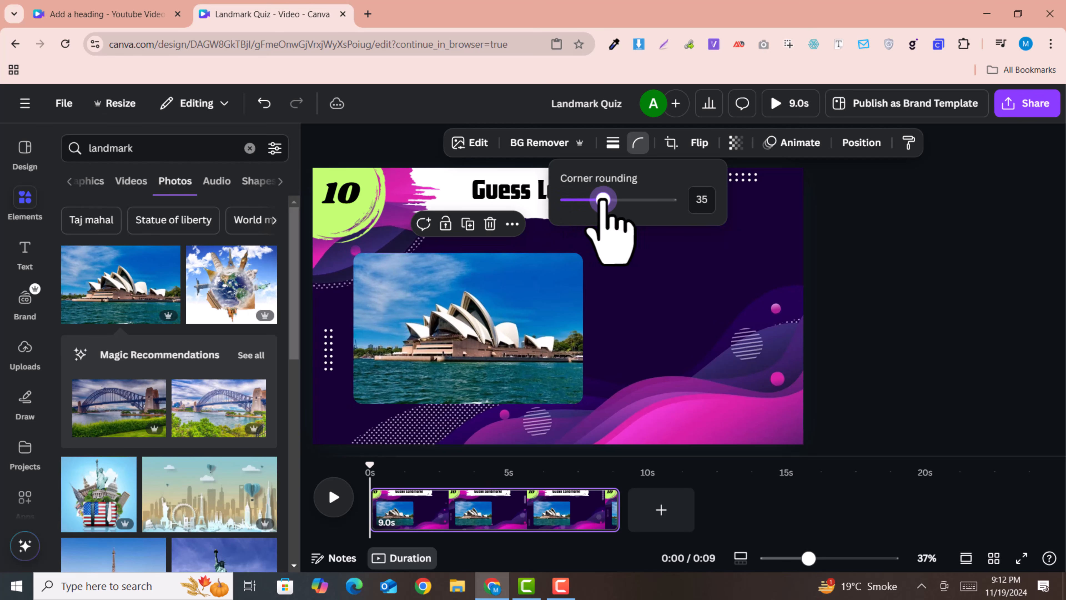
left_click(612, 142)
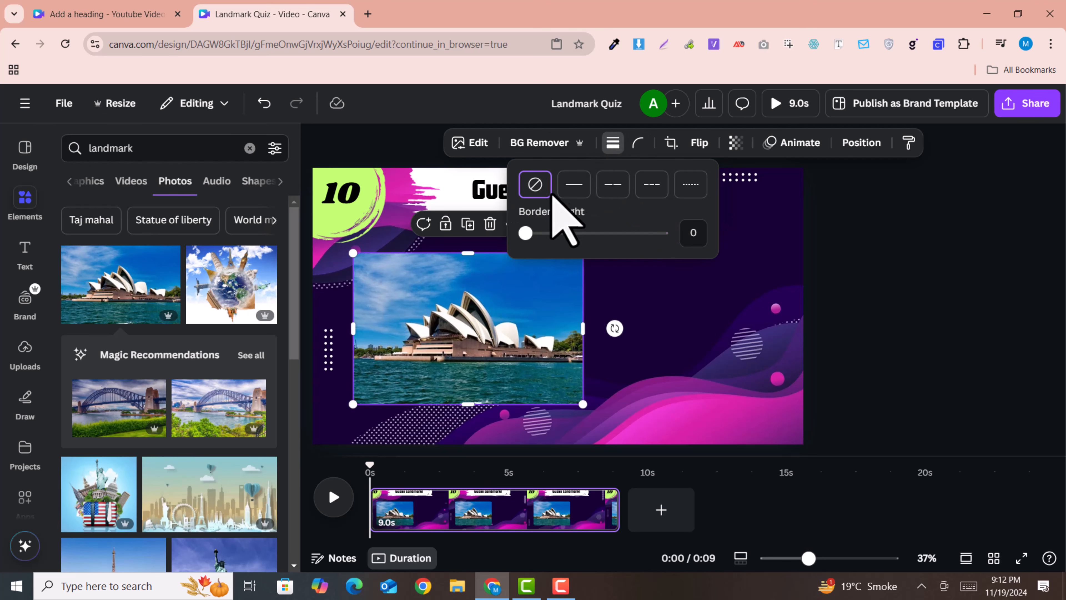
left_click(574, 184)
mouse_move(529, 232)
left_mouse_down()
mouse_move(549, 232)
mouse_move(533, 233)
left_mouse_up()
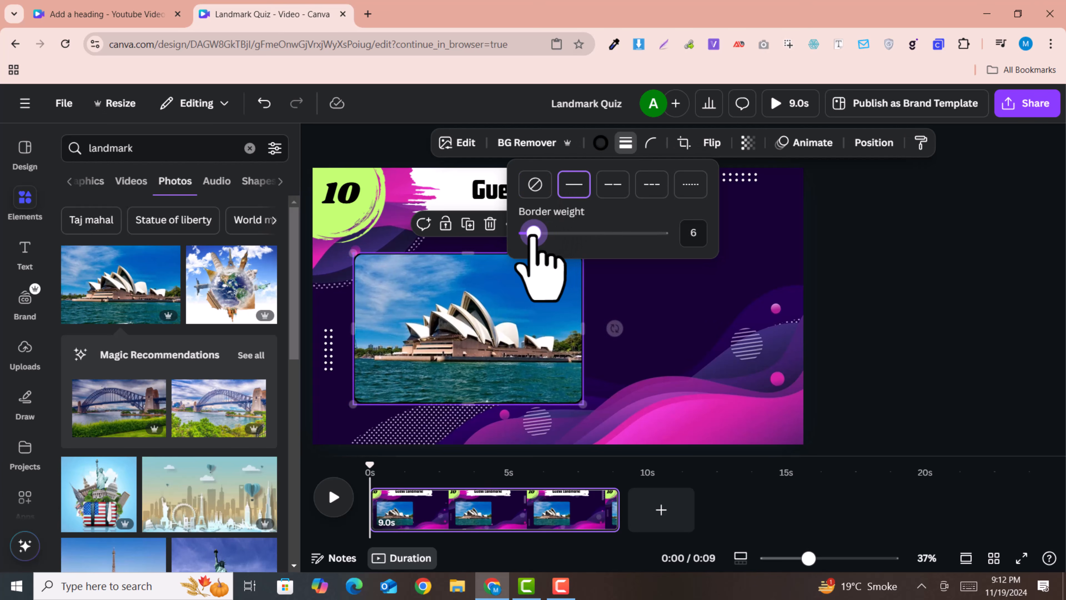
left_click(600, 142)
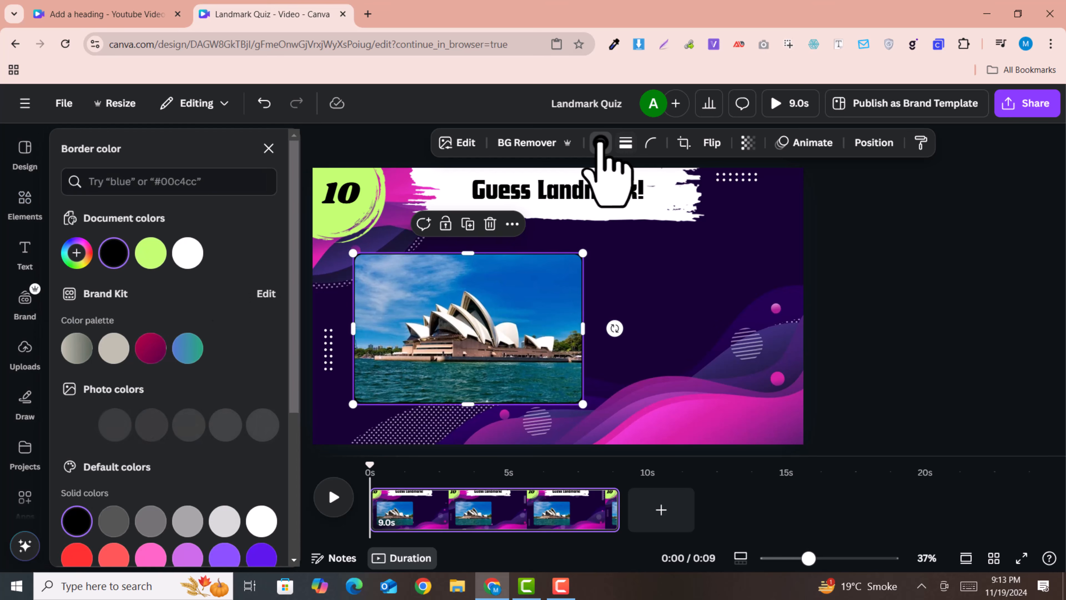
left_click(187, 253)
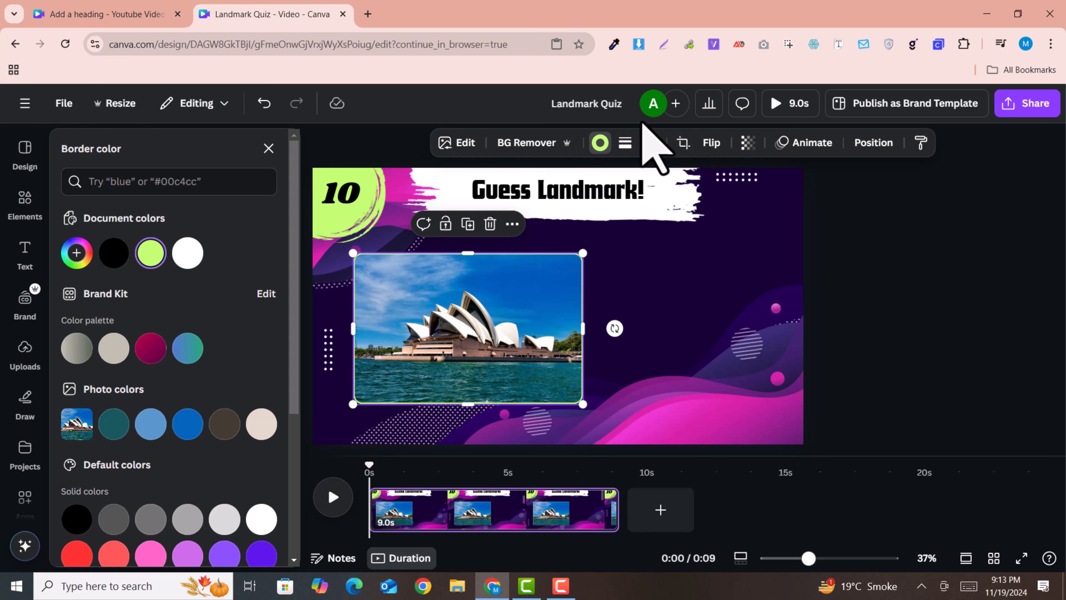
Search the elements for "shadow white" and add the round white glow graphic to the page.
left_click(21, 206)
left_click(142, 148)
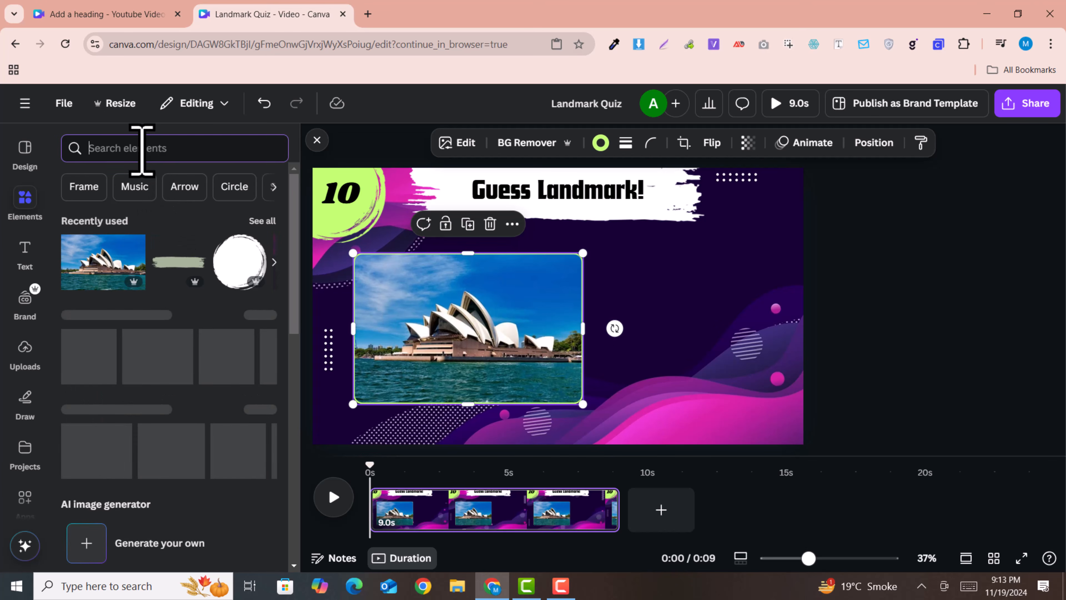
type("shadow white")
key("Return")
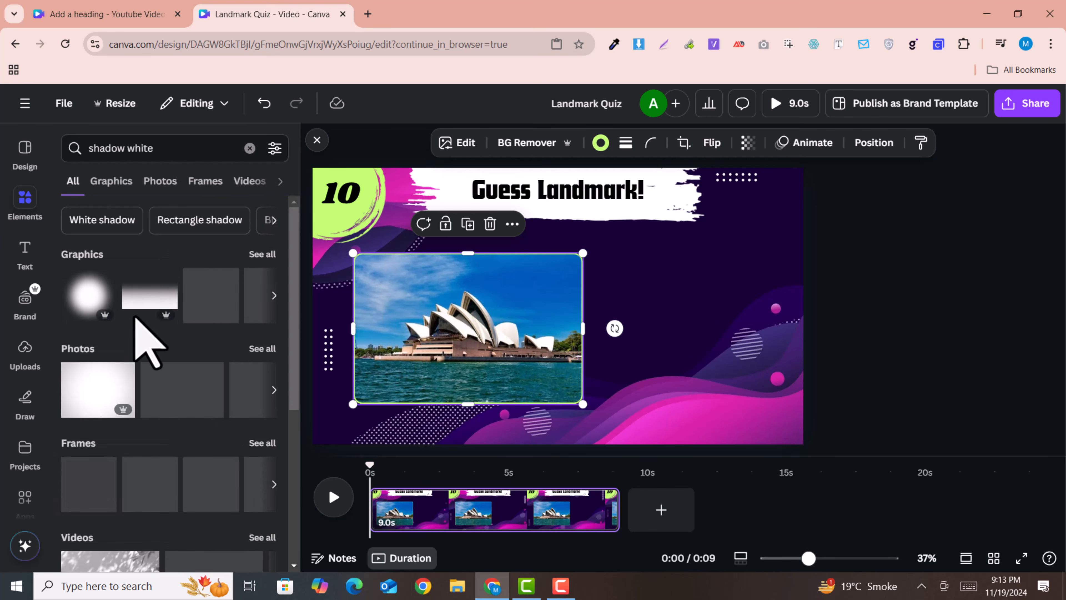
left_click(89, 300)
Enlarge the white glow and center it over the Opera House photo so it extends beyond the photo's edges.
left_click_drag(552, 333, 443, 318)
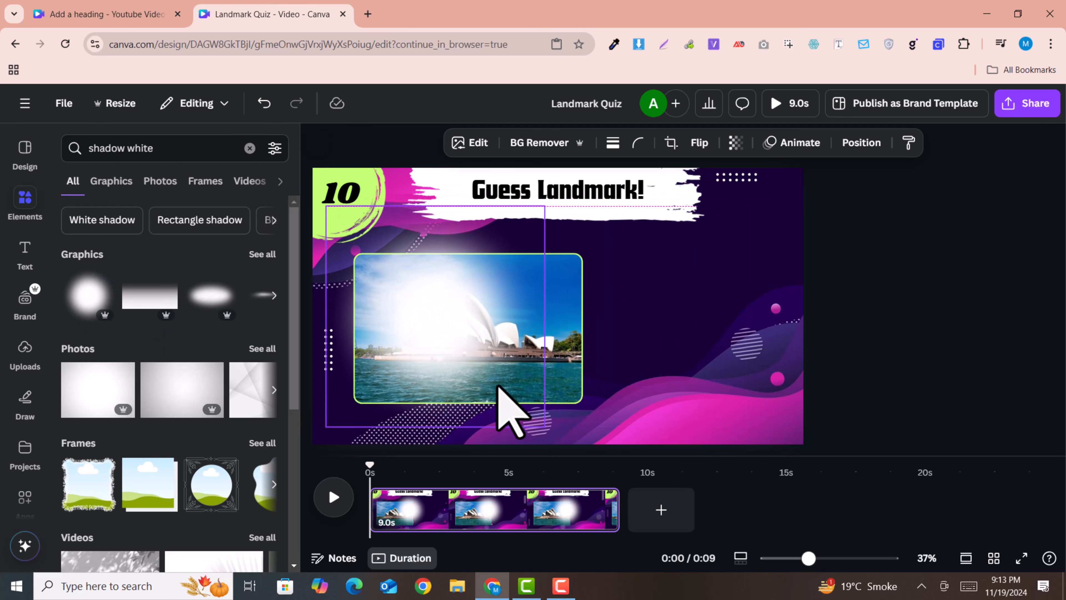
left_click_drag(545, 428, 714, 512)
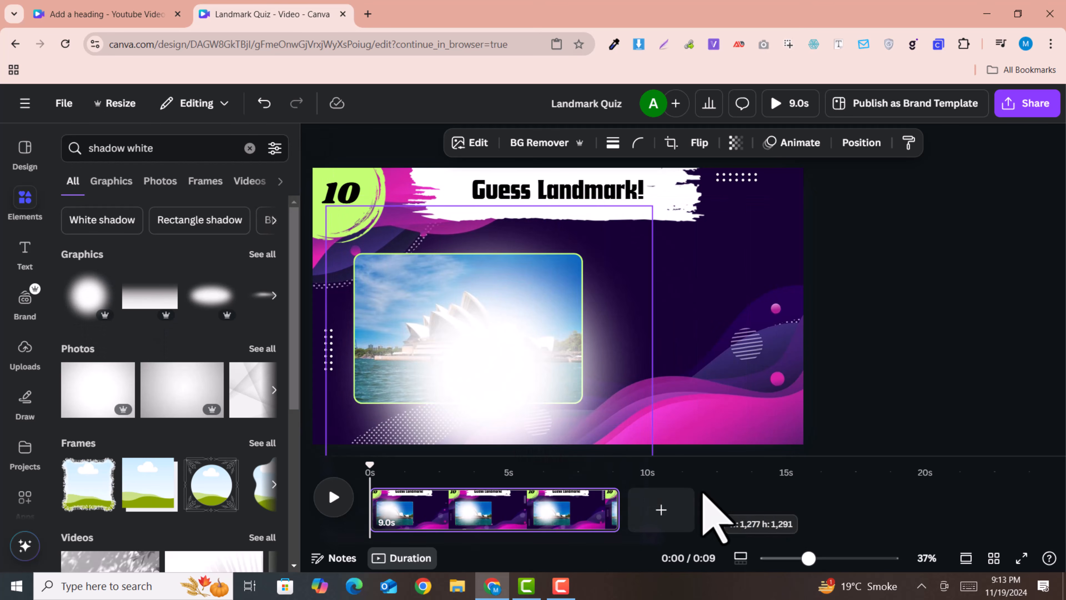
left_click_drag(550, 421, 500, 357)
left_click_drag(616, 172, 667, 152)
left_click_drag(519, 291, 492, 289)
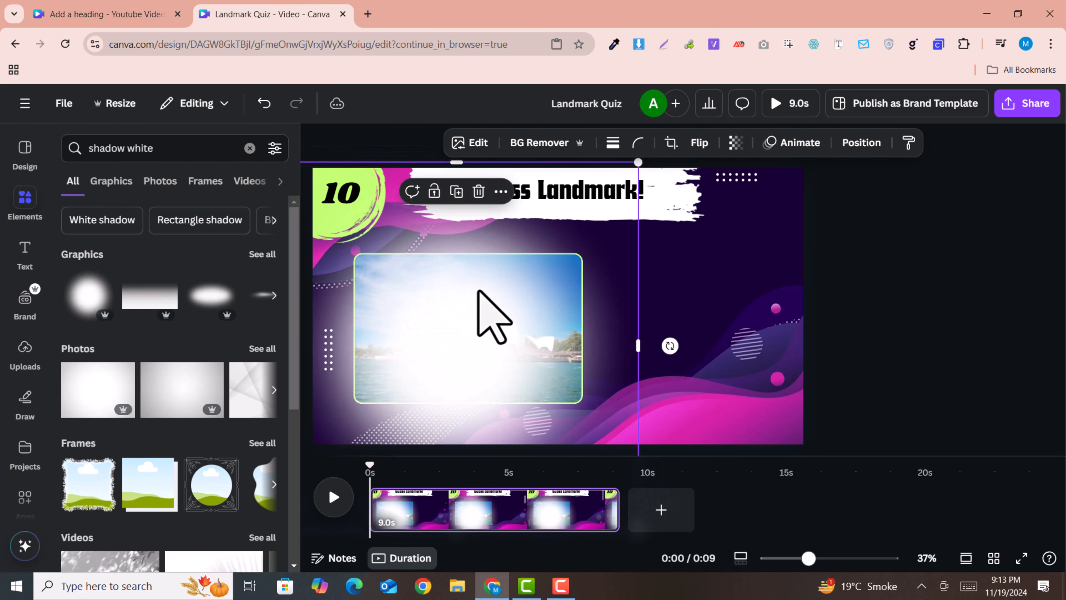
Send the white glow to the back so it lies behind the photo.
right_click(492, 331)
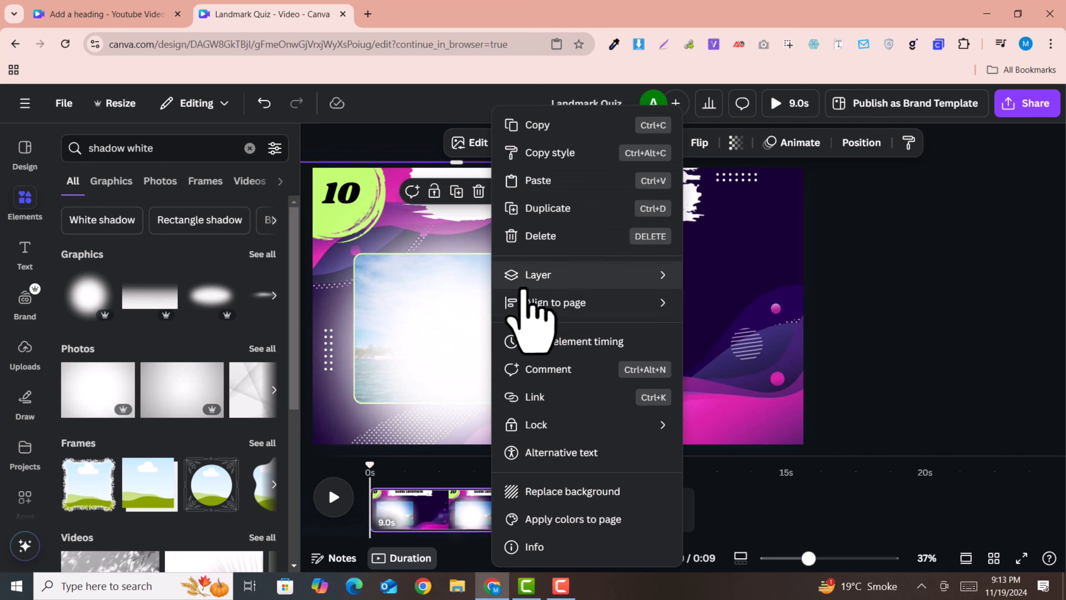
mouse_move(530, 283)
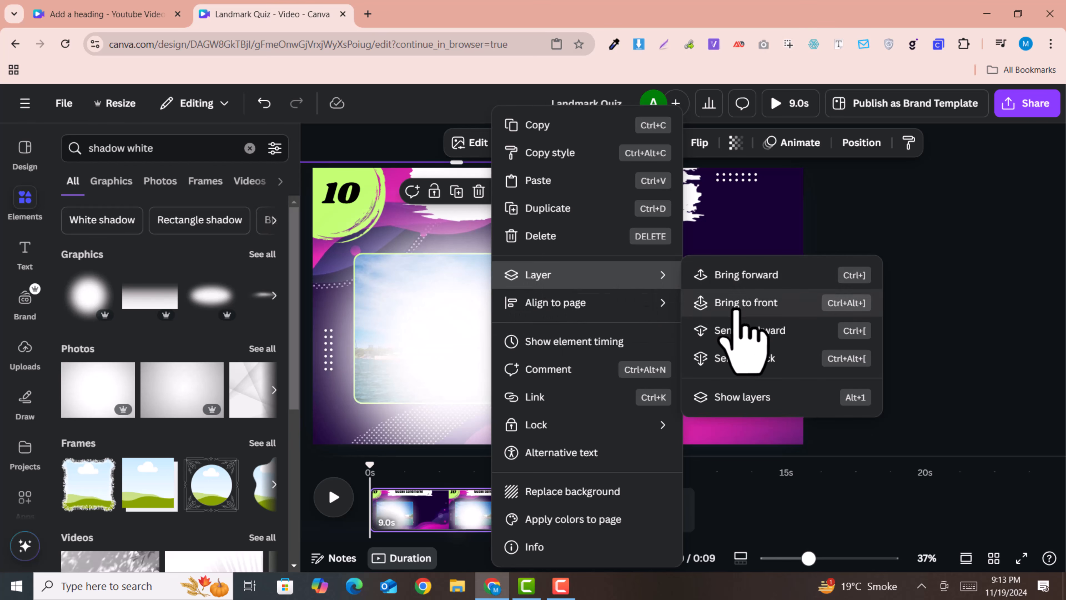
left_click(741, 359)
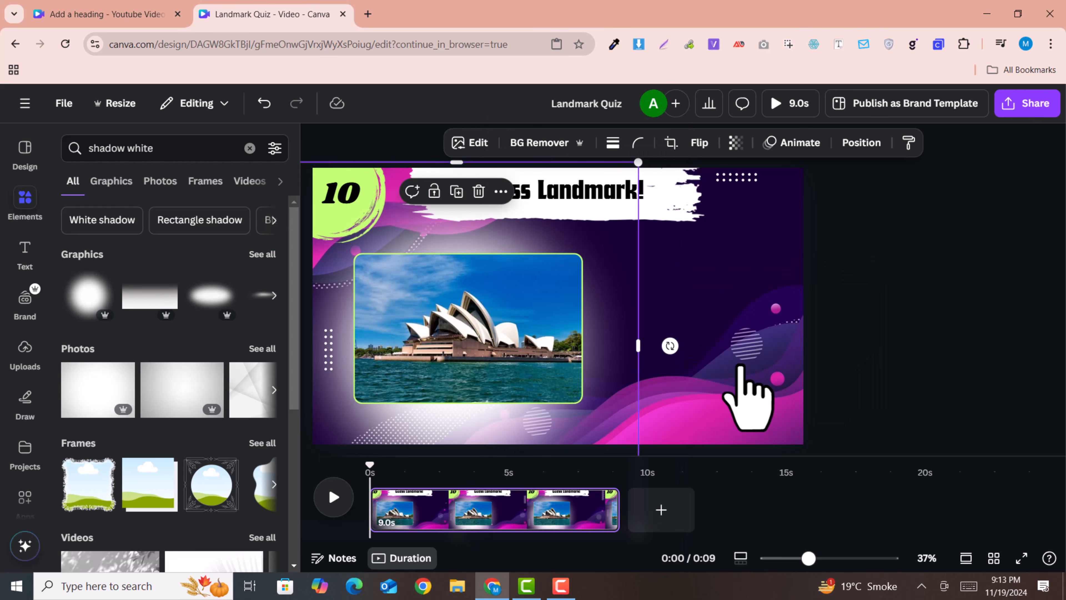
Shift the Opera House photo slightly toward the upper left of the page.
left_click(672, 313)
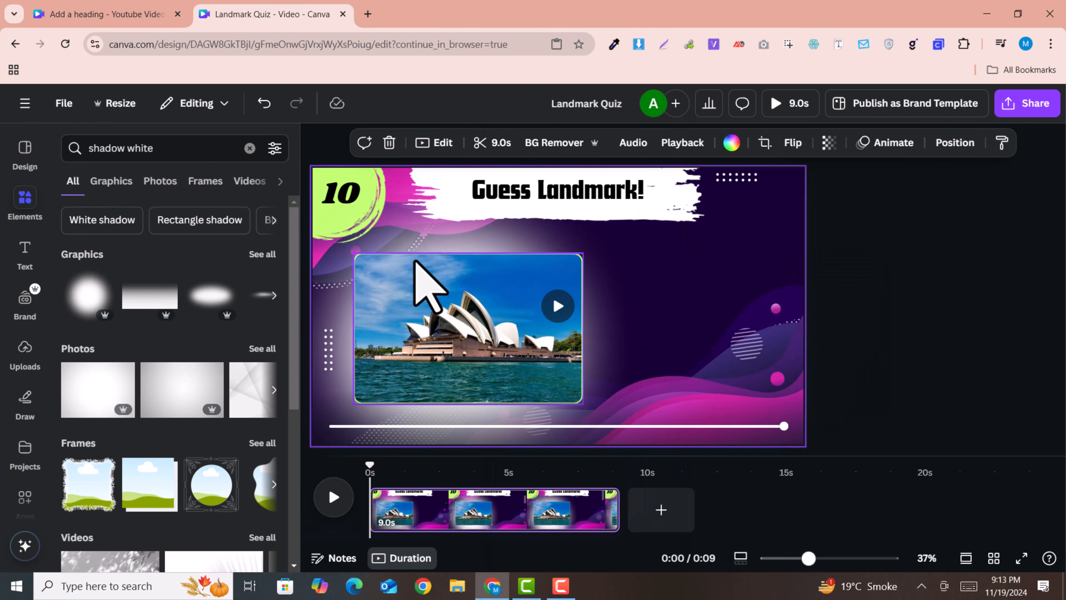
left_click_drag(423, 269, 420, 269)
left_click(668, 299)
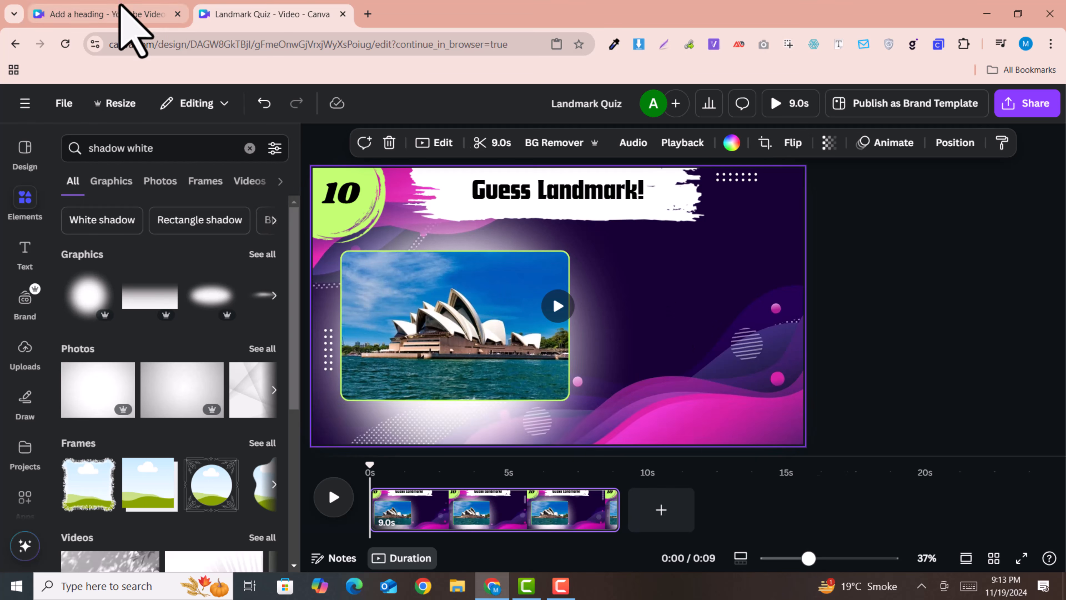
Check the bar under the photo in the example design and add a rectangle shape to the landmark quiz page.
left_click(107, 14)
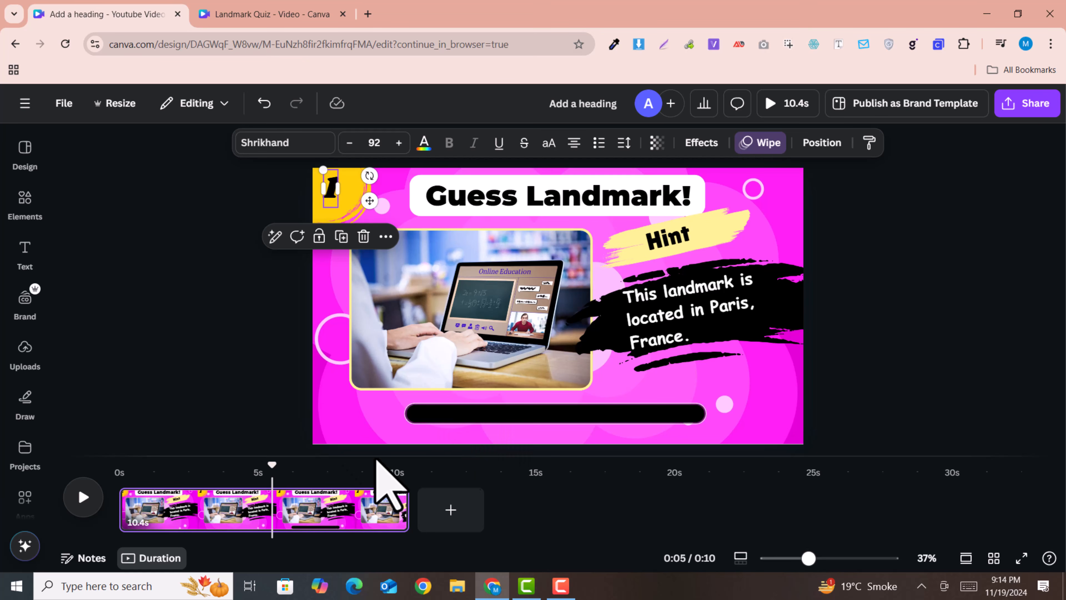
left_click_drag(171, 472, 258, 464)
left_click(216, 12)
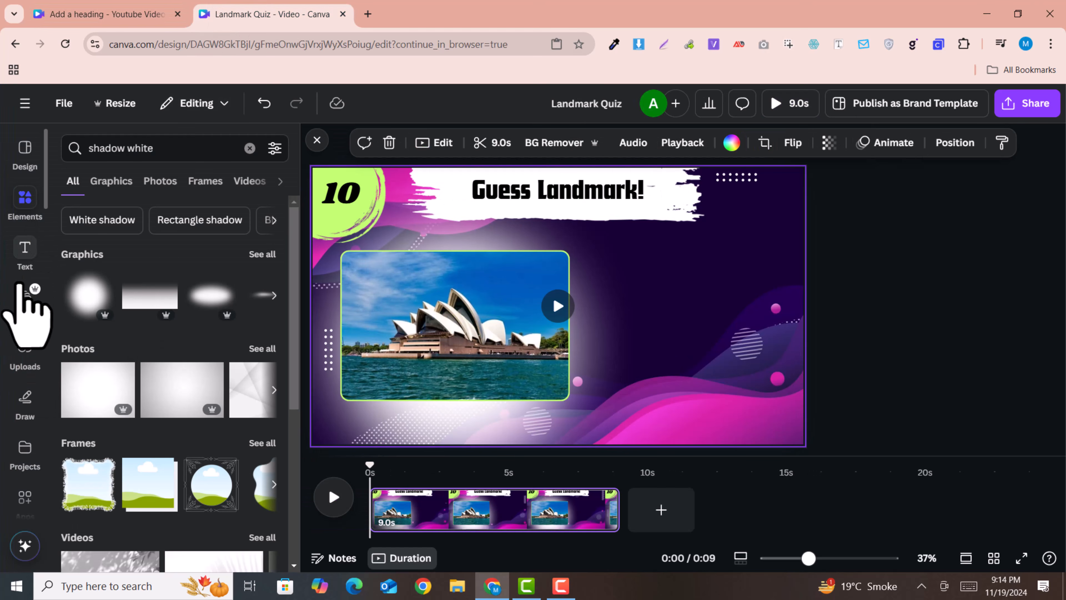
triple_click(112, 148)
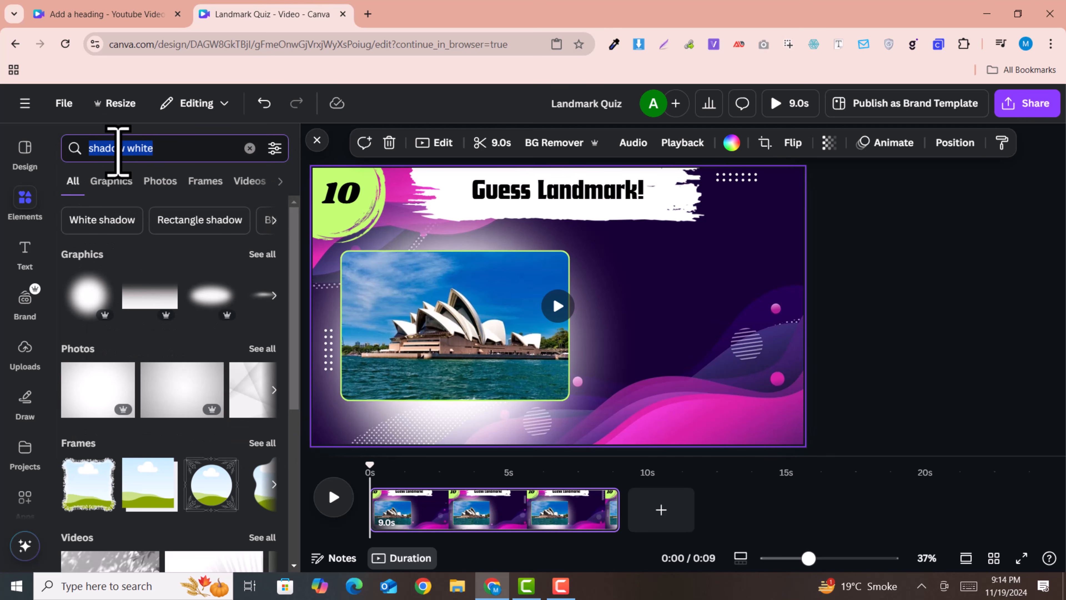
type("rect")
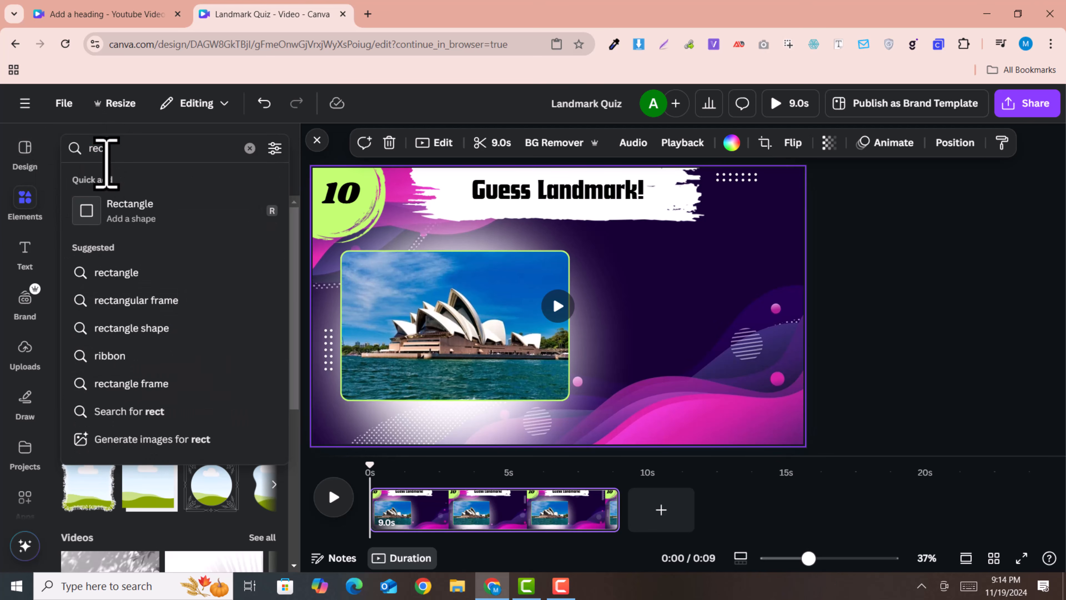
left_click(131, 208)
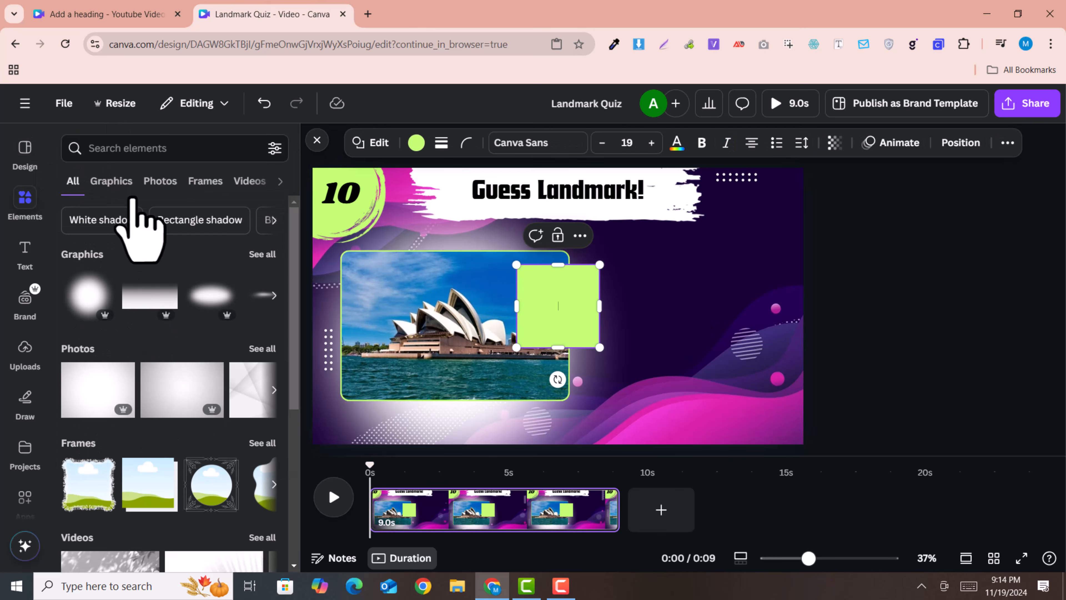
Reshape the green rectangle into a long thin bar and place it below the photo, near the page's horizontal center.
left_click_drag(554, 347, 545, 283)
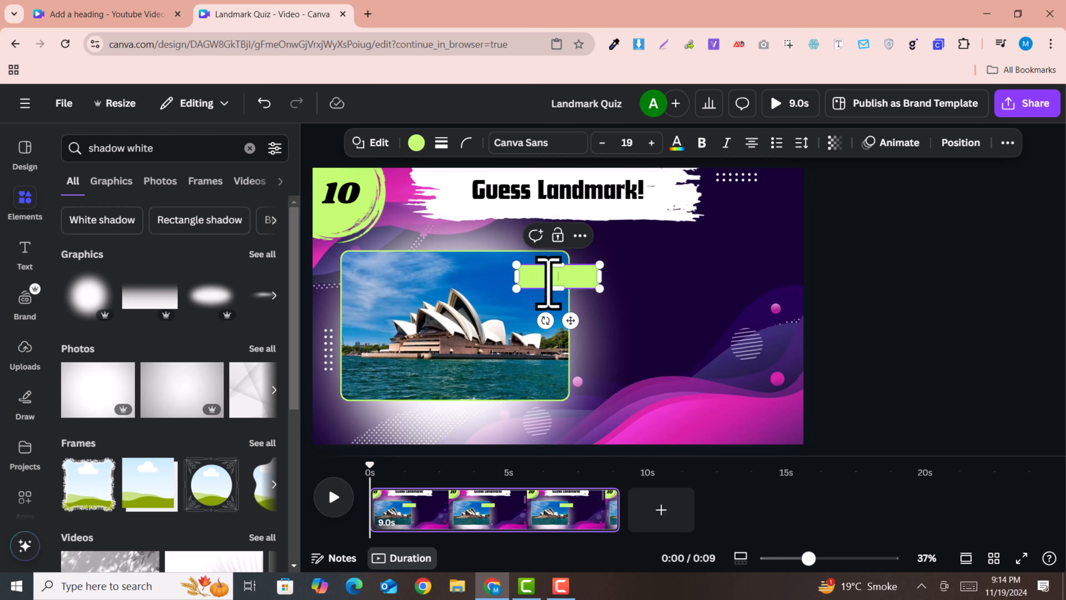
left_click(577, 292)
left_click_drag(572, 281, 496, 420)
left_click_drag(590, 413, 720, 412)
left_click_drag(586, 420, 564, 422)
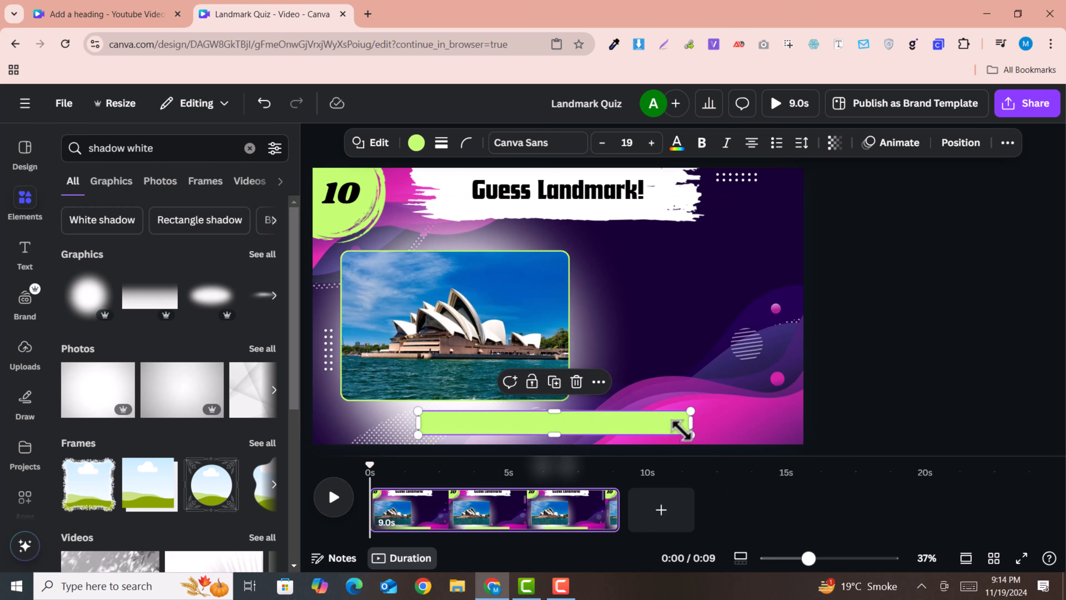
left_click_drag(690, 424, 728, 421)
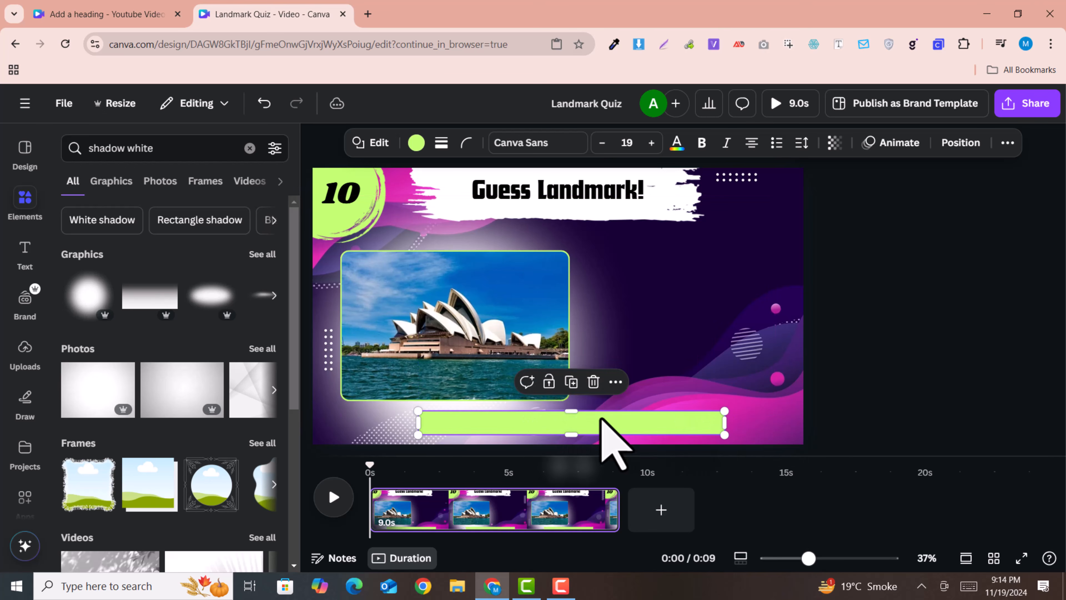
left_click_drag(568, 431, 574, 429)
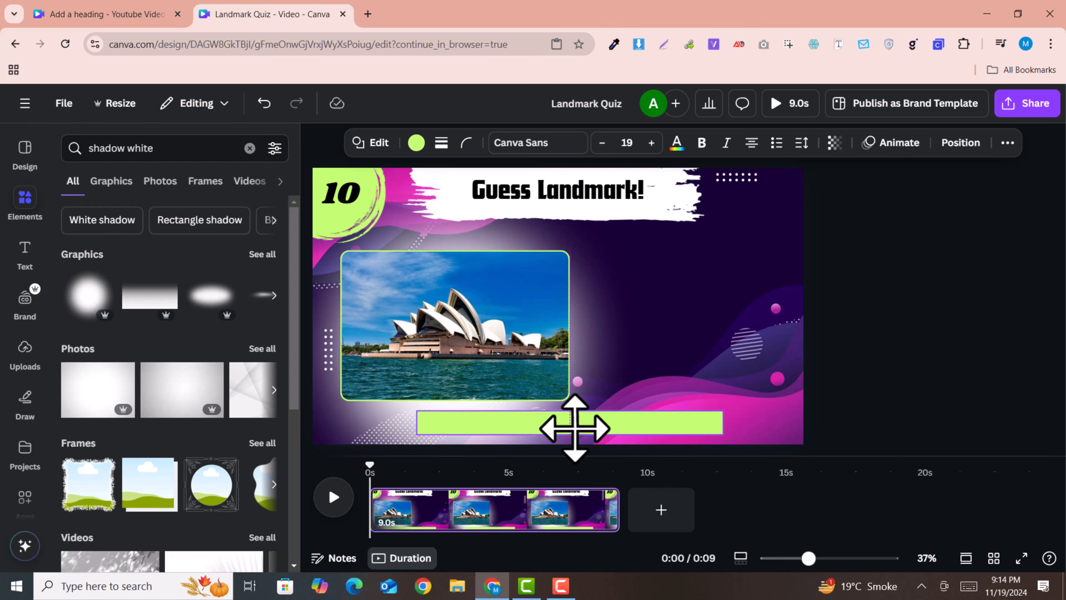
left_click_drag(574, 429, 575, 429)
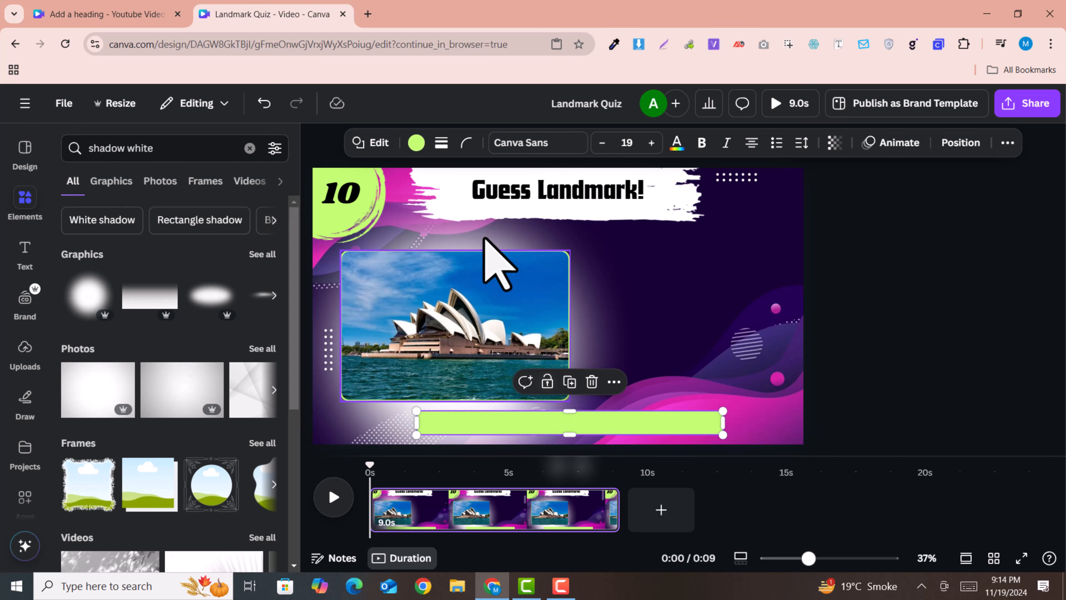
Fully round the corners of the green bar and give it a solid border of weight 4.
left_click(466, 142)
left_click_drag(397, 201, 500, 200)
left_click(441, 143)
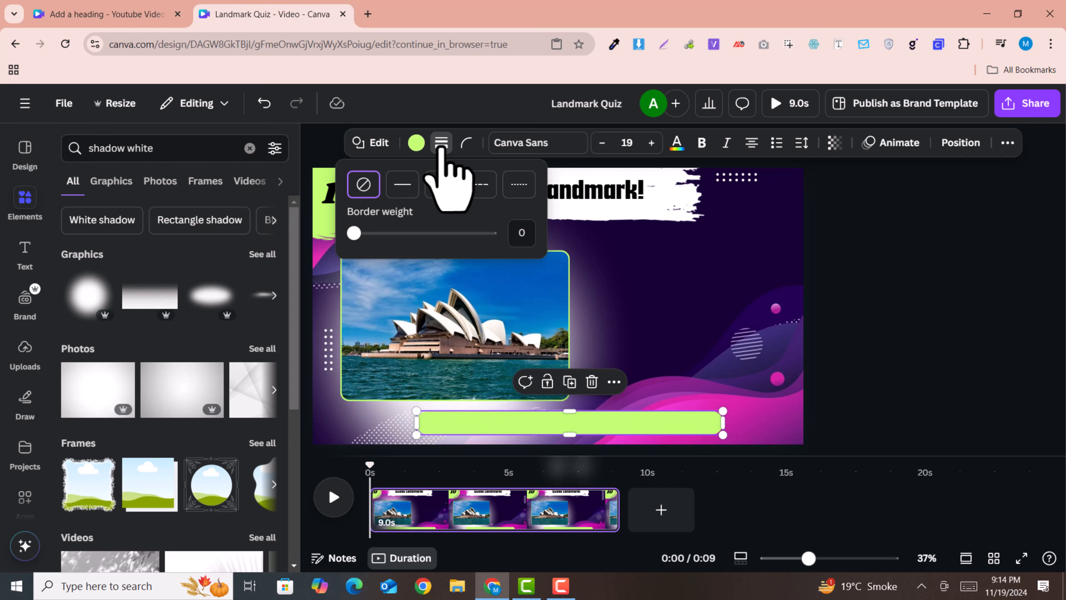
left_click(402, 185)
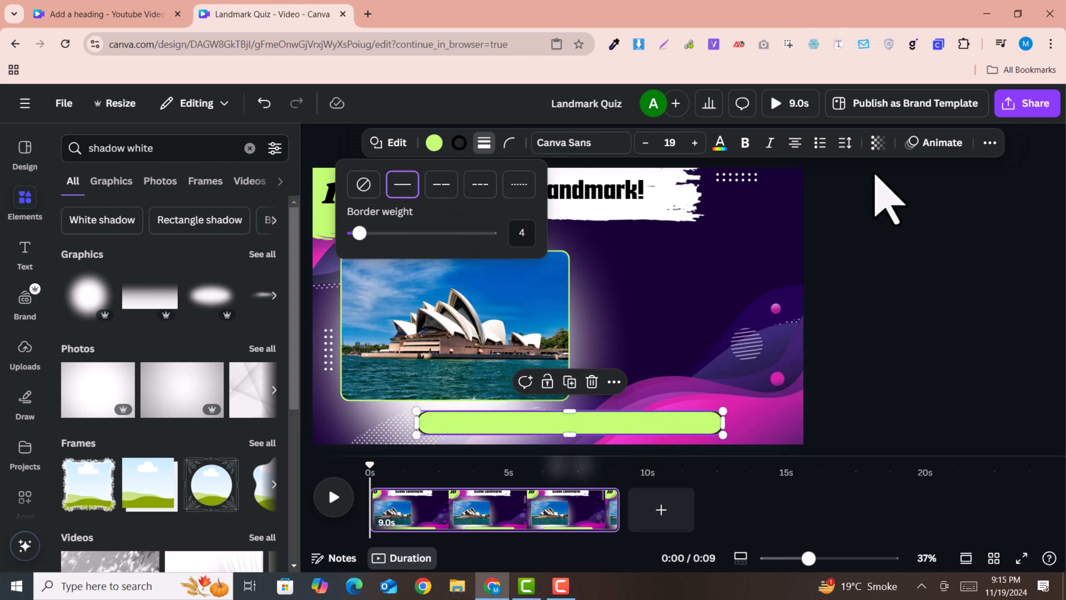
Set the green bar's transparency to 62 and duplicate the bar.
left_click(878, 144)
left_click_drag(908, 200, 870, 202)
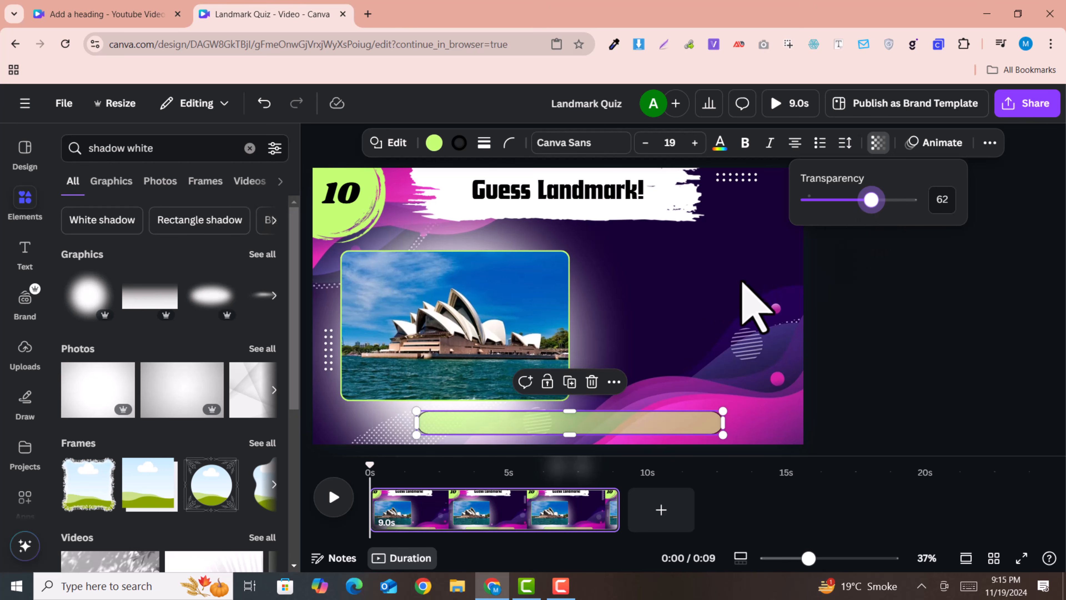
right_click(637, 420)
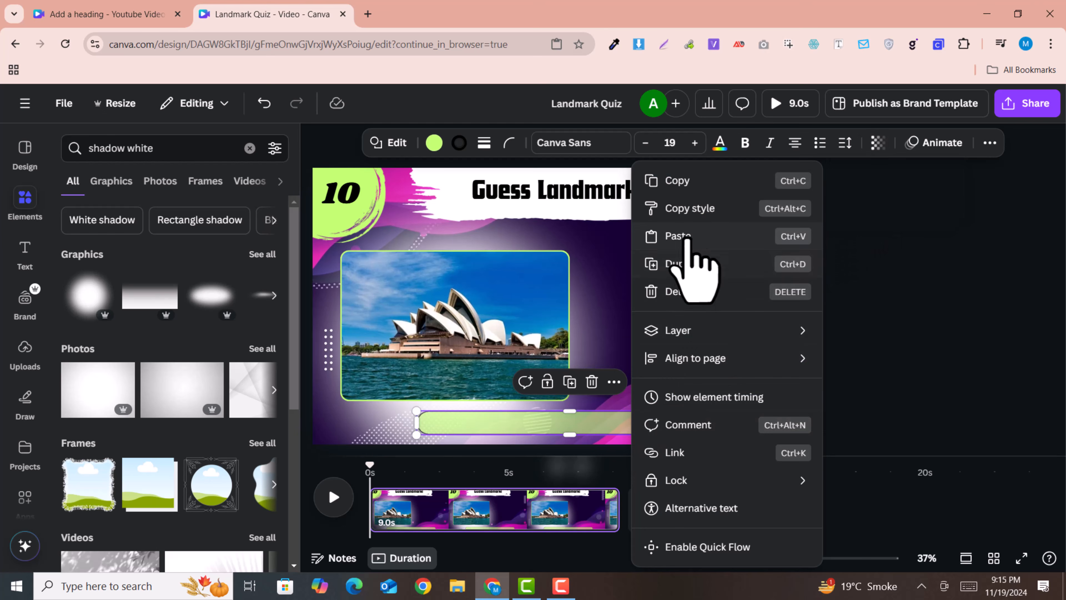
left_click(683, 265)
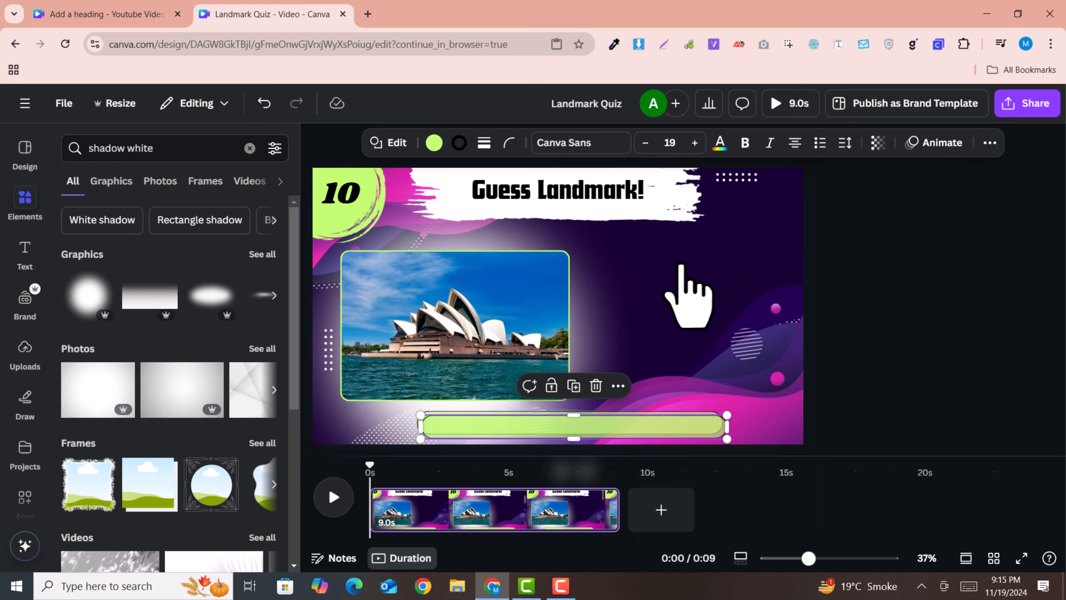
Set the duplicate bar's transparency to 100 and move it over the semi-transparent bar.
left_click(878, 142)
left_click_drag(879, 201, 926, 202)
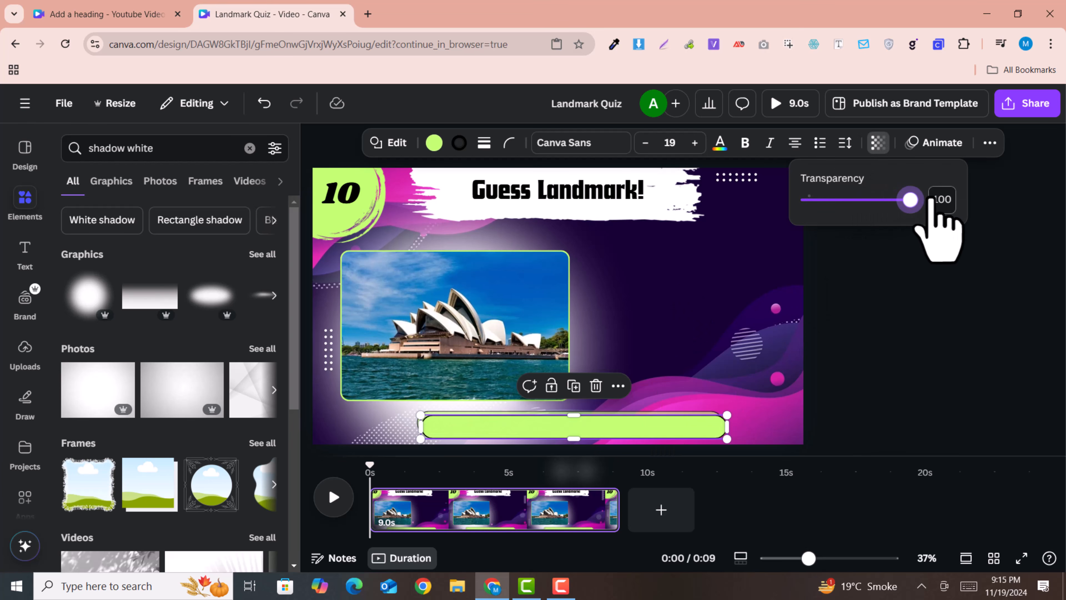
left_click_drag(572, 429, 566, 416)
scroll(641, 409, "up", 6)
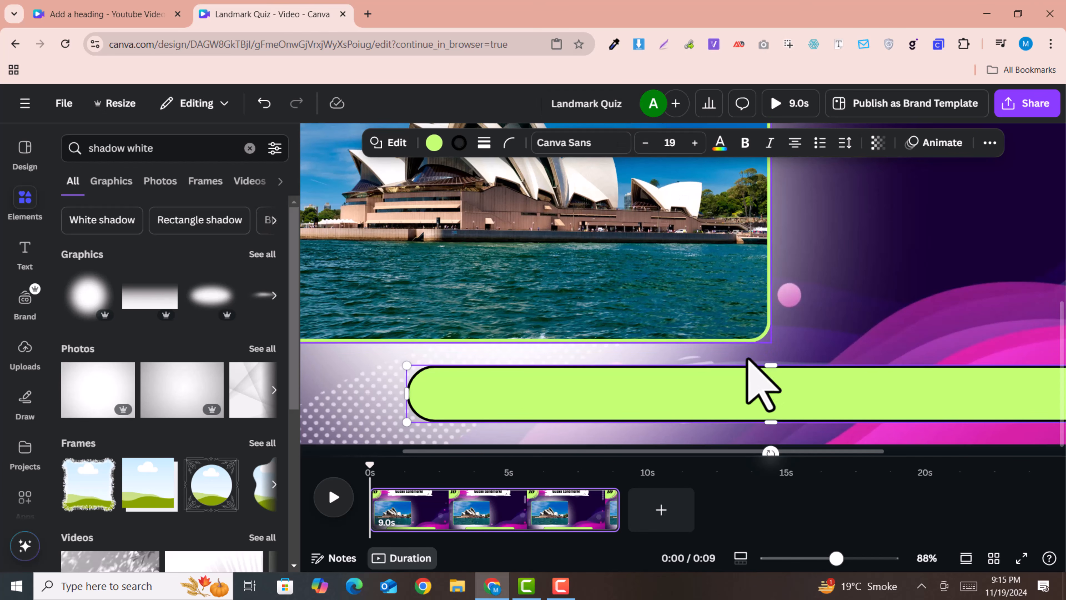
Remove the border from the opaque duplicate bar.
left_click(457, 144)
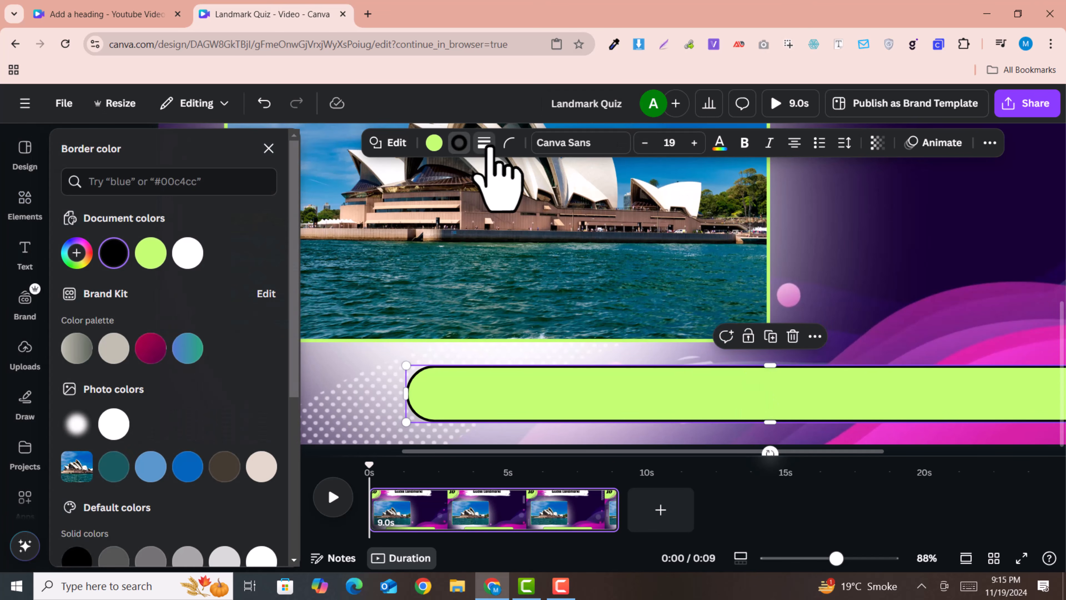
left_click(484, 143)
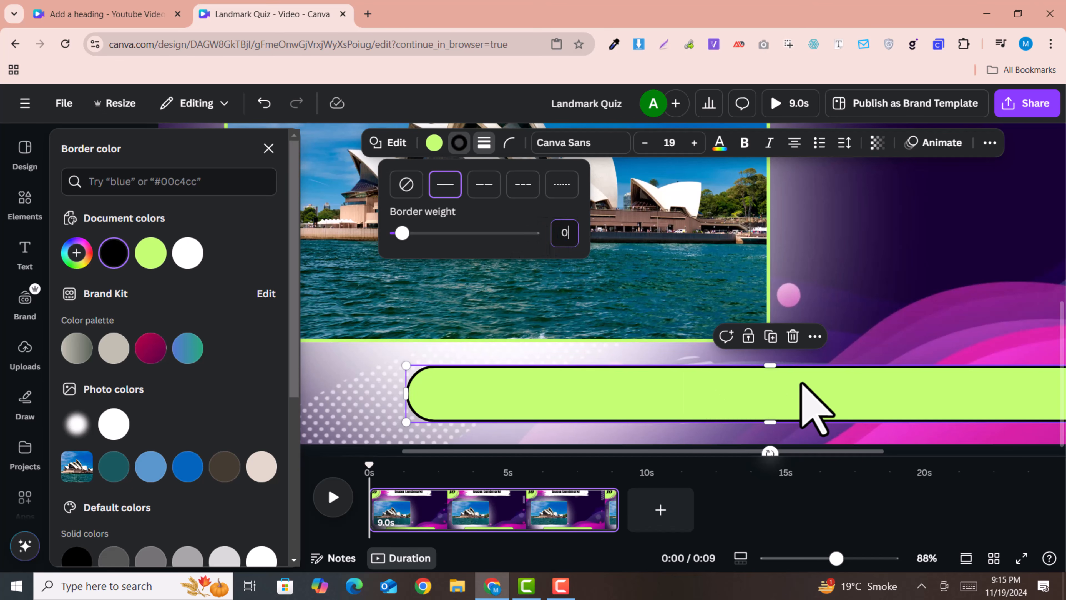
scroll(803, 385, "down", 1)
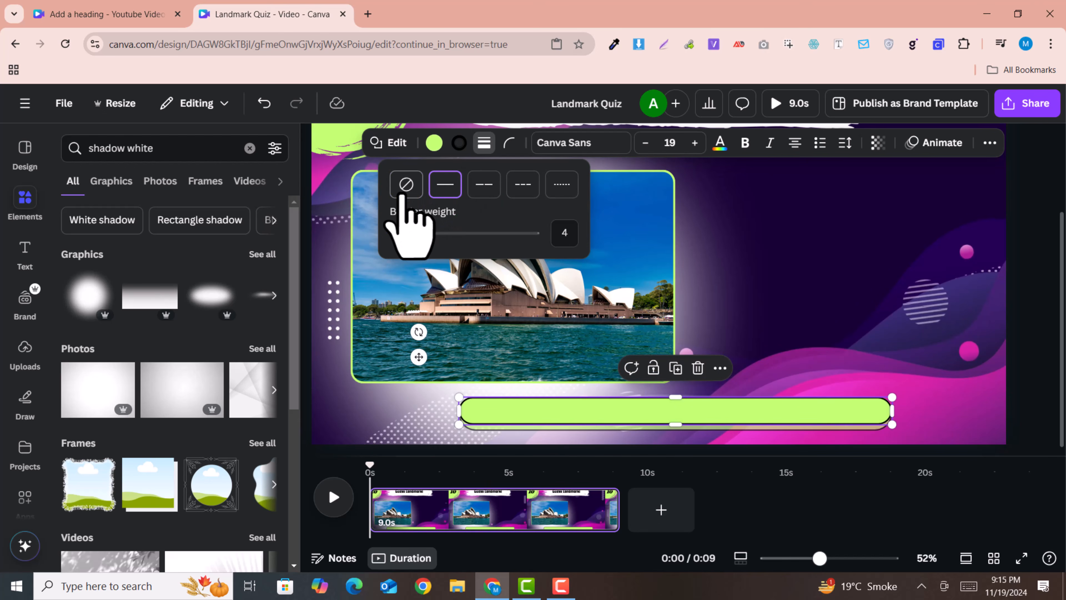
left_click(403, 189)
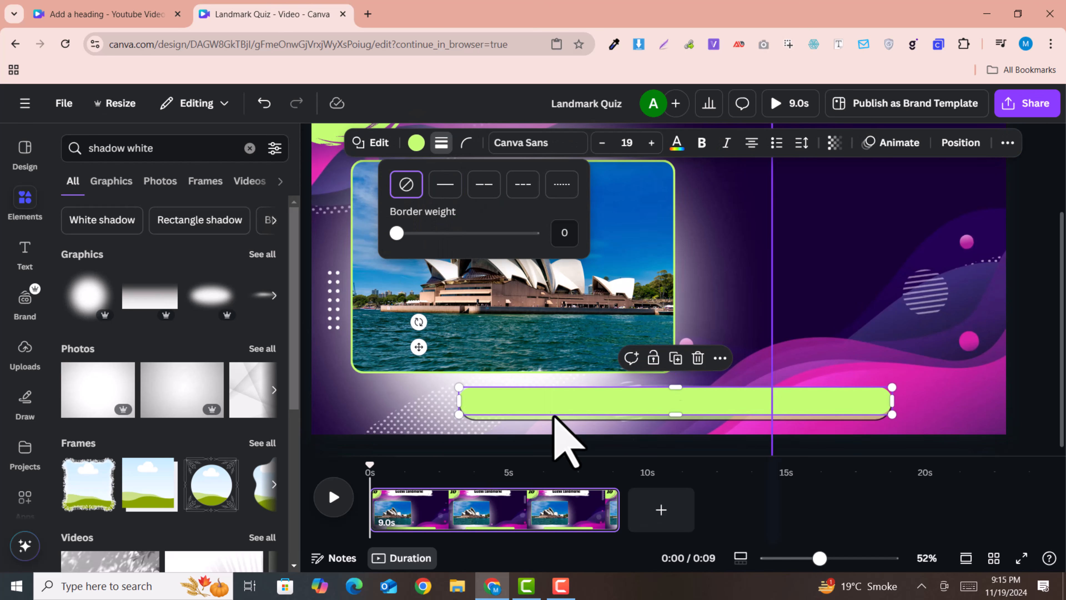
Center the borderless green bar inside the bordered one and shorten it to about 1,180 wide so it fits within the outline.
left_click_drag(561, 416, 564, 414)
scroll(675, 421, "up", 5)
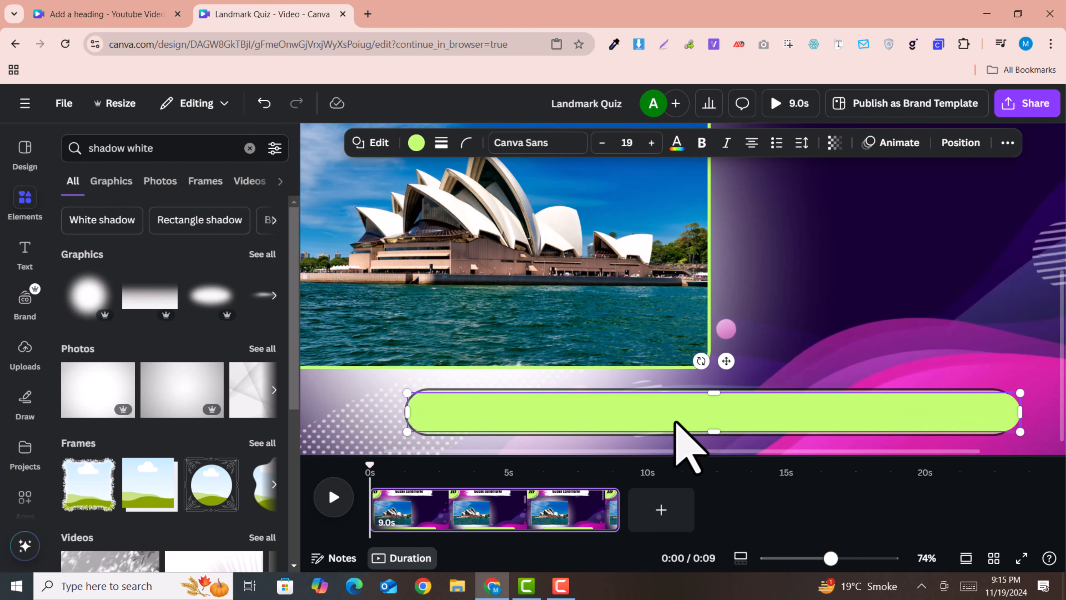
left_click_drag(568, 422, 566, 419)
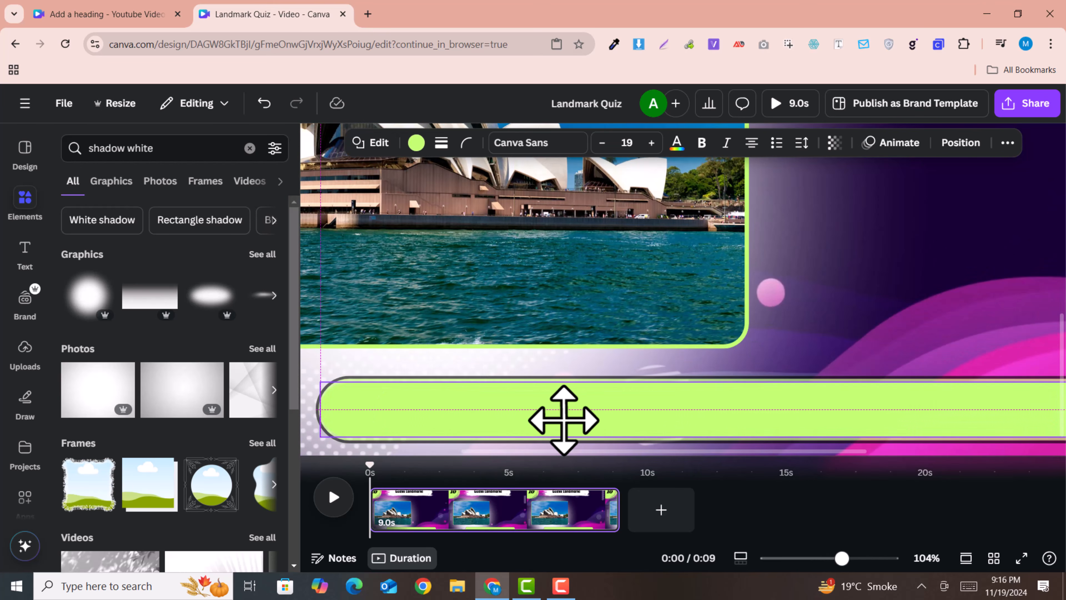
scroll(809, 424, "down", 4)
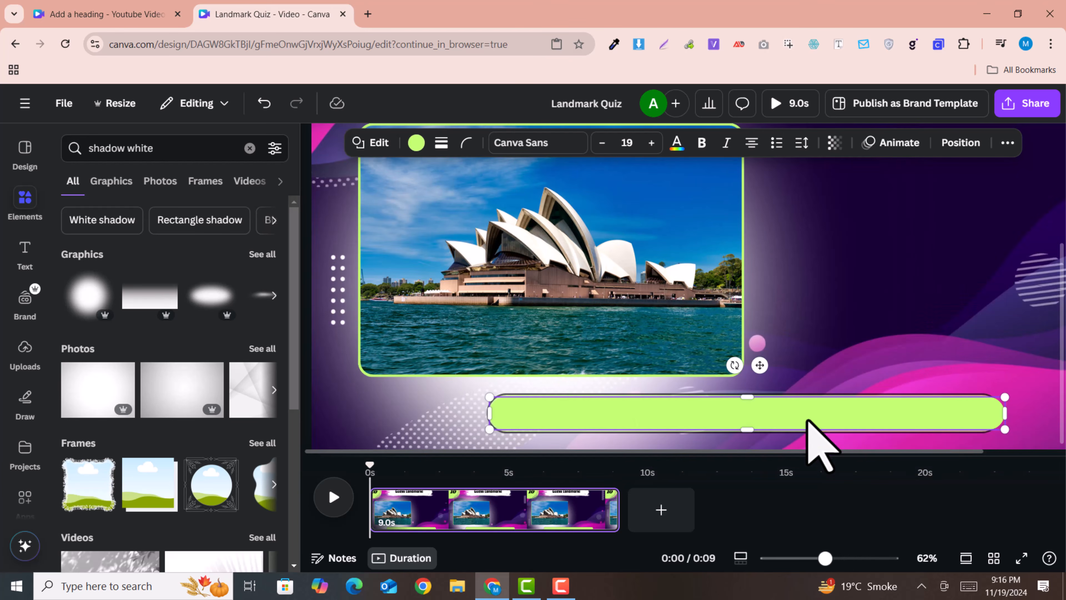
left_click_drag(1005, 417, 996, 415)
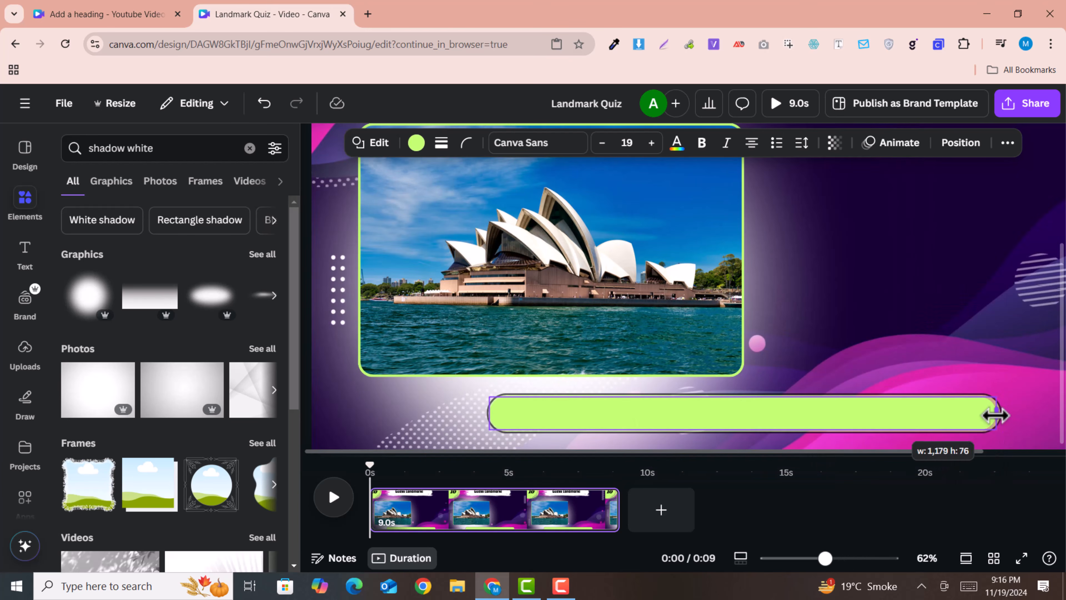
left_click_drag(1000, 415, 1000, 415)
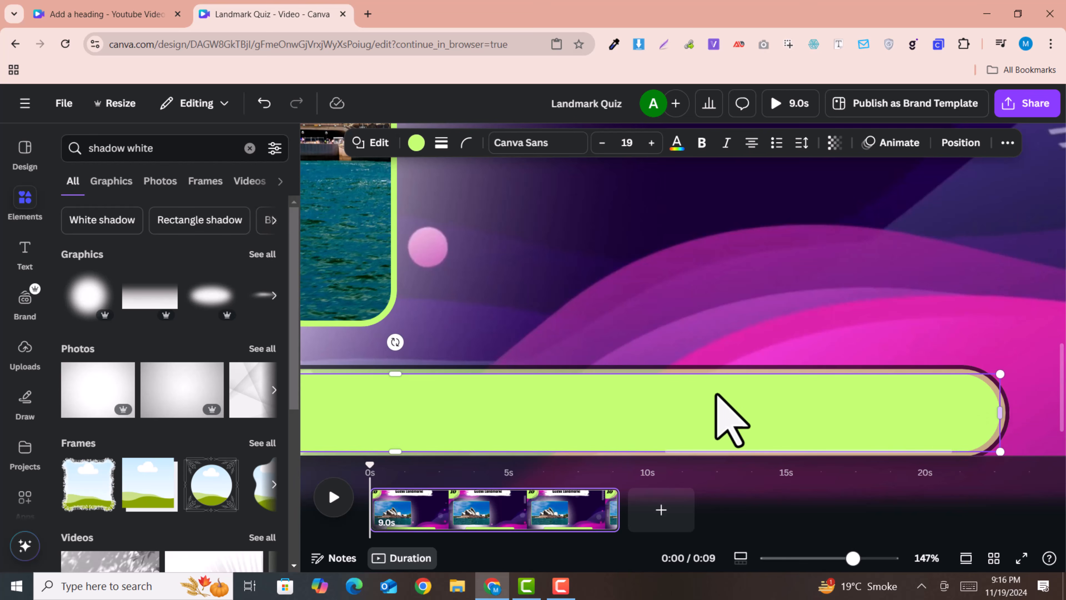
scroll(721, 397, "down", 10)
scroll(715, 394, "down", 4)
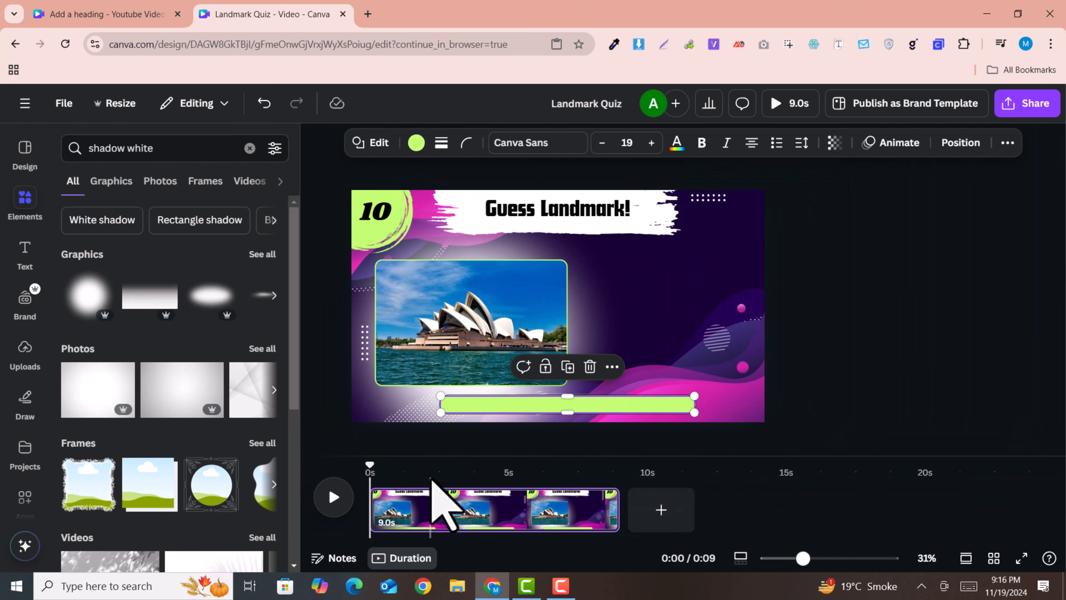
Show the element timing of the green bar in the timeline and deselect the bar.
right_click(521, 410)
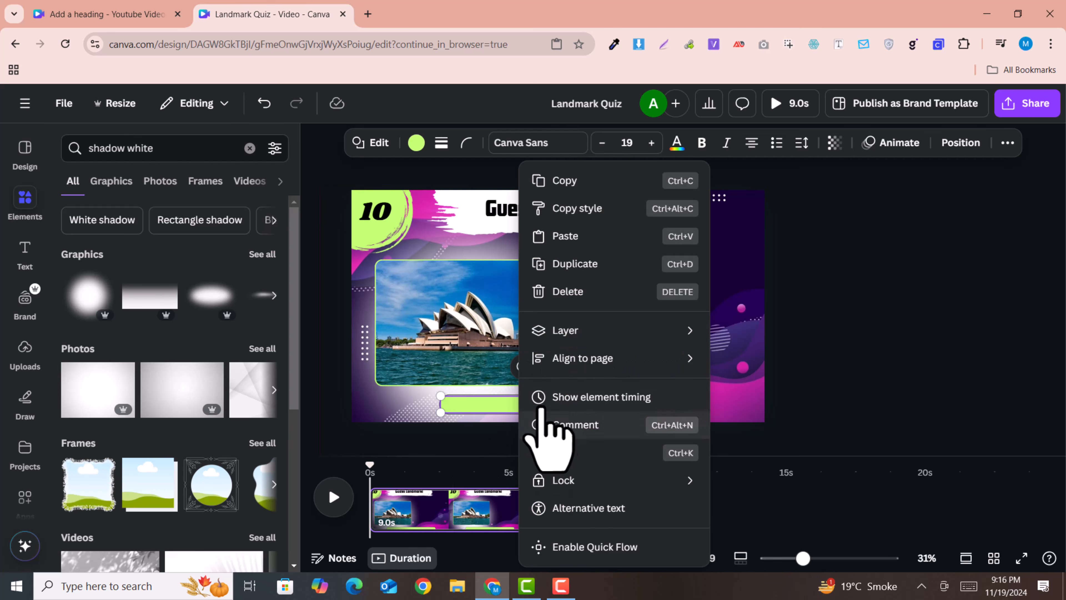
left_click(566, 399)
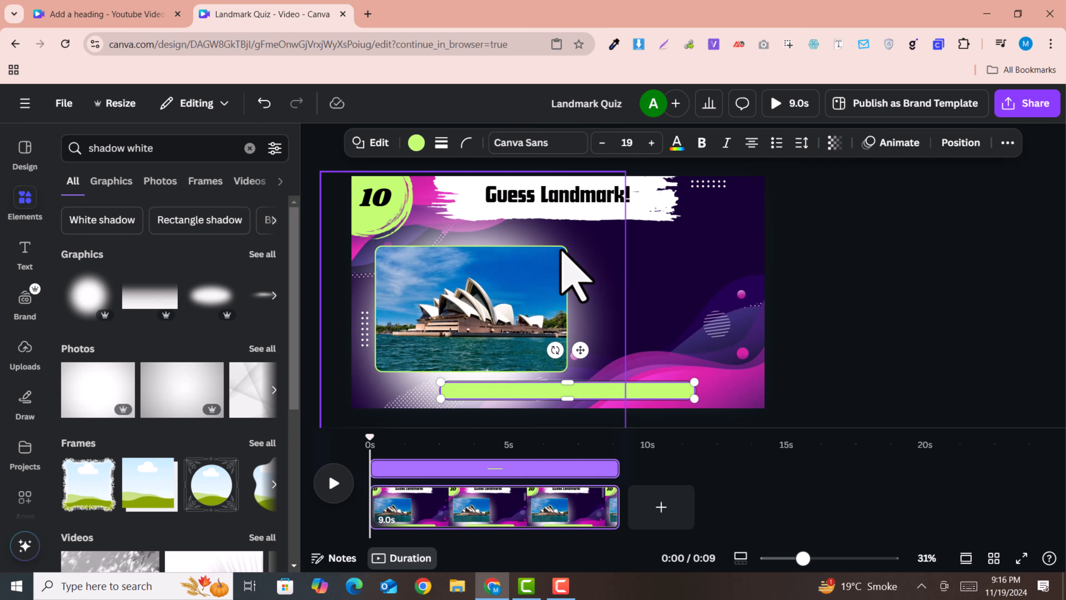
left_click(874, 313)
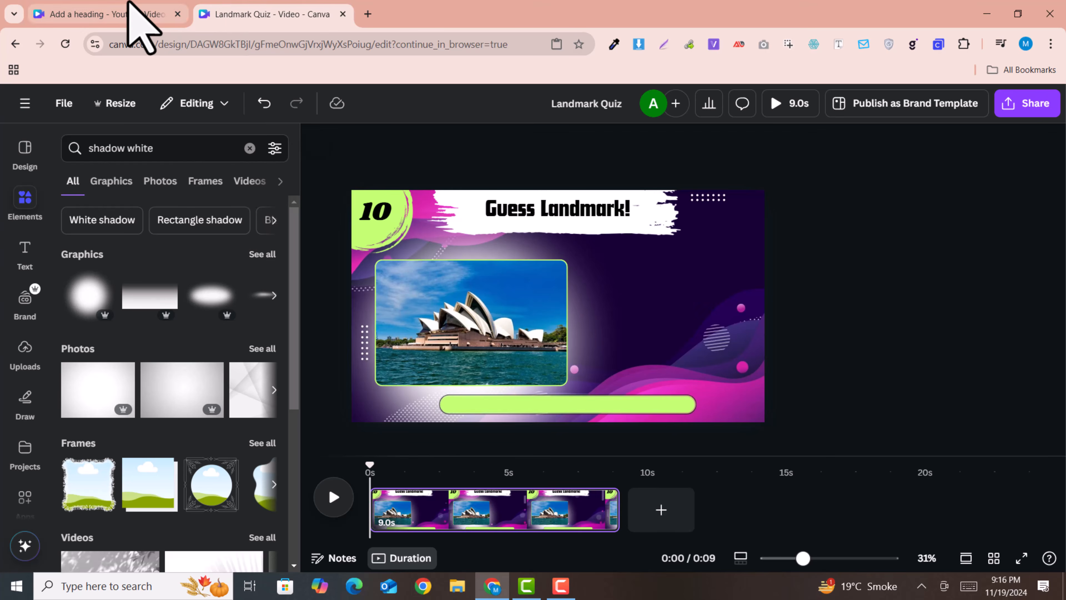
Move through the example design's timeline to examine its hint section and bar, and return to the landmark quiz design.
left_click(140, 15)
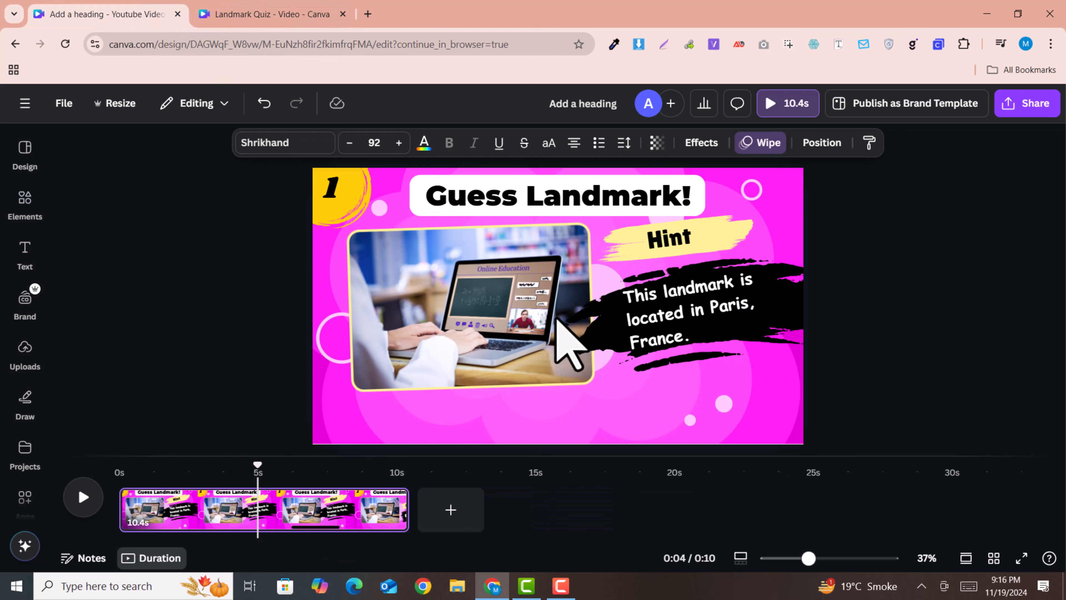
left_click_drag(306, 473, 288, 457)
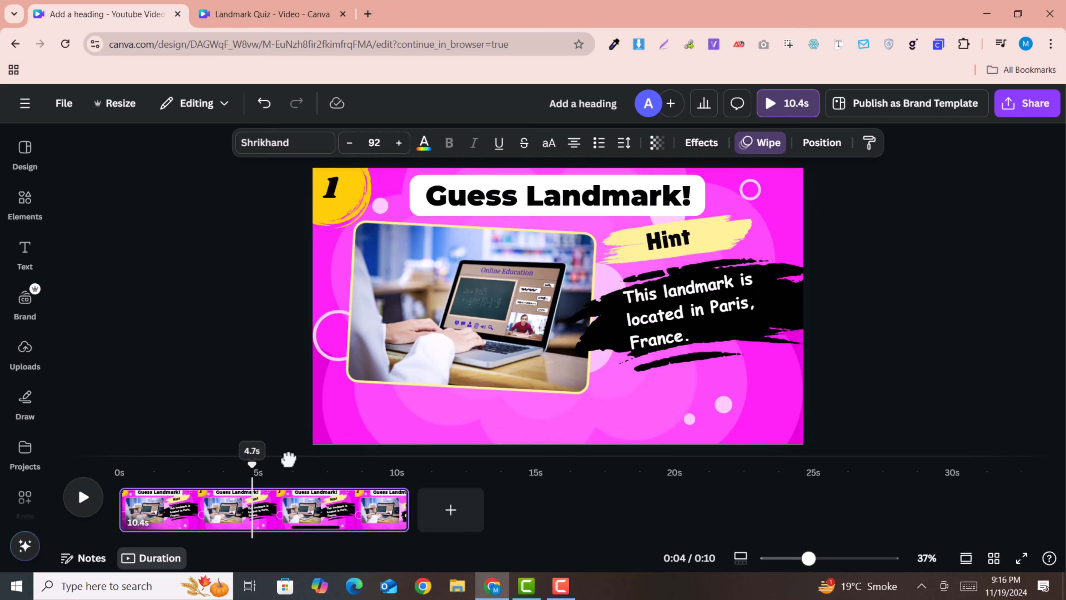
left_click(235, 13)
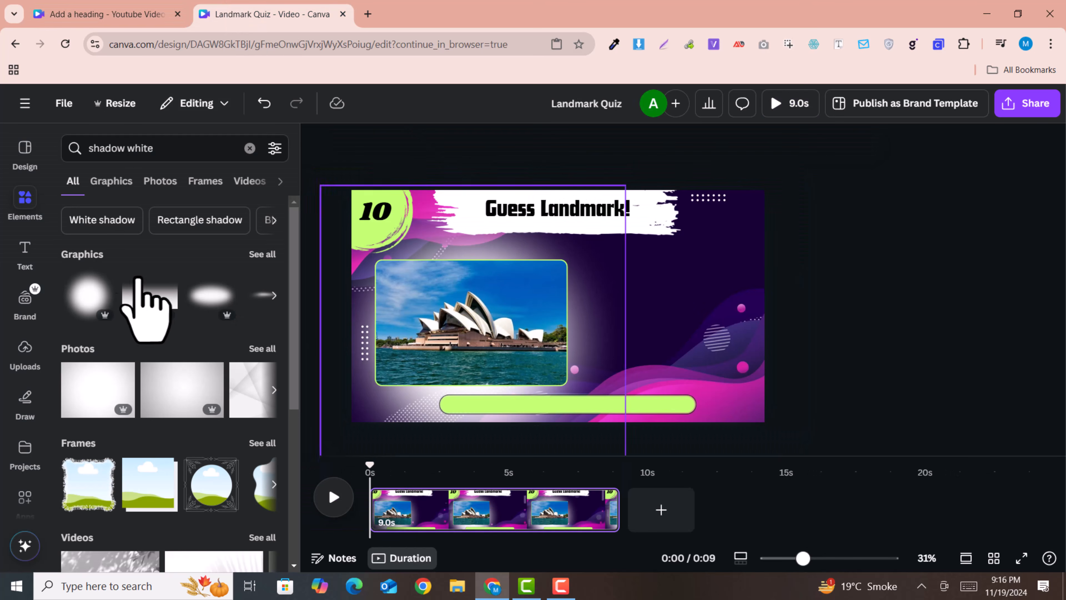
Search the elements library for "brush".
left_click(25, 197)
triple_click(167, 147)
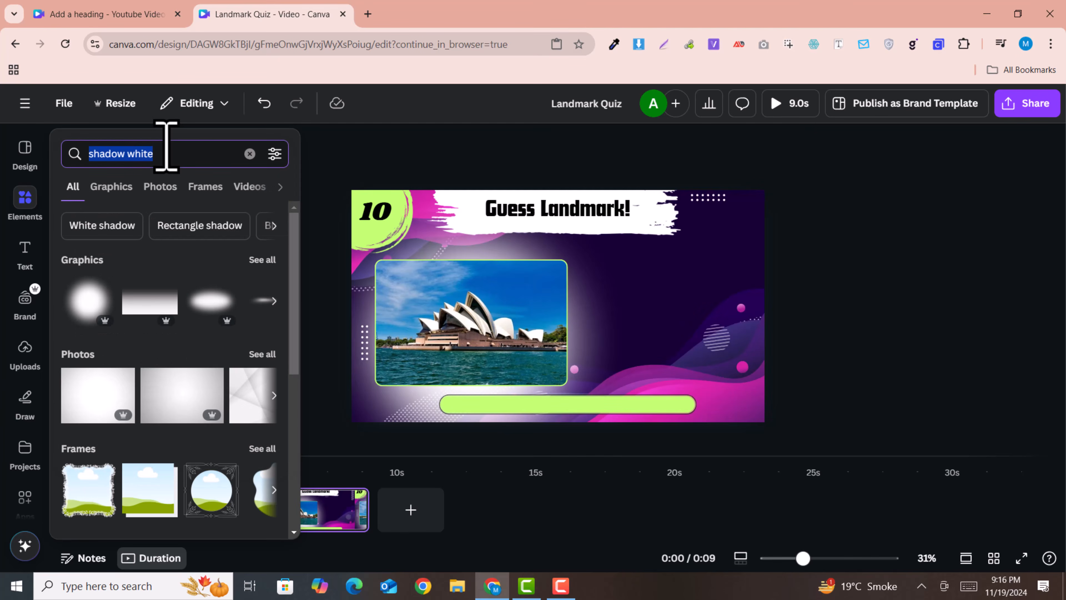
type("brush")
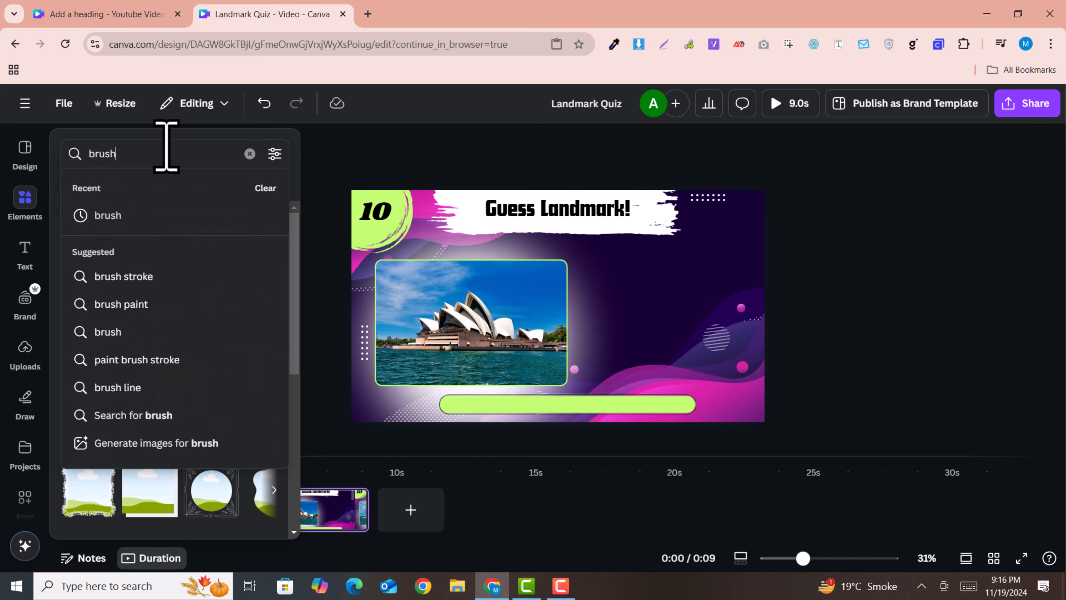
key("Return")
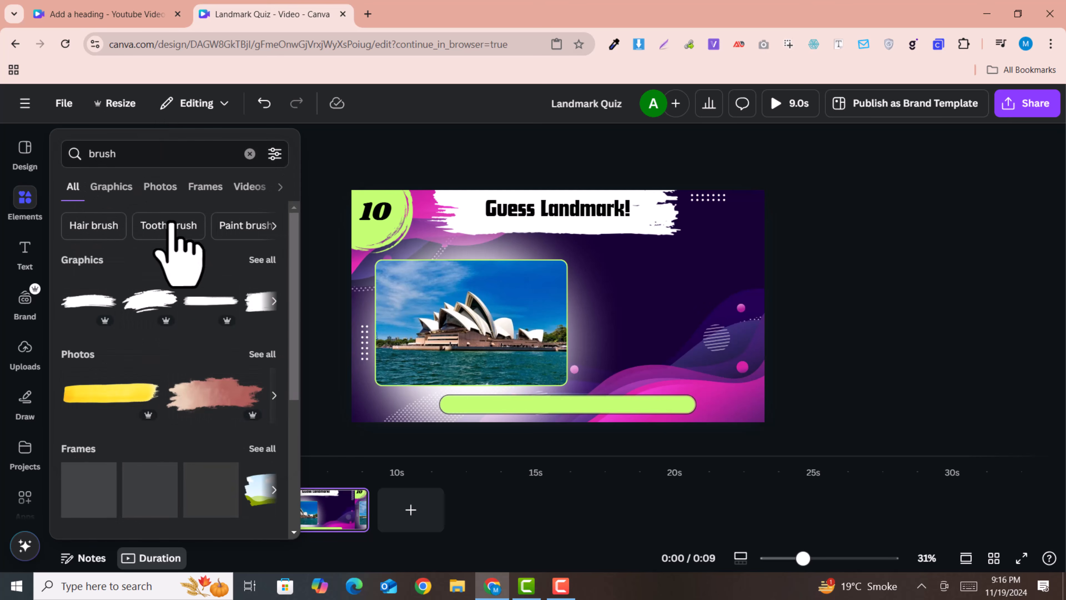
Compare with the hint brush stroke in the example design and browse all brush graphics for the landmark quiz.
left_click(131, 12)
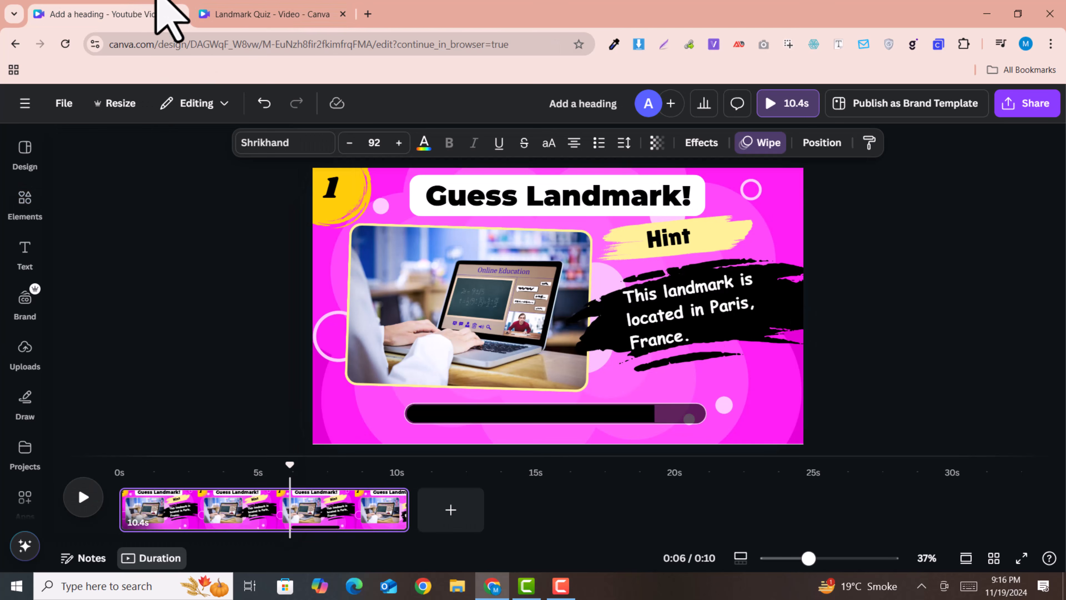
left_click(254, 15)
left_click(166, 13)
left_click(212, 11)
left_click(25, 201)
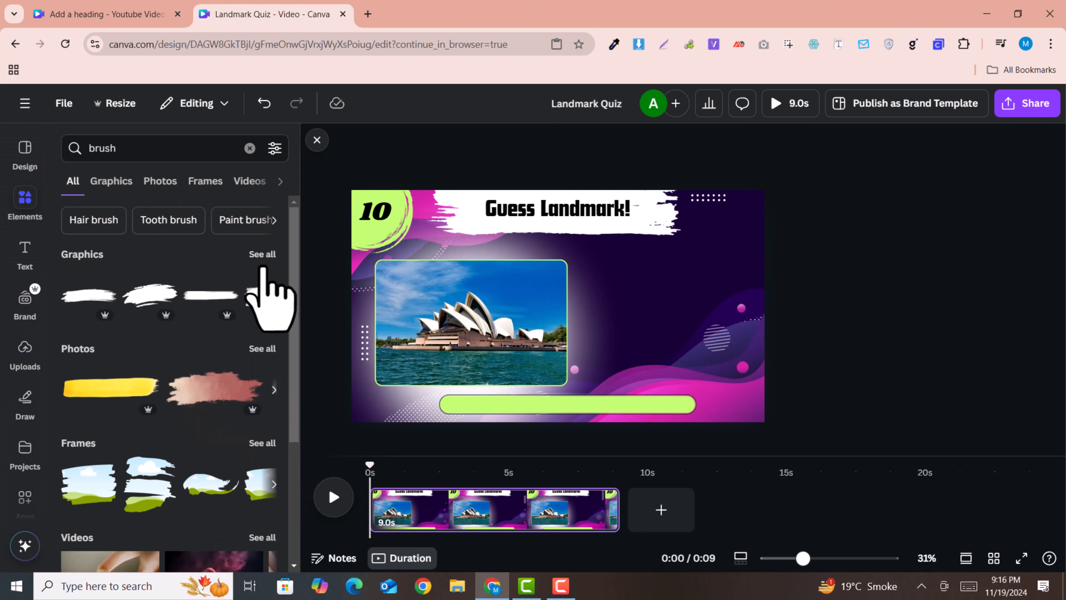
left_click(263, 255)
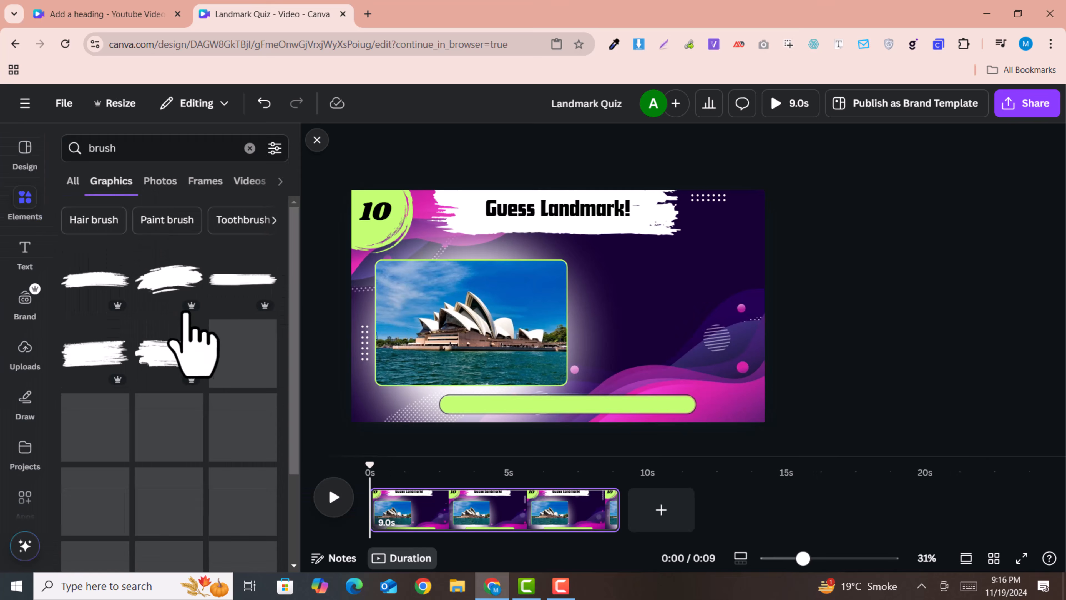
scroll(180, 401, "down", 3)
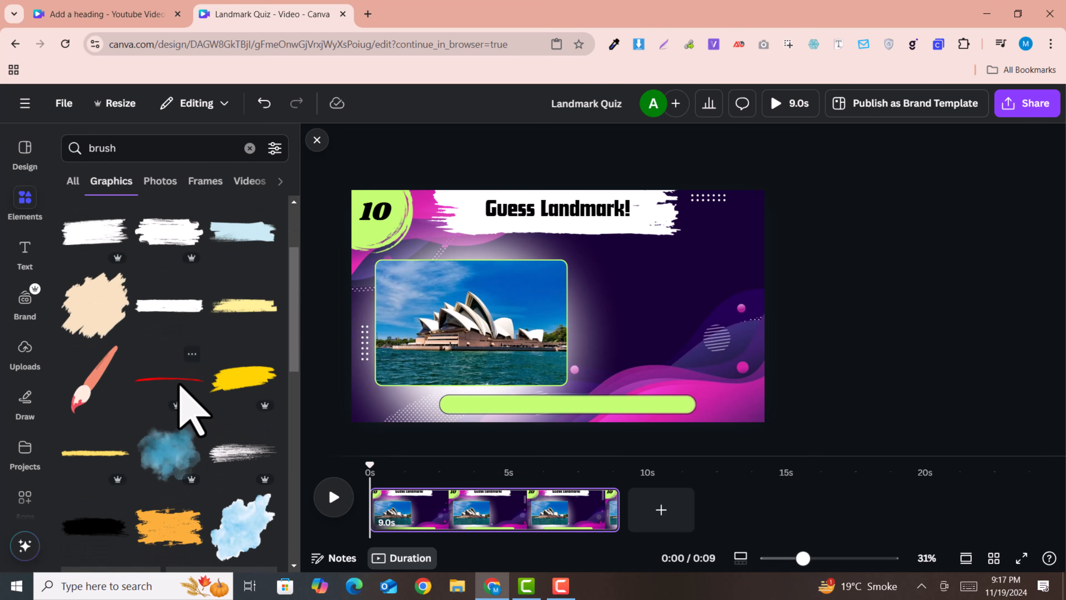
scroll(180, 377, "up", 3)
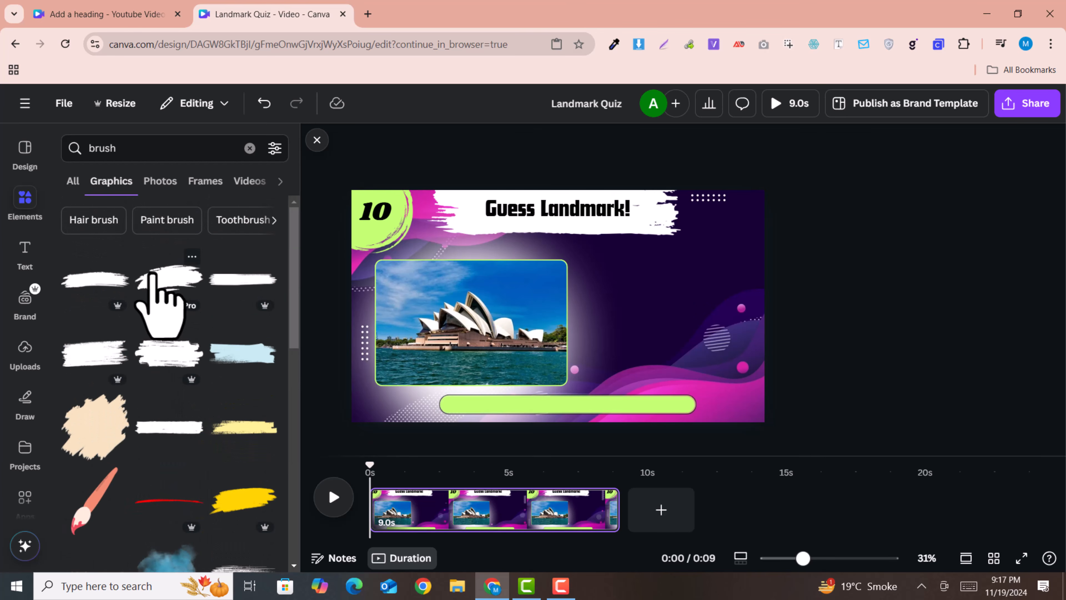
Add the rough, slanted brush stroke graphic and enlarge it to fill the space beside the Opera House photo, slightly overlapping its edge.
left_click(159, 282)
mouse_move(585, 307)
left_mouse_down()
mouse_move(673, 289)
mouse_move(738, 319)
mouse_move(764, 357)
mouse_move(781, 334)
left_mouse_up()
left_click_drag(702, 297, 676, 288)
left_click_drag(762, 332, 774, 336)
left_click_drag(698, 302, 696, 305)
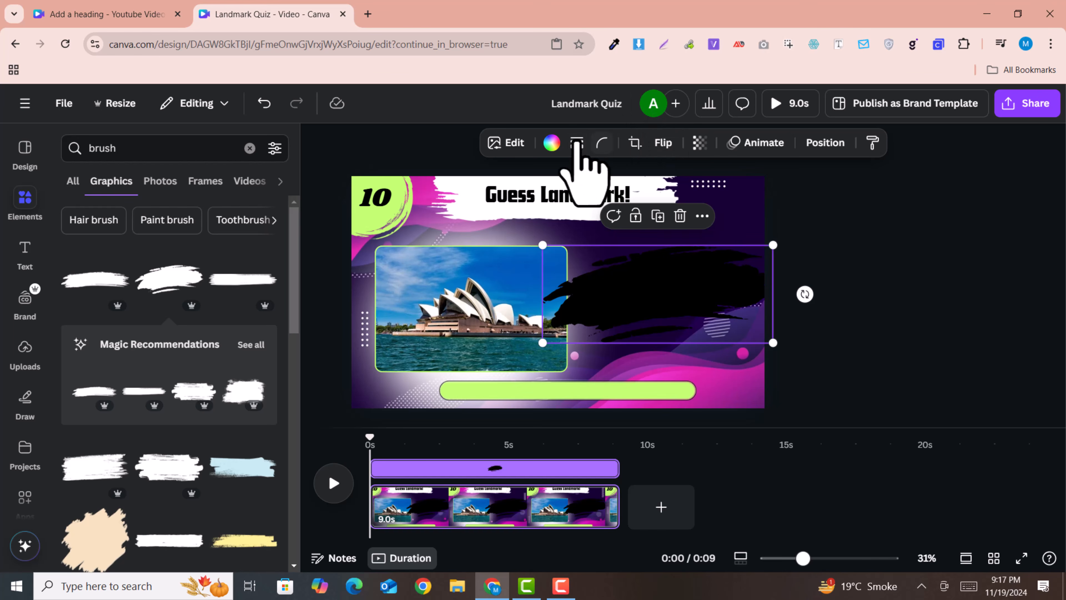
Recolor the brush stroke beside the photo to bright pink #F90DA9.
left_click(551, 143)
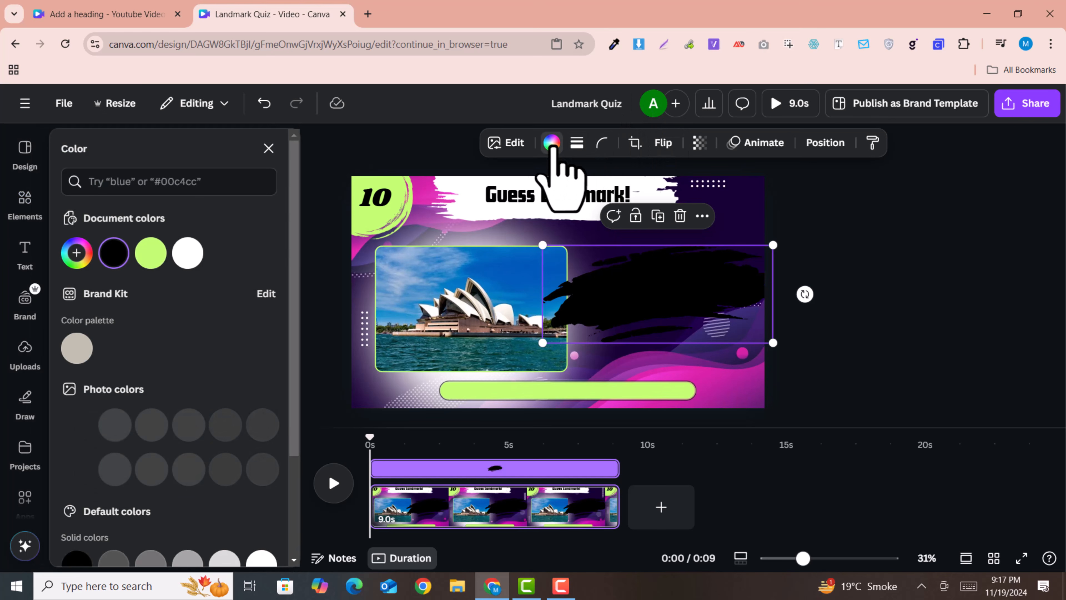
left_click(150, 252)
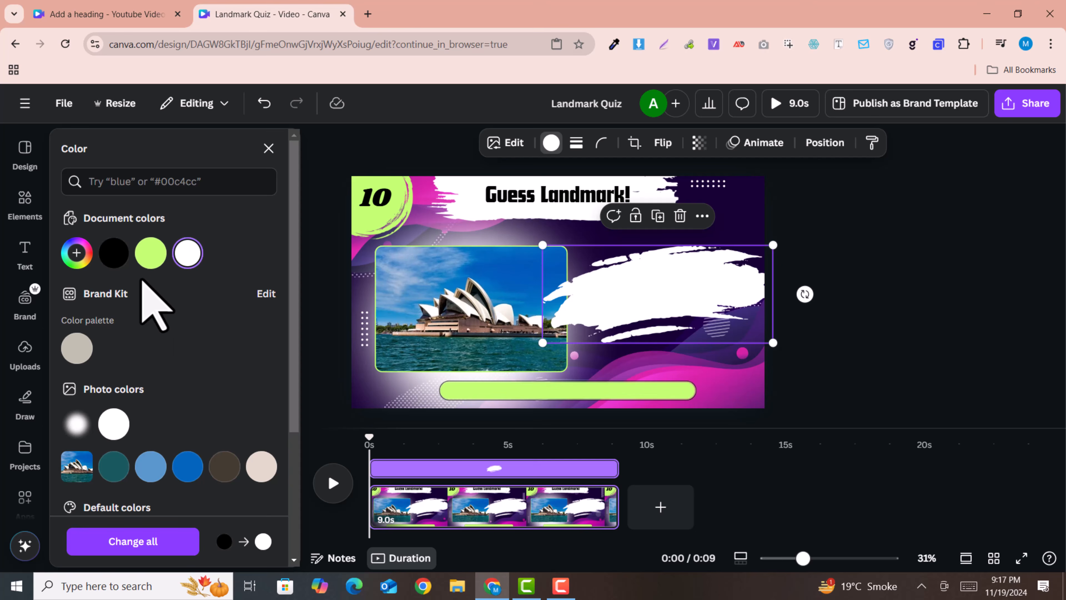
left_click(80, 257)
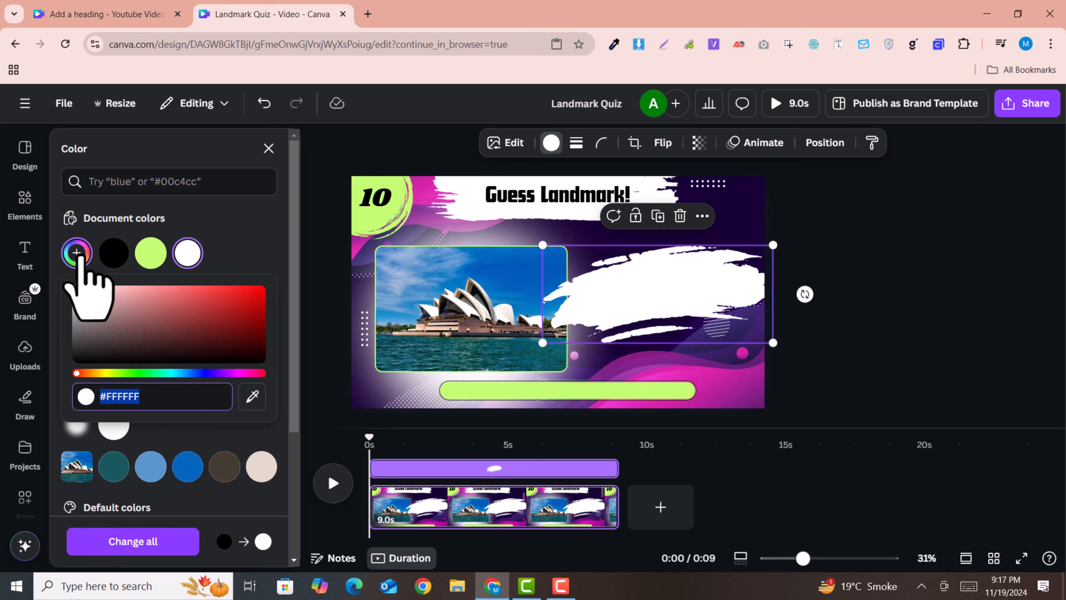
left_click(242, 373)
left_click(232, 311)
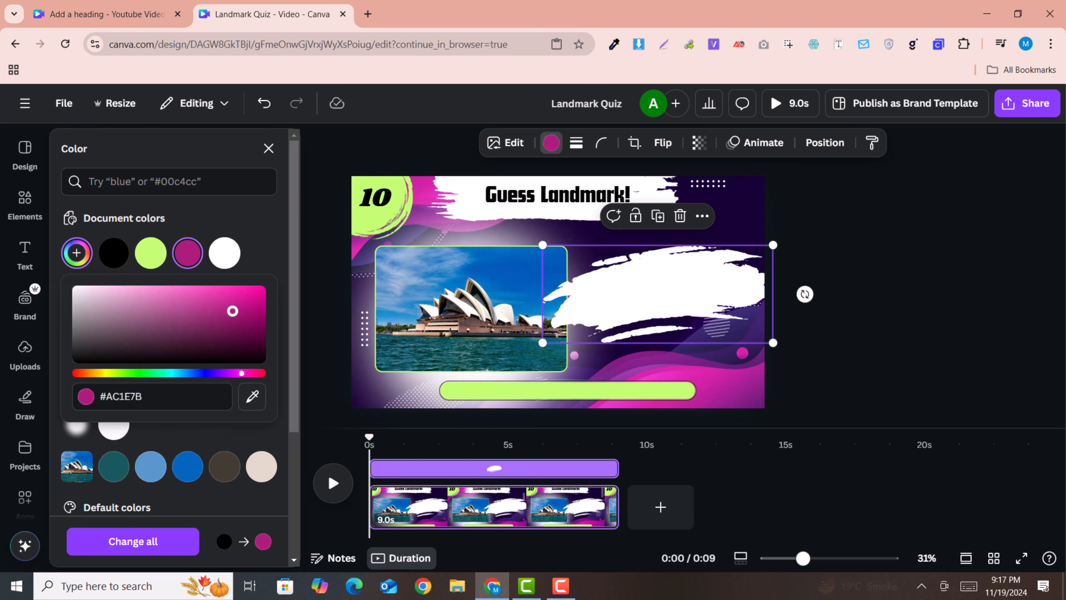
left_click(242, 298)
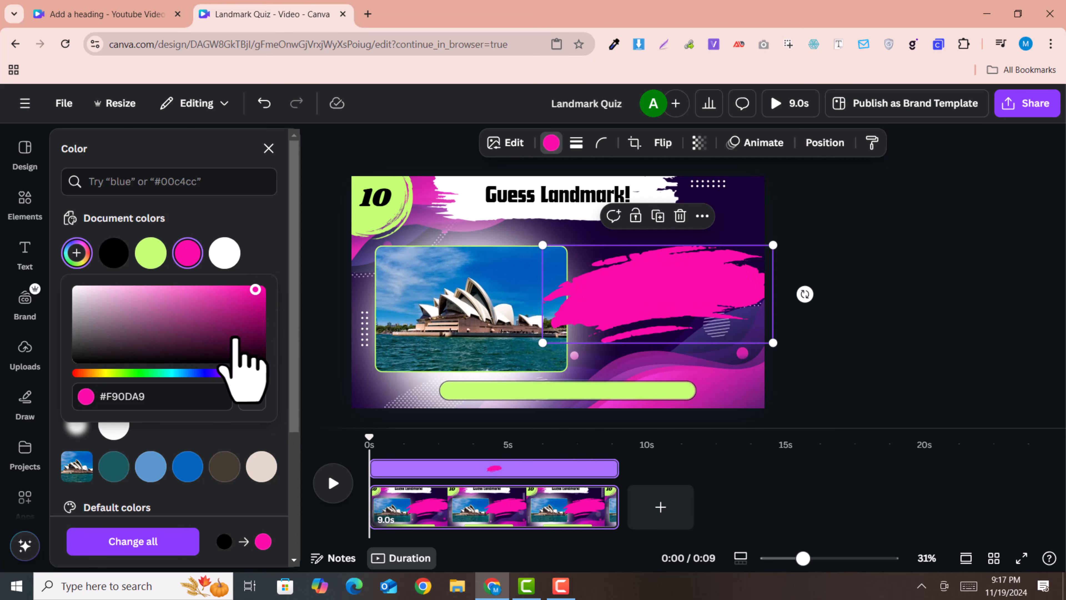
Add a subheading text box to the landmark quiz page.
left_click(245, 243)
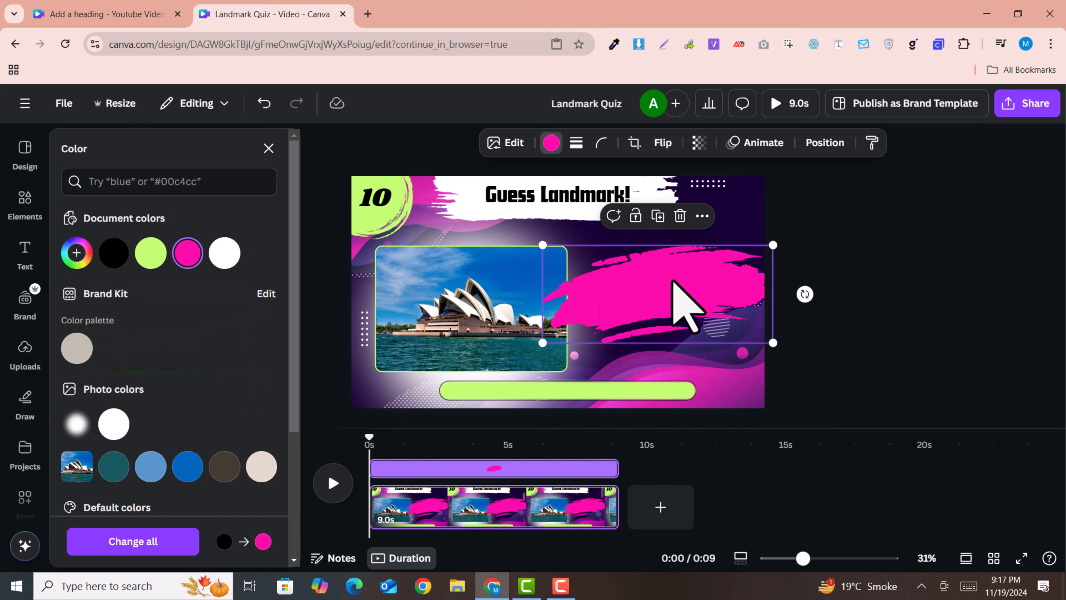
left_click(9, 194)
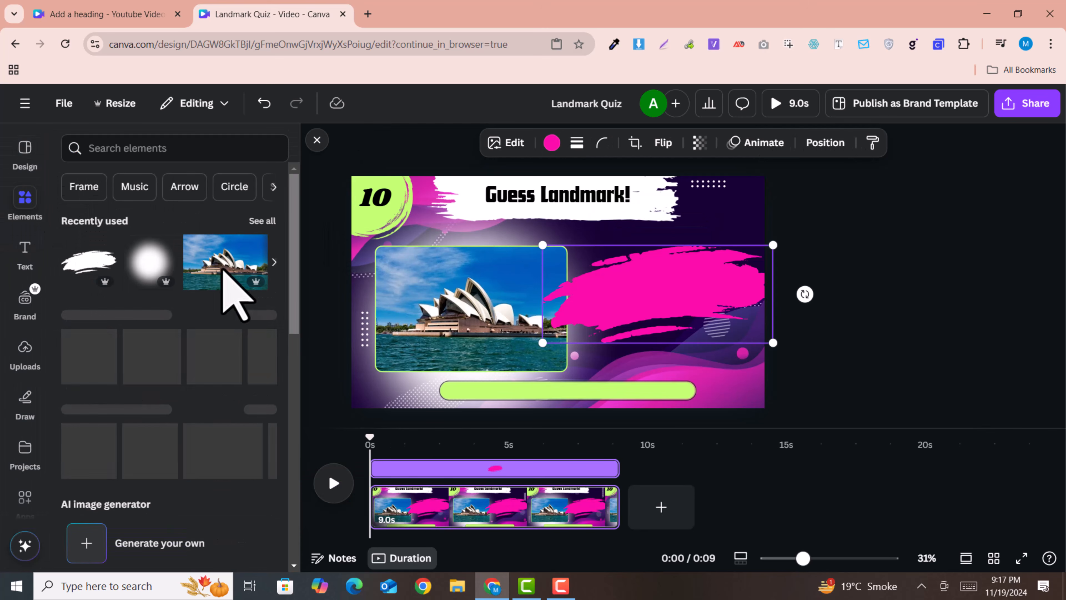
left_click(21, 262)
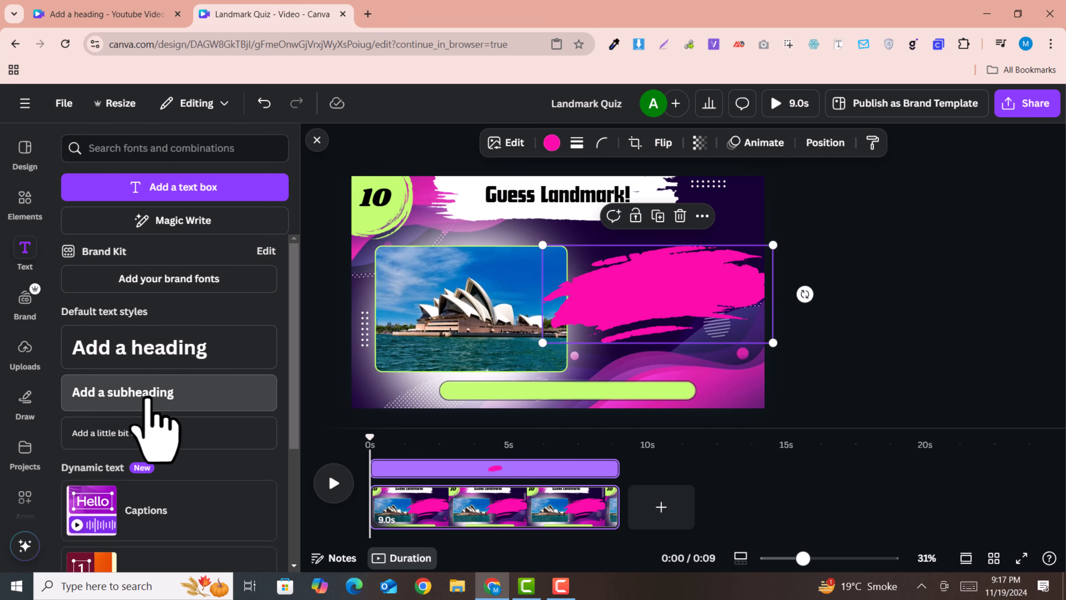
left_click(147, 397)
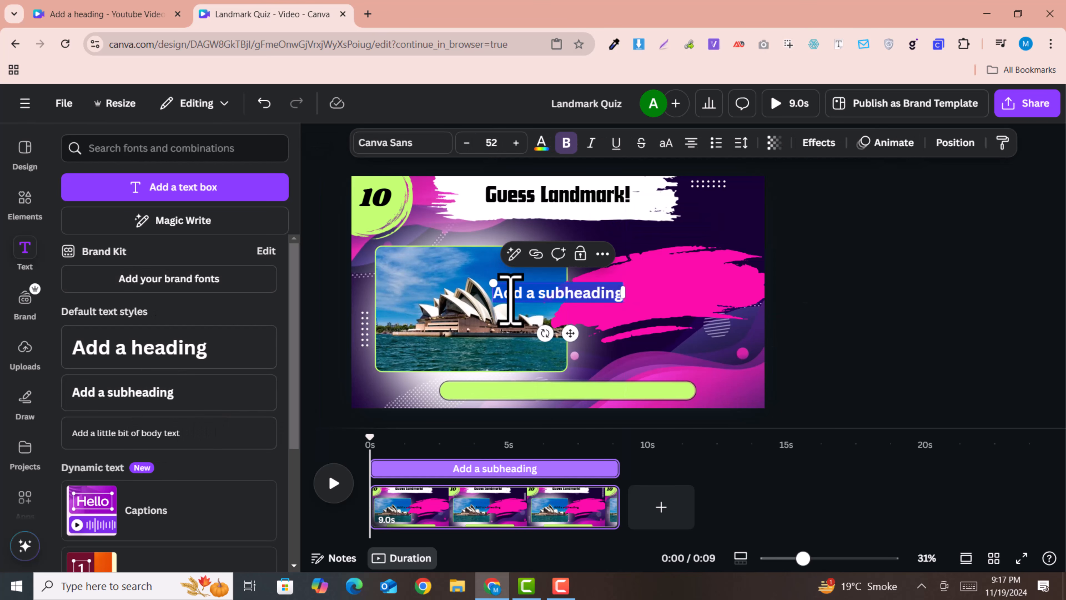
Copy the hint sentence "This landmark is located in Paris, France." from the example design and replace the quiz page's subheading text with it.
left_click(126, 9)
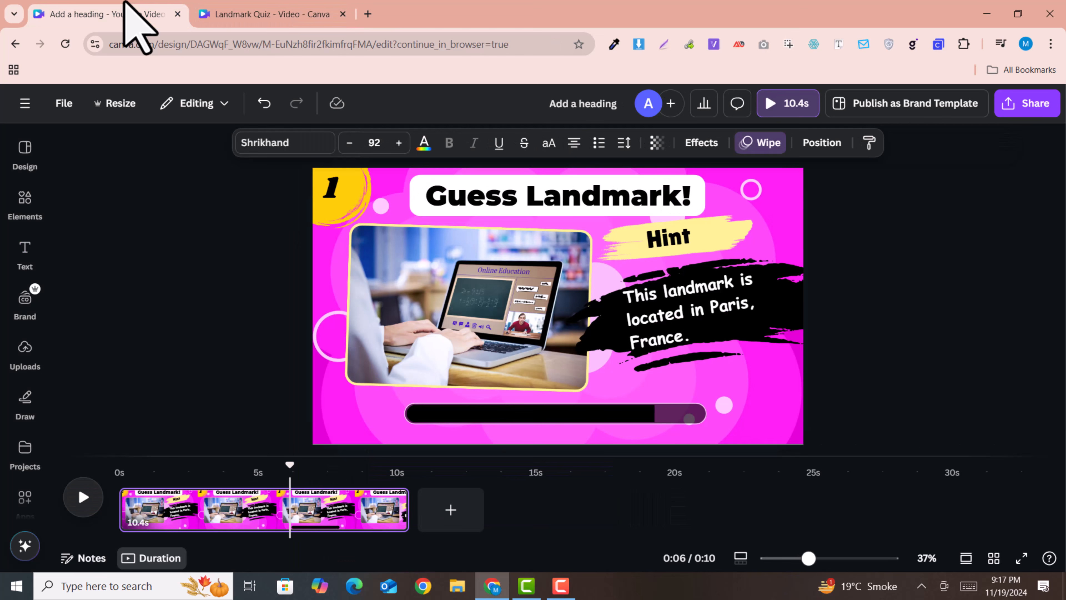
double_click(641, 326)
key("ctrl+c")
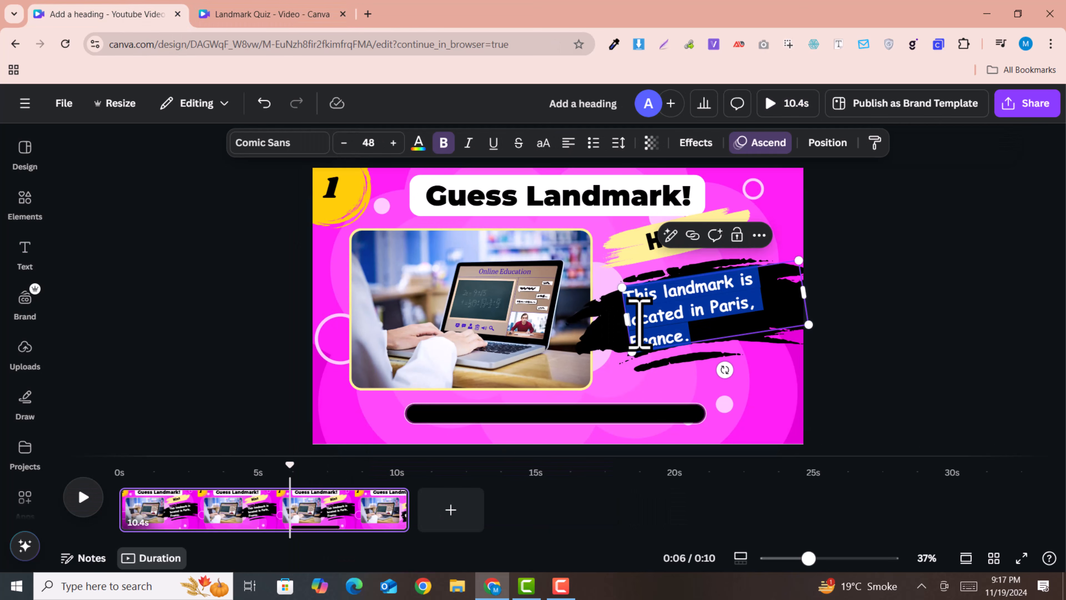
left_click(216, 17)
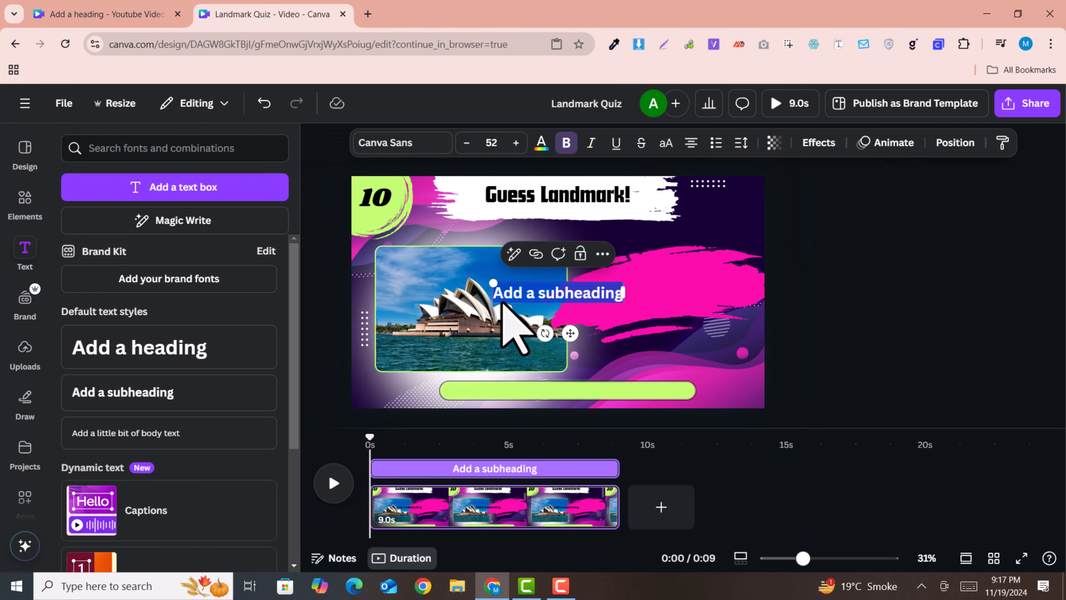
double_click(543, 292)
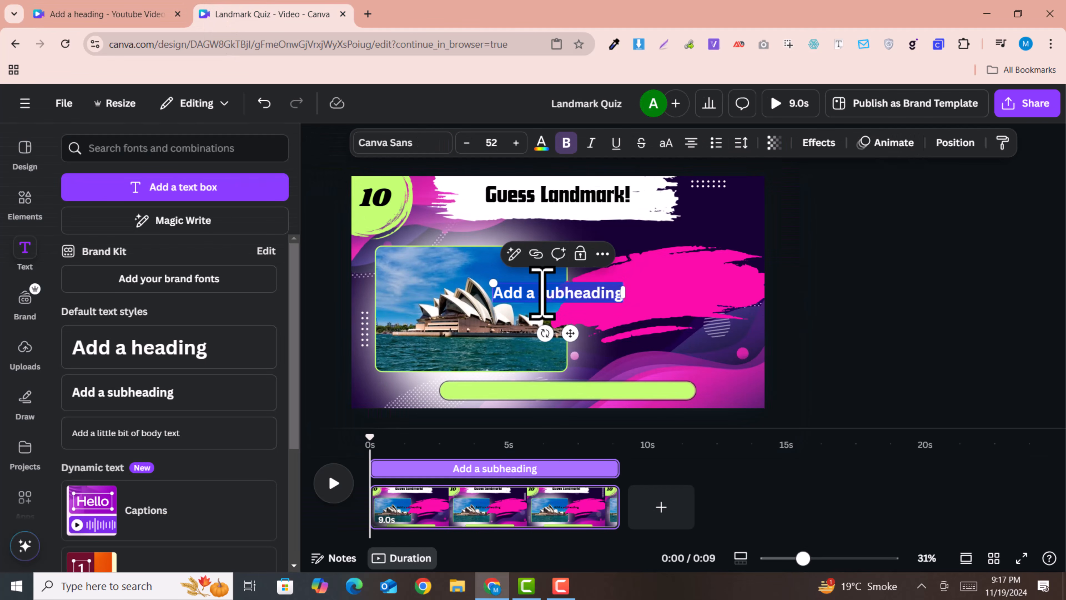
key("ctrl+v")
Move the hint sentence onto the pink brush stroke and set its font to Comic Sans.
left_click_drag(707, 293, 608, 302)
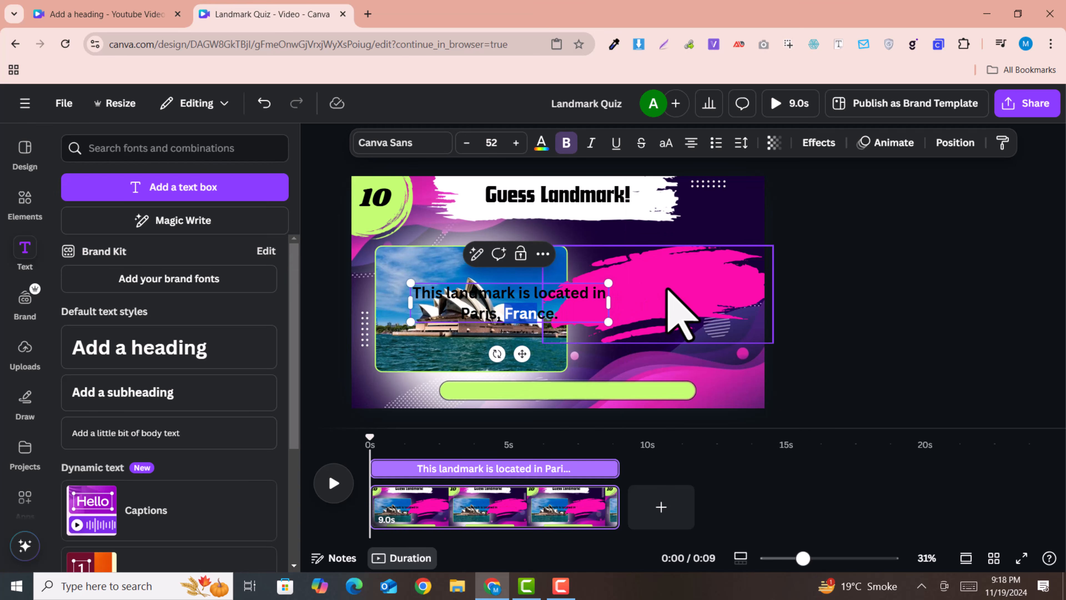
left_click(886, 311)
mouse_move(521, 311)
left_mouse_down()
mouse_move(649, 305)
mouse_move(677, 287)
left_mouse_up()
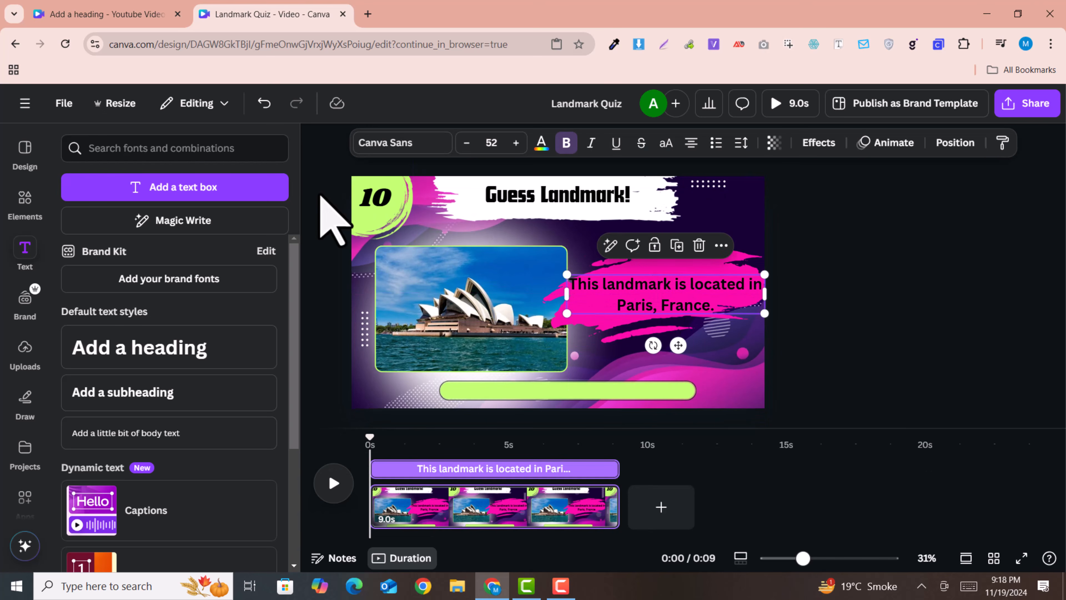
left_click(407, 151)
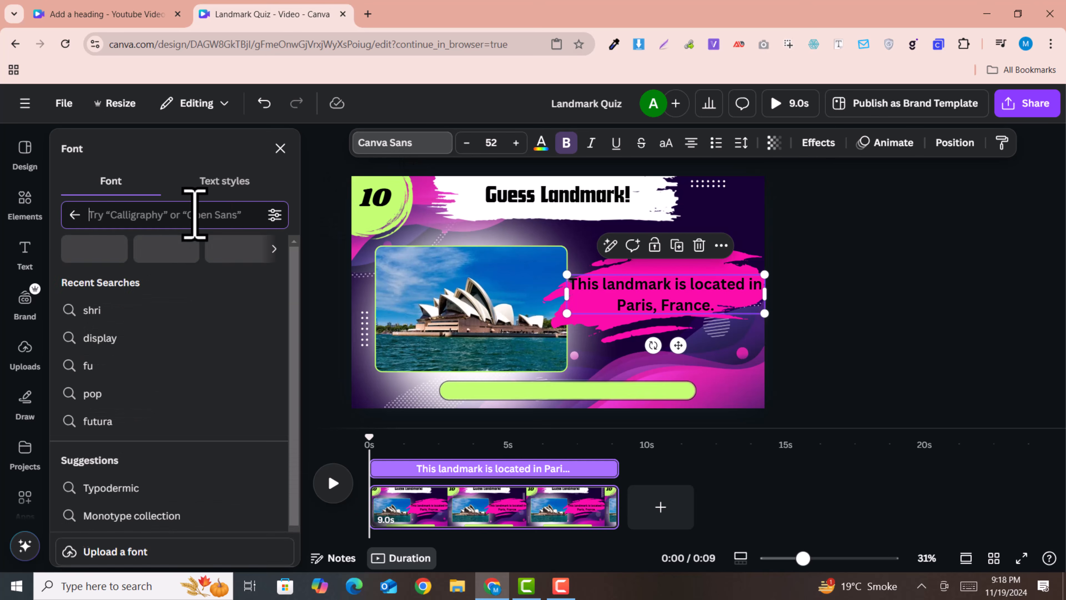
type("comic")
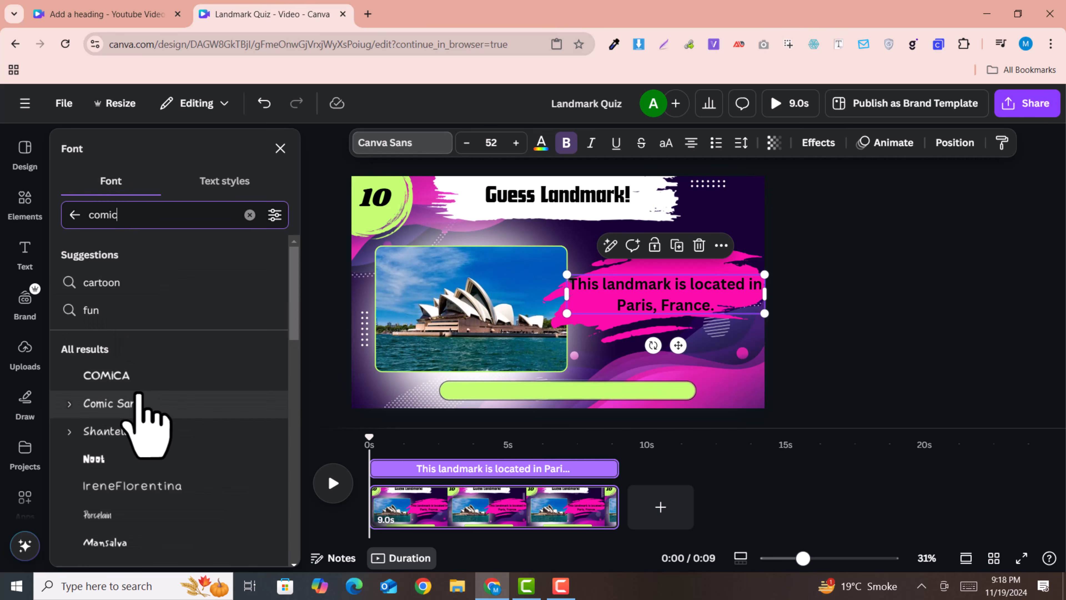
left_click(140, 408)
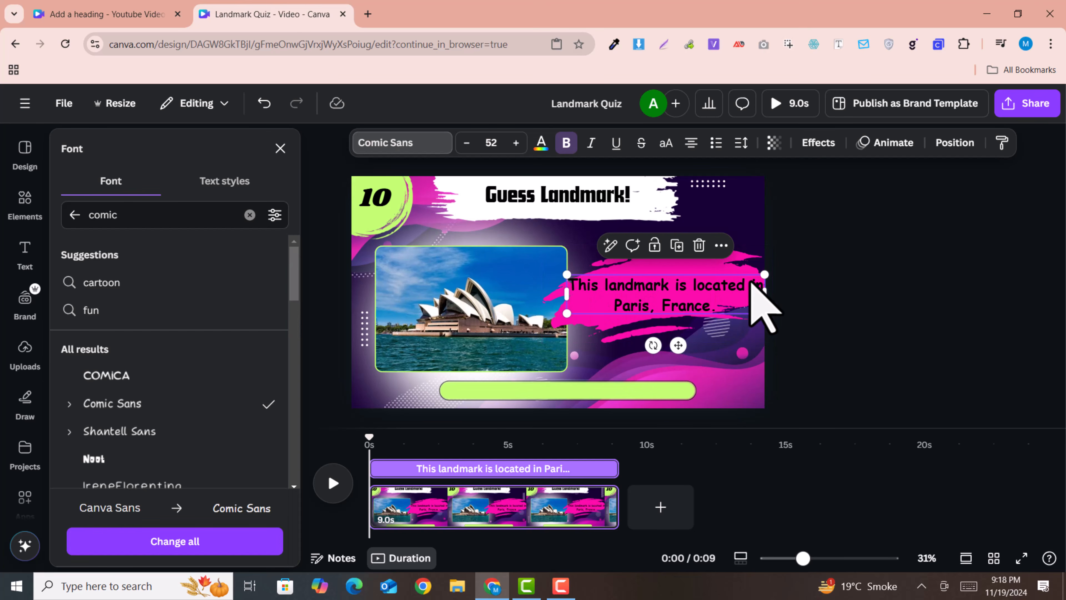
Tilt the hint sentence to follow the slant of the pink brush stroke and position it over the stroke.
left_click_drag(653, 346, 662, 348)
left_click_drag(672, 290, 662, 274)
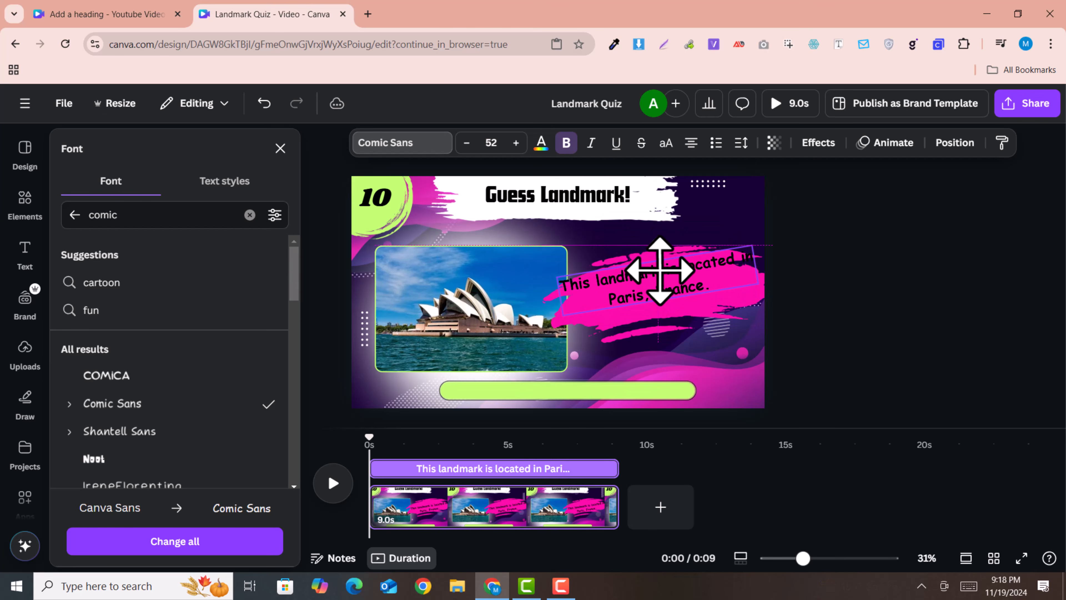
left_click_drag(659, 271, 659, 270)
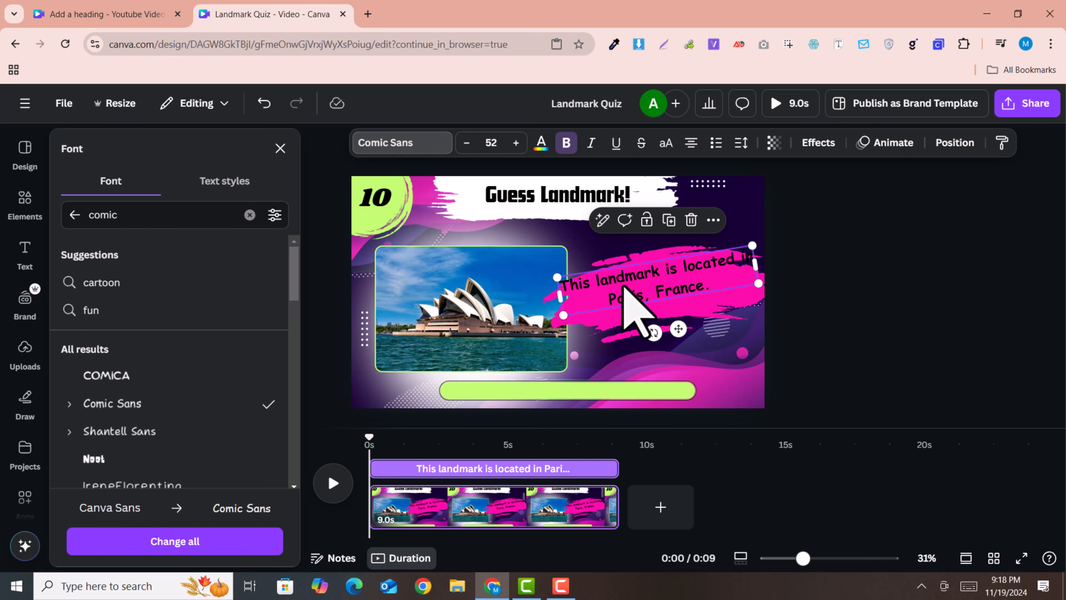
Recolor the hint sentence on the pink brush stroke to white.
left_click(542, 143)
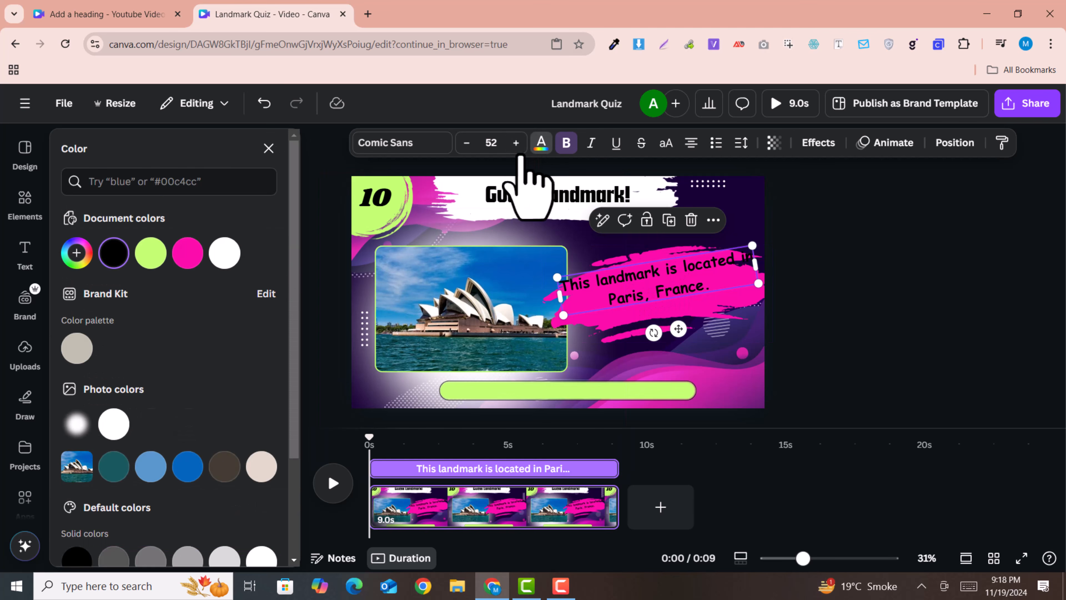
left_click(224, 262)
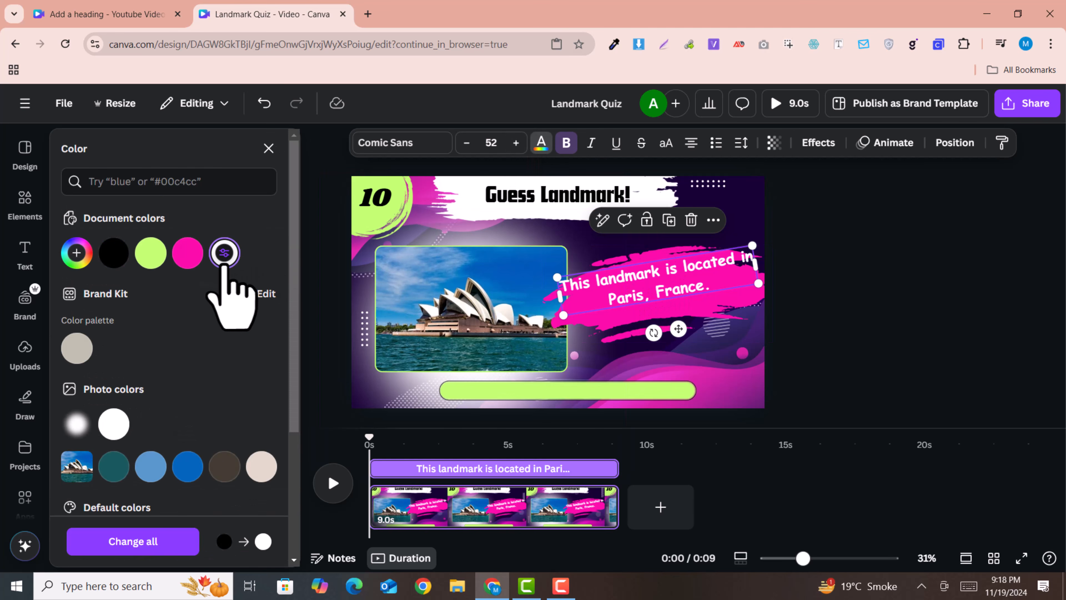
double_click(701, 285)
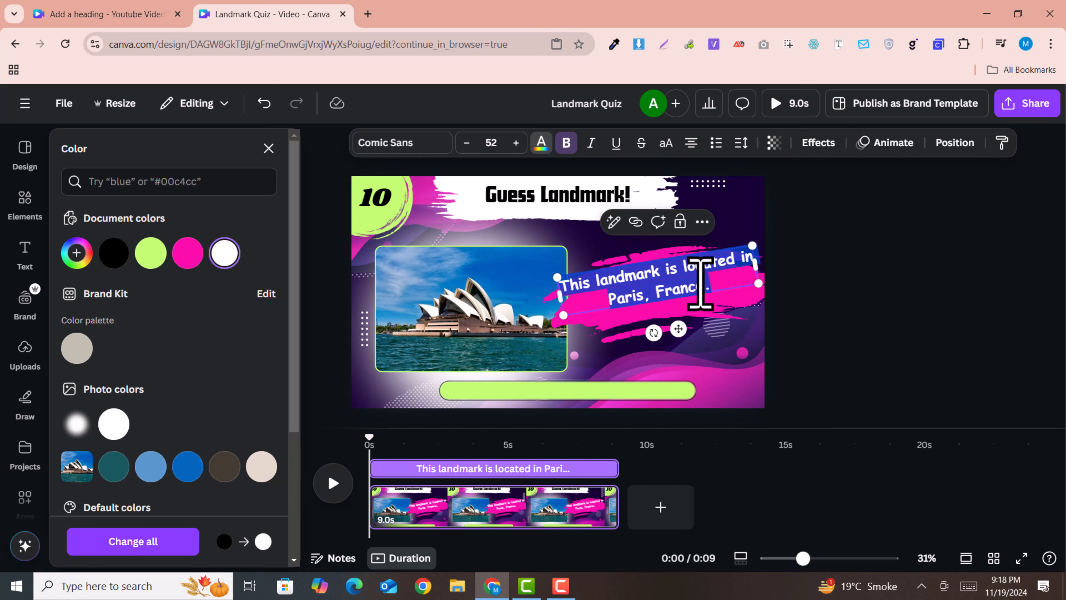
left_click(856, 269)
left_click(830, 315)
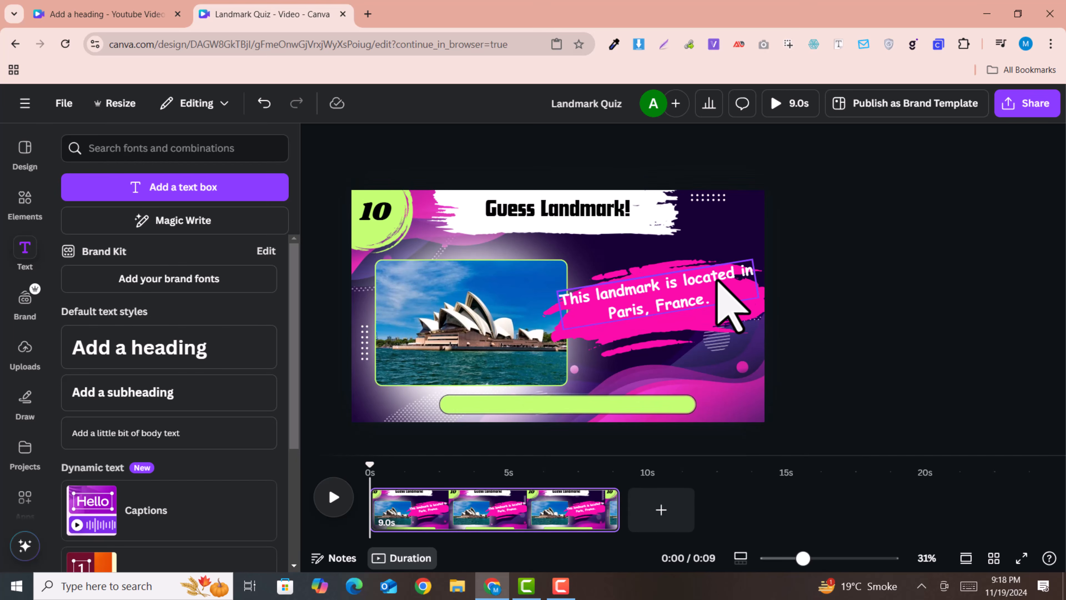
Narrow the hint text box so the second line starts with "in Paris", and recenter it on the pink brush stroke.
left_click(718, 285)
mouse_move(758, 269)
left_mouse_down()
mouse_move(726, 280)
mouse_move(748, 273)
left_mouse_up()
left_click(804, 274)
left_click_drag(680, 290, 683, 277)
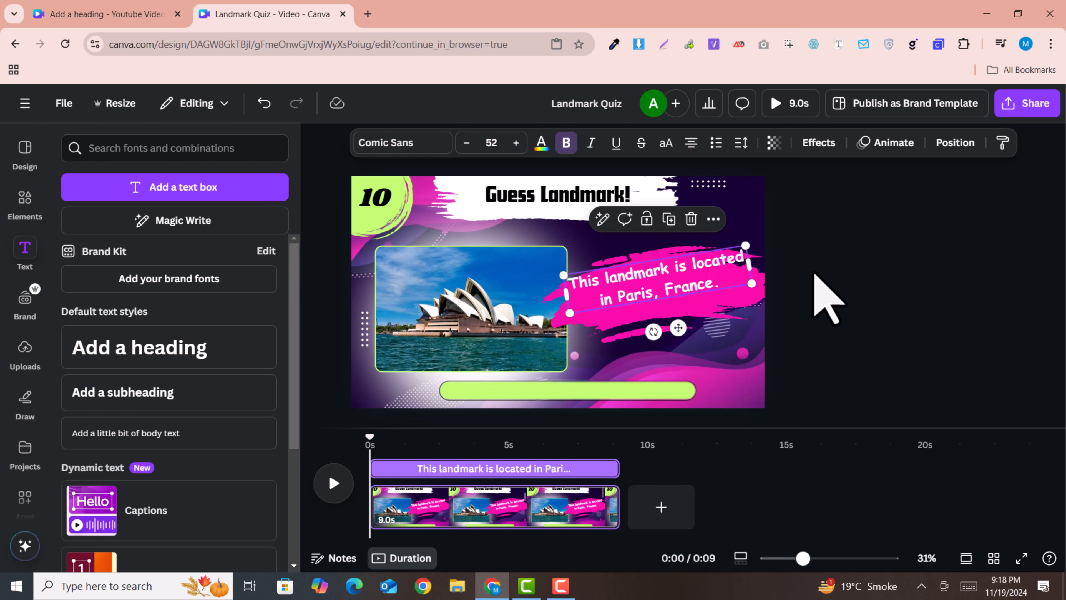
left_click(815, 276)
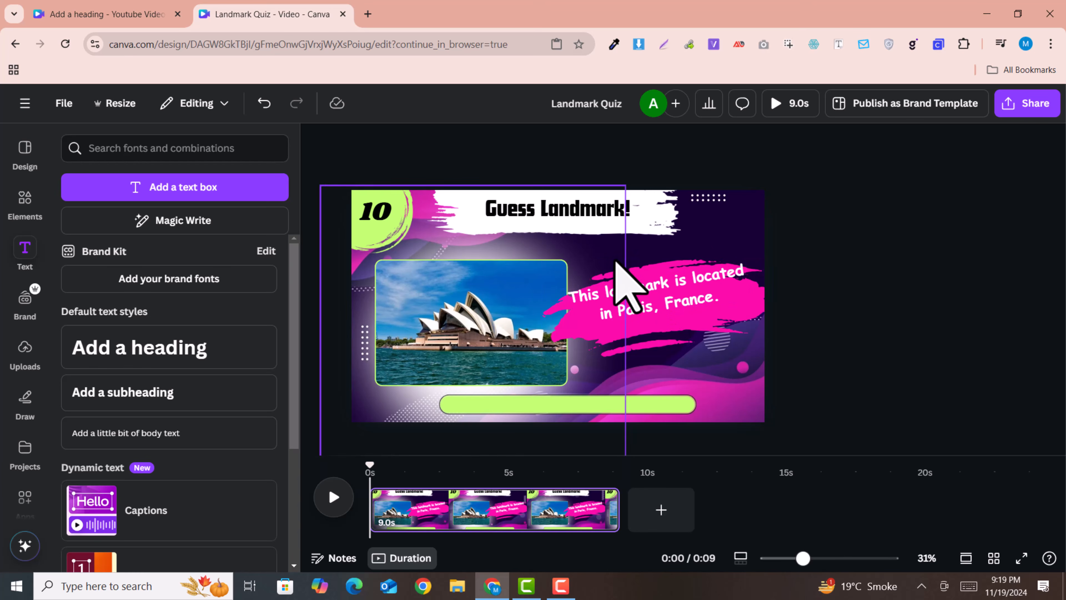
Group the hint sentence with the pink brush stroke and move the group lower, flush with the page's right edge.
left_click(699, 296)
right_click(653, 272)
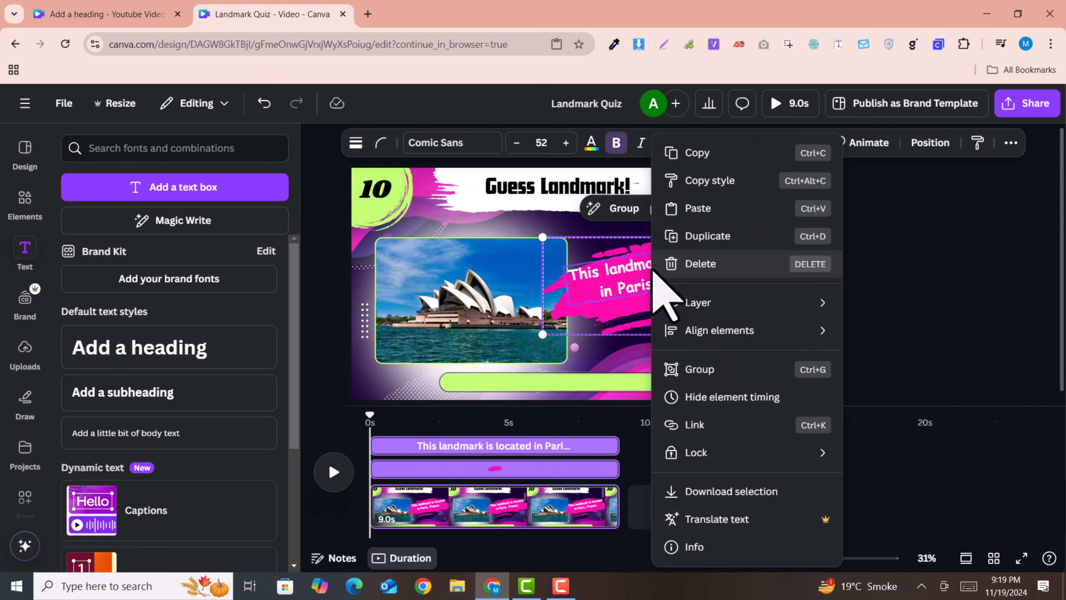
left_click(700, 369)
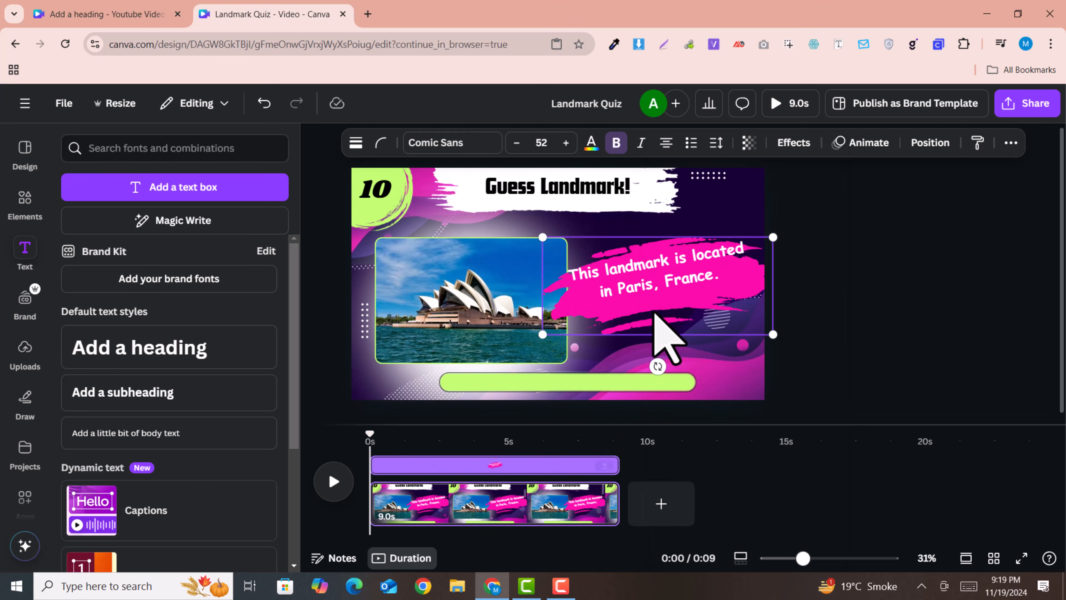
left_click_drag(643, 295, 638, 298)
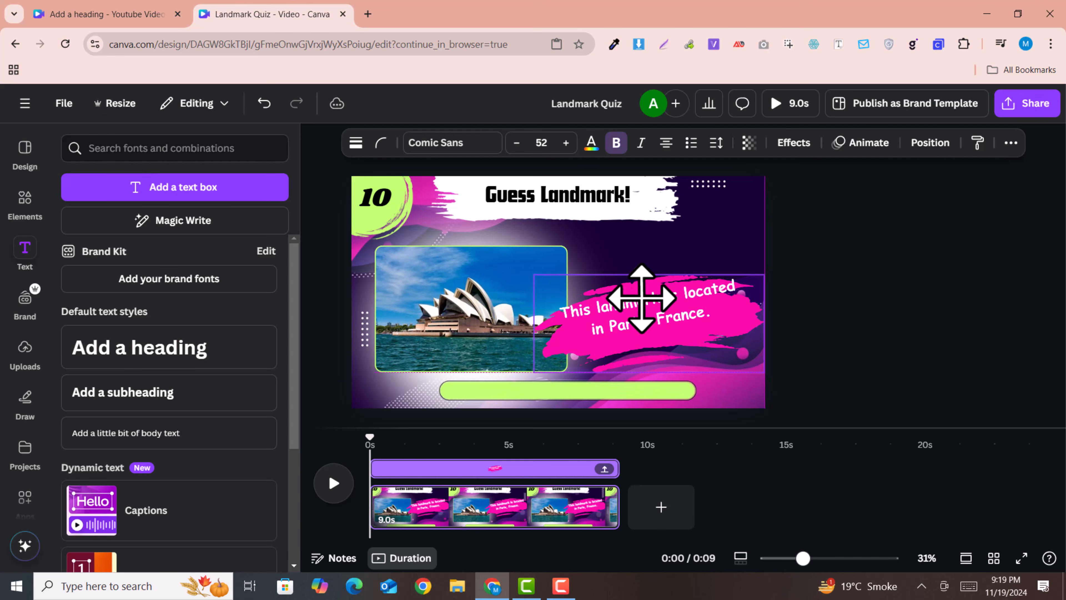
left_click(830, 269)
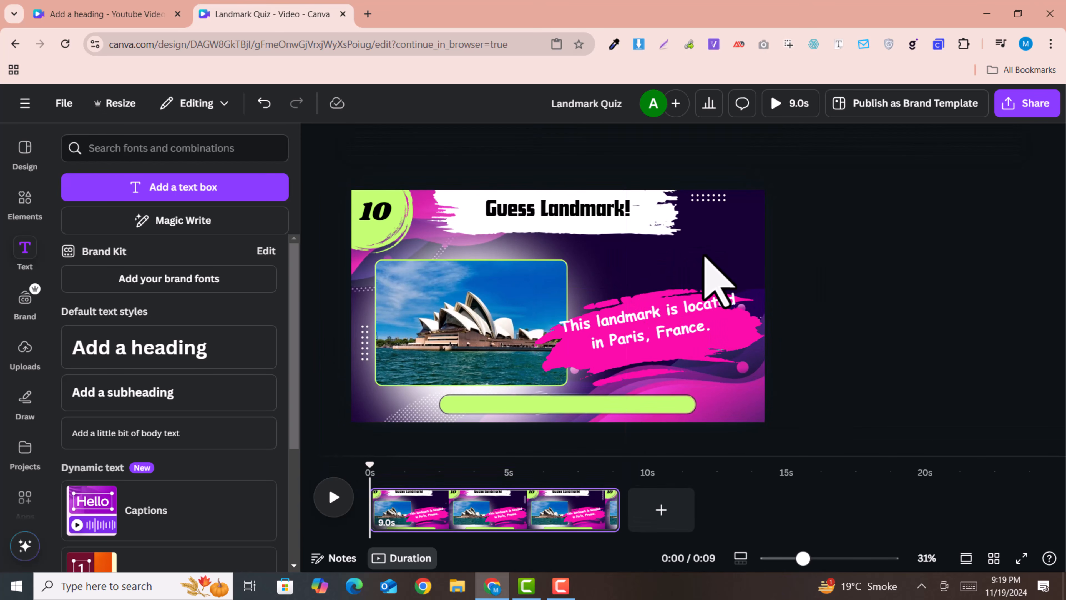
Search the element graphics for "brush" and add the solid yellow slanted brush stroke to the page.
left_click(25, 199)
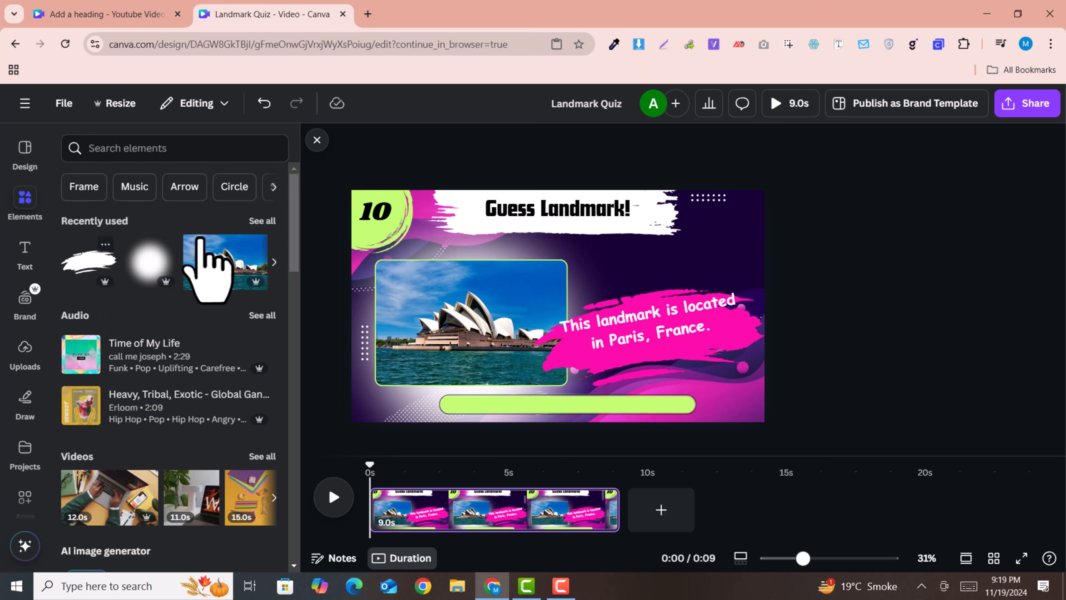
left_click(158, 148)
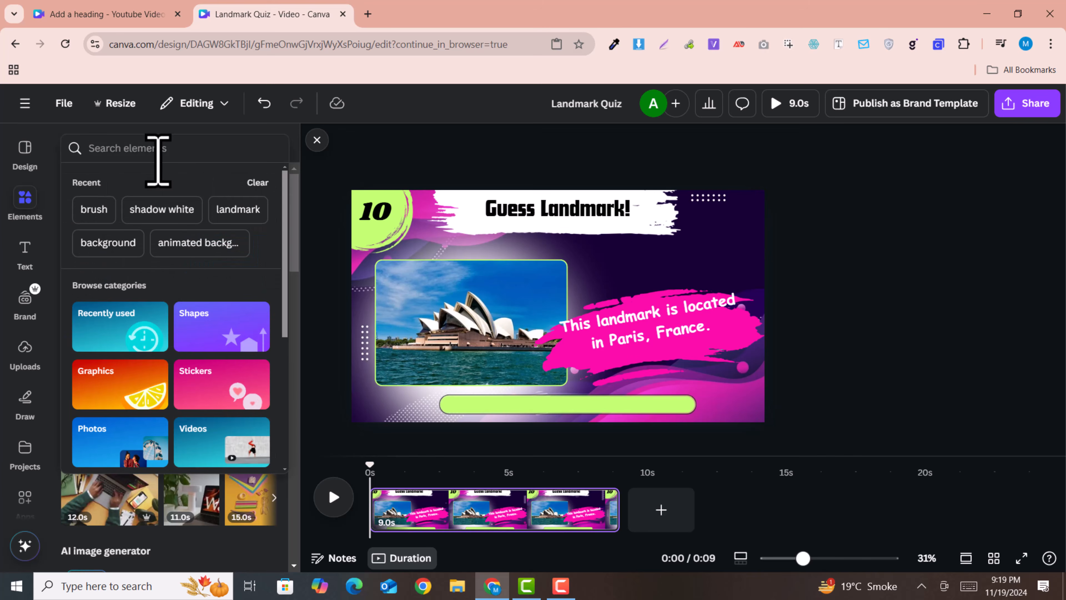
type("brush")
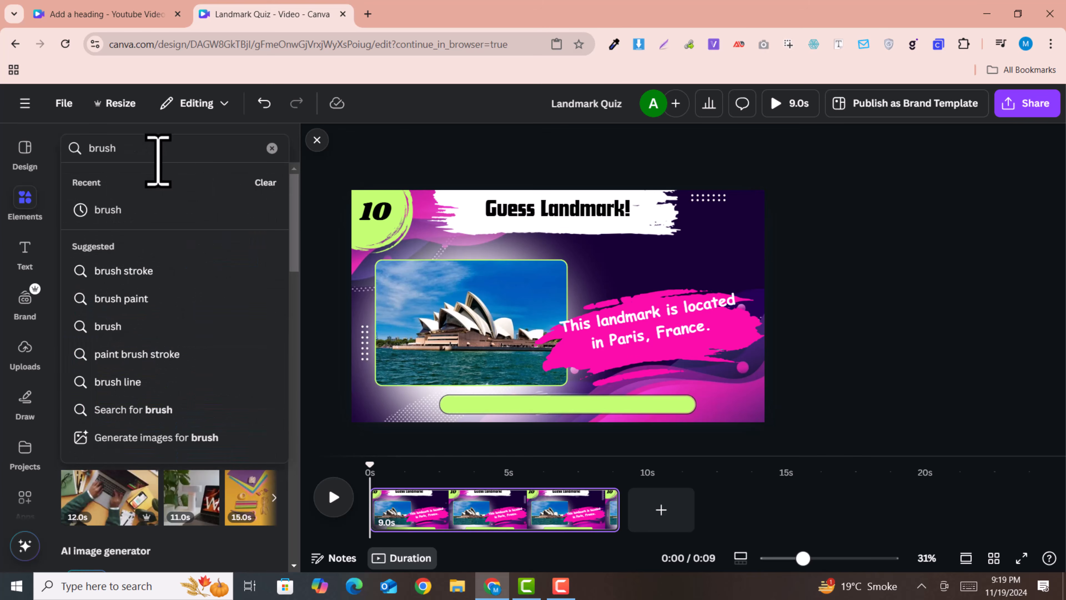
left_click(138, 210)
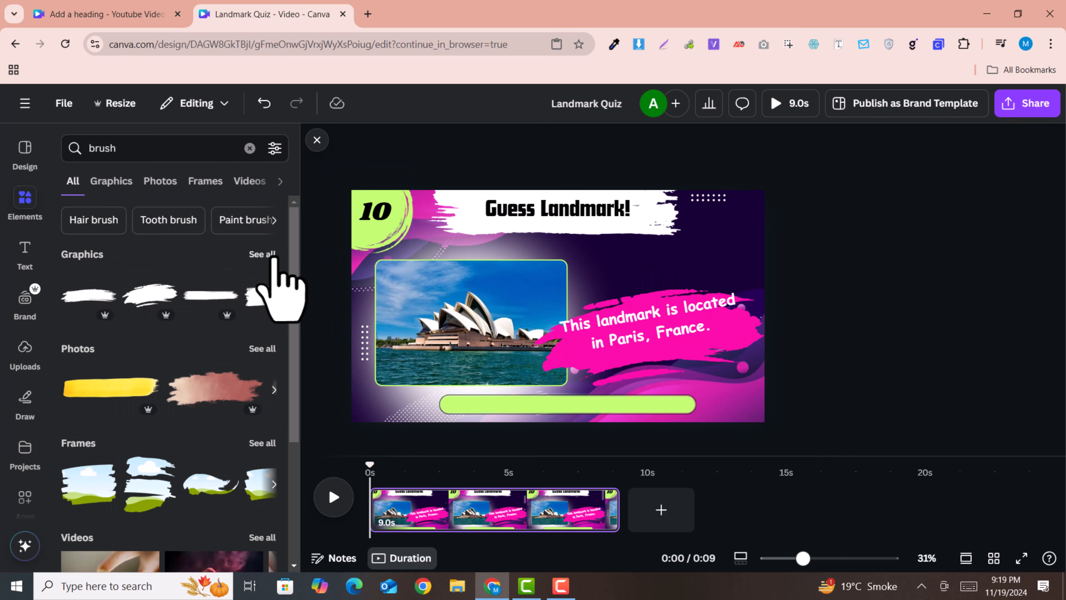
left_click(263, 255)
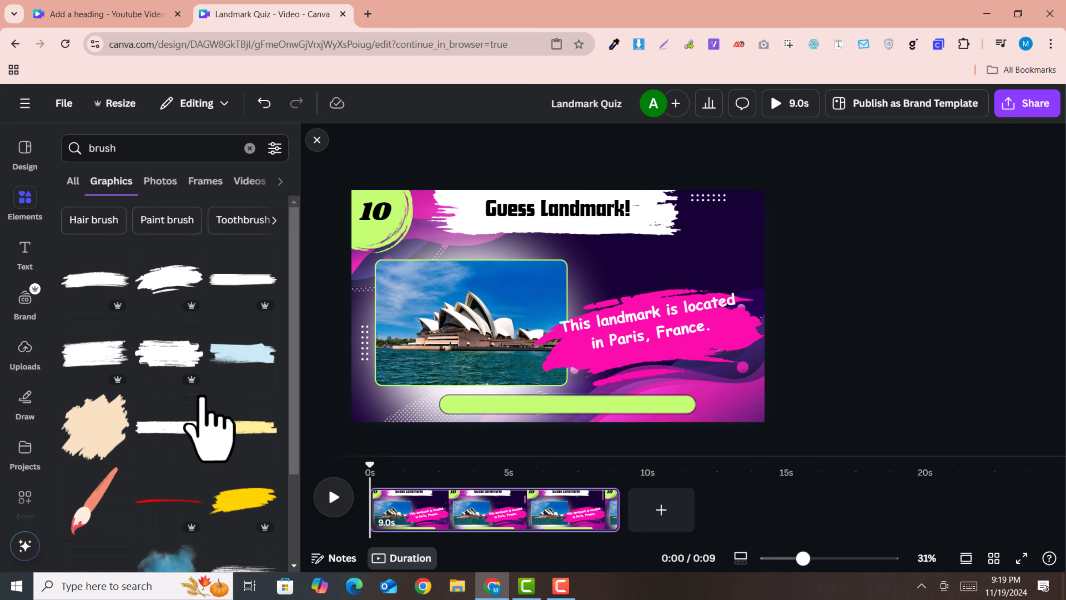
scroll(214, 424, "down", 2)
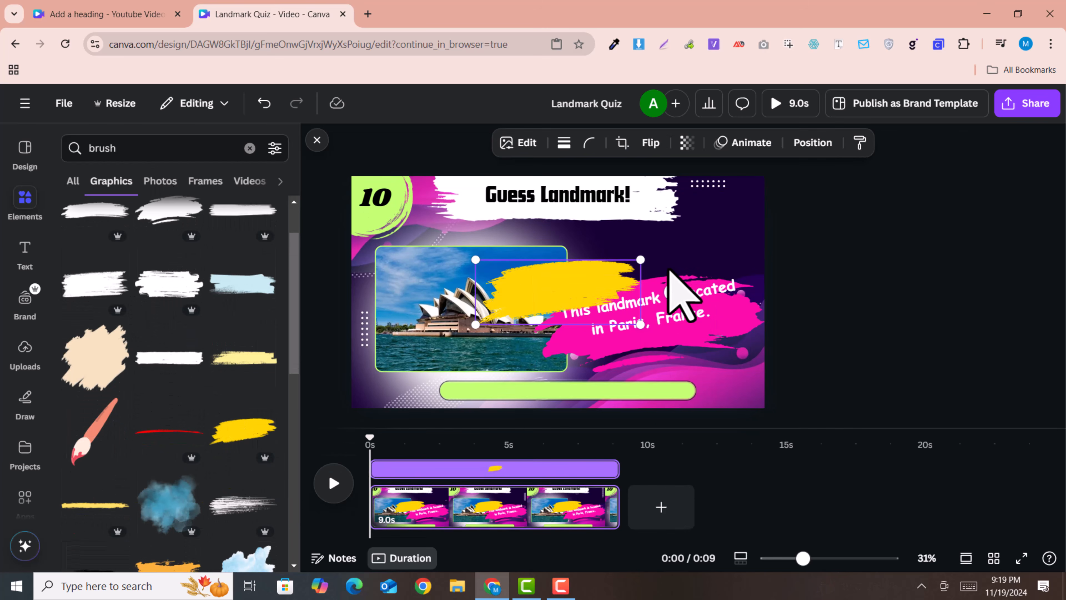
Shrink and slightly tilt the yellow brush stroke, placing it above the pink hint group beside the photo.
mouse_move(576, 298)
left_mouse_down()
mouse_move(650, 246)
mouse_move(651, 275)
left_mouse_up()
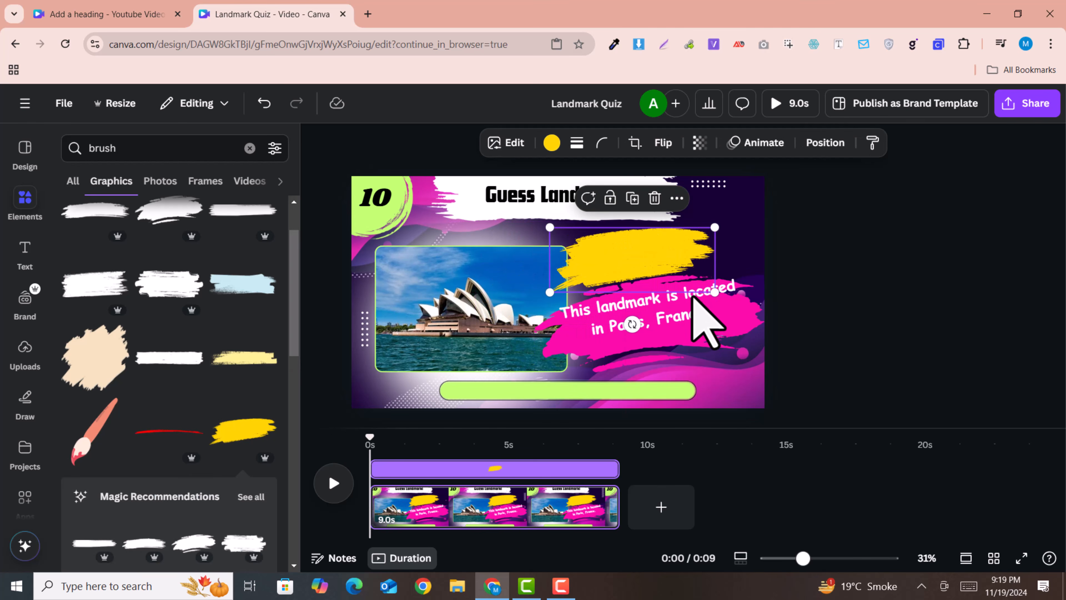
mouse_move(633, 324)
left_mouse_down()
mouse_move(671, 349)
mouse_move(638, 332)
left_mouse_up()
mouse_move(715, 221)
left_mouse_down()
mouse_move(668, 254)
mouse_move(629, 252)
left_mouse_up()
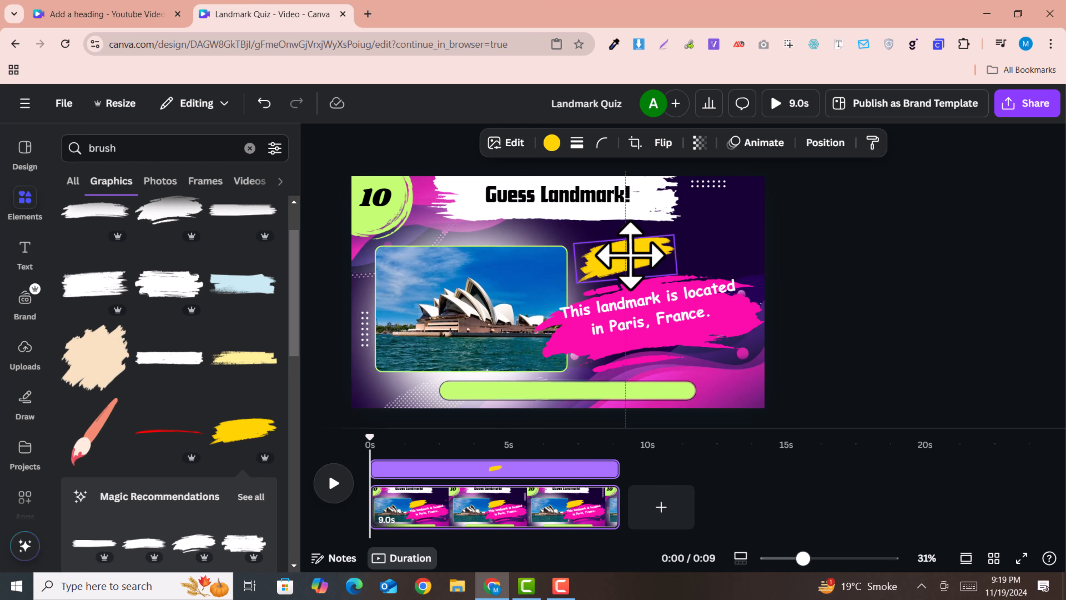
Duplicate the "Guess Landmark!" title, place the copy over the yellow brush stroke and change its text to "Hint".
left_click(534, 196)
left_click(569, 237)
left_click_drag(554, 214, 597, 262)
double_click(597, 253)
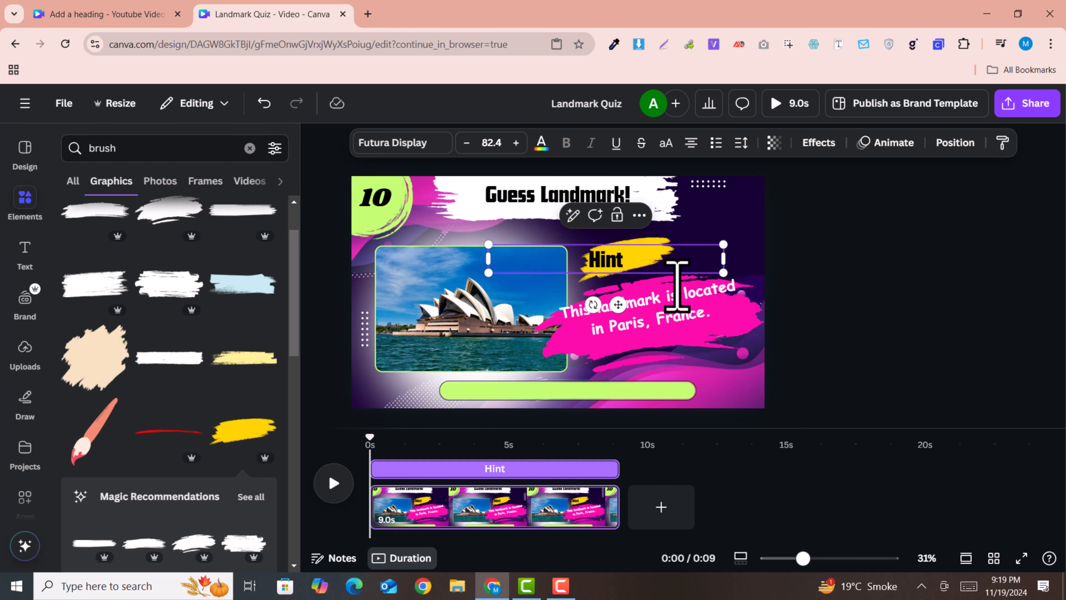
Tilt the "Hint" text to match the yellow brush stroke's slant and centre it over the stroke.
mouse_move(592, 301)
left_mouse_down()
mouse_move(605, 303)
mouse_move(626, 247)
mouse_move(614, 269)
mouse_move(555, 277)
left_mouse_up()
left_click(850, 302)
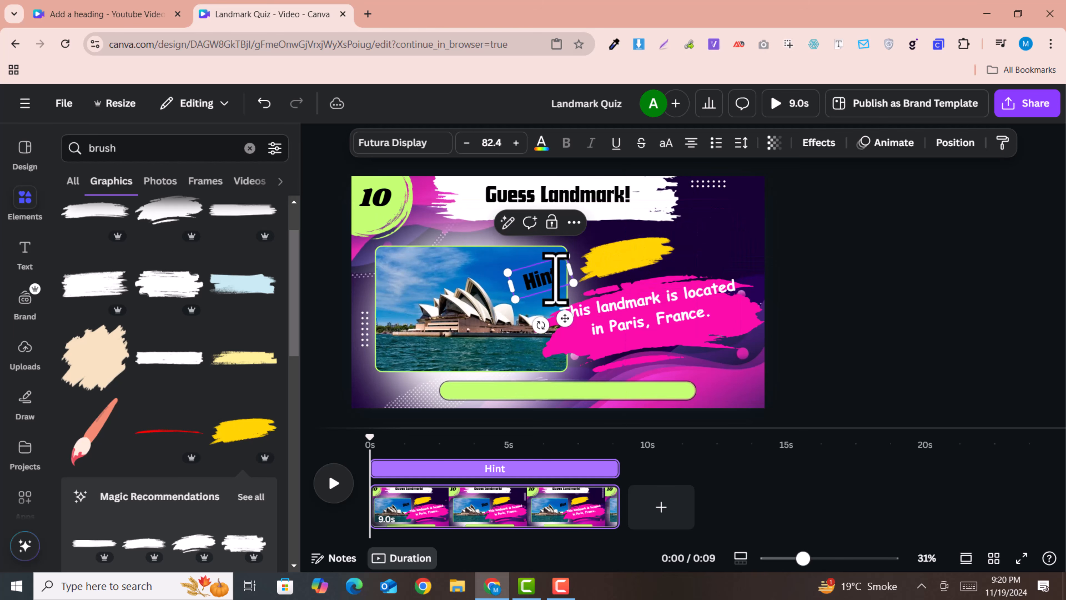
left_click_drag(565, 318, 642, 290)
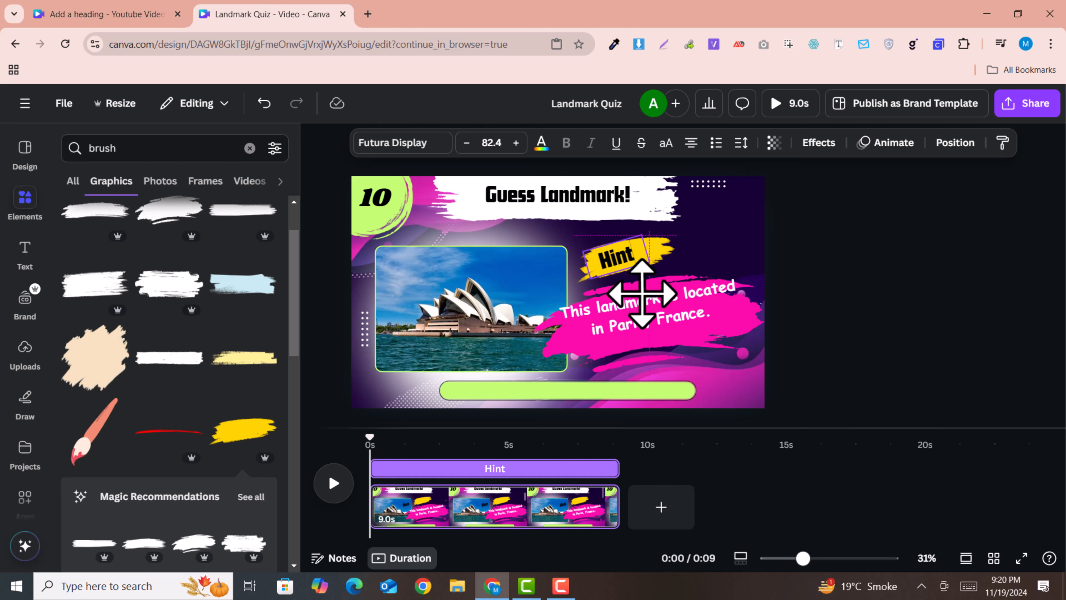
left_click_drag(643, 294, 647, 294)
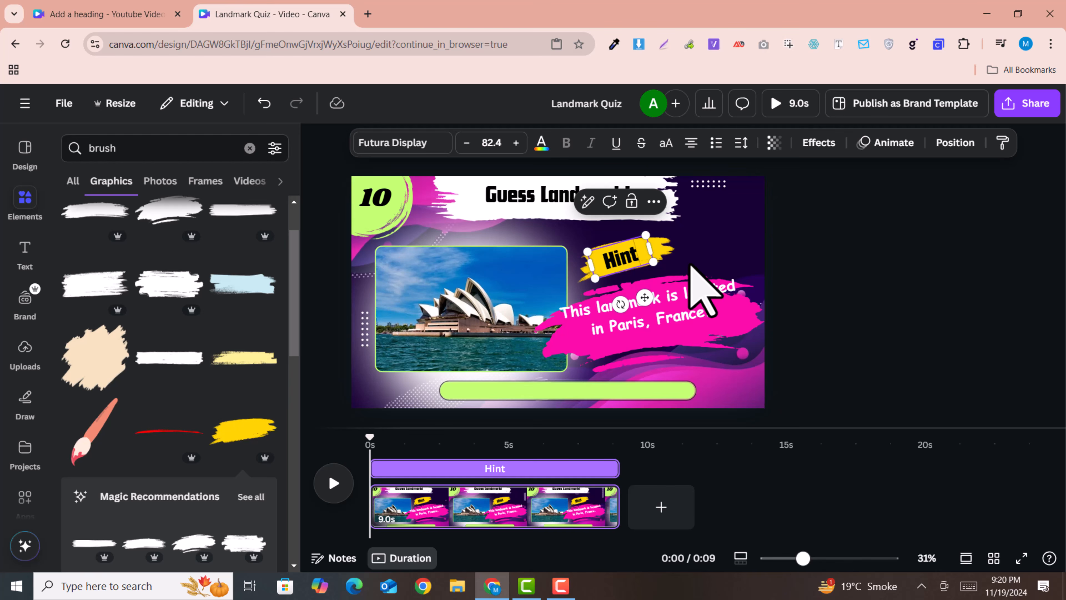
Group the "Hint" text with the yellow brush stroke behind it.
left_click(624, 252)
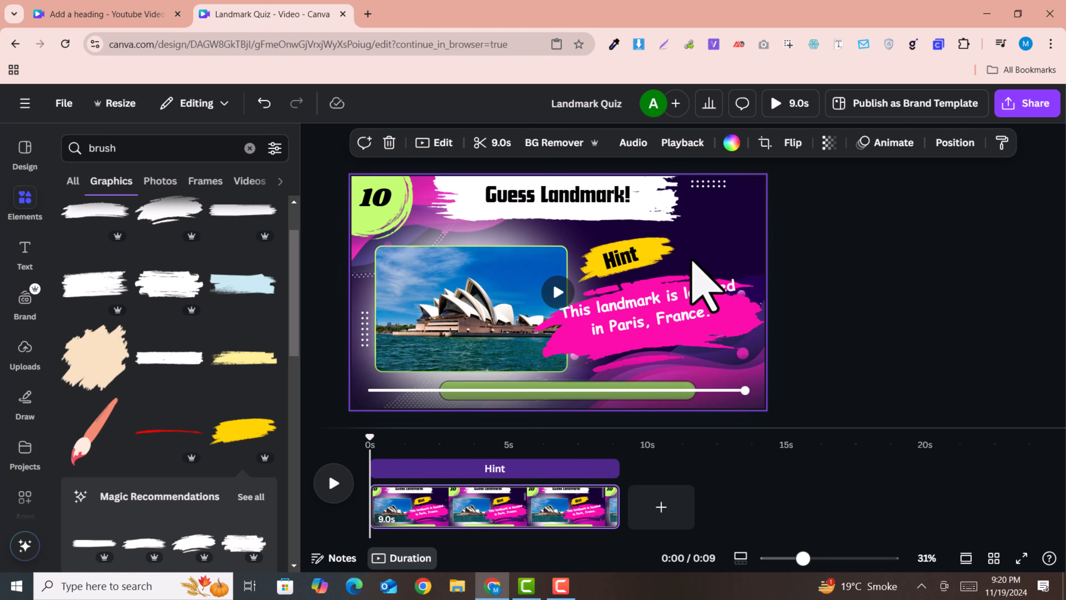
left_click(642, 260)
right_click(644, 263)
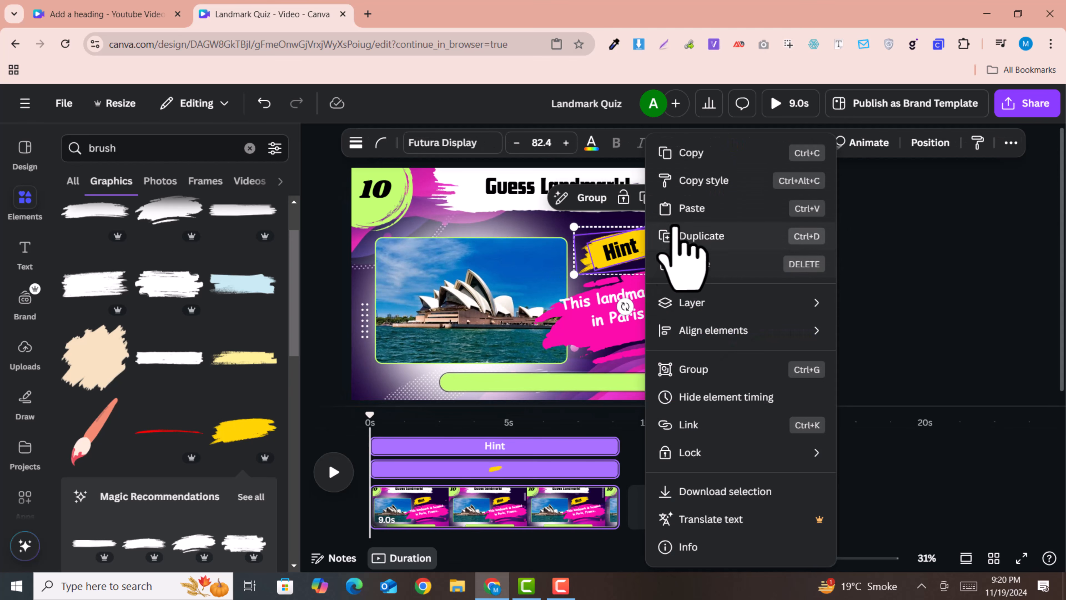
left_click(688, 369)
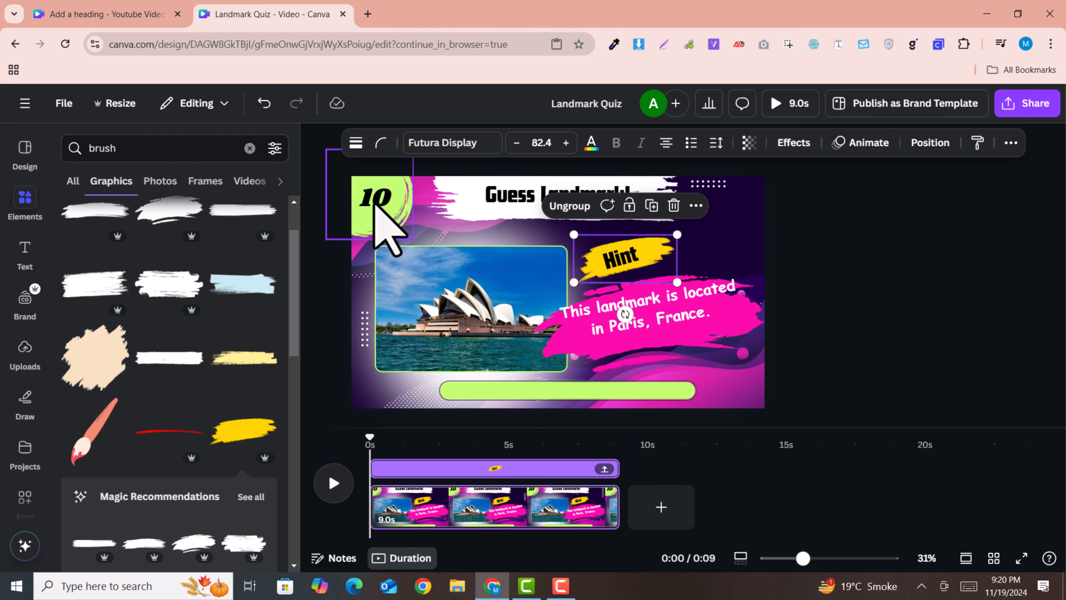
Apply the Pop animation on enter to the green number badge group in the page corner.
left_click(403, 221)
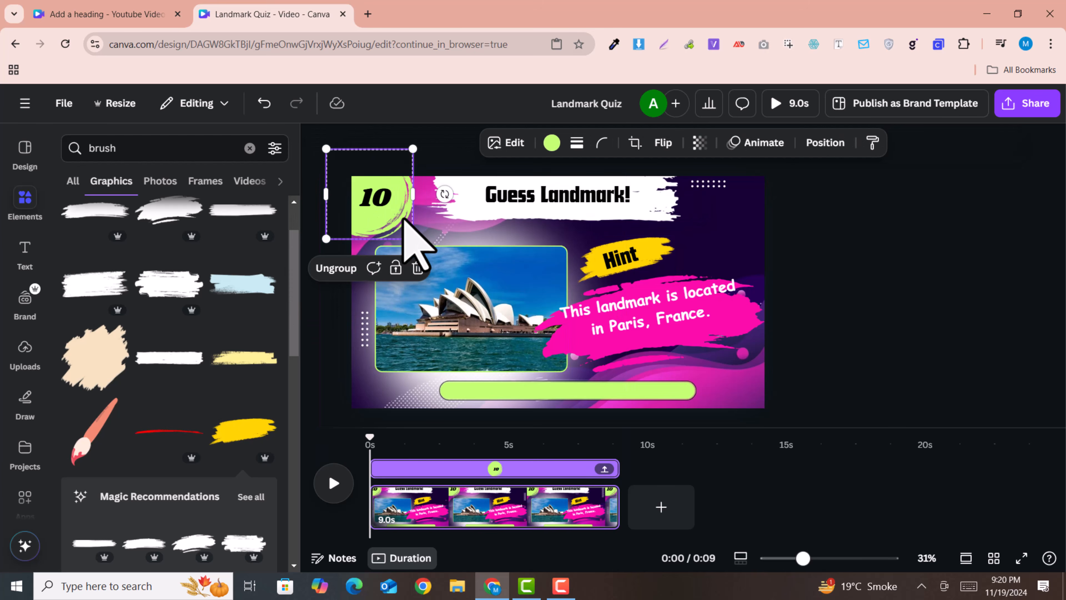
left_click(760, 154)
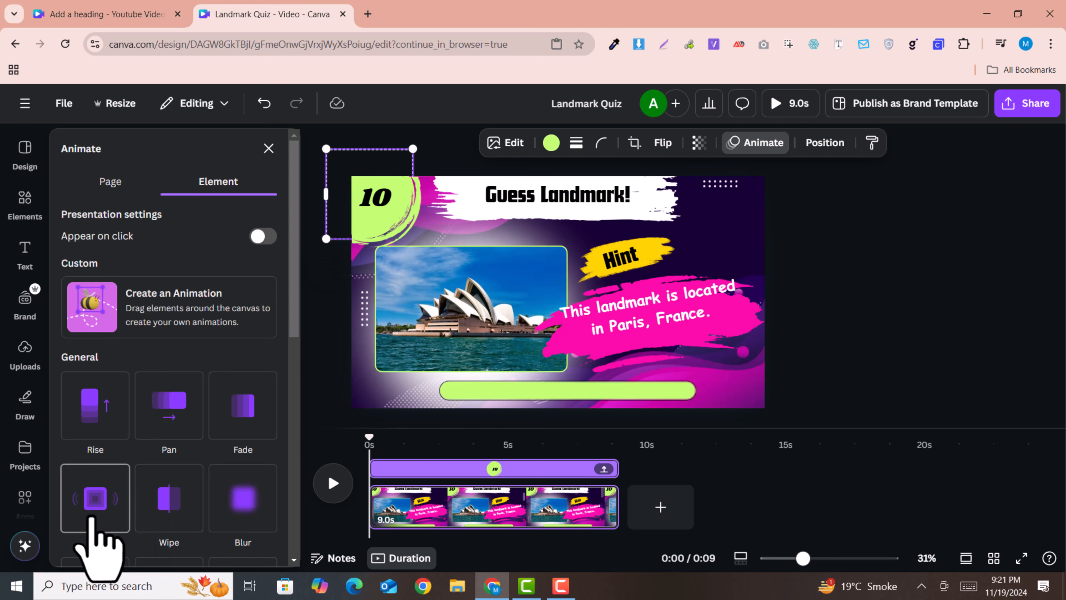
left_click(92, 501)
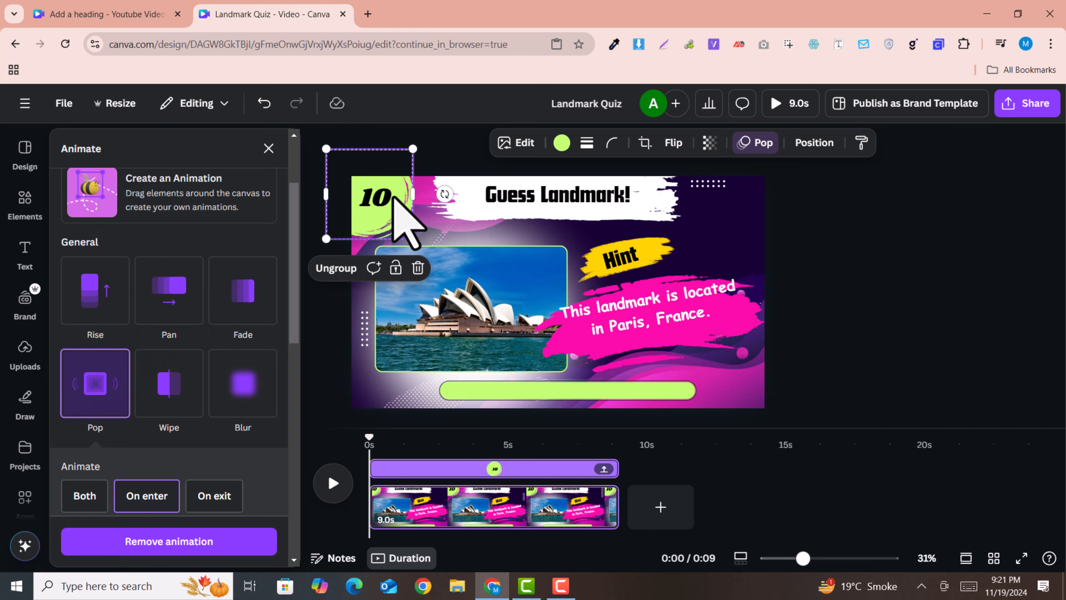
left_click(903, 268)
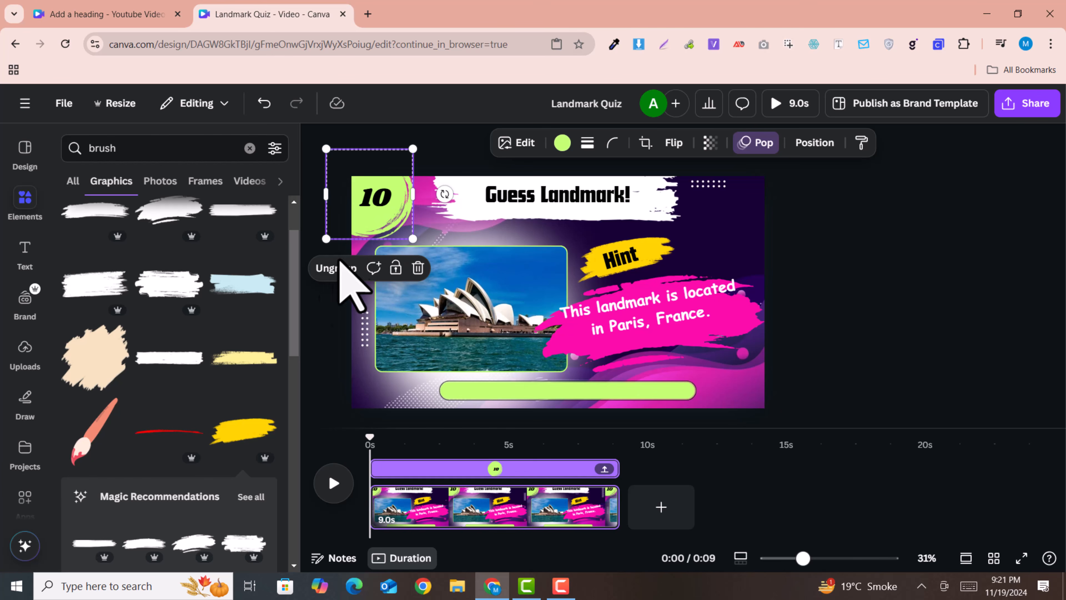
Ungroup the number badge and give the "10" text its own Burst animation on enter.
left_click(338, 269)
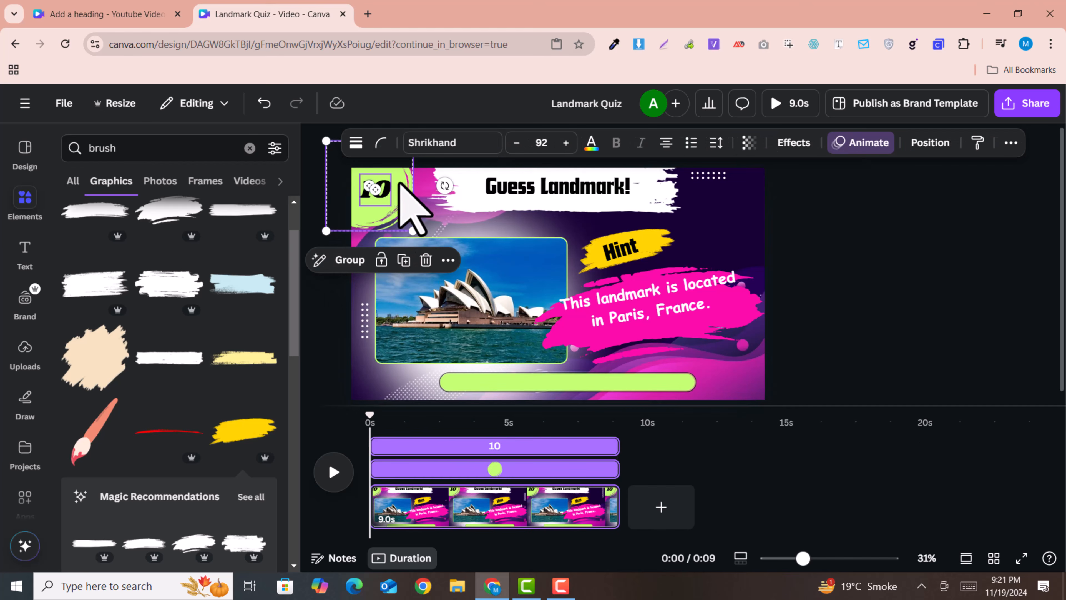
left_click(433, 220)
left_click(378, 196)
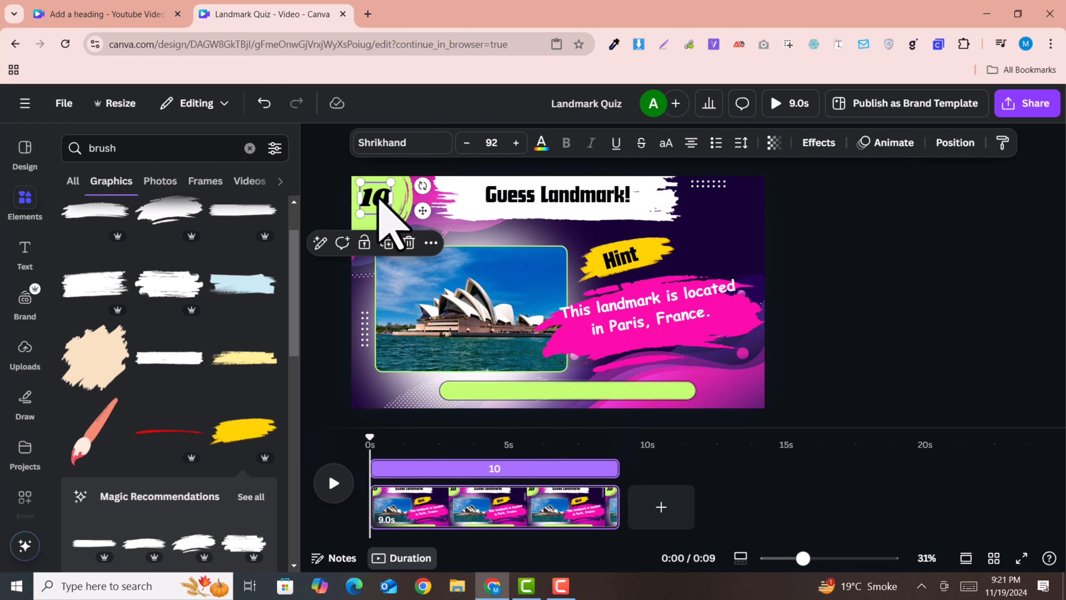
left_click(885, 142)
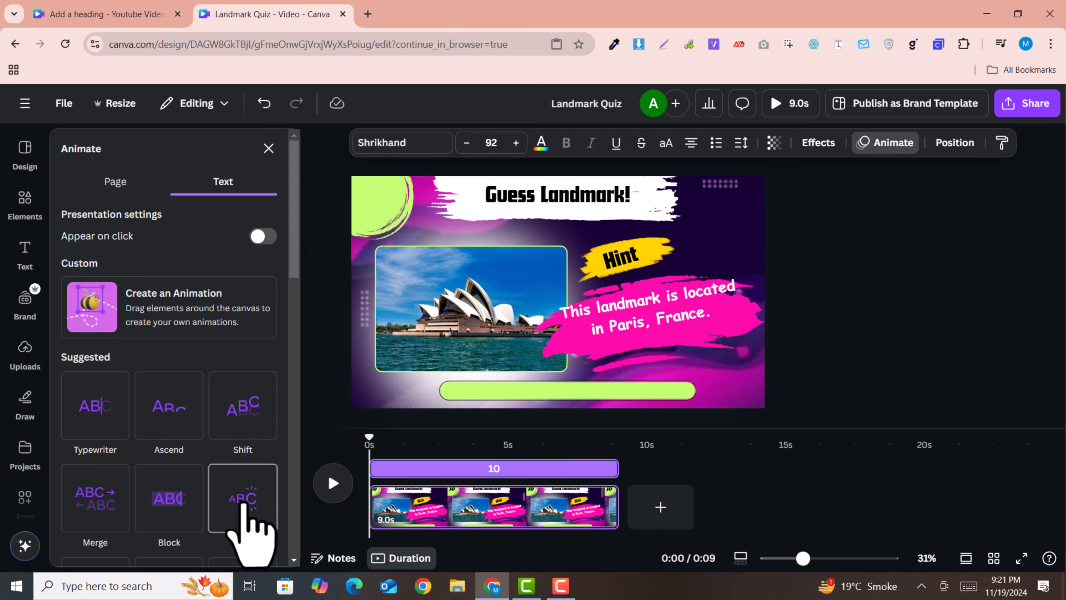
left_click(244, 511)
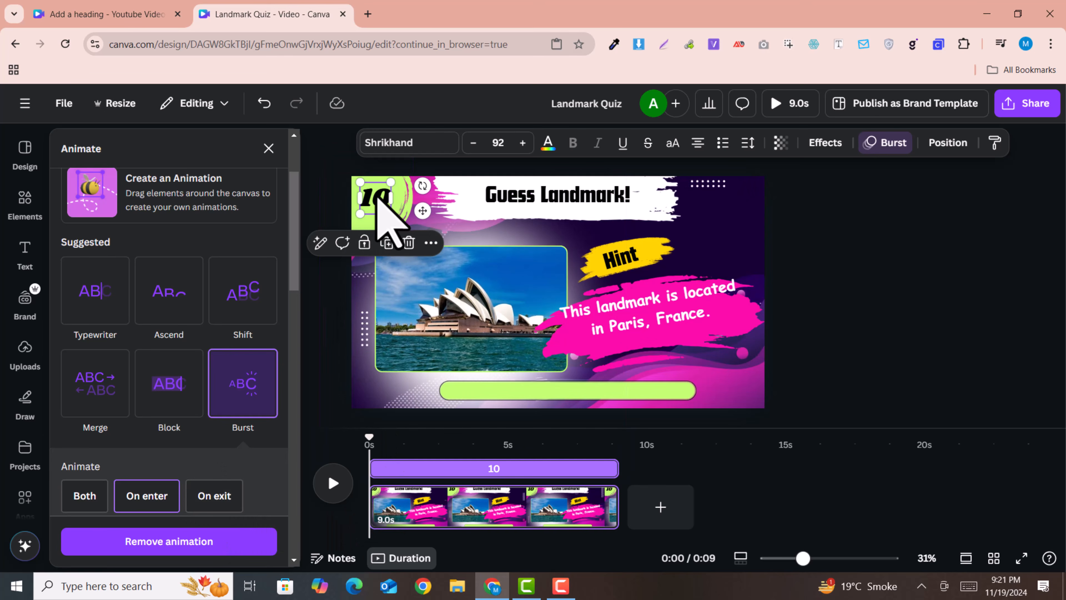
Search the audio elements for "camera click".
left_click(34, 209)
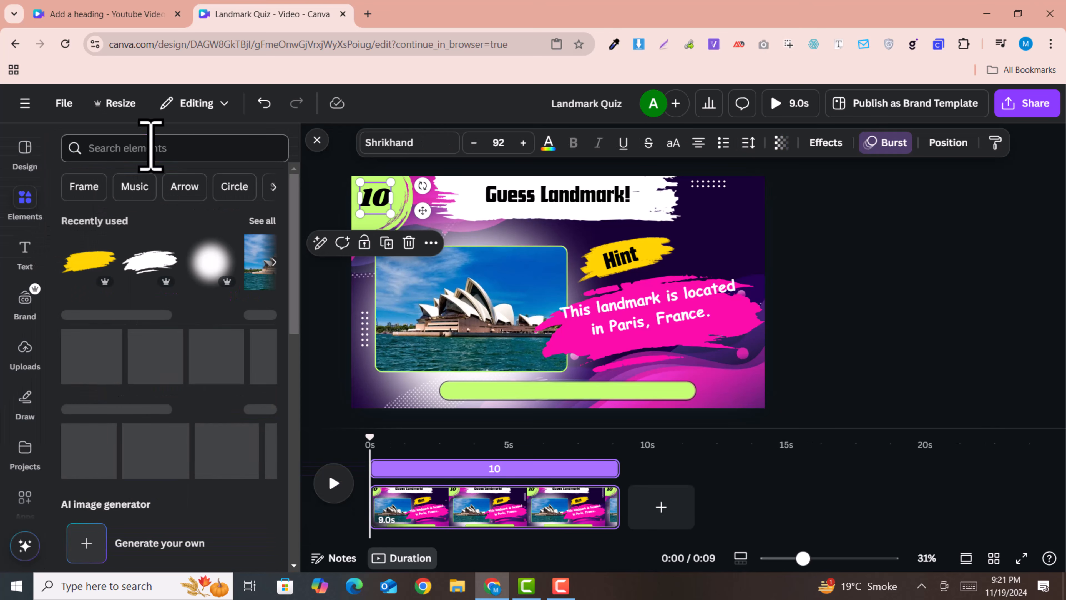
left_click(150, 148)
type("camera click")
key("Return")
left_click(96, 183)
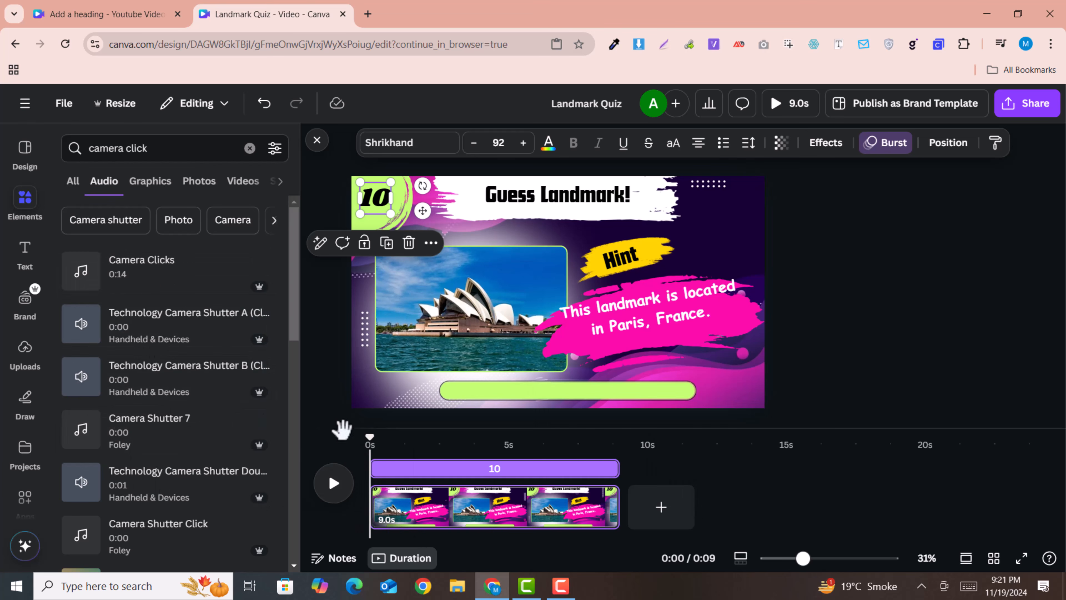
Try the Technology Camera Shutter B sound at the video's start, playing it against the badge animation, and delete it.
left_click(150, 373)
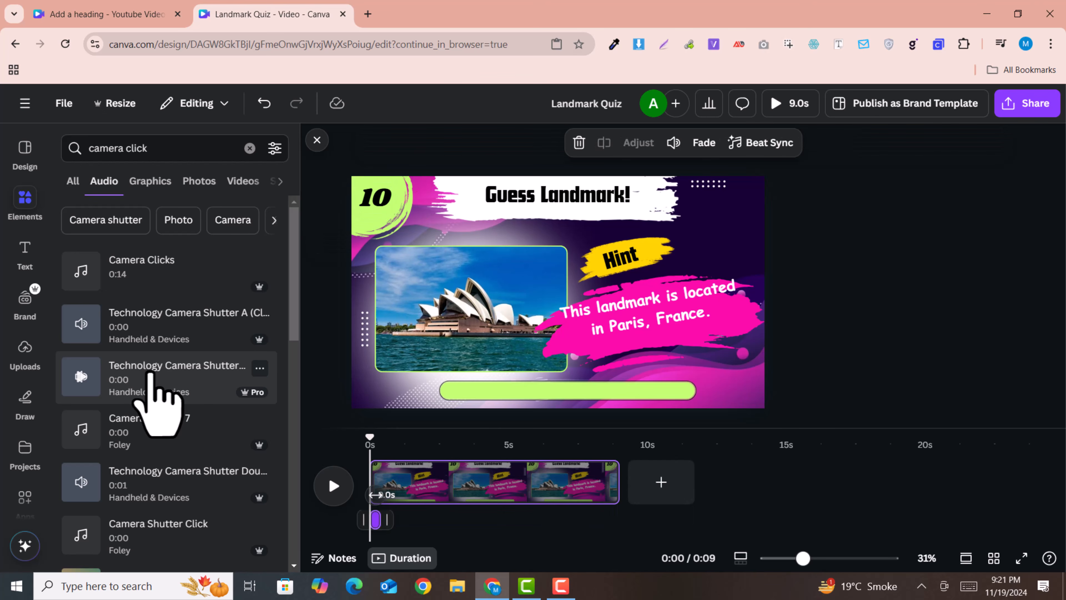
left_click(328, 489)
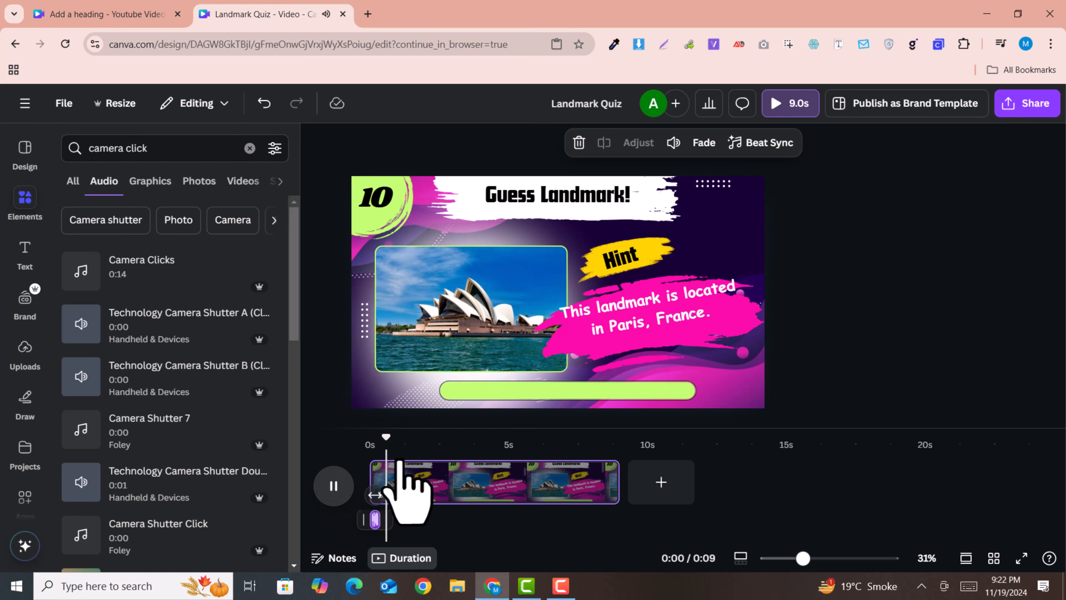
left_click_drag(374, 440, 350, 449)
left_click(342, 487)
left_click(343, 486)
left_click(345, 489)
left_click(374, 520)
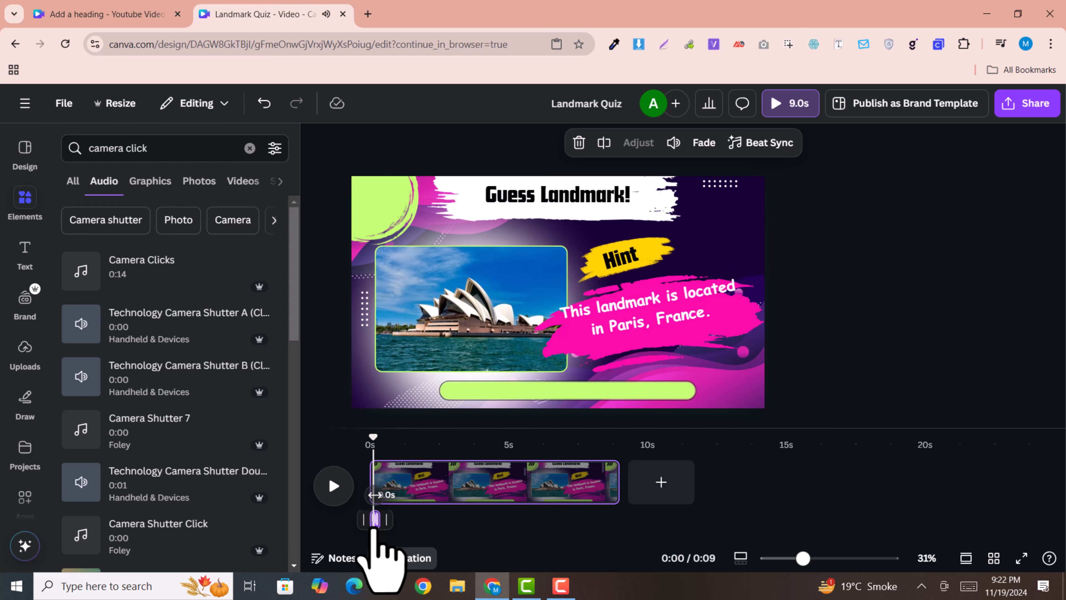
key("Delete")
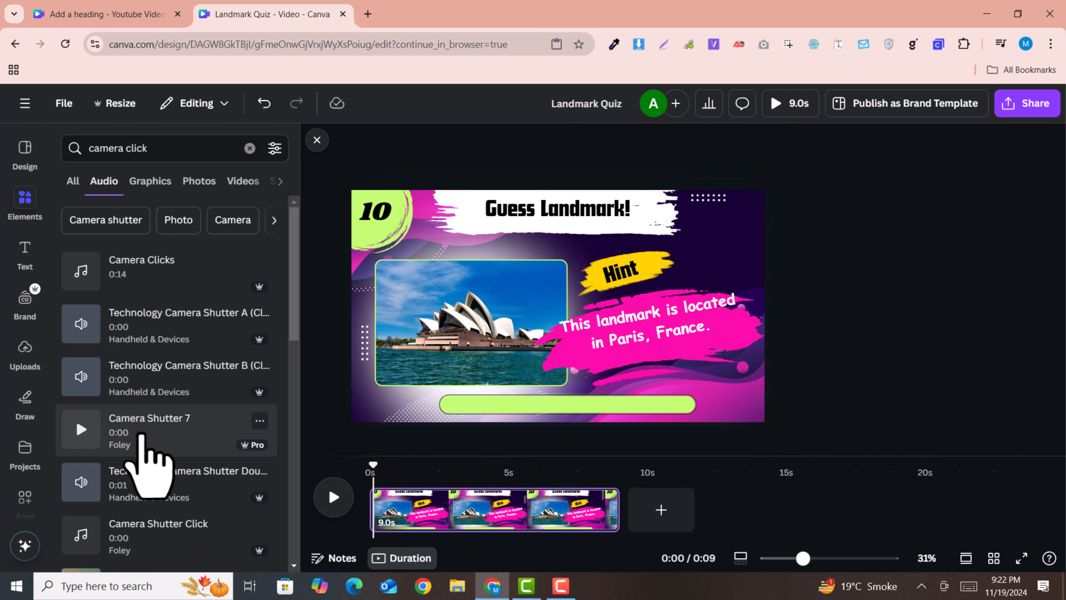
Add the Camera Shutter 7 sound at the video's start and replay the opening to check its timing with the badge.
left_click(142, 454)
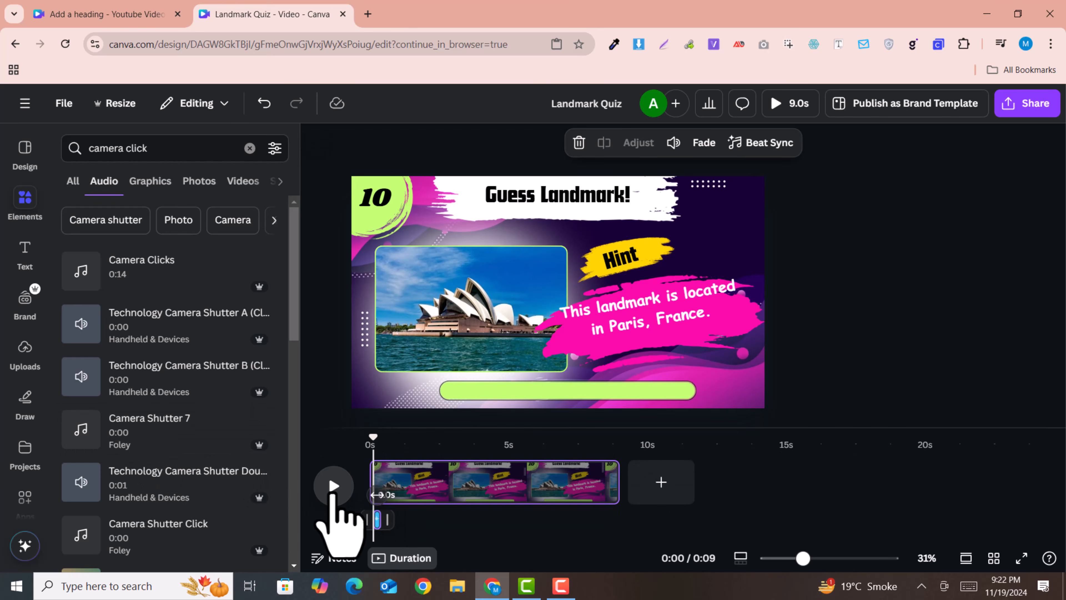
left_click(334, 487)
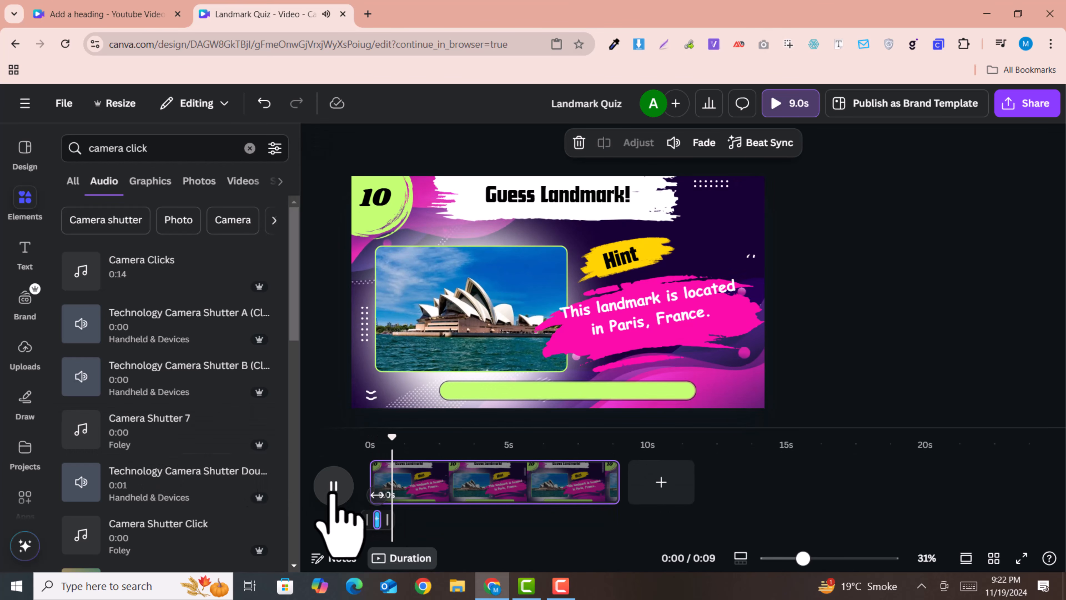
left_click_drag(400, 439, 357, 448)
left_click(336, 486)
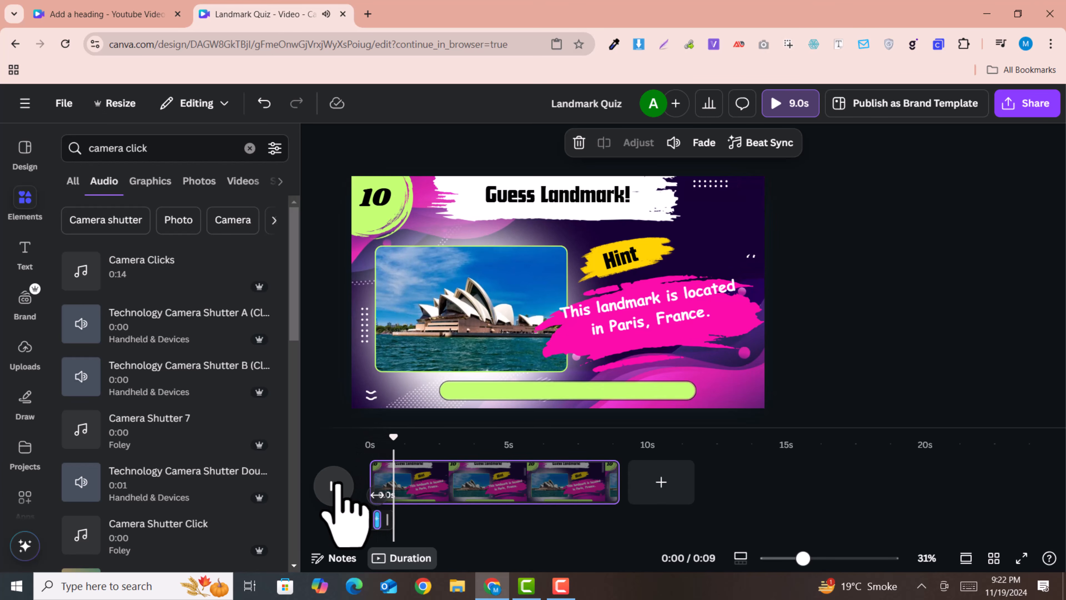
left_click(342, 483)
left_click(362, 442)
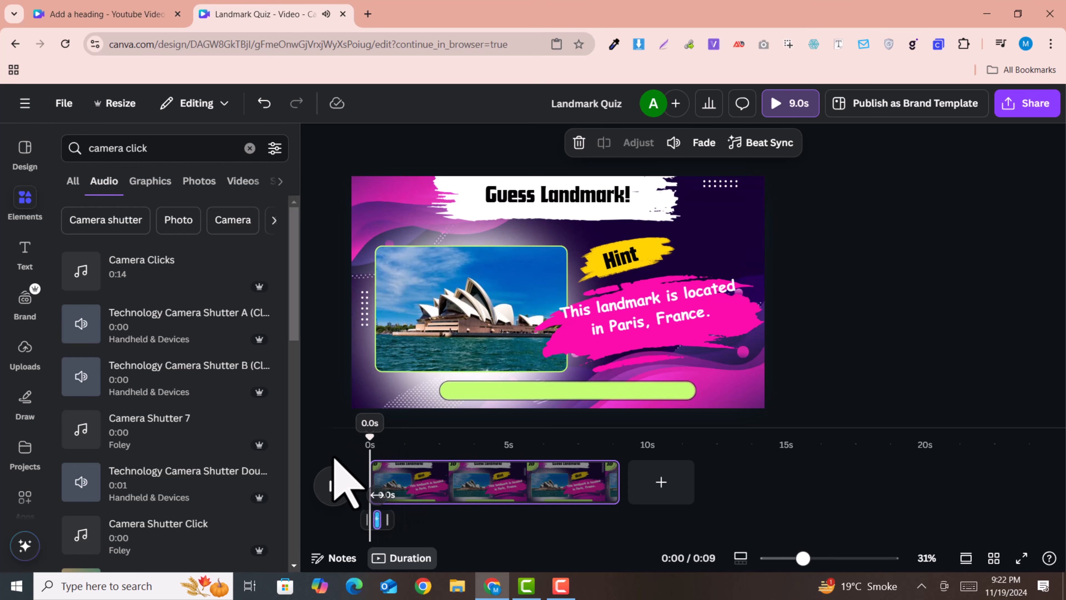
left_click(336, 486)
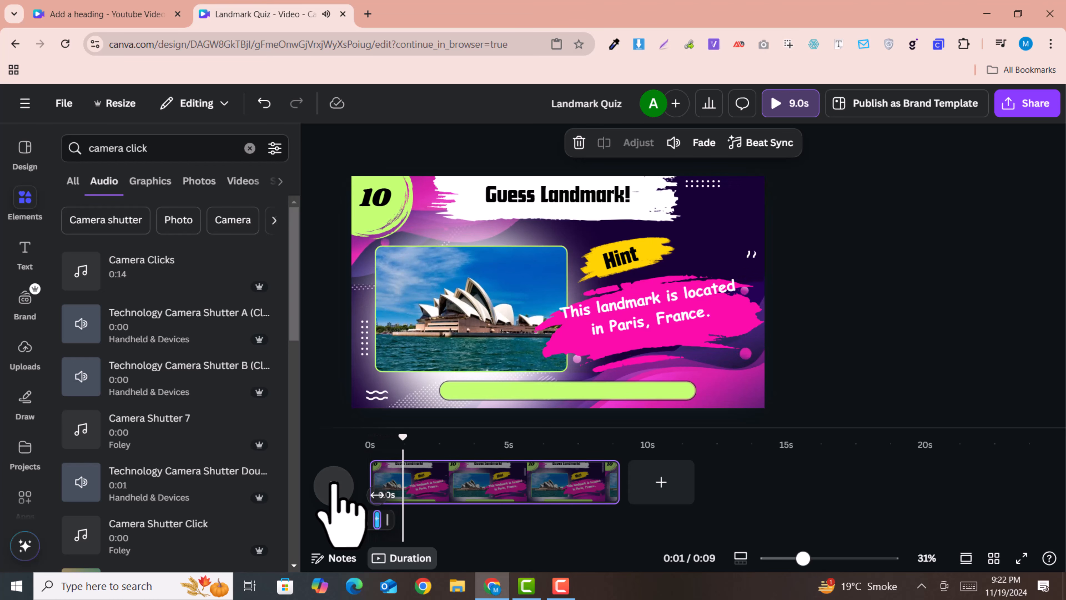
left_click(334, 485)
mouse_move(412, 439)
left_mouse_down()
mouse_move(350, 440)
mouse_move(441, 441)
mouse_move(419, 439)
left_mouse_up()
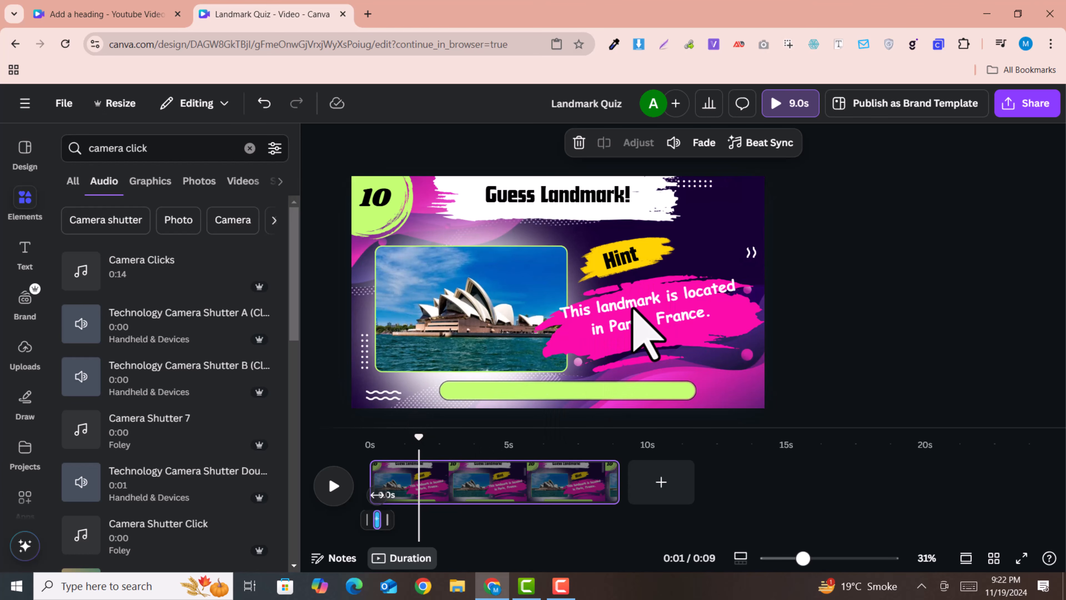
mouse_move(396, 443)
left_mouse_down()
mouse_move(355, 449)
mouse_move(406, 443)
mouse_move(378, 434)
left_mouse_up()
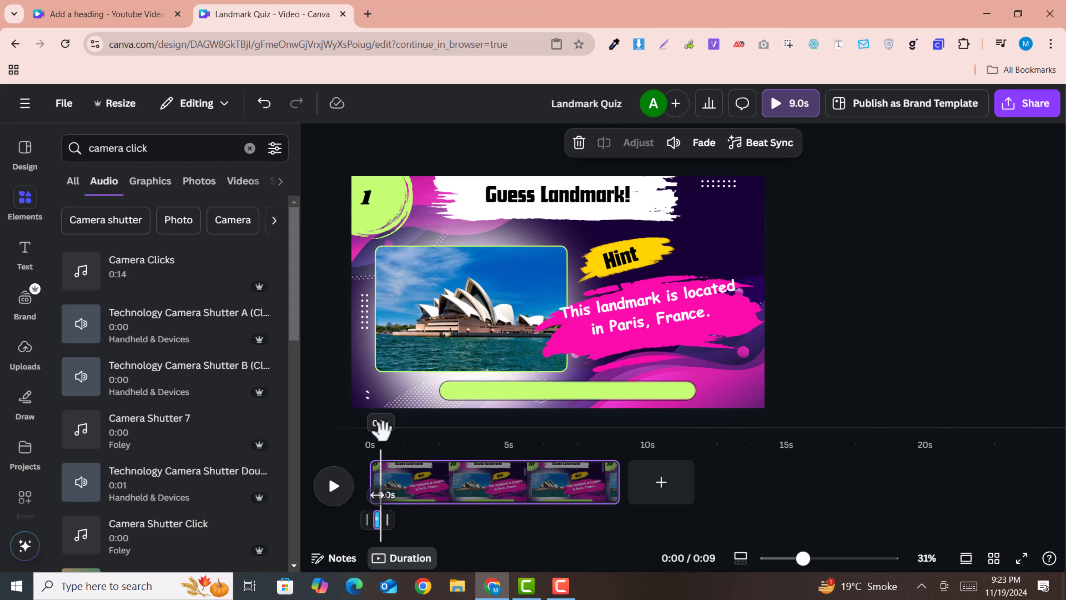
Apply the Wiggle add-on effect to the landmark photo with intensity just above the minimum, and preview the motion.
left_click(448, 290)
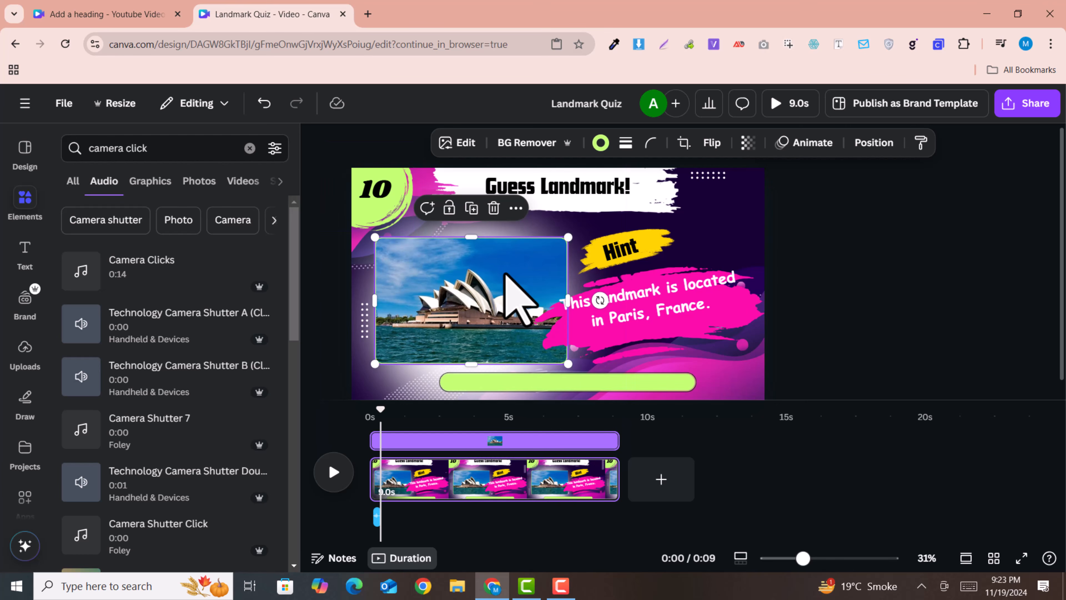
left_click(812, 153)
scroll(136, 445, "down", 5)
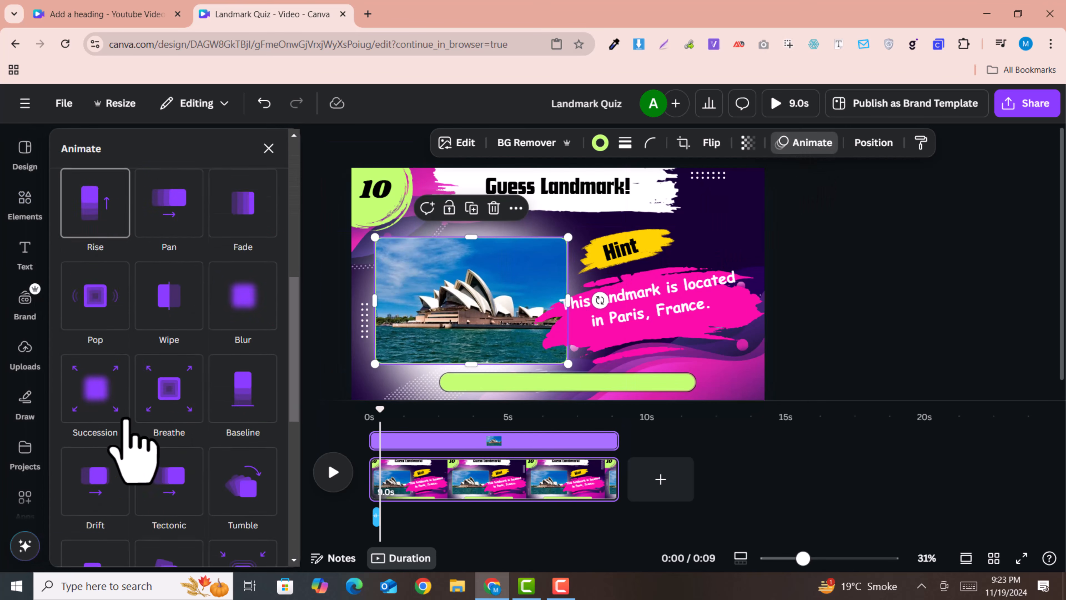
scroll(131, 441, "down", 10)
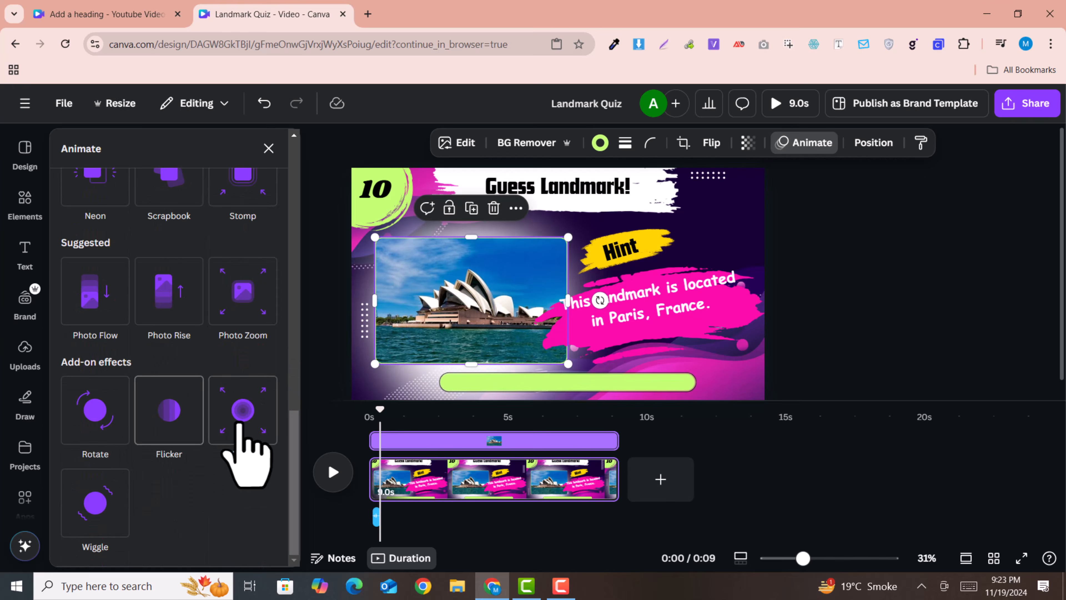
left_click(100, 500)
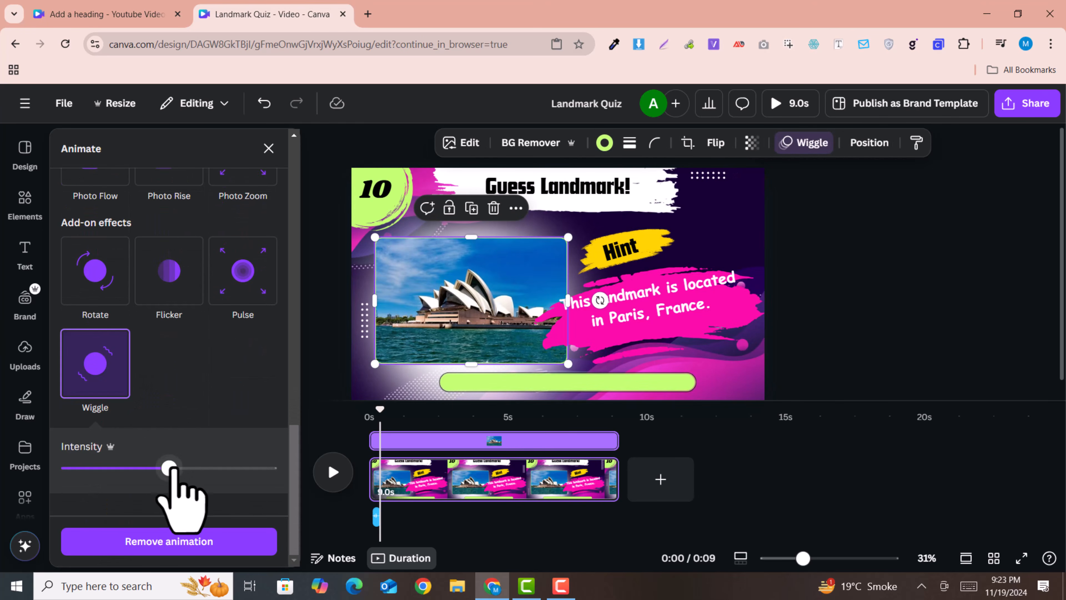
left_click_drag(169, 468, 68, 468)
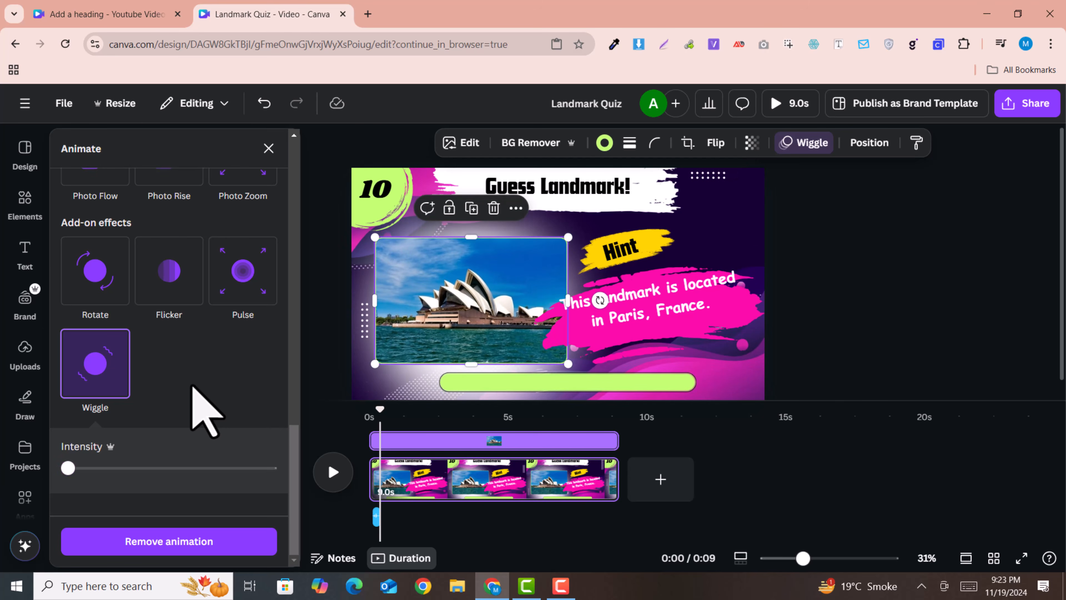
left_click(72, 467)
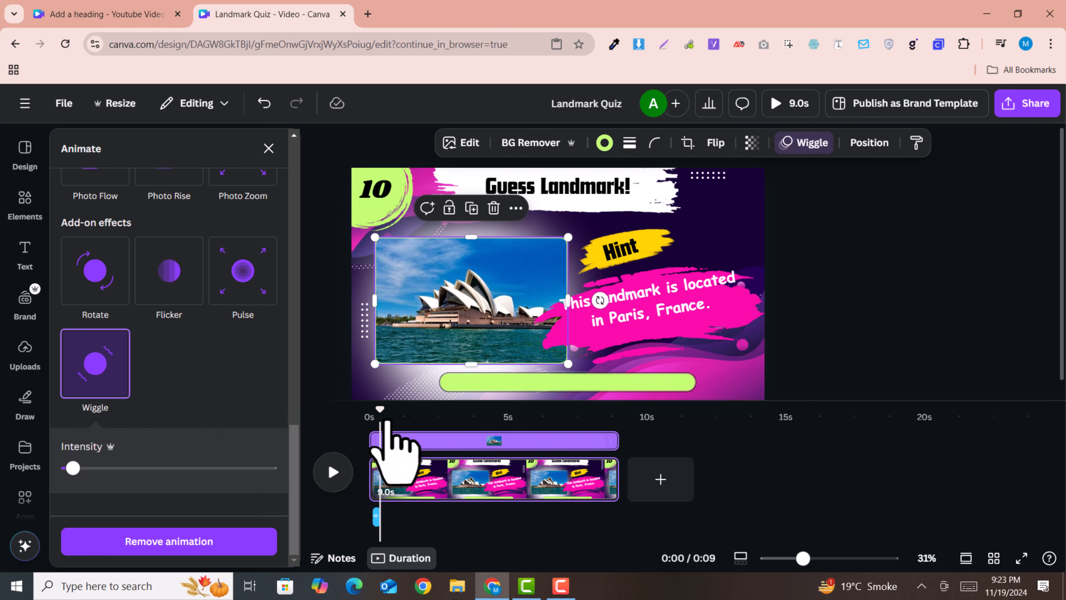
left_click_drag(381, 413, 369, 414)
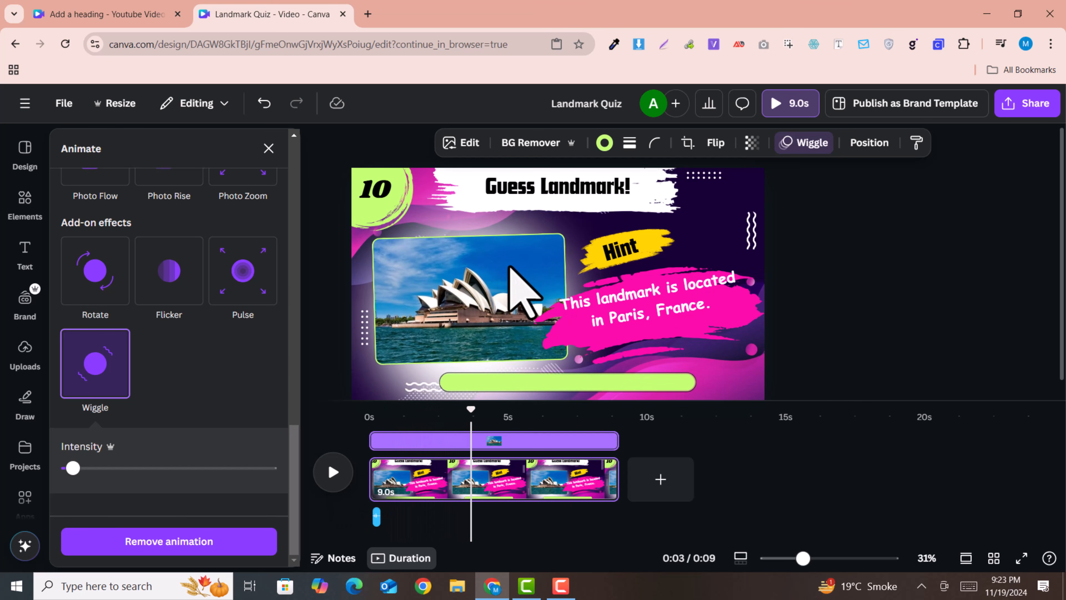
left_click_drag(472, 411, 369, 401)
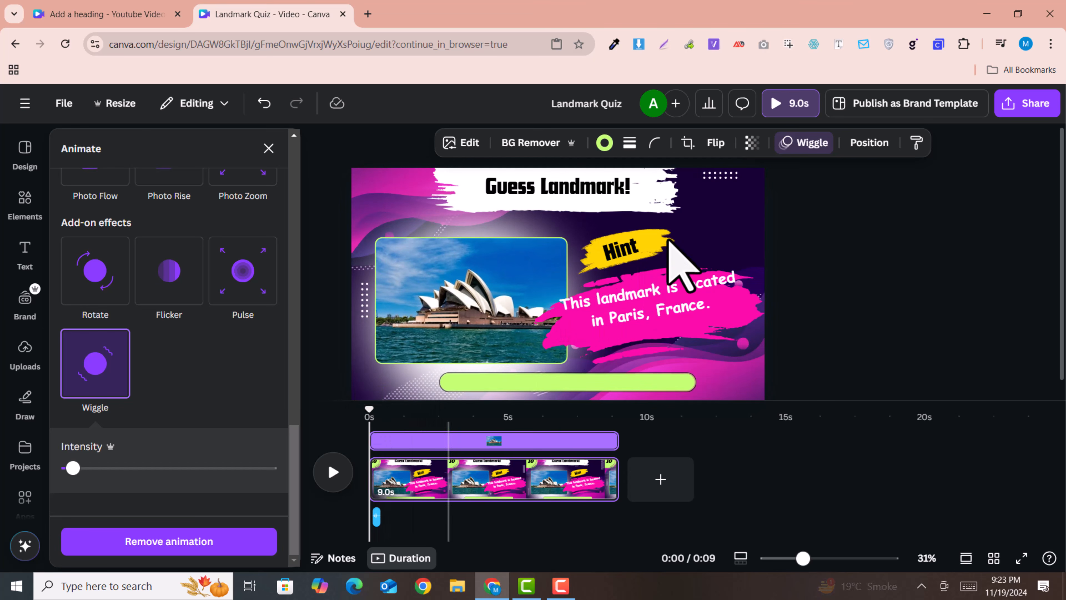
Select the yellow Hint label group, hide its element timing, and show the element timing again.
left_click(620, 252)
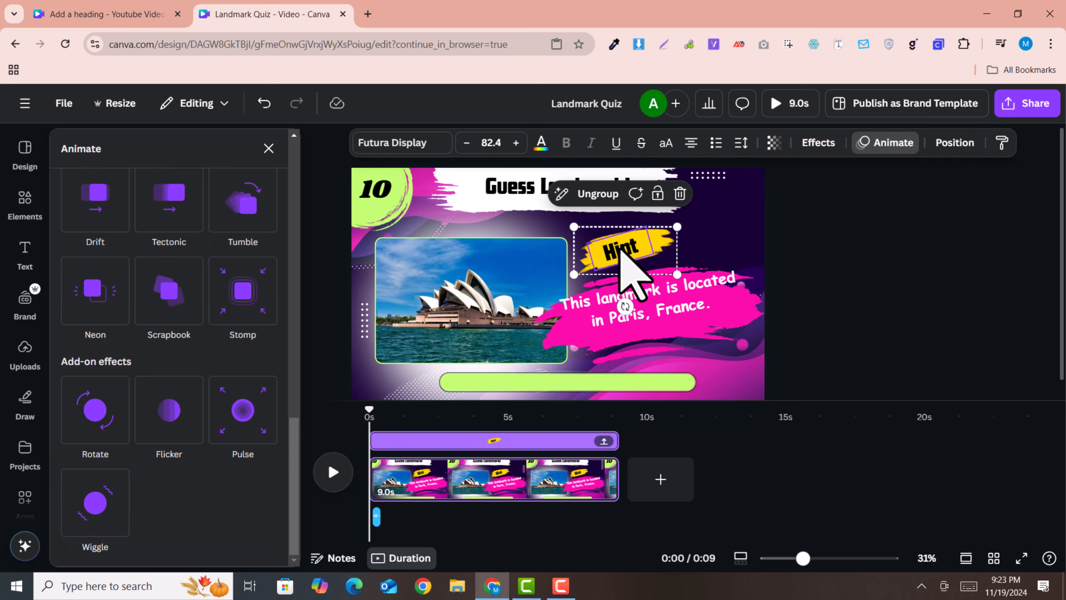
right_click(621, 252)
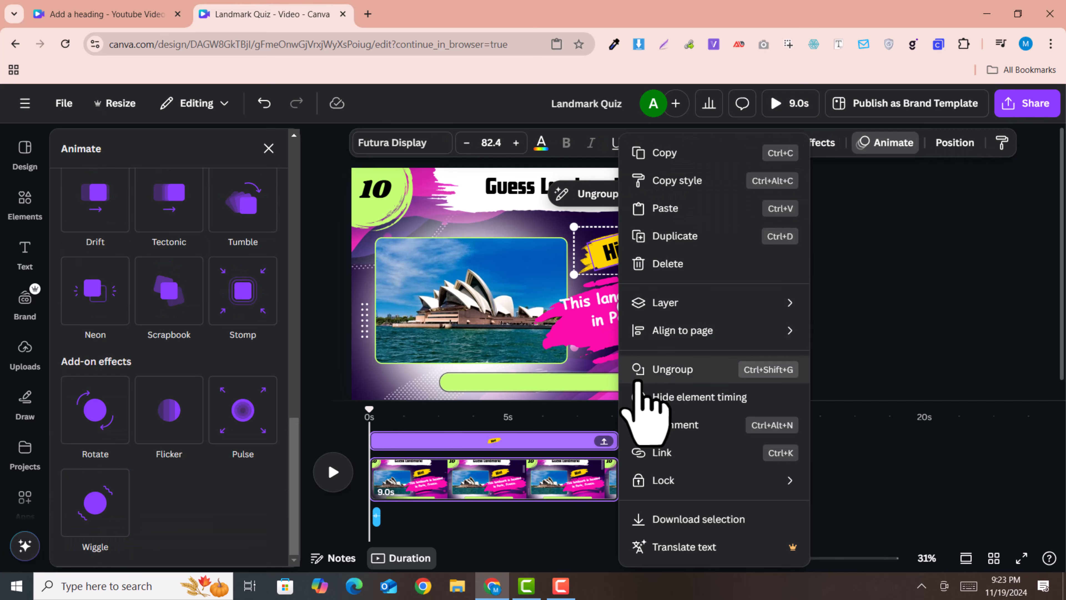
mouse_move(688, 332)
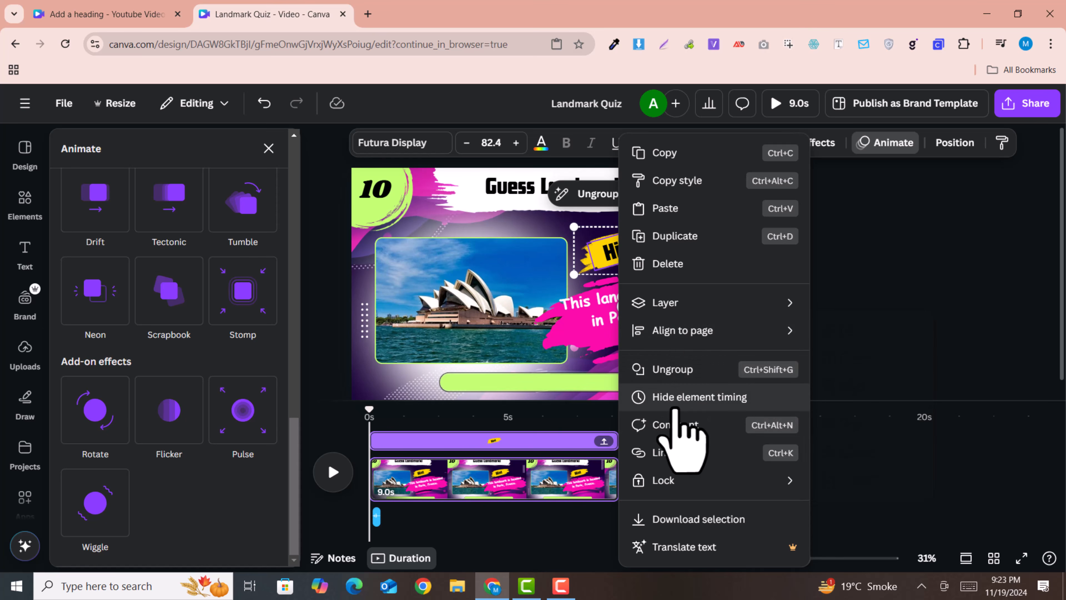
left_click(675, 398)
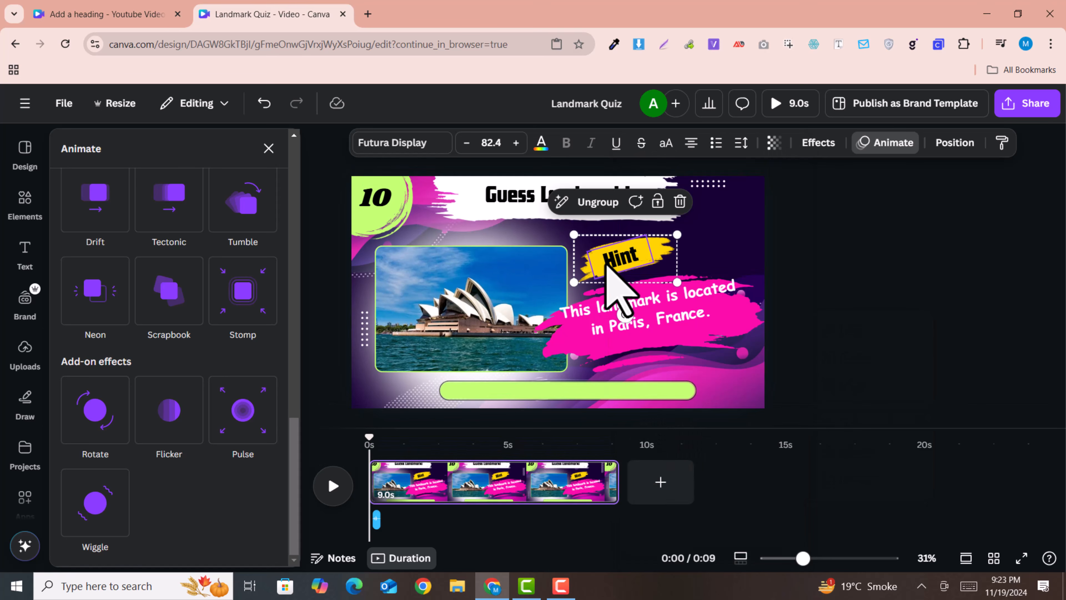
right_click(607, 265)
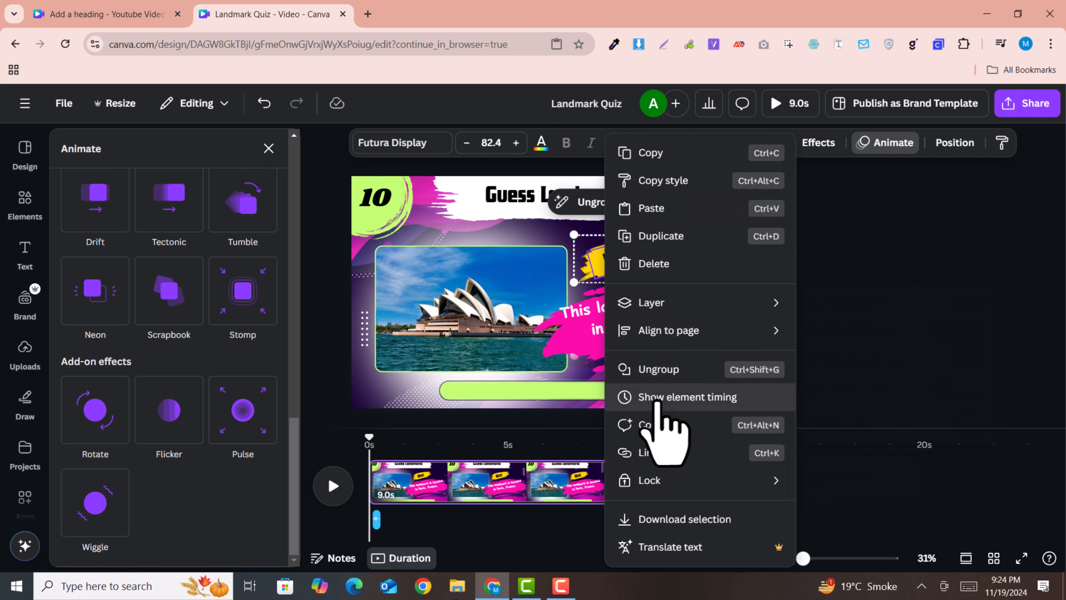
left_click(656, 398)
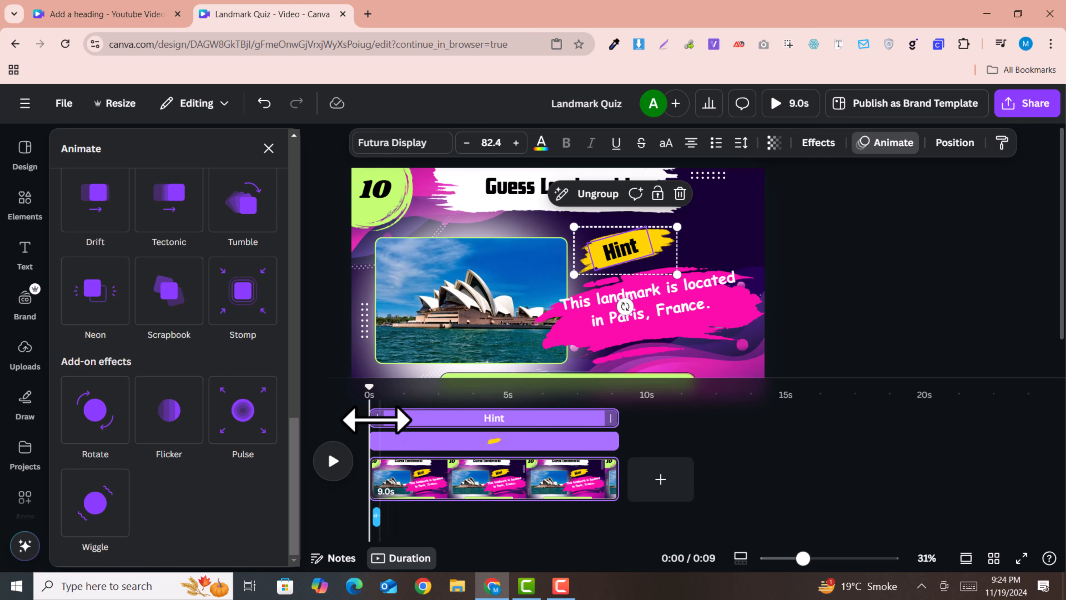
Delay the start of the Hint text and its yellow brush stroke, shortening the text to 7.9 s, and preview their entrance.
left_click_drag(377, 418, 399, 420)
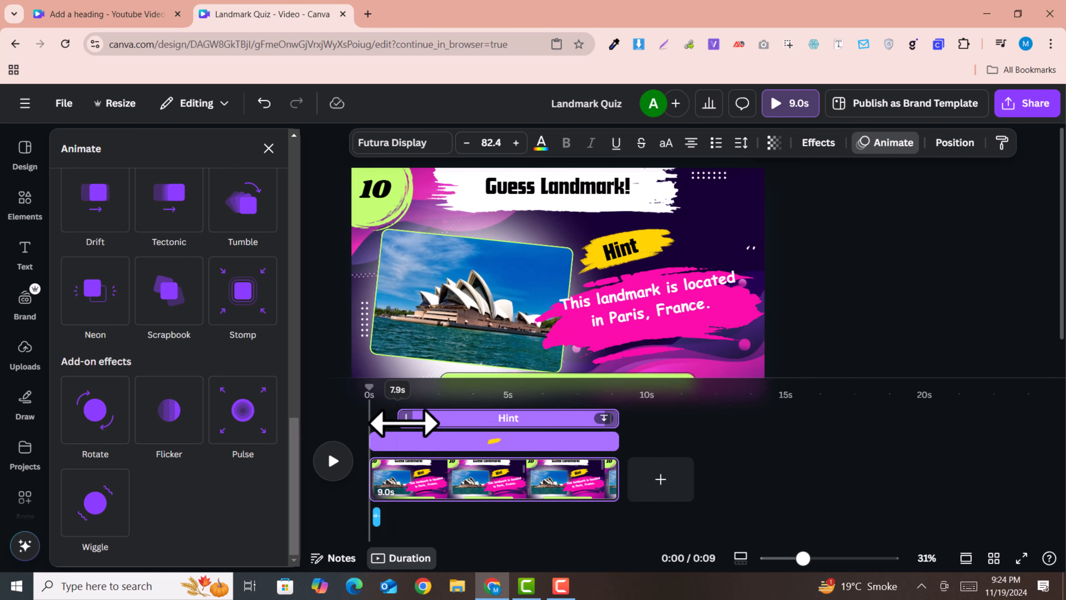
left_click_drag(398, 441, 404, 439)
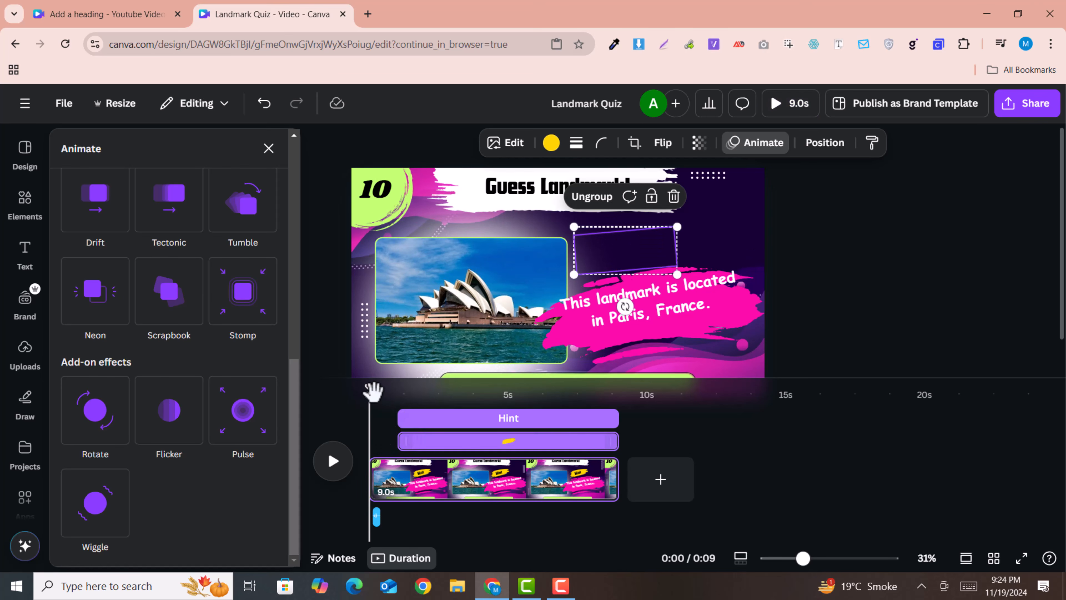
left_click(338, 461)
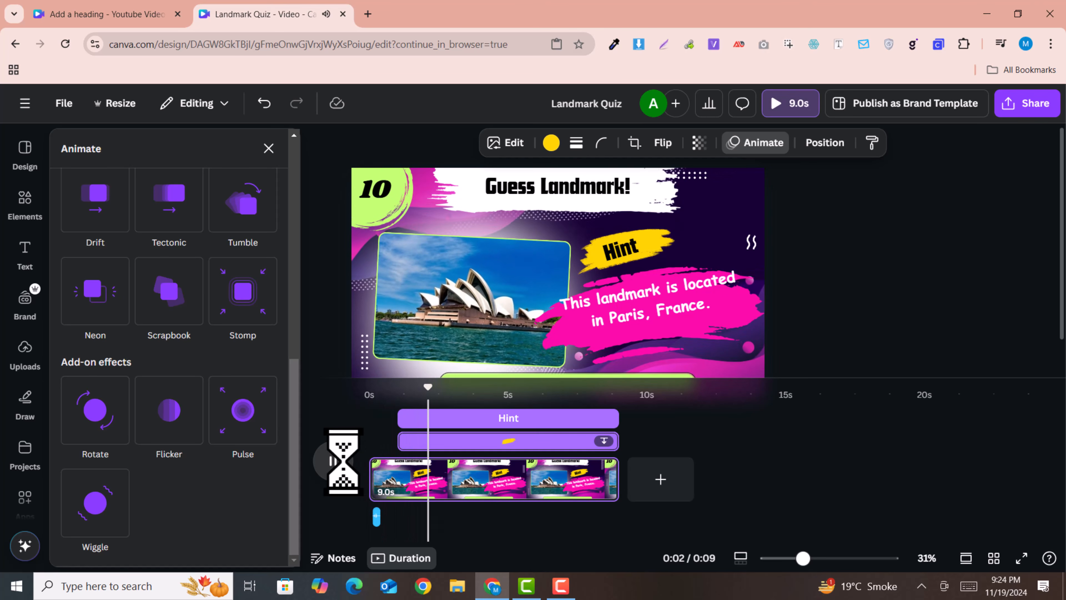
left_click(338, 462)
left_click_drag(438, 390, 385, 389)
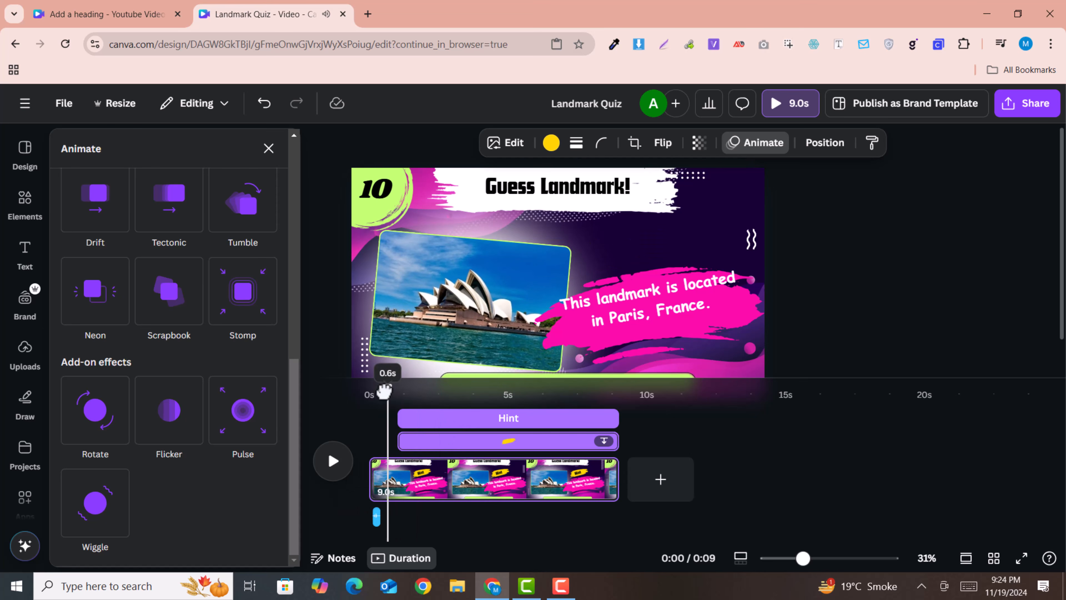
left_click(336, 461)
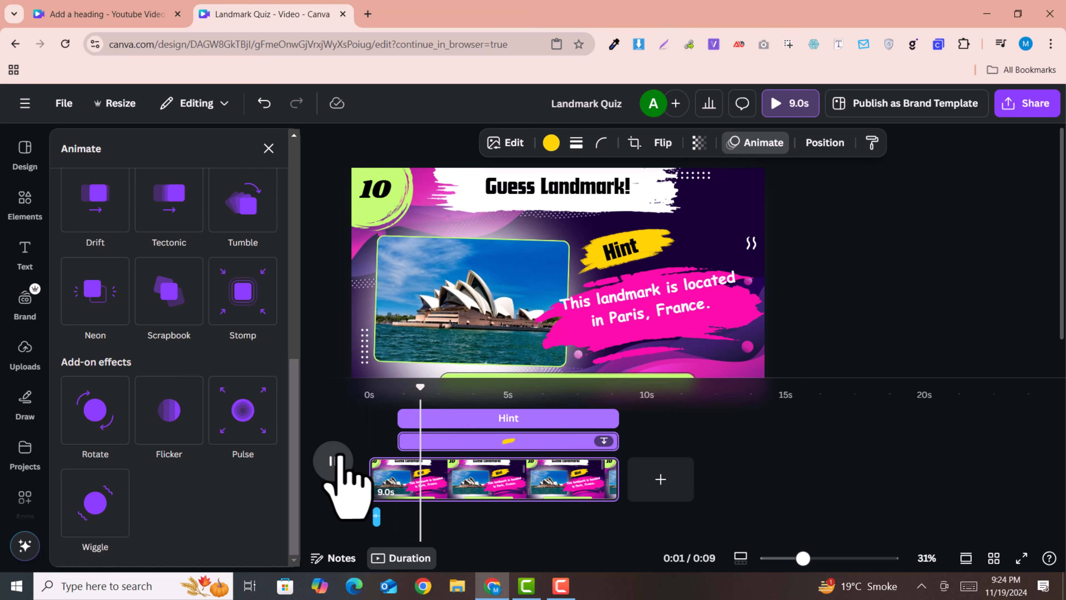
left_click(336, 461)
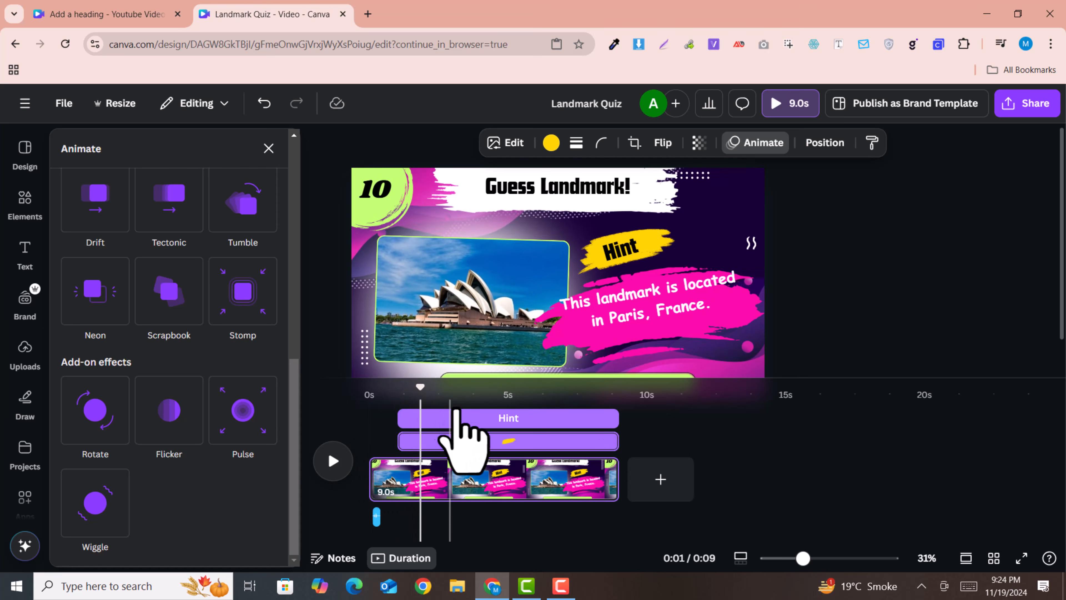
Shorten the pink hint sentence group to 7.9 s so it starts together with the Hint label, and replay the opening.
left_click(639, 311)
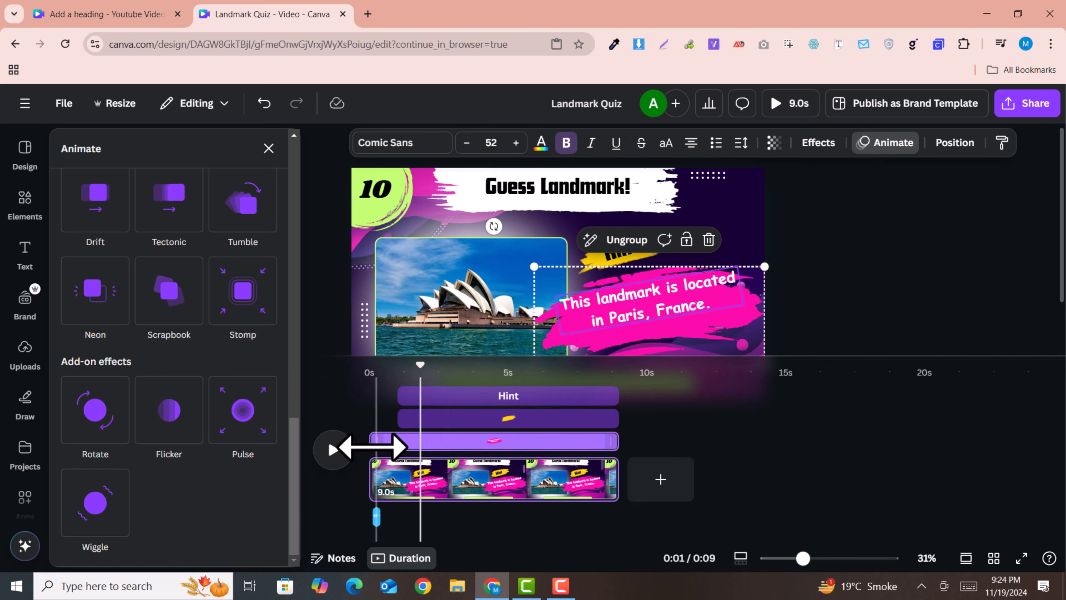
left_click_drag(369, 442, 396, 443)
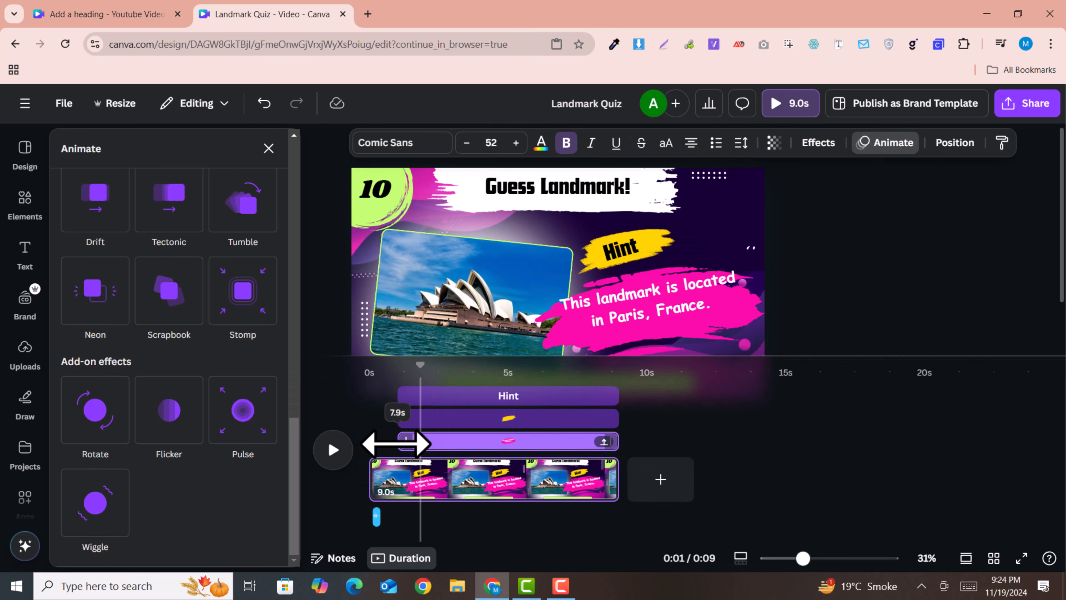
left_click_drag(420, 364, 369, 366)
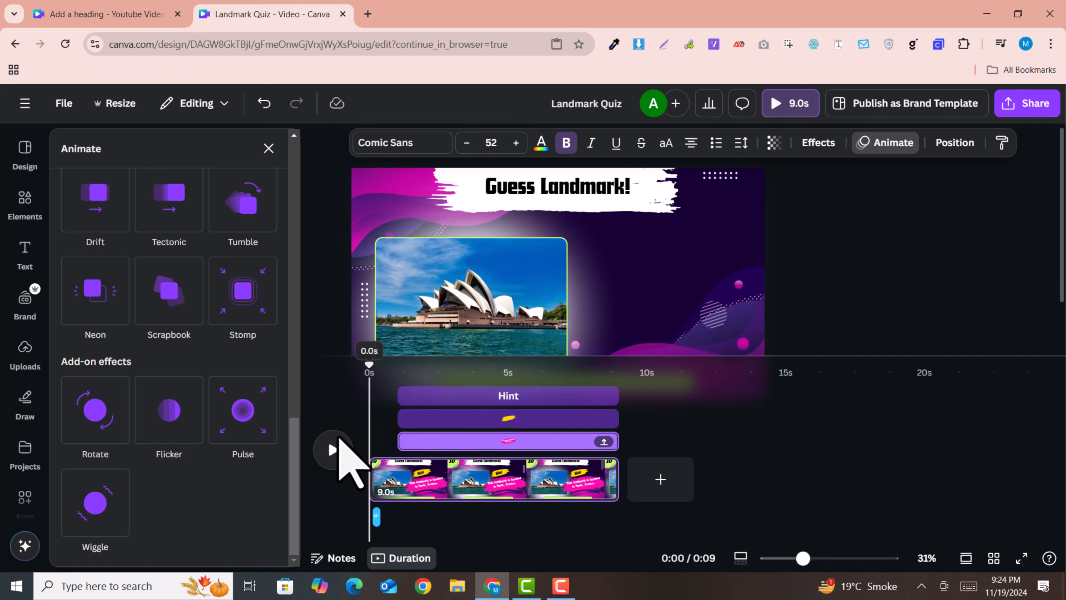
left_click(332, 449)
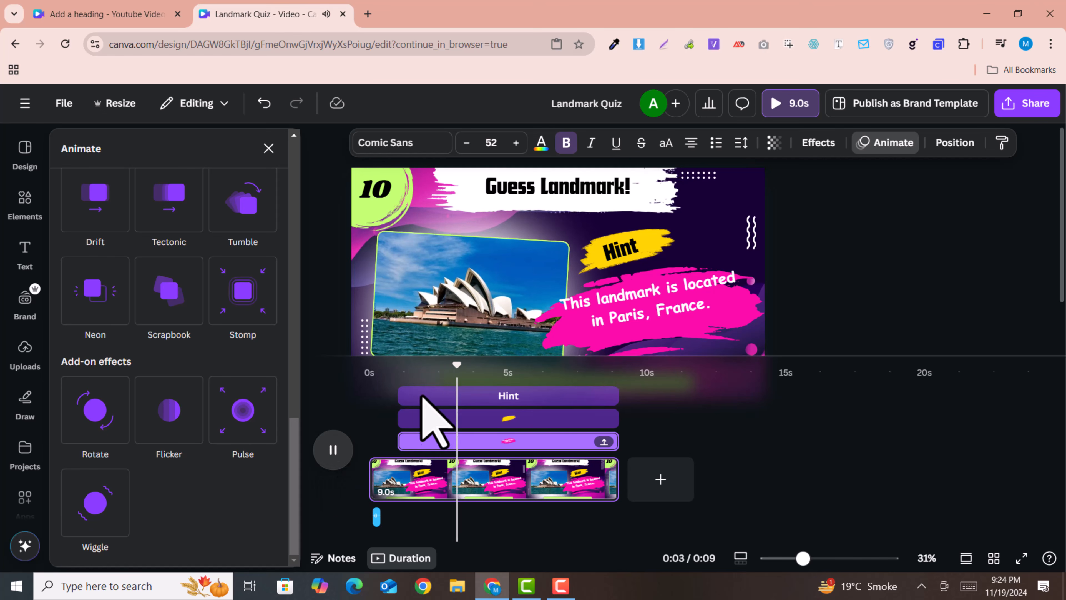
left_click(455, 367)
left_click_drag(455, 367, 361, 382)
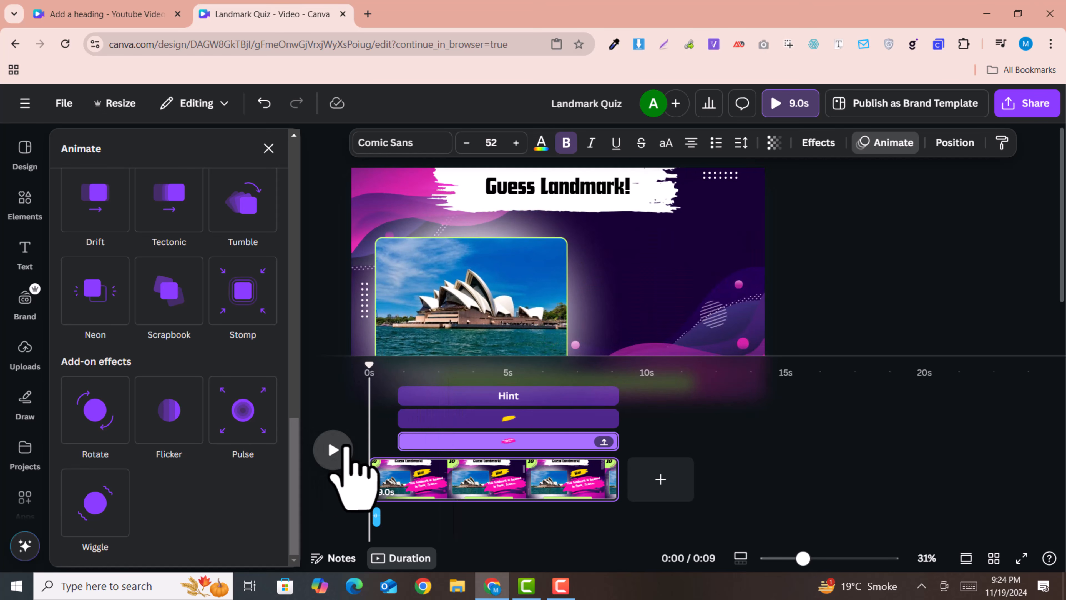
left_click(343, 449)
left_click(343, 449)
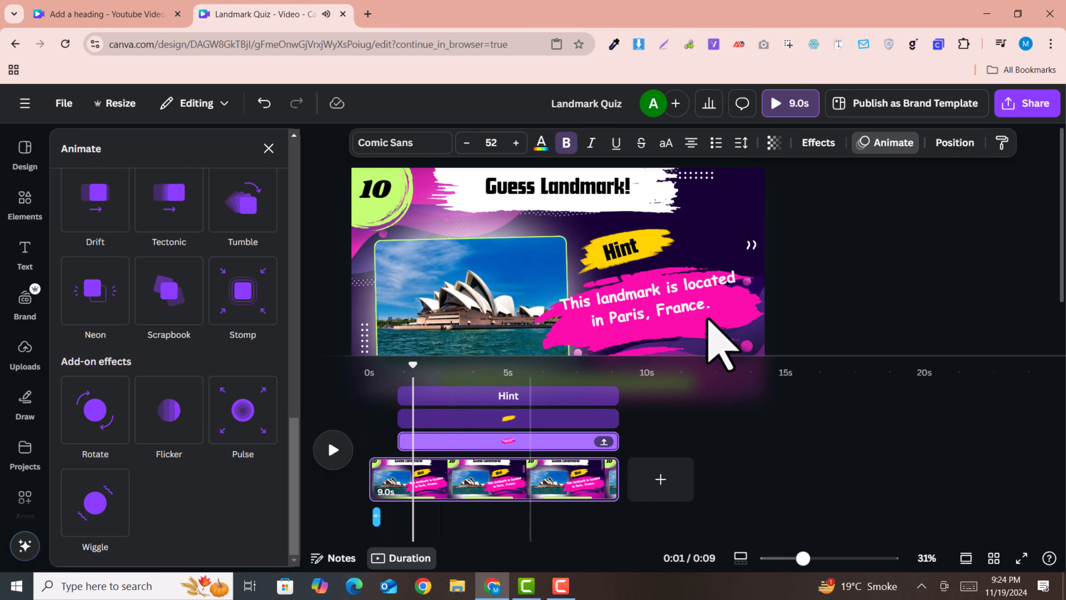
Open the text animation options for the Hint label and browse the suggested animations.
scroll(672, 245, "down", 2)
left_click(634, 197)
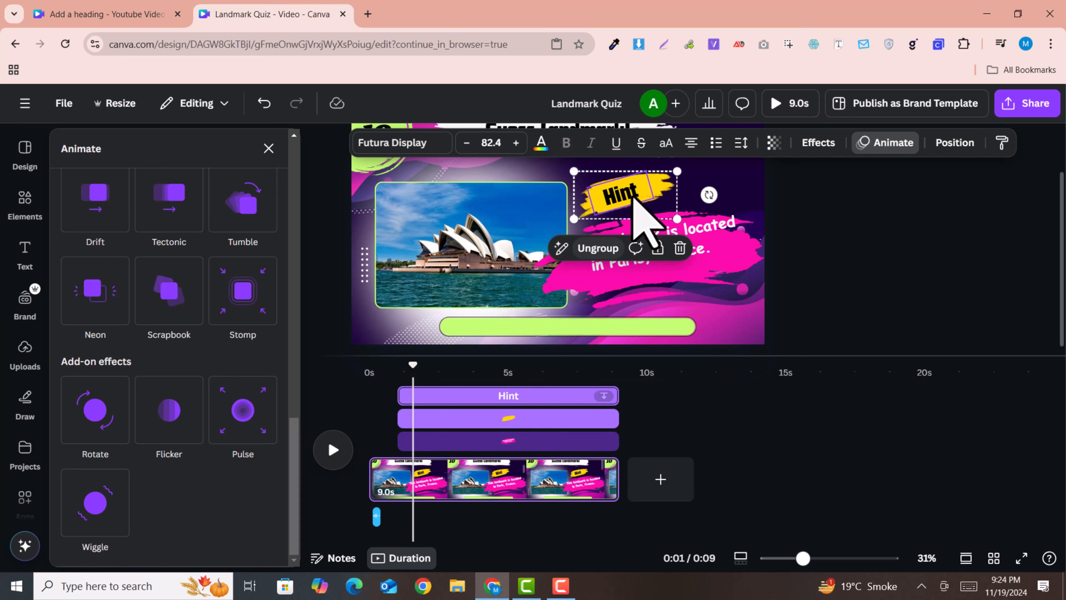
left_click(894, 145)
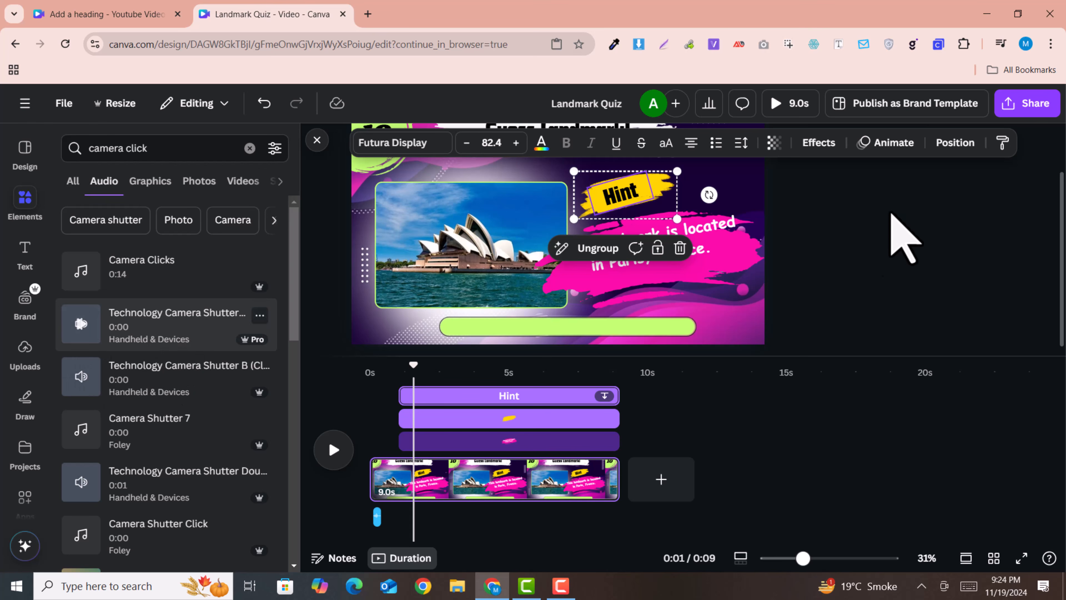
left_click(890, 152)
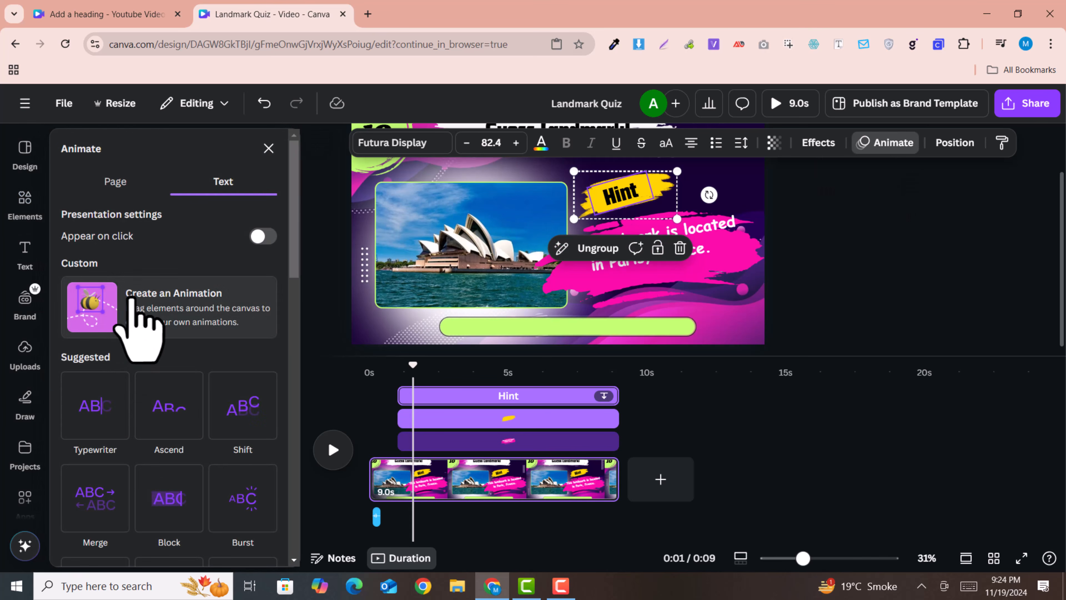
scroll(147, 453, "down", 3)
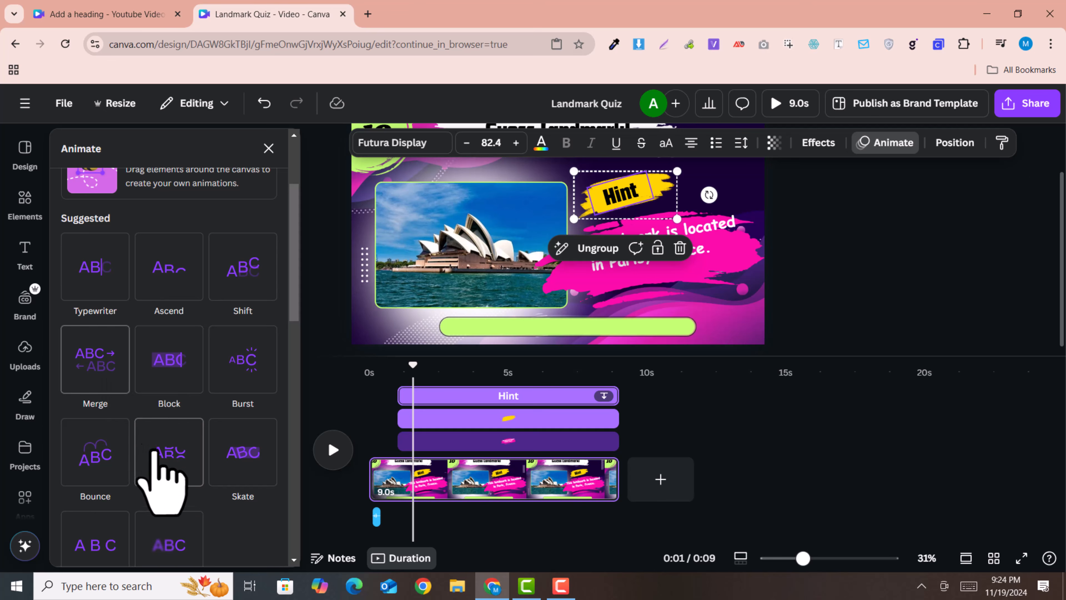
Apply the Roll entrance animation to the Hint label and the Burst entrance animation with raised intensity to the landmark sentence.
left_click(169, 460)
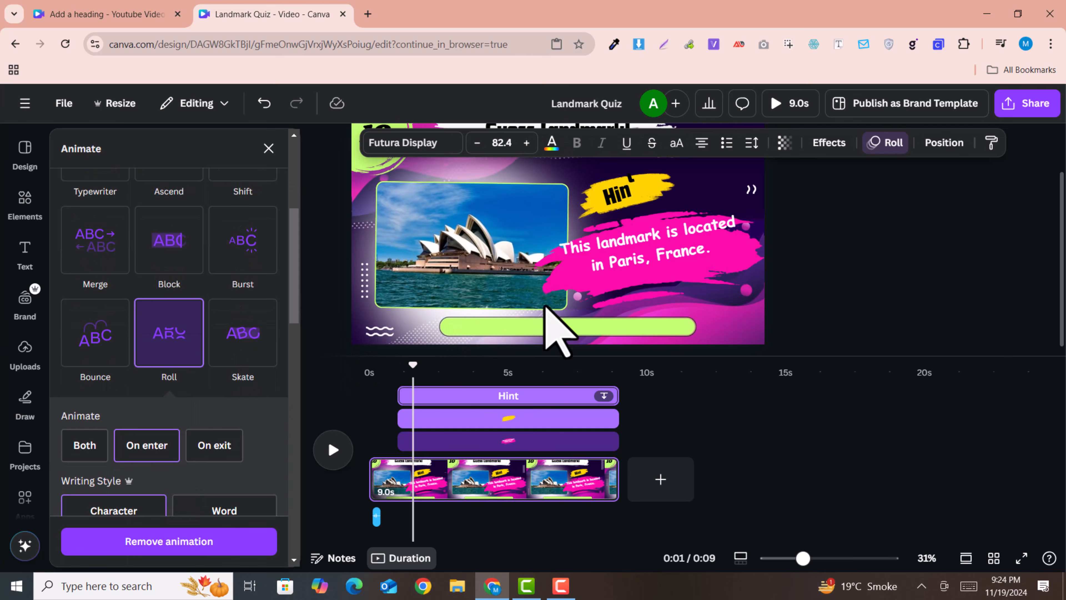
left_click(706, 258)
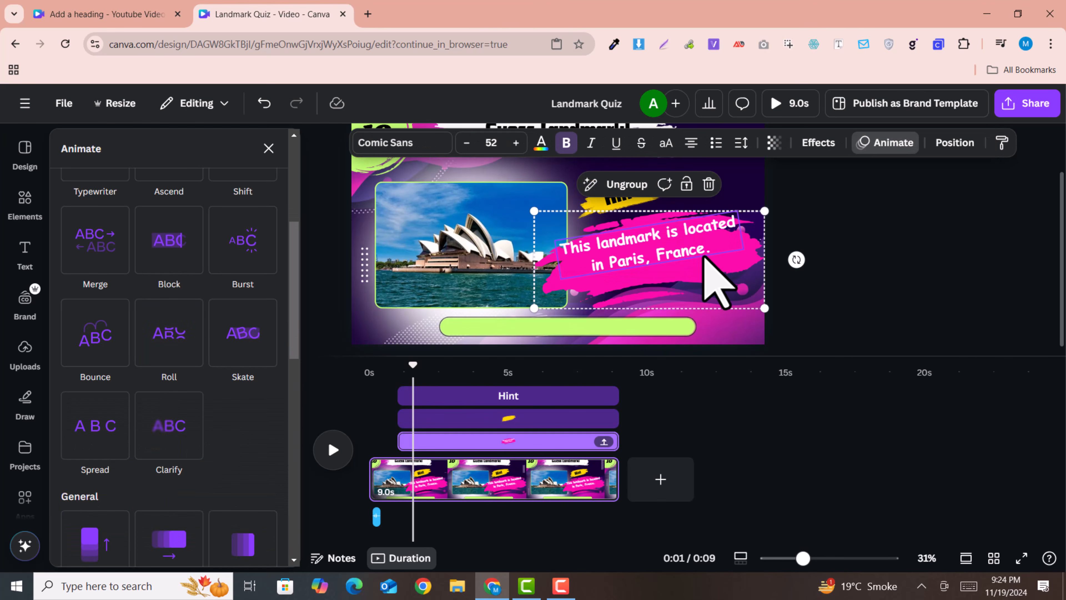
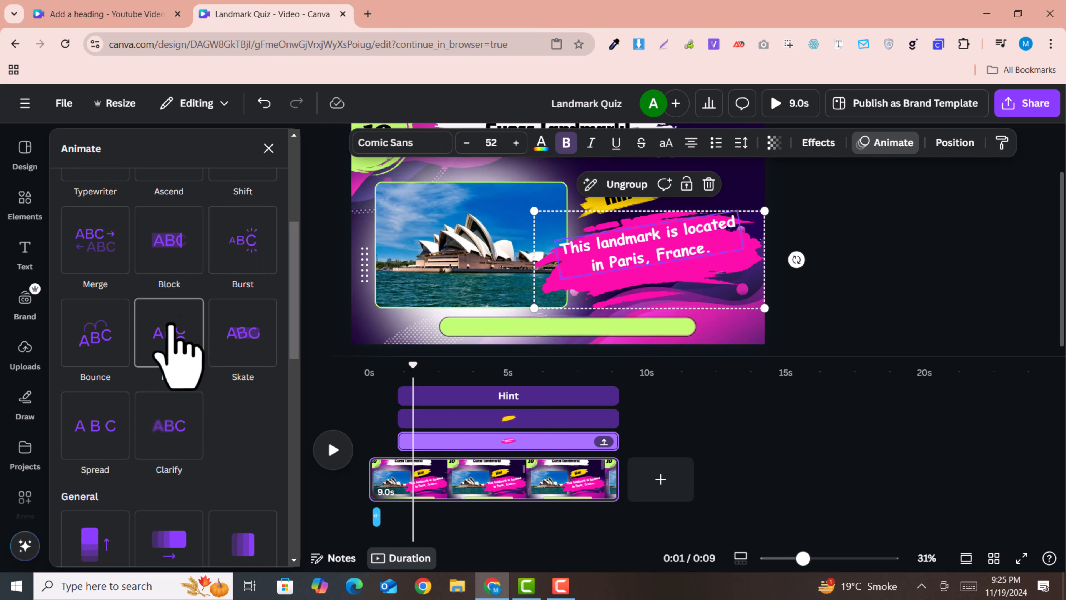
left_click(242, 252)
left_click_drag(164, 412, 255, 410)
left_click(405, 364)
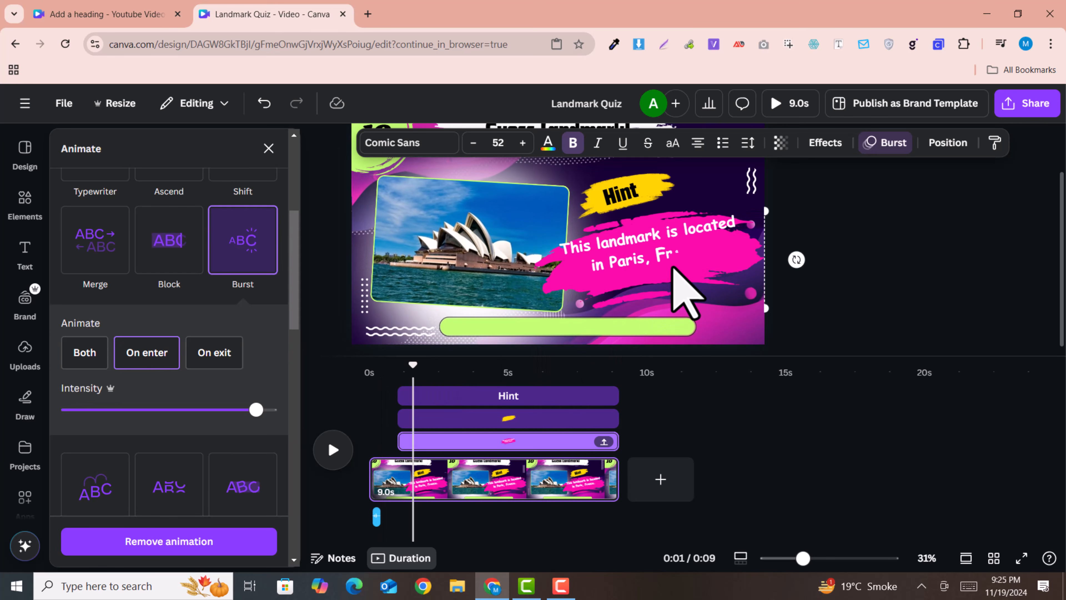
Apply the Pop entrance animation to the whole group holding the landmark sentence and its pink brush stroke.
left_click(673, 268)
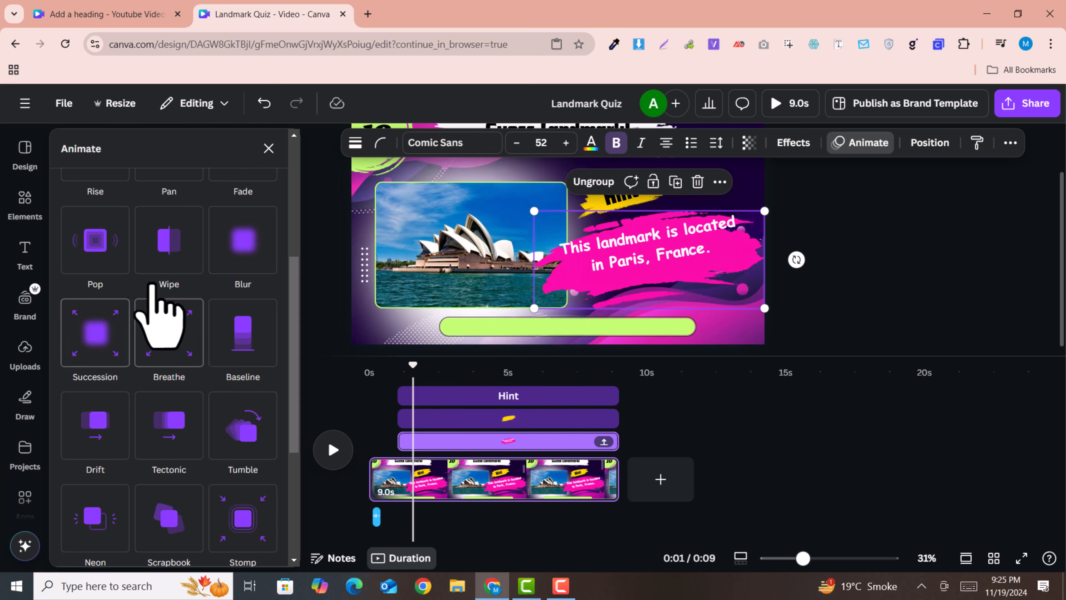
left_click(180, 269)
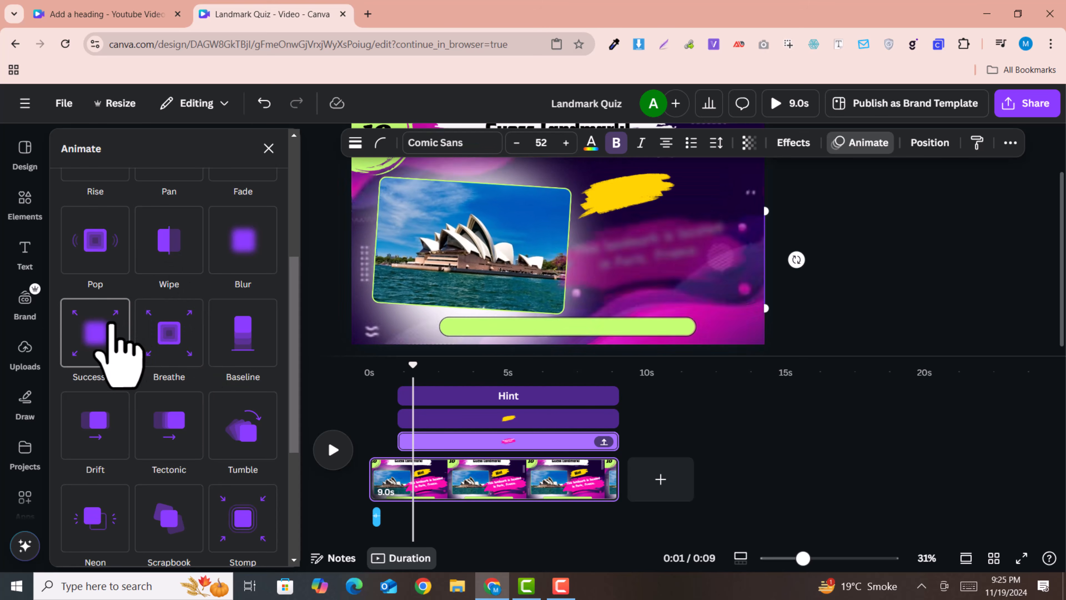
left_click(86, 269)
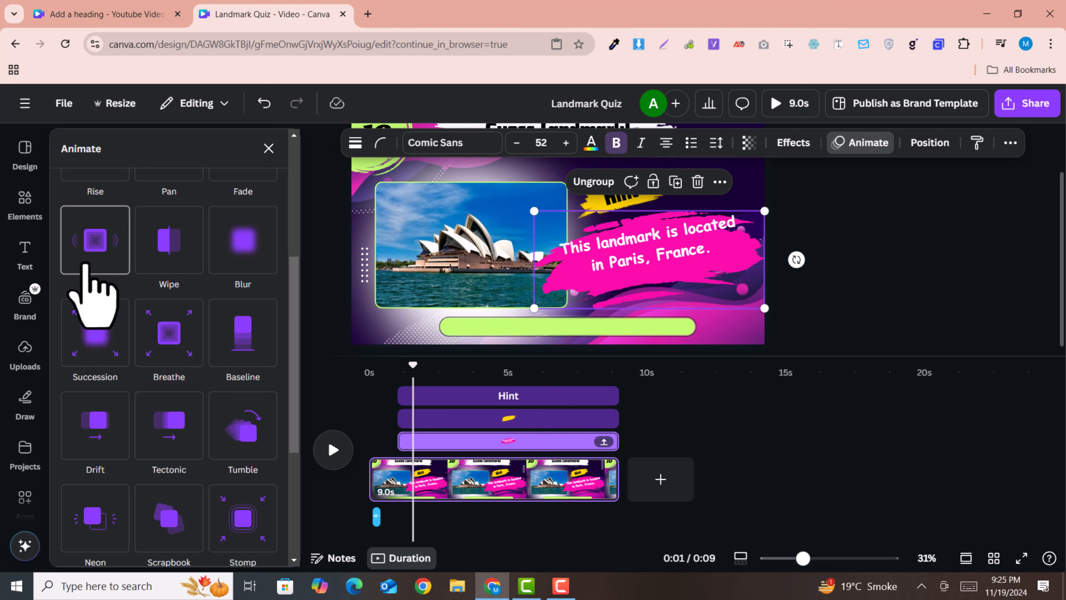
left_click(85, 267)
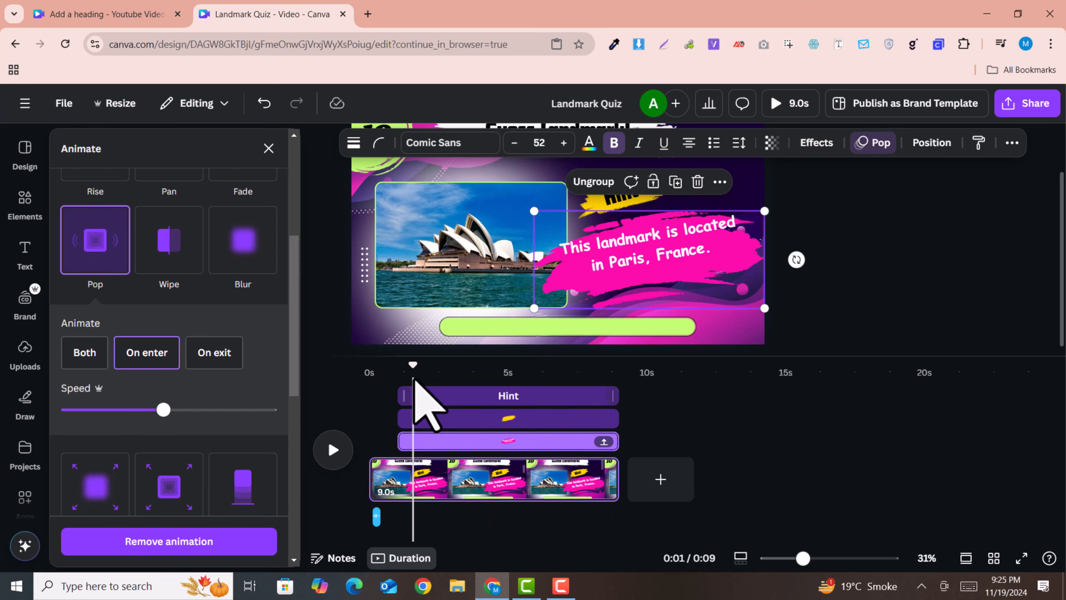
Play the page from the beginning to check the entrance animations of the hint elements.
left_click(371, 373)
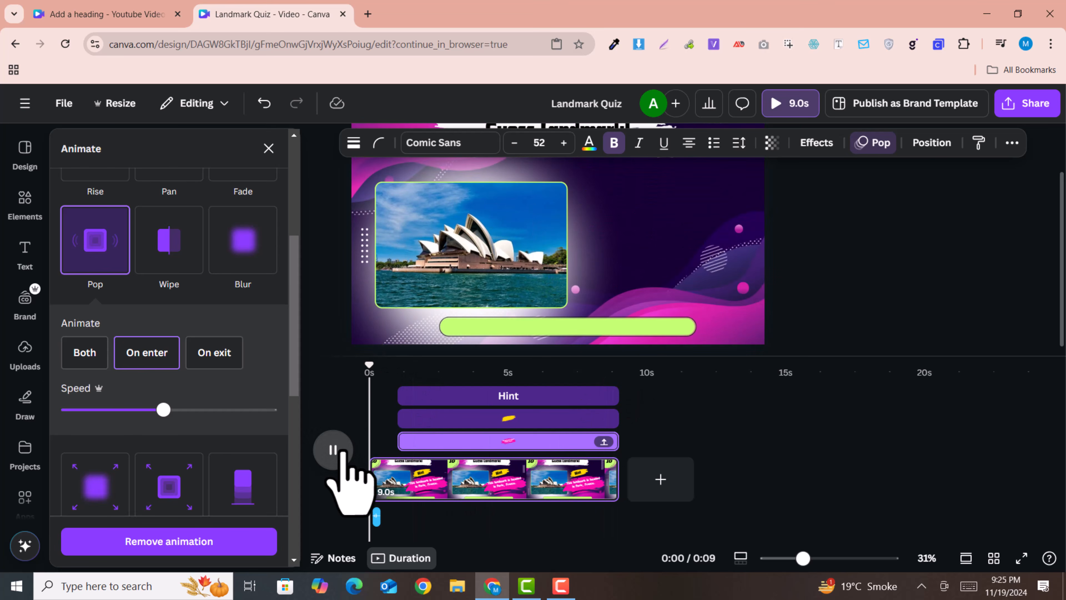
left_click(336, 451)
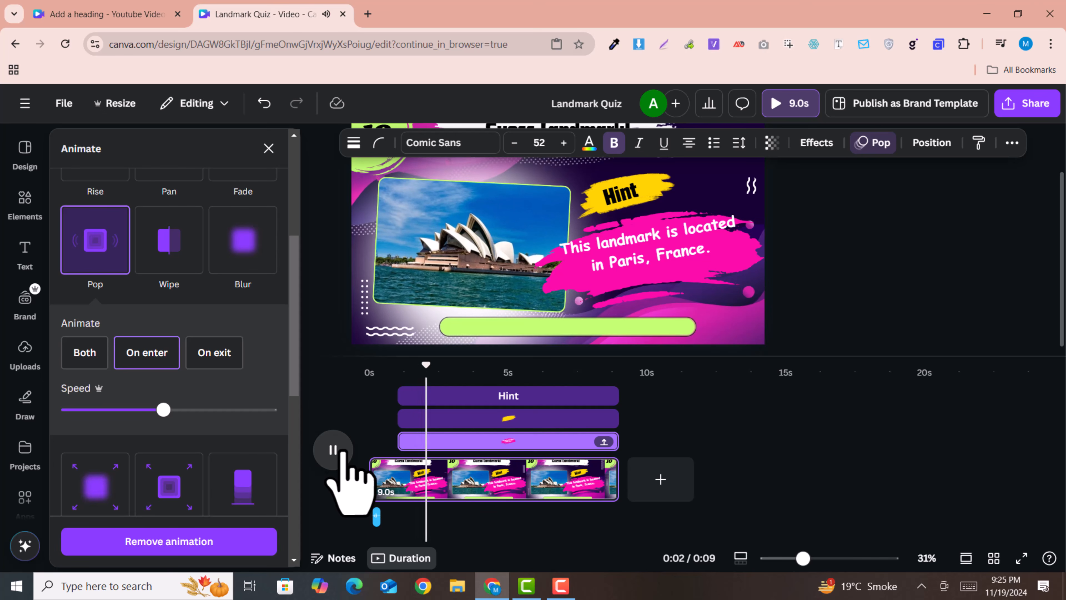
left_click(343, 453)
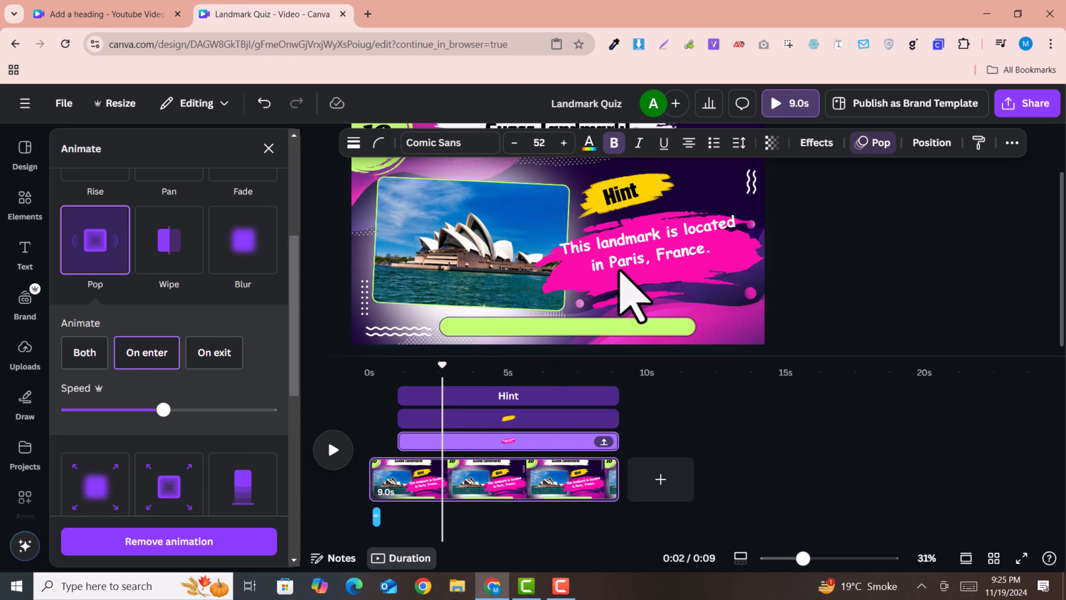
Trim the start of the green progress bar's timing to 3.1 s.
left_click_drag(441, 362, 455, 366)
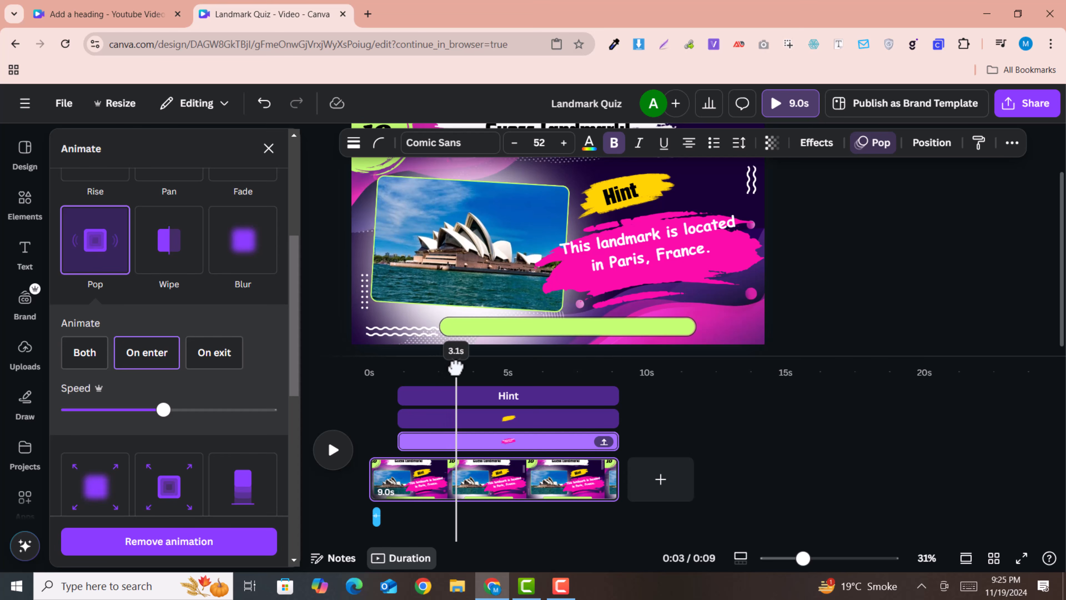
left_click(476, 330)
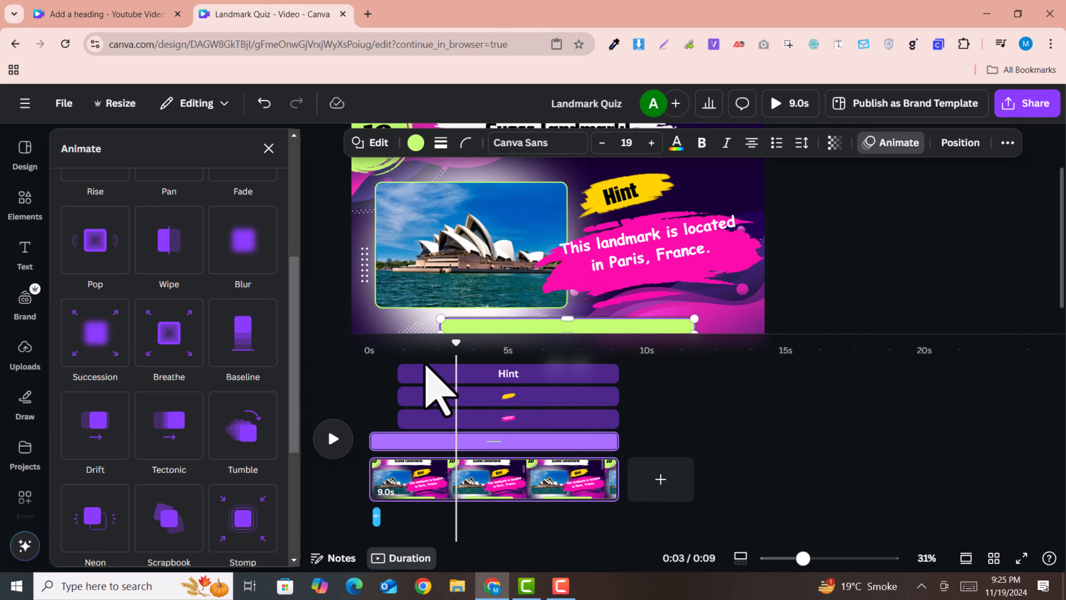
mouse_move(370, 438)
left_click_drag(382, 439, 459, 441)
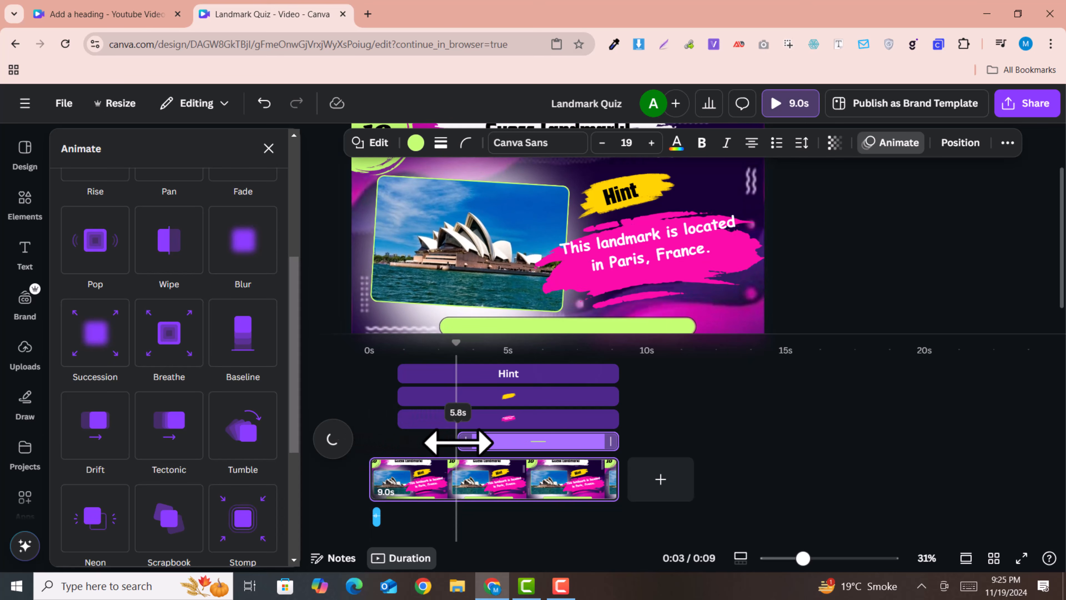
left_click_drag(453, 365, 456, 345)
Play the page from the beginning and trim the end of the green progress bar's timing to about 7 s.
left_click(363, 352)
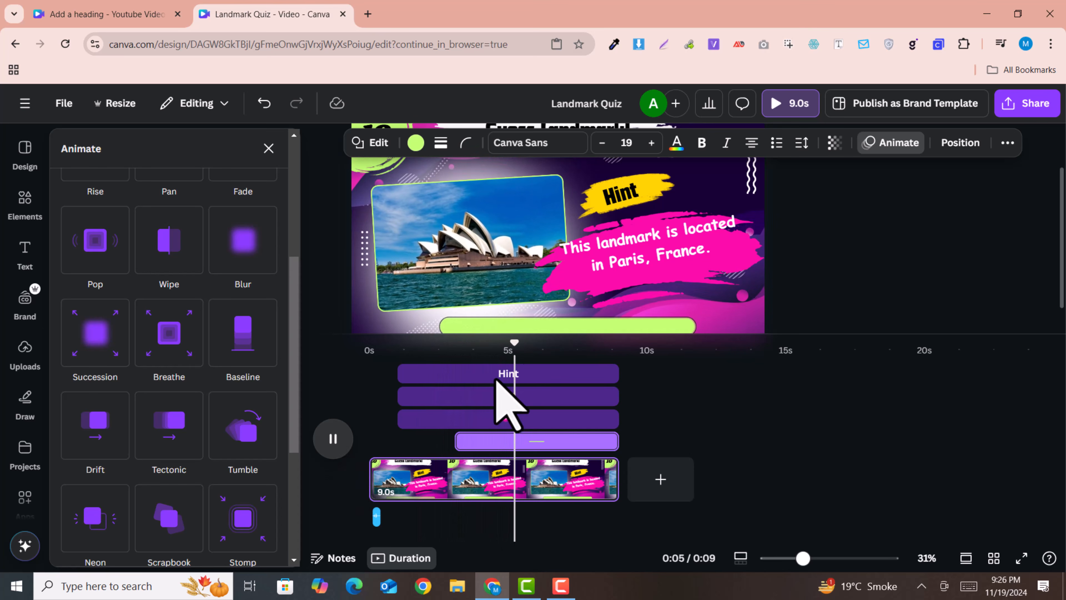
left_click(342, 443)
left_click_drag(574, 342, 564, 352)
left_click_drag(616, 442, 560, 445)
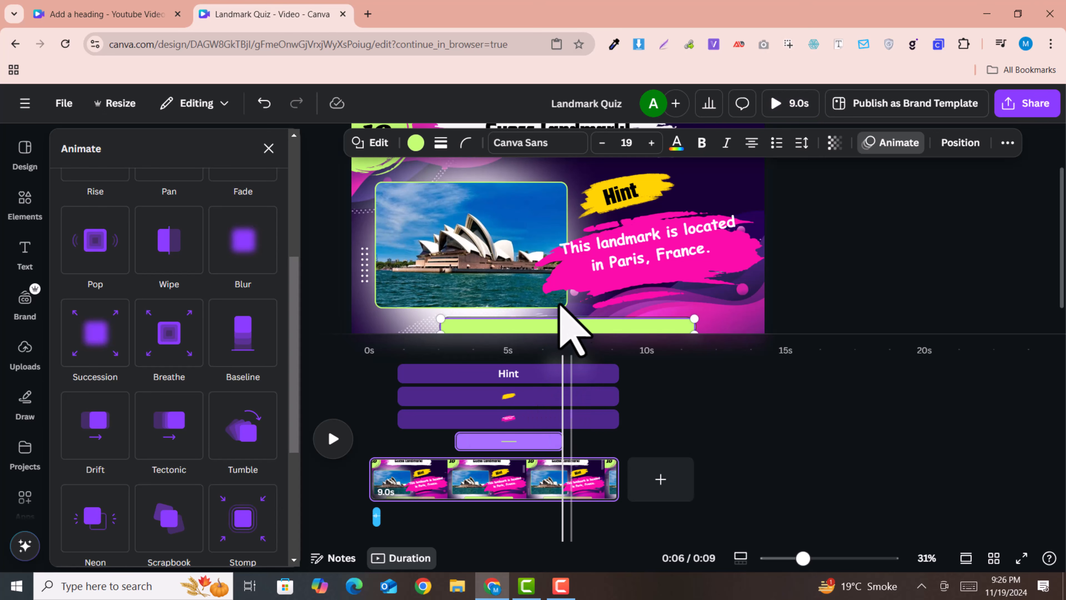
Apply the Wipe animation to the green progress bar on both enter and exit, with the speed at its minimum.
scroll(561, 304, "down", 1)
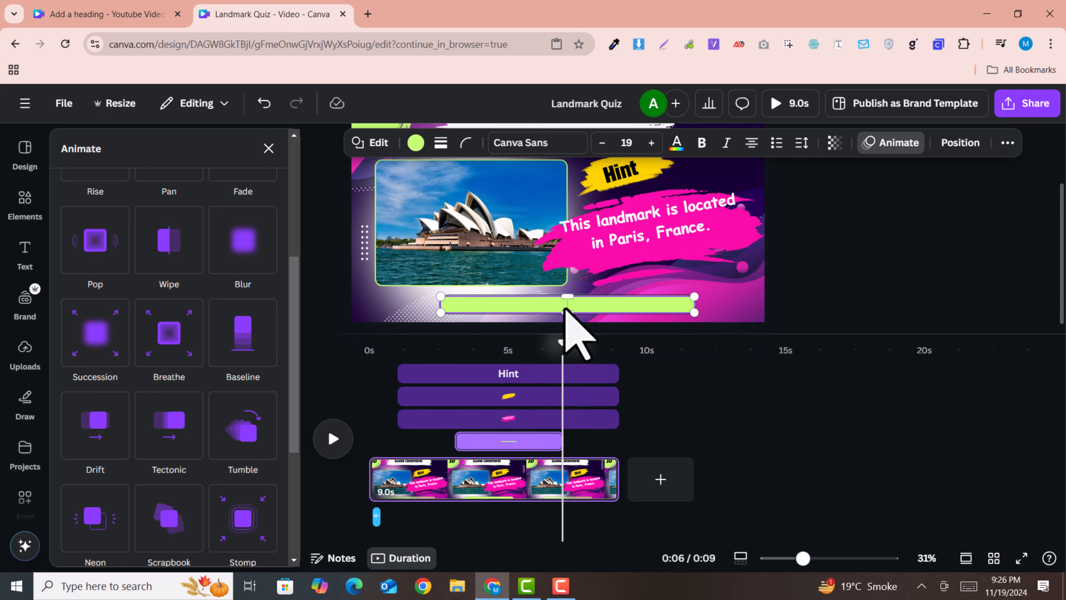
left_click(415, 306)
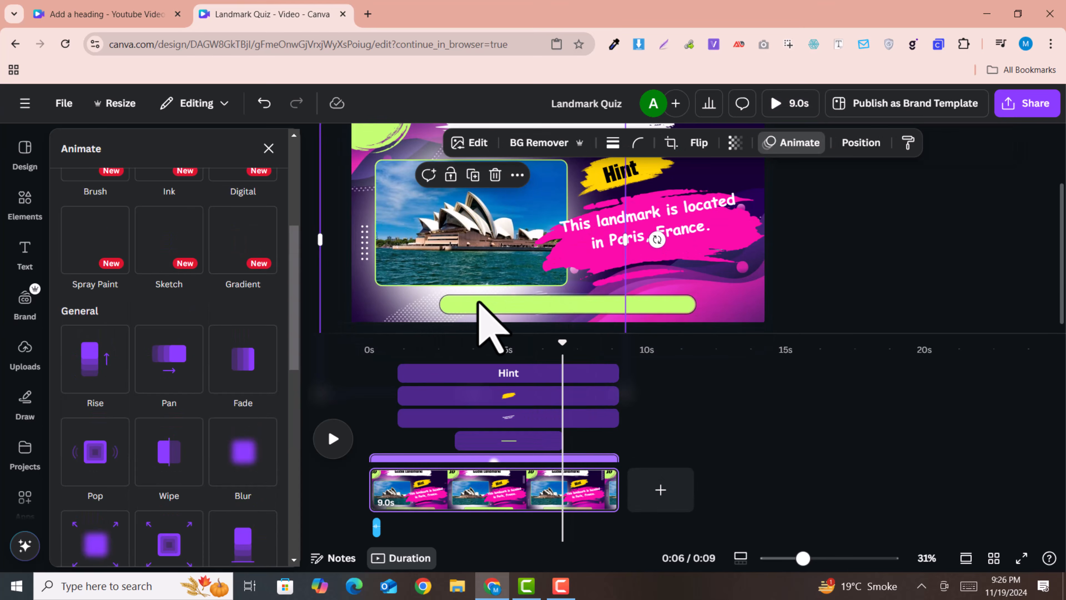
left_click(483, 303)
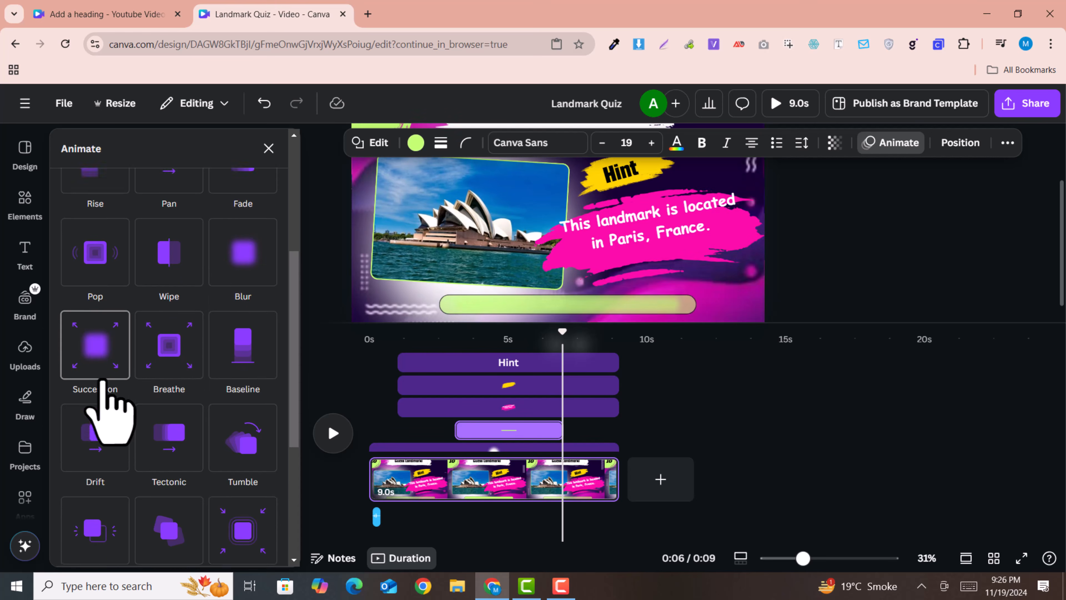
scroll(107, 404, "up", 3)
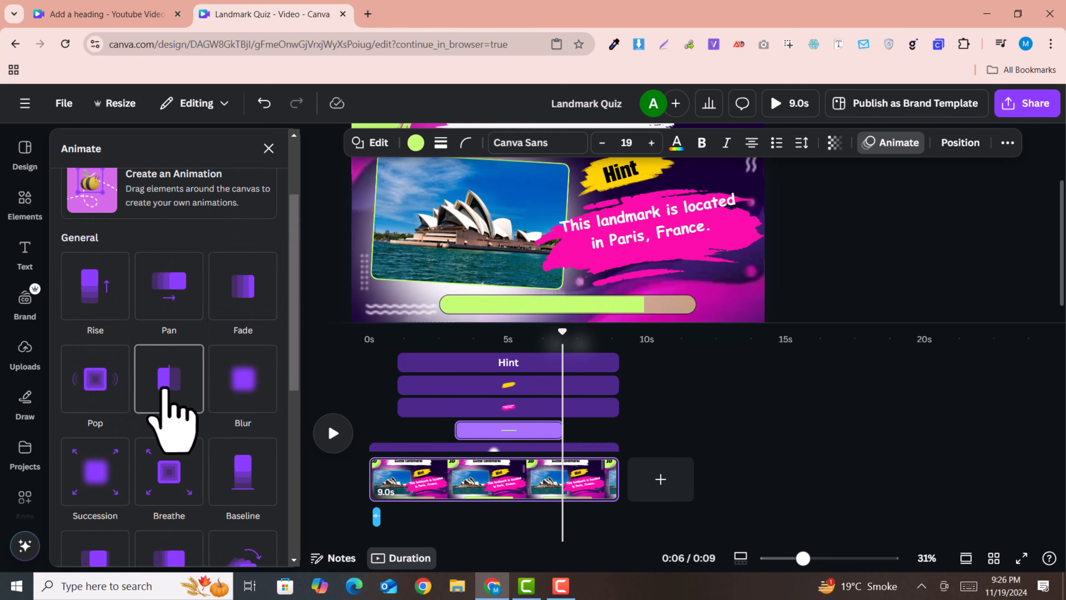
left_click(166, 393)
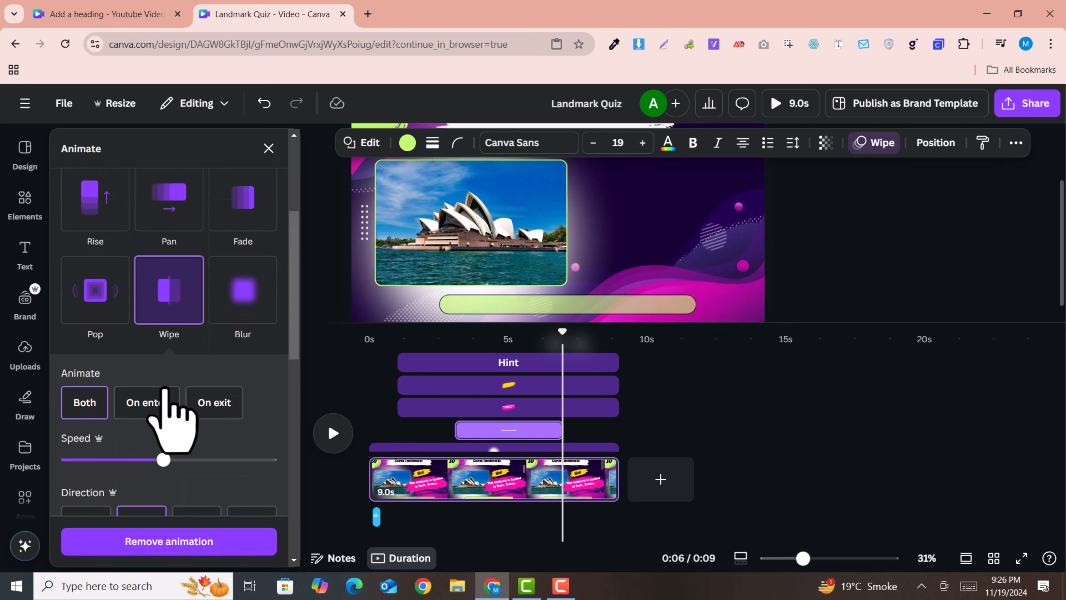
left_click_drag(161, 460, 38, 460)
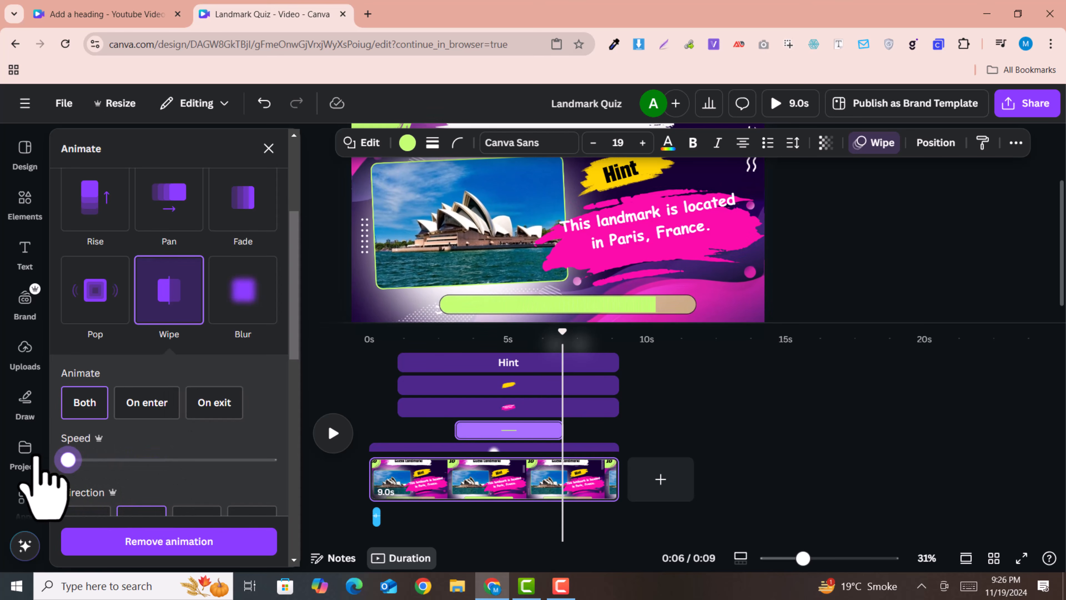
Play the page around the progress bar's timing to check its slow Wipe animation.
left_click_drag(558, 336, 397, 361)
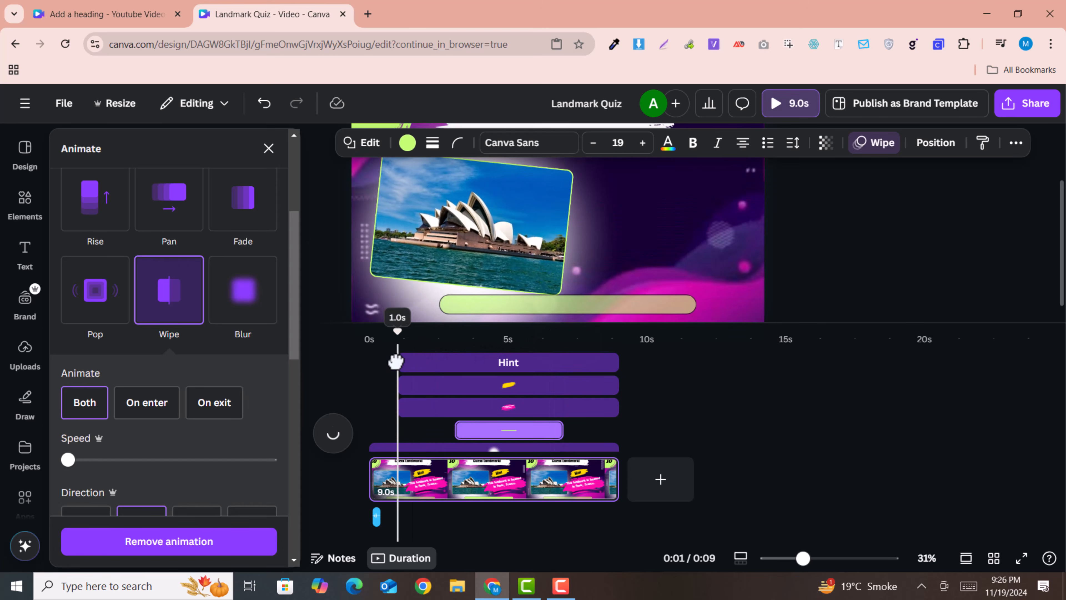
left_click(333, 435)
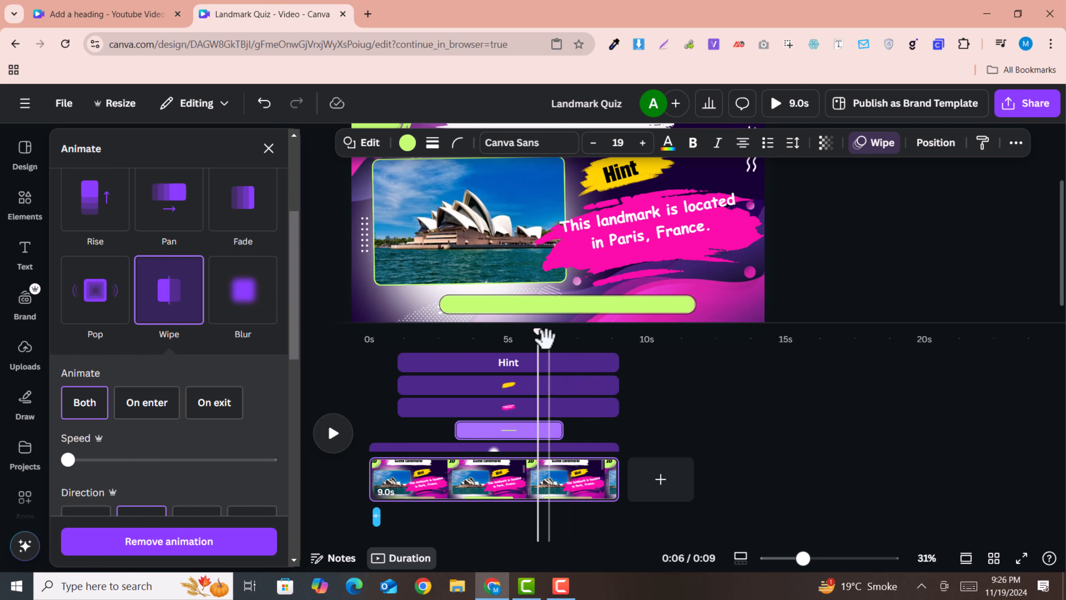
left_click_drag(522, 337, 416, 338)
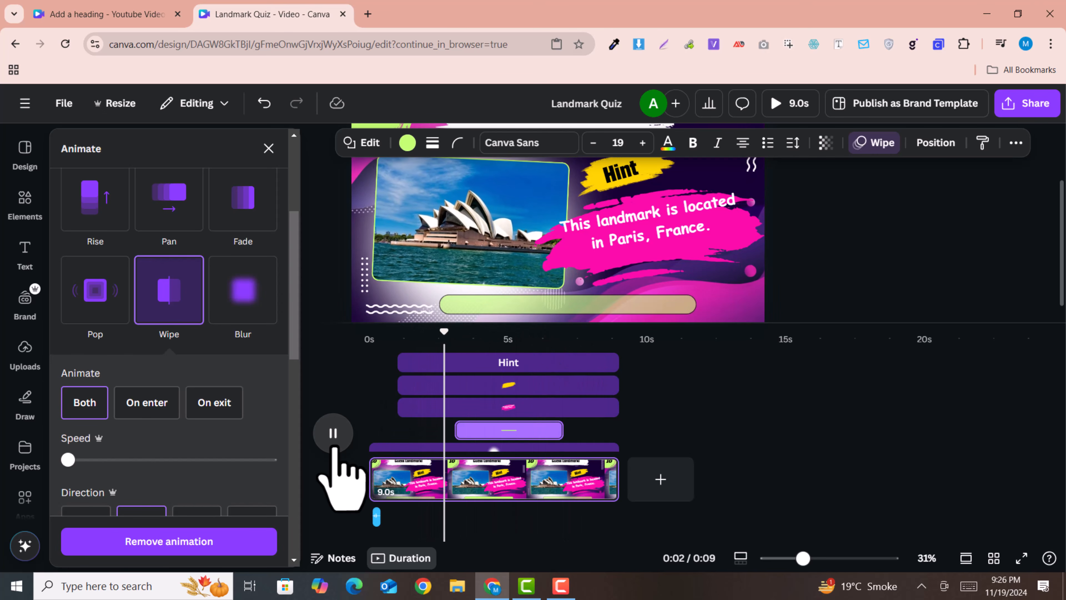
left_click(333, 432)
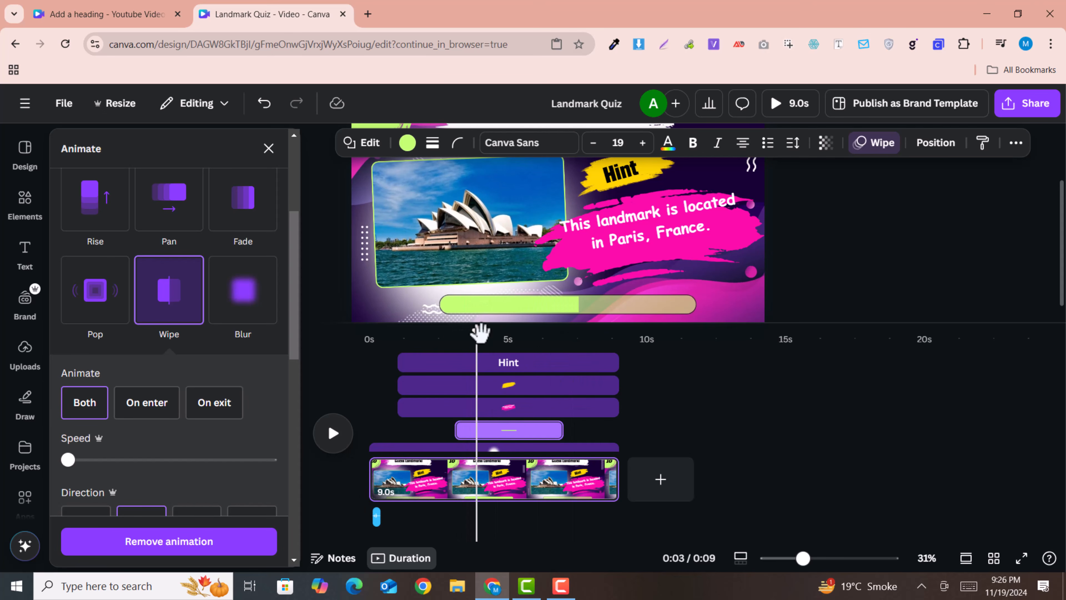
left_click_drag(460, 336, 435, 334)
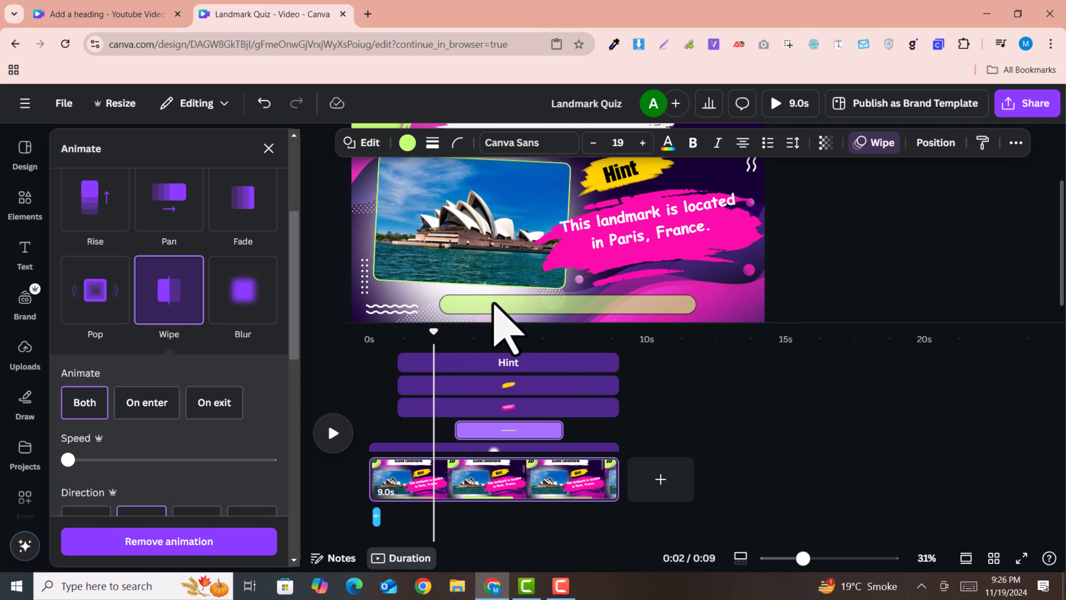
Trim the outlined background bar's timing at both ends to 4.1 s, matching the green progress bar above it.
left_click(495, 306)
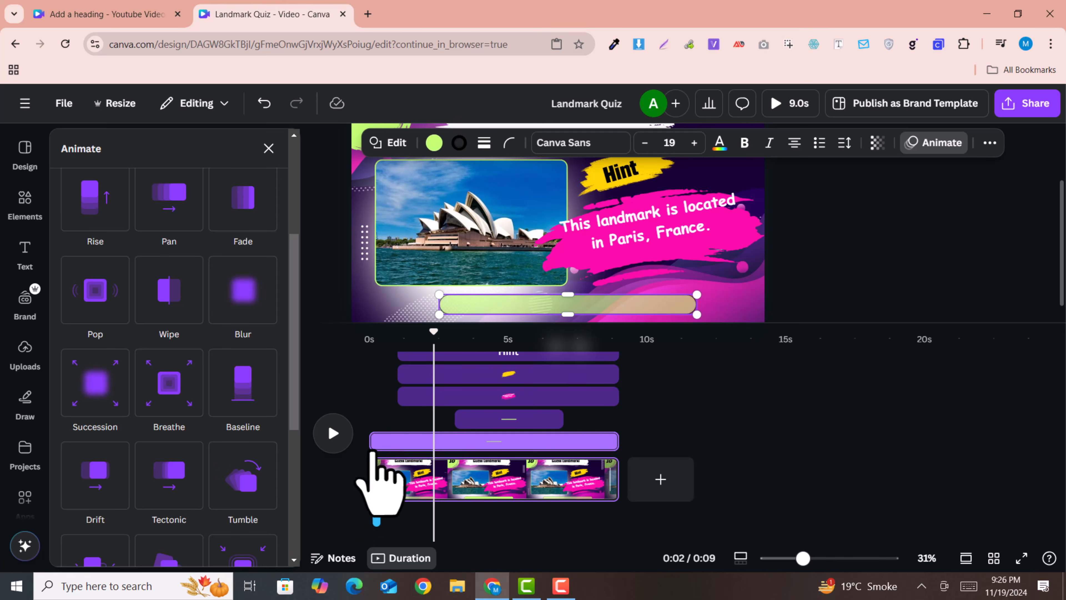
left_click_drag(370, 442, 453, 444)
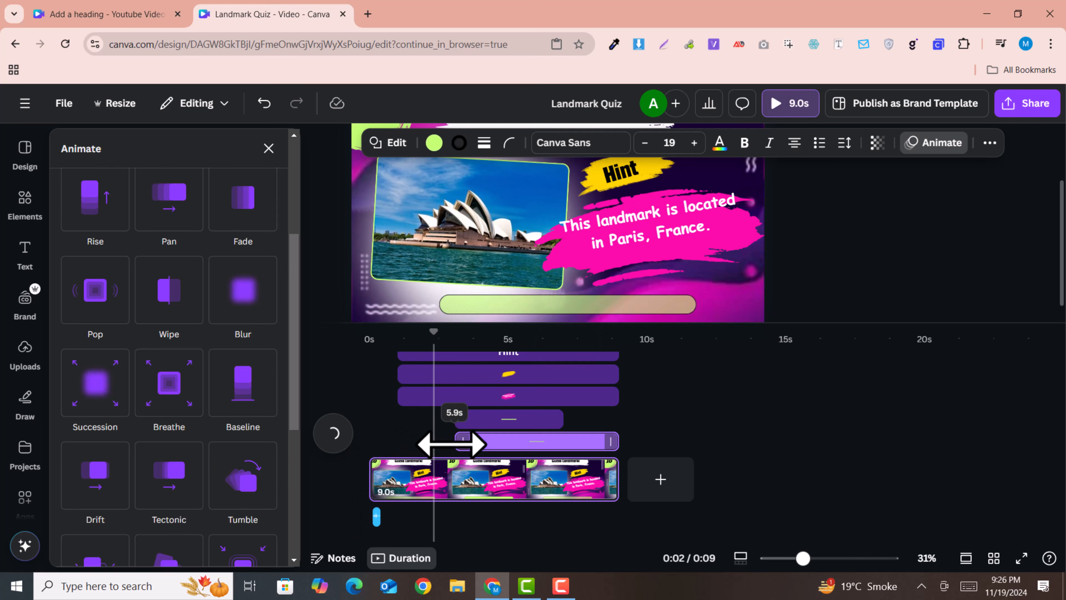
left_click_drag(614, 446, 569, 446)
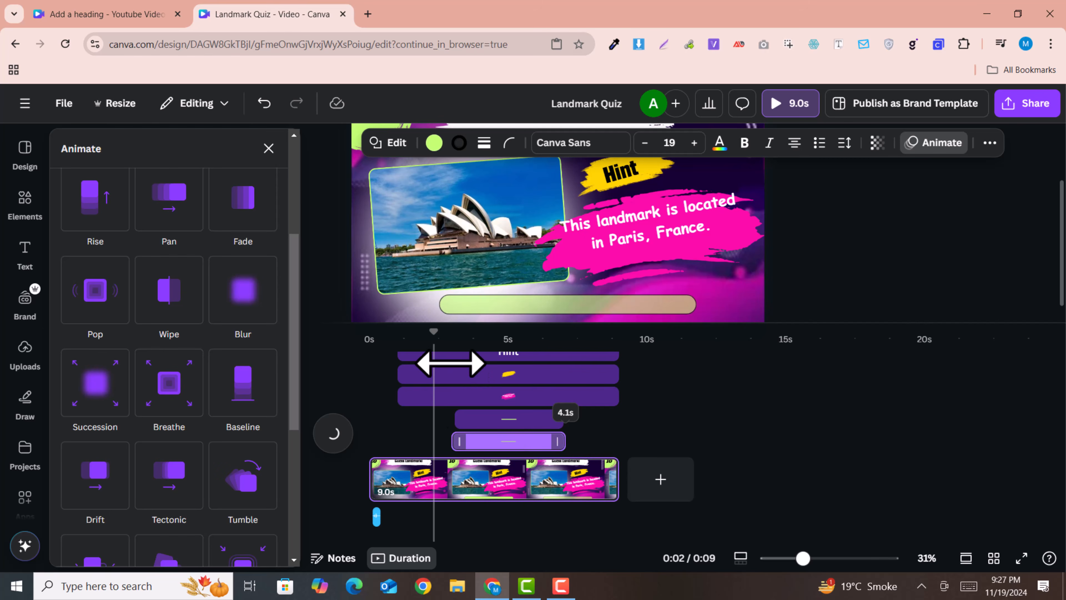
Play the page around the matched timings to check how the two bars run together, and select the outlined bar.
left_click_drag(430, 336, 415, 336)
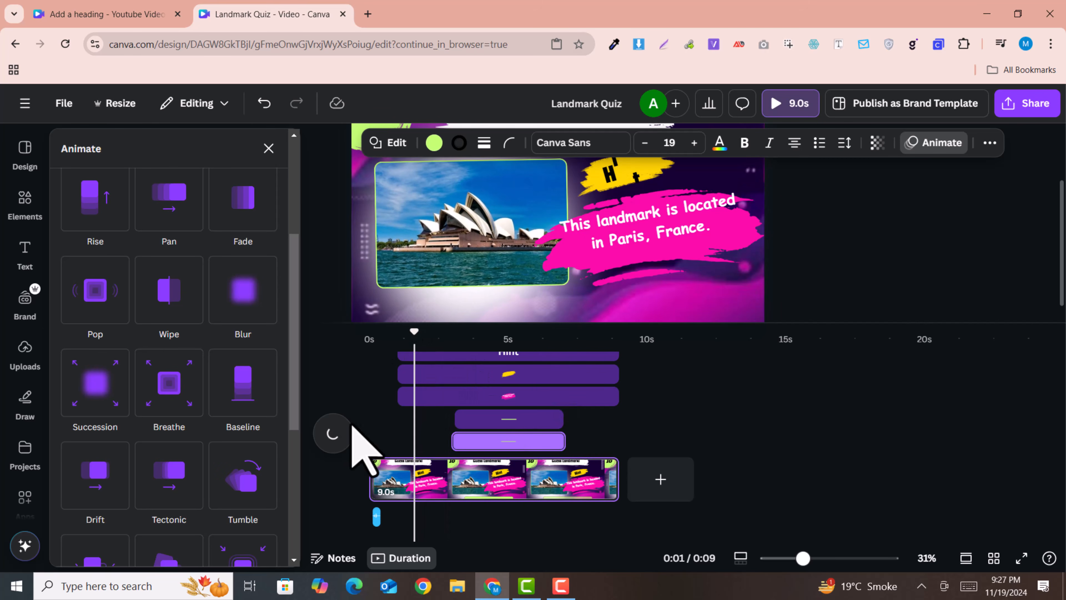
left_click(332, 445)
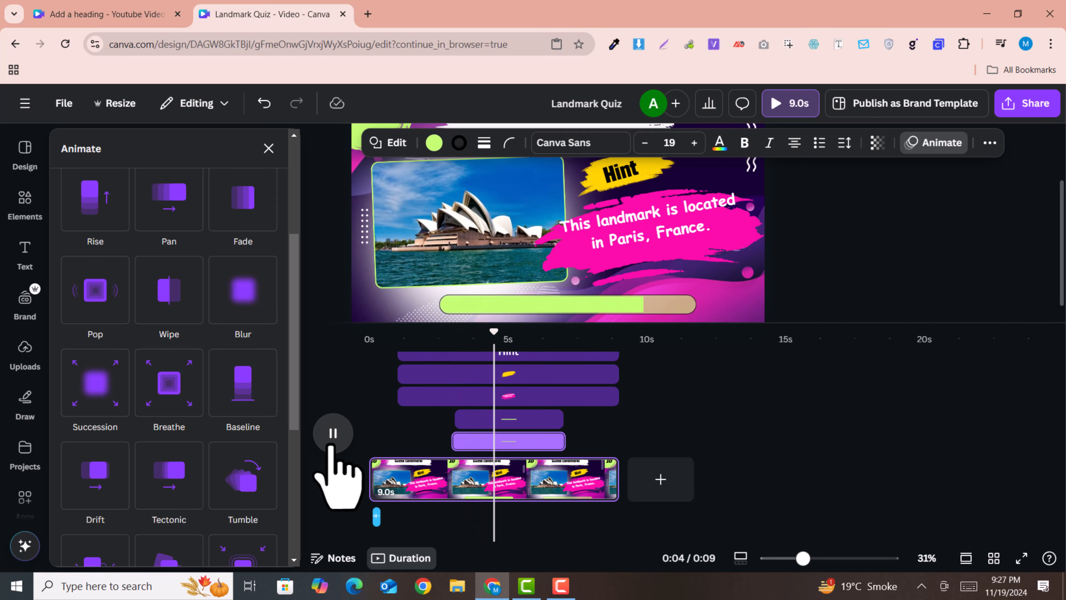
left_click(333, 435)
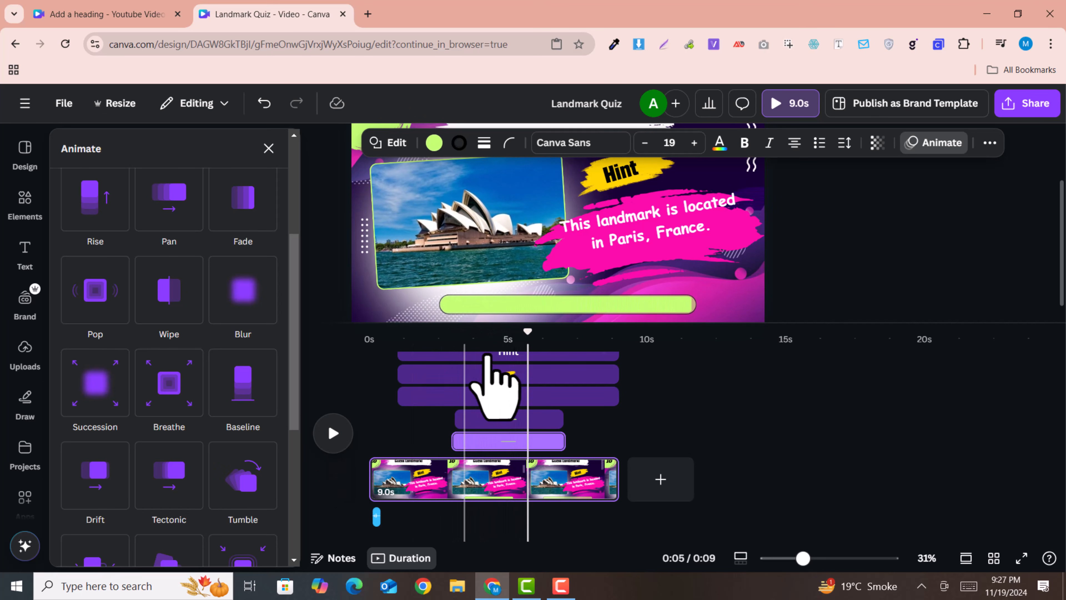
left_click_drag(523, 332, 437, 342)
left_click(335, 434)
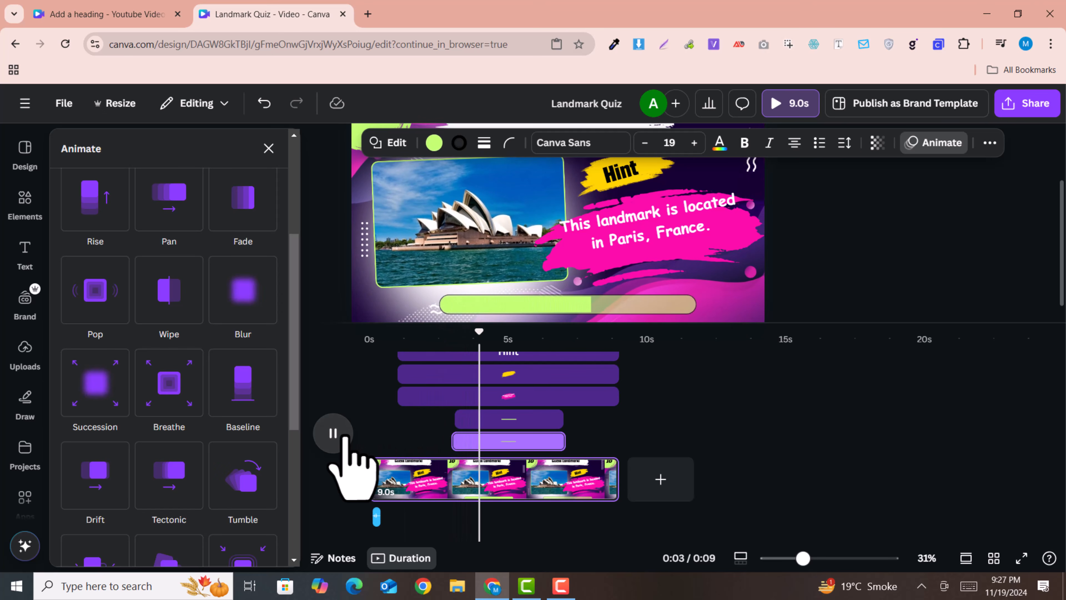
left_click(333, 434)
left_click(676, 308)
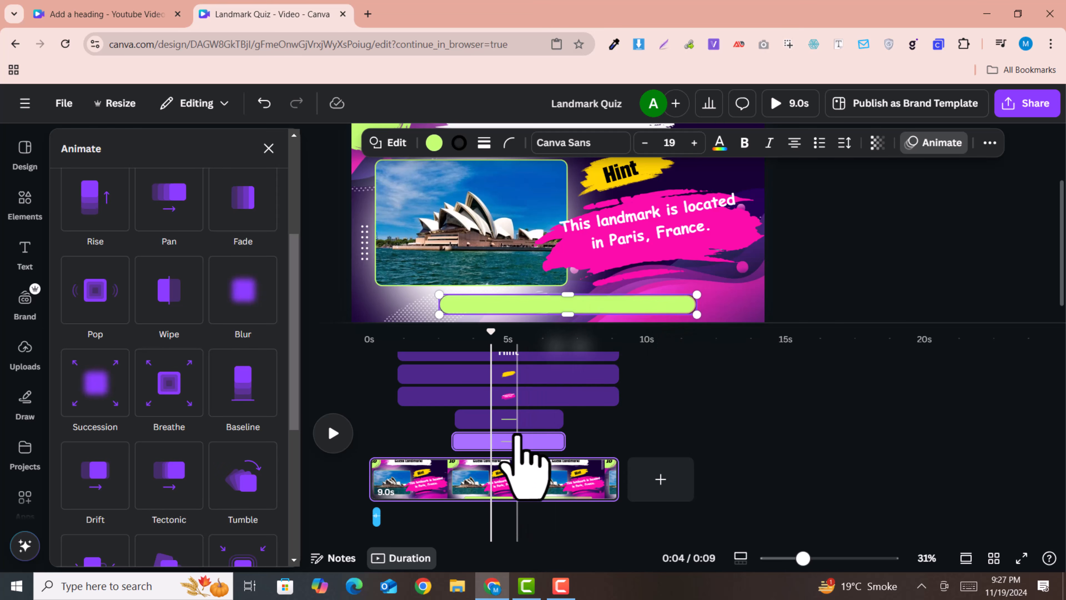
Change the fill of the outlined background bar behind the progress bar to the document's pink color.
left_click(524, 420)
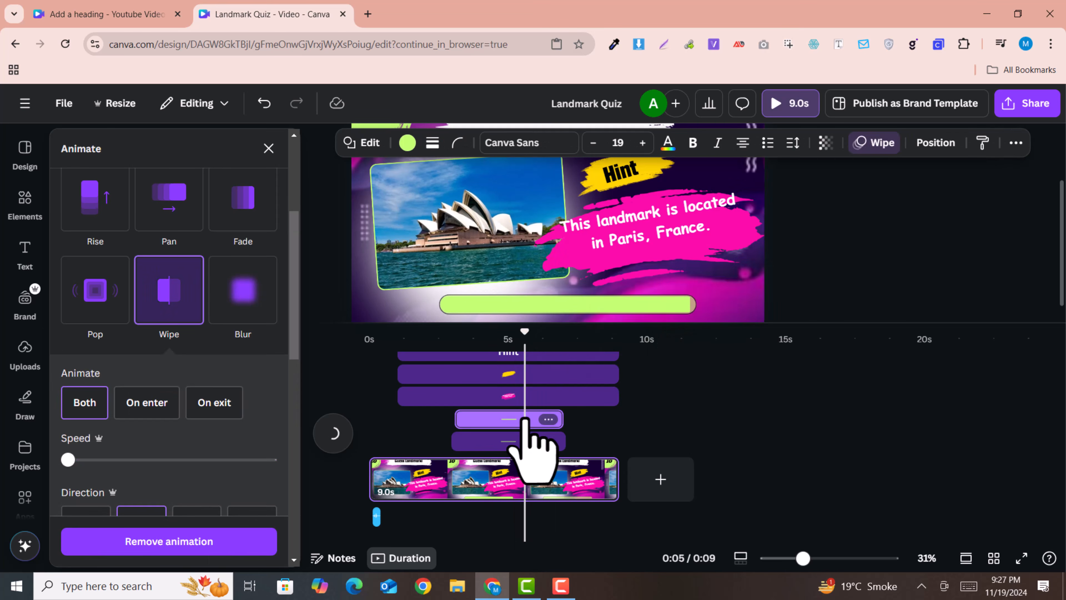
left_click(825, 143)
left_click(825, 145)
left_click(542, 443)
left_click(879, 145)
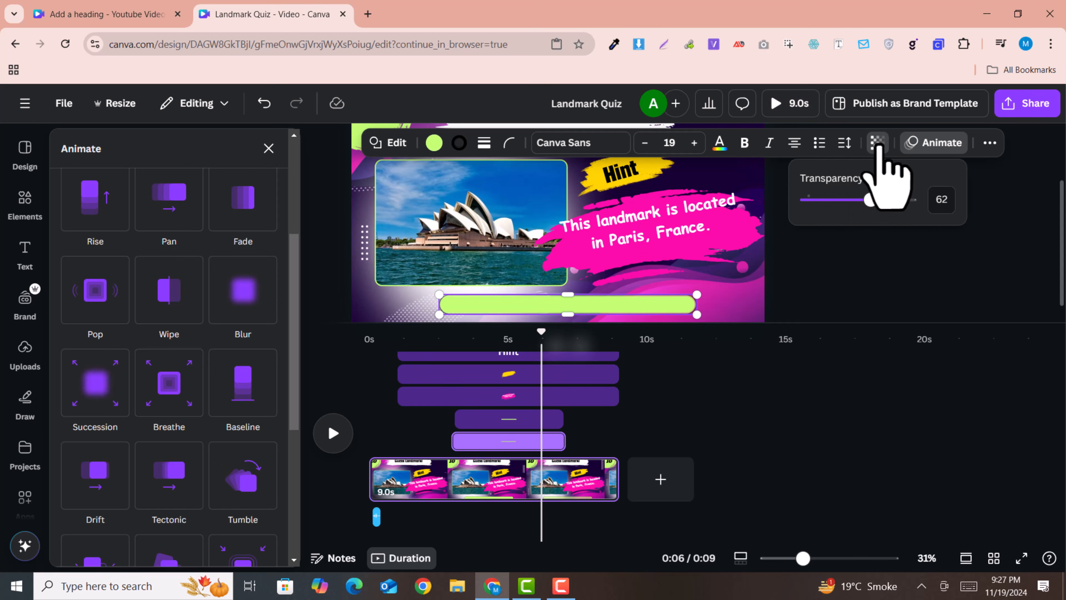
left_click(436, 145)
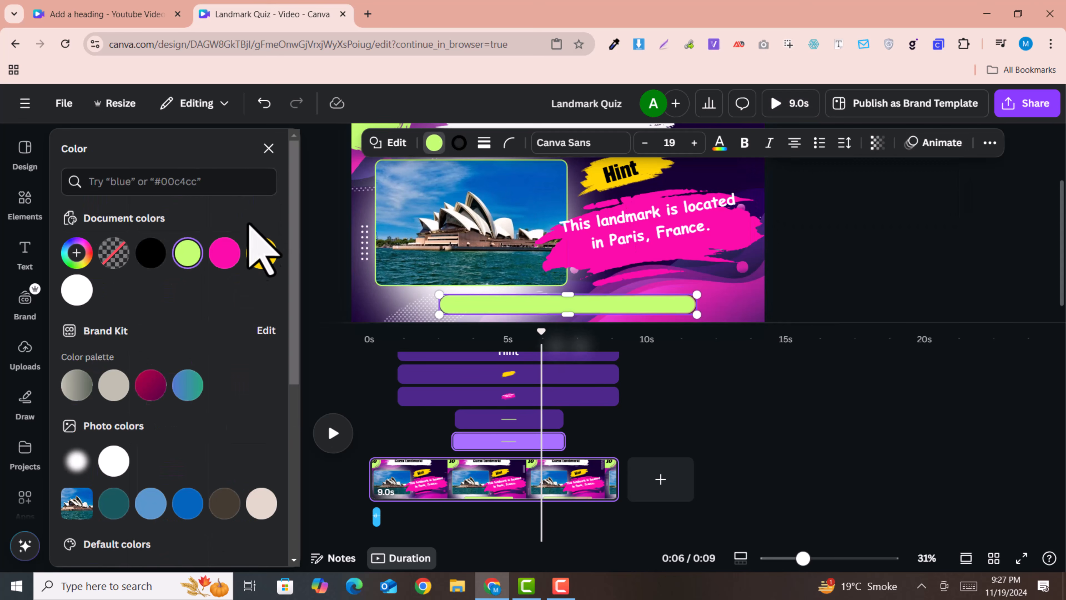
left_click(222, 254)
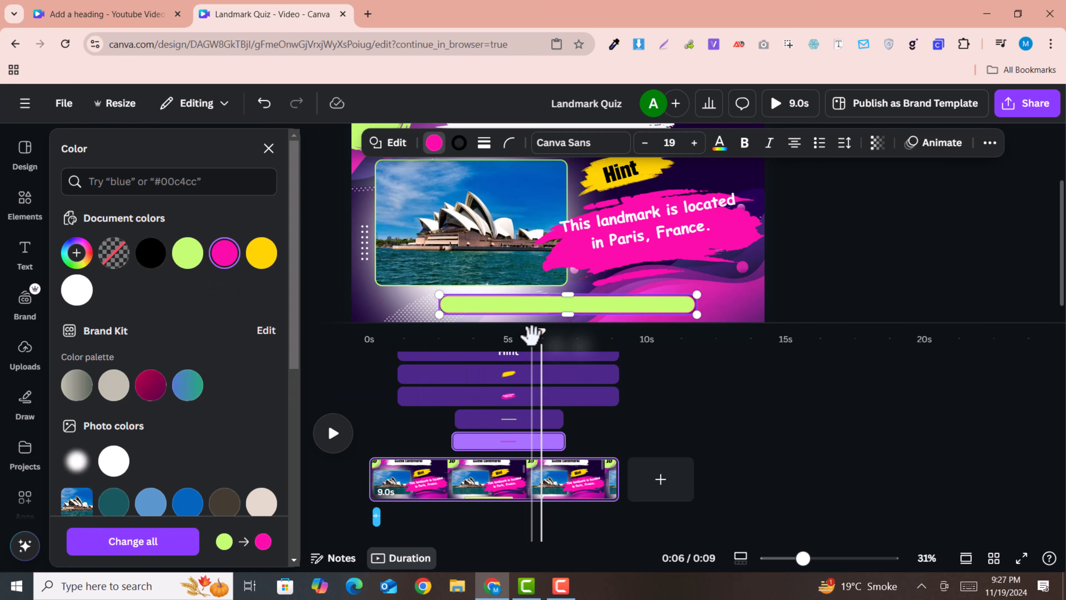
Play the page from about 2.7 s to check the green progress bar against the pink background bar.
left_click_drag(541, 336, 445, 353)
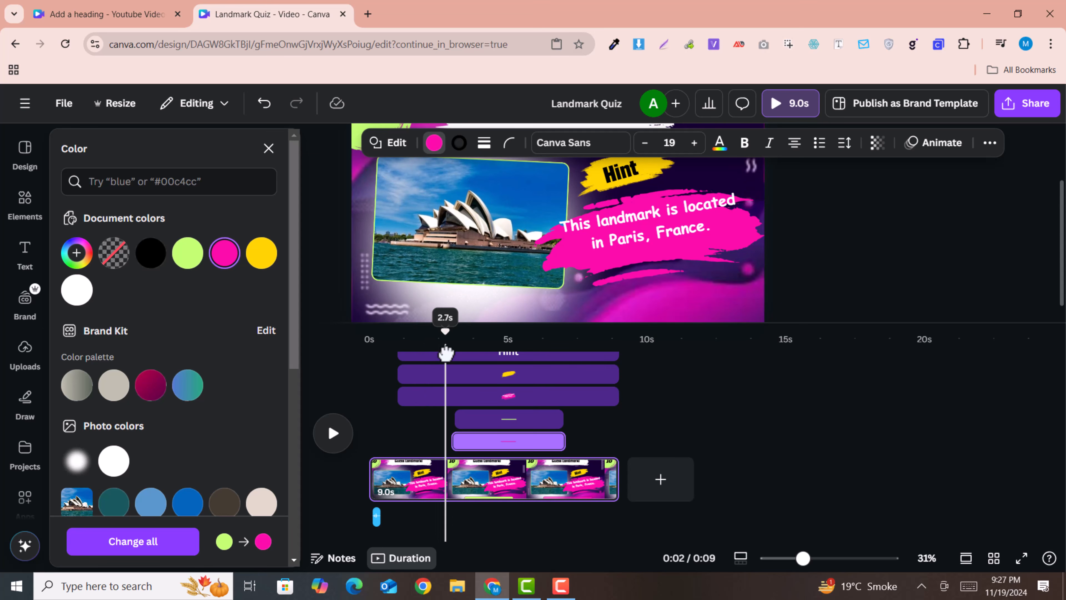
left_click(333, 433)
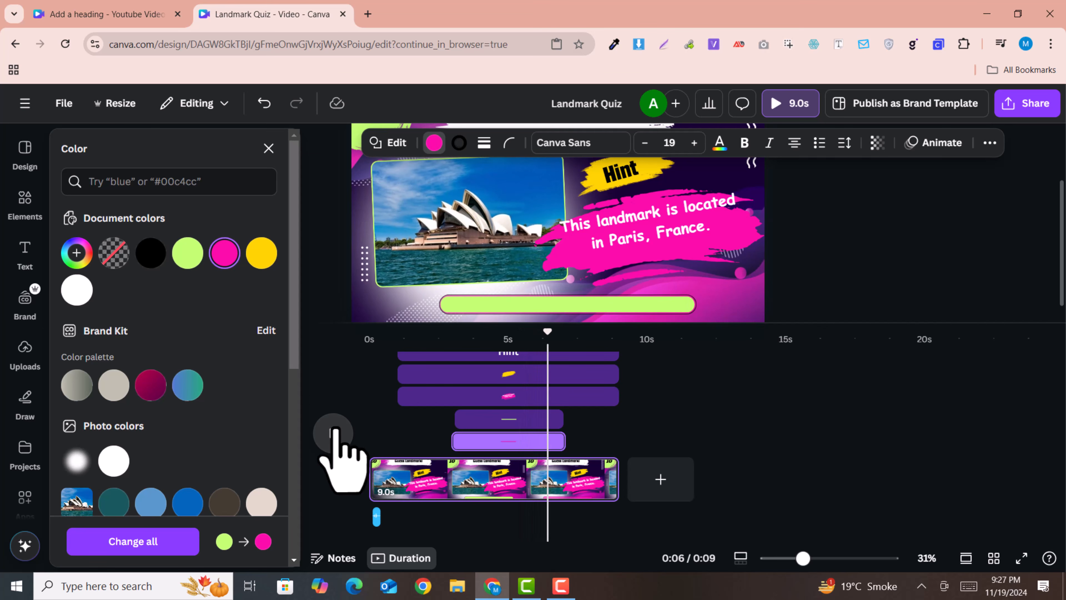
left_click(334, 433)
Search the audio elements for "timer" and add the Bomb Timer 1 sound at the start of the progress bar's timing.
left_click_drag(564, 333, 450, 349)
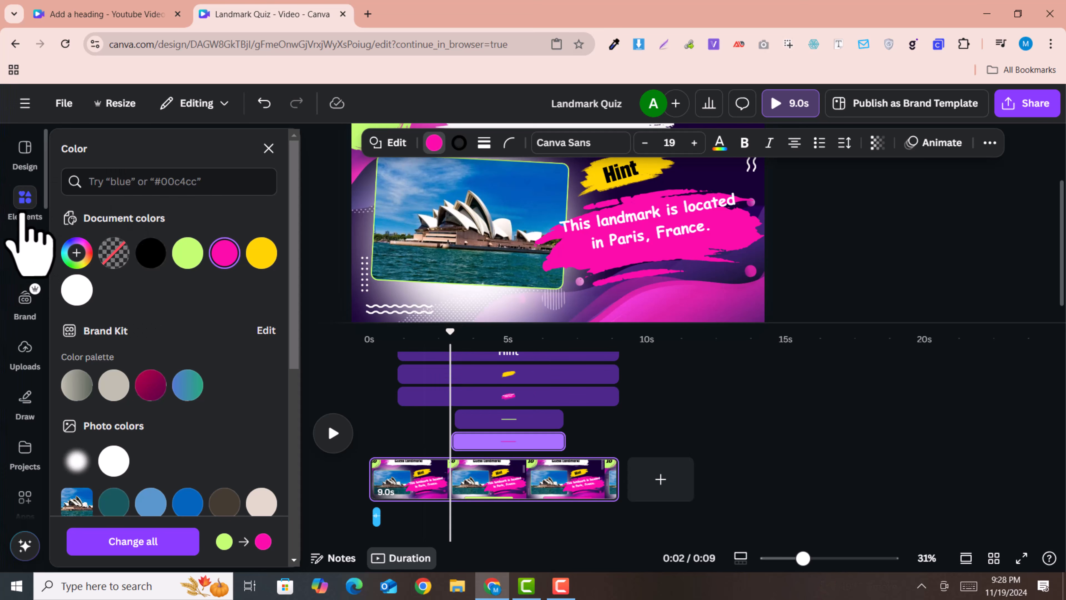
left_click(26, 206)
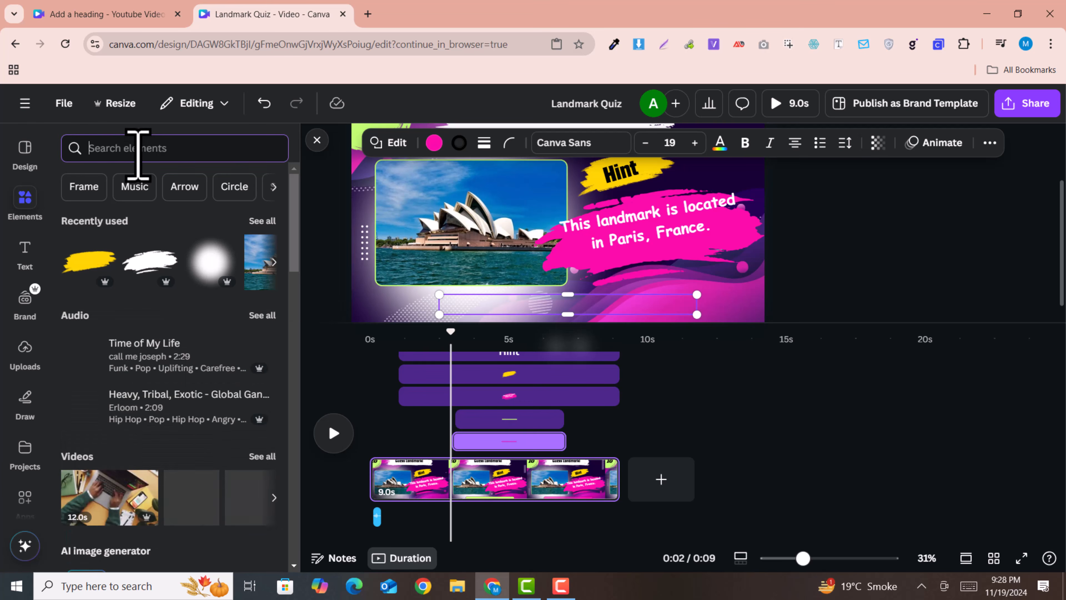
left_click(138, 148)
type("timer")
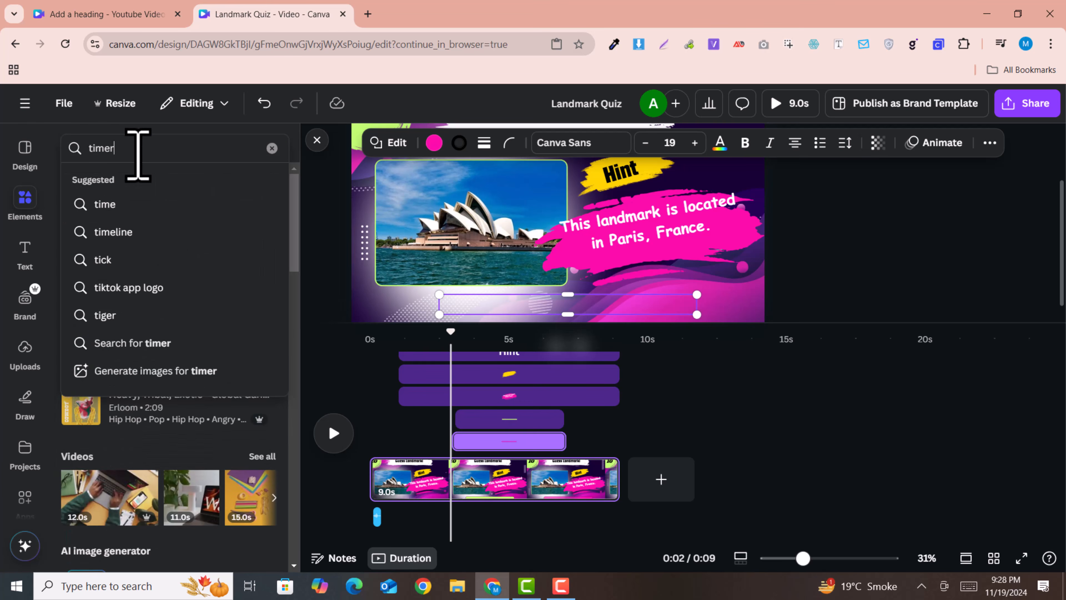
key("Return")
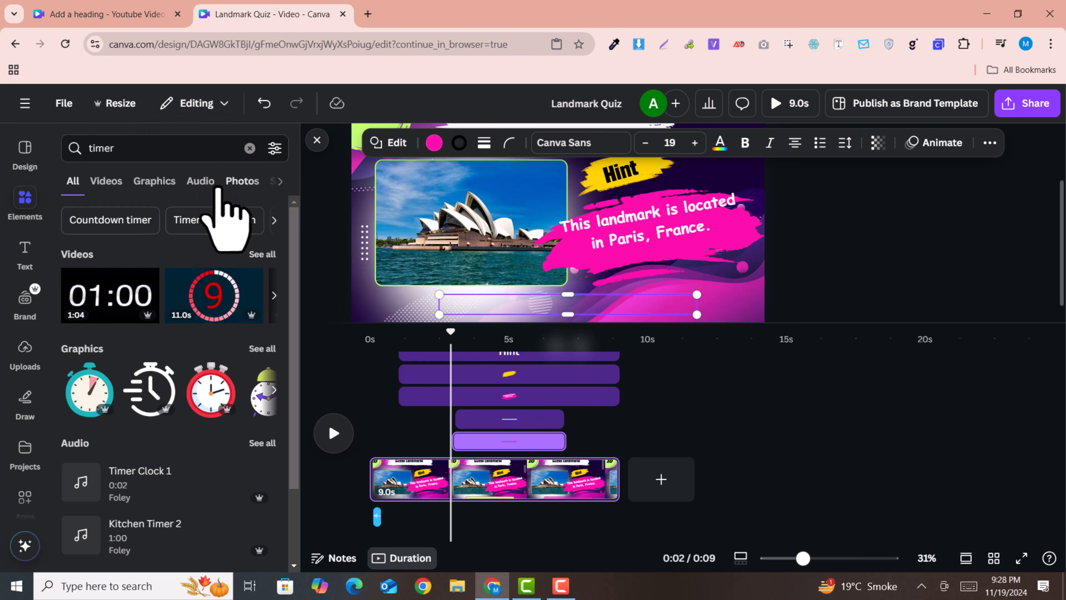
left_click(242, 183)
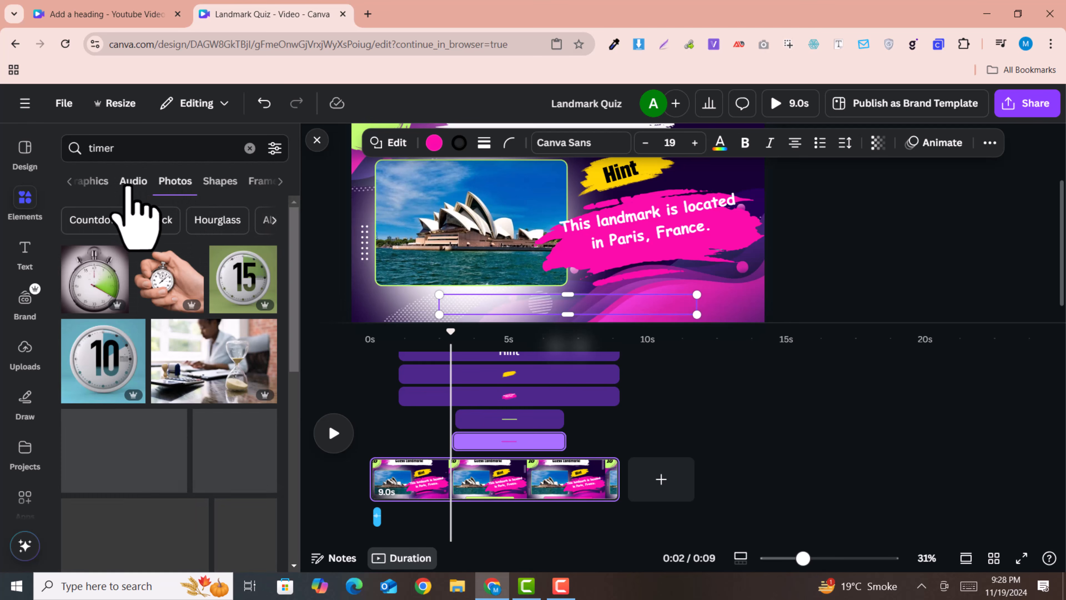
left_click(127, 186)
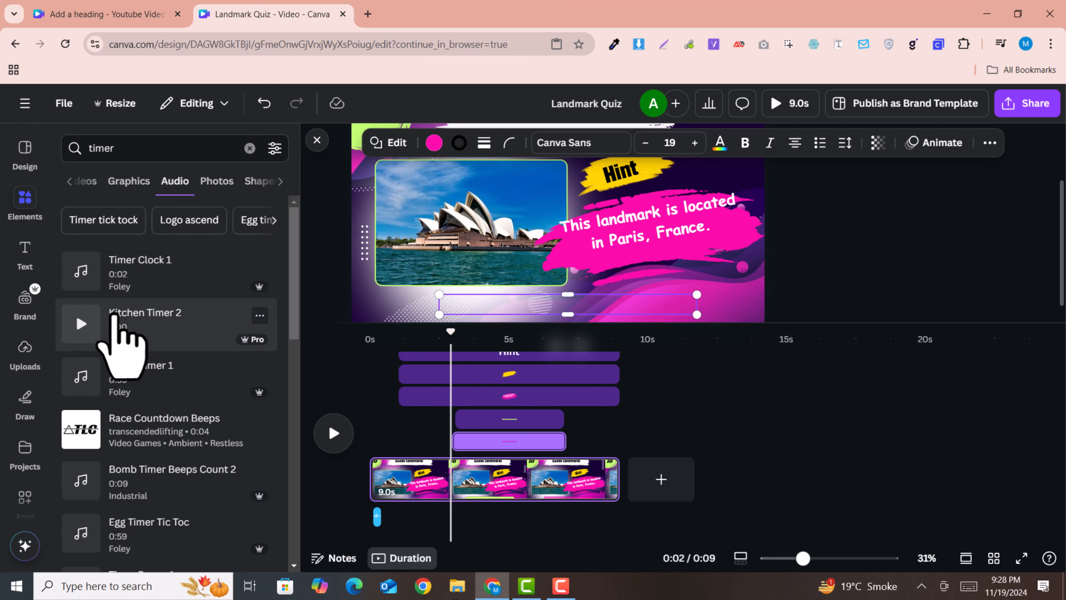
left_click(127, 371)
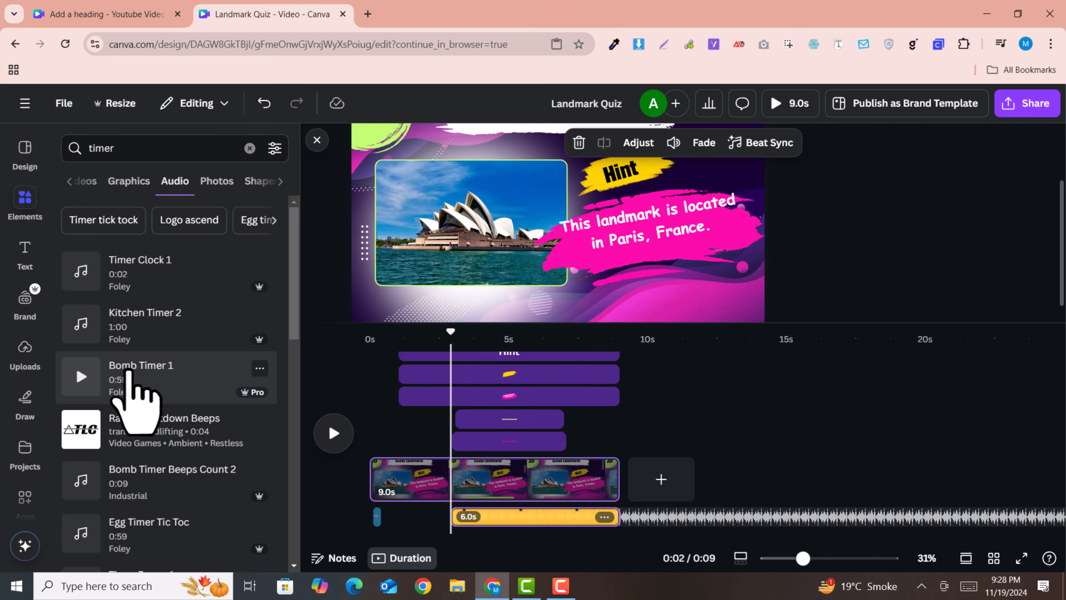
Play the page through the progress bar's timing to hear the timer sound and find where the countdown ends.
left_click(333, 433)
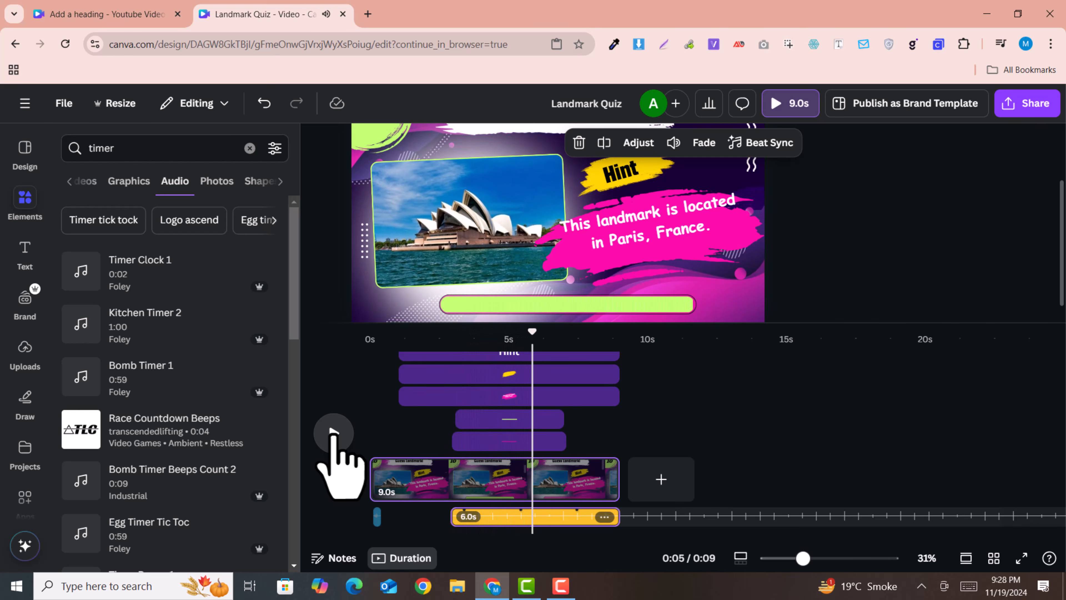
left_click(334, 433)
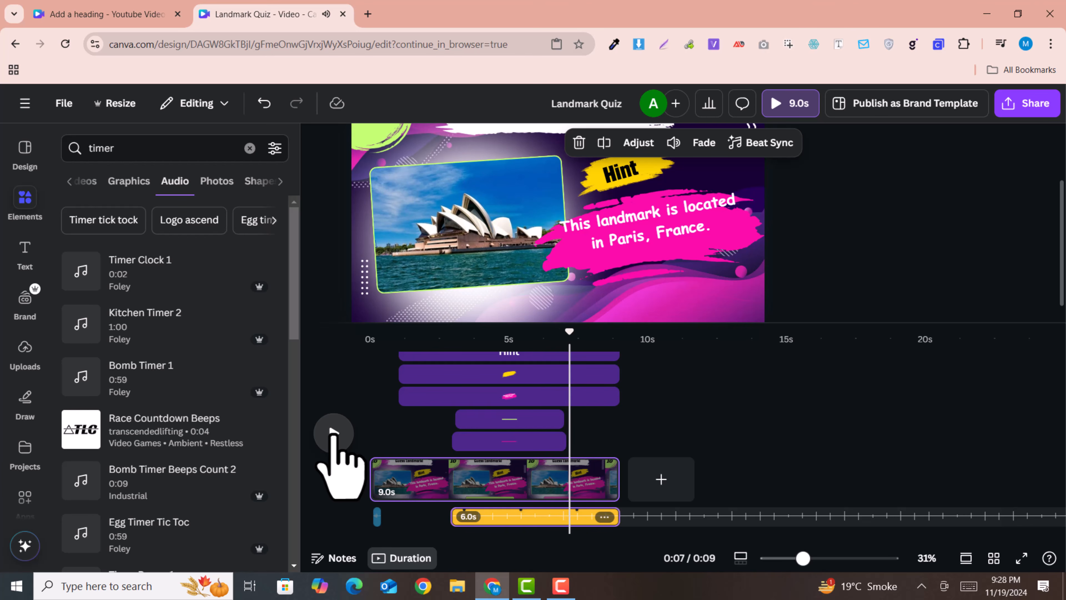
left_click_drag(562, 335, 534, 335)
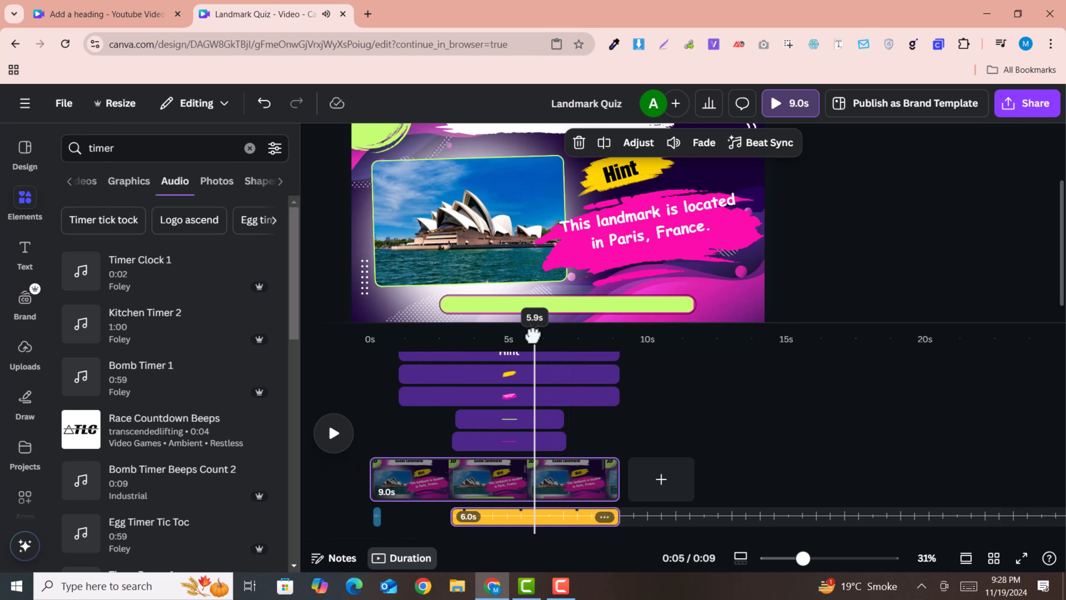
left_click(334, 433)
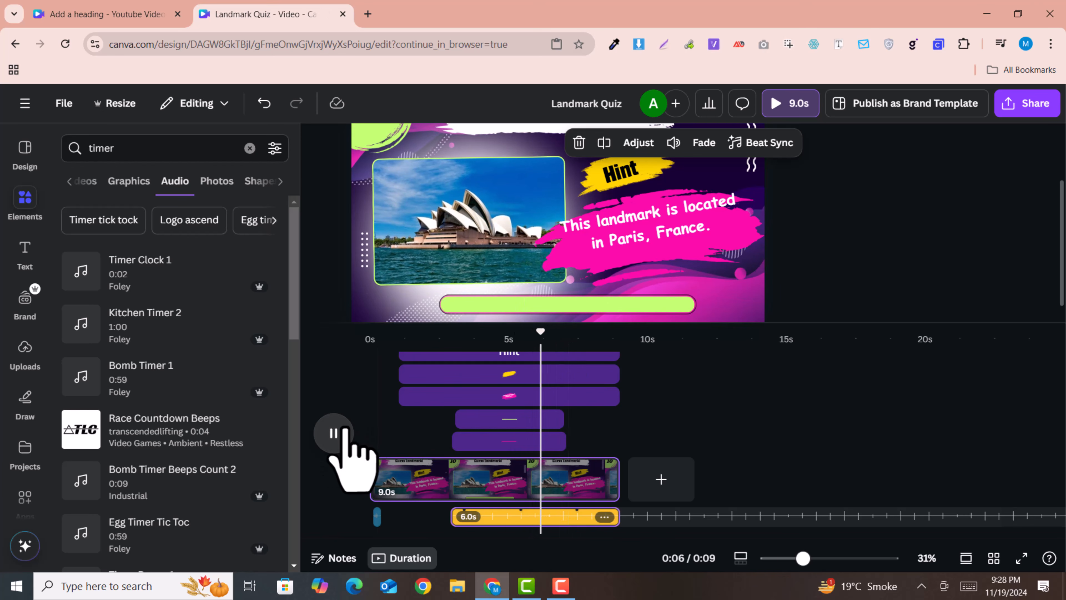
left_click(343, 430)
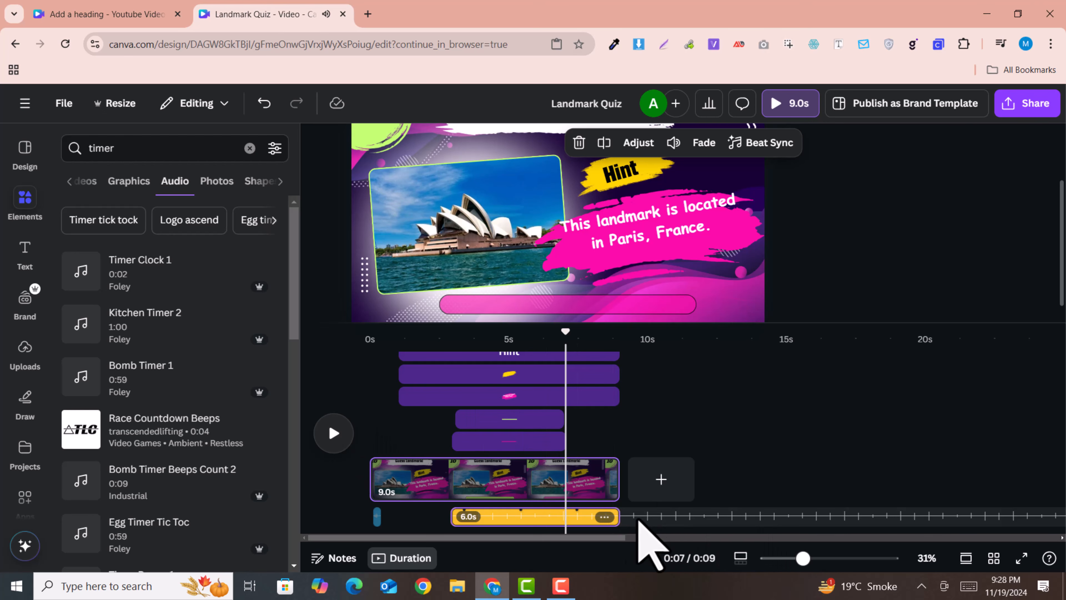
Trim the end of the timer sound to 3.8 s and play the countdown section to check the sync.
left_click_drag(602, 519, 558, 532)
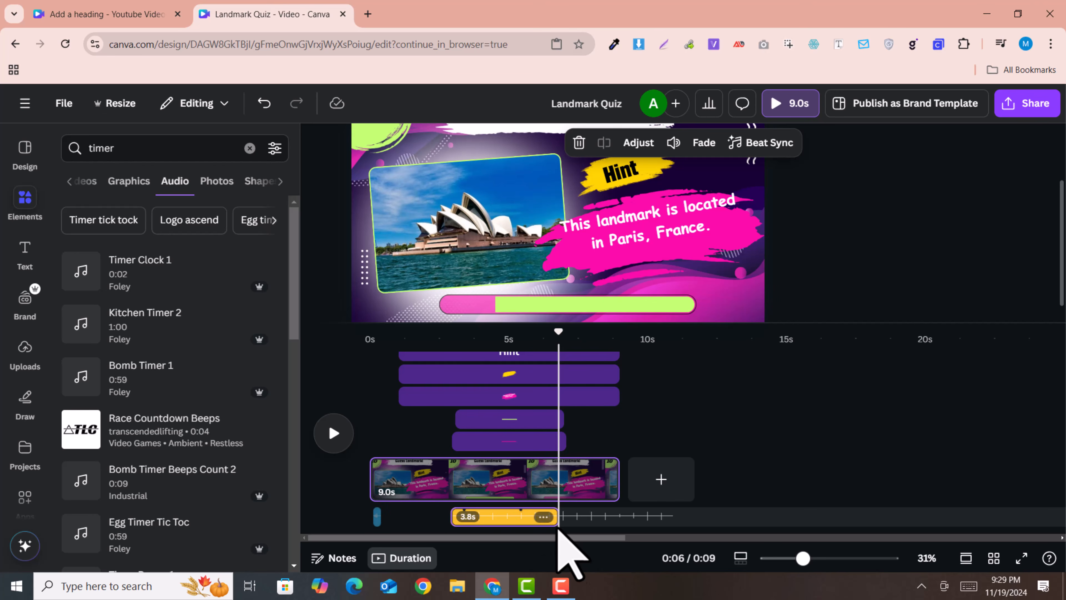
left_click_drag(556, 332, 438, 357)
left_click(334, 433)
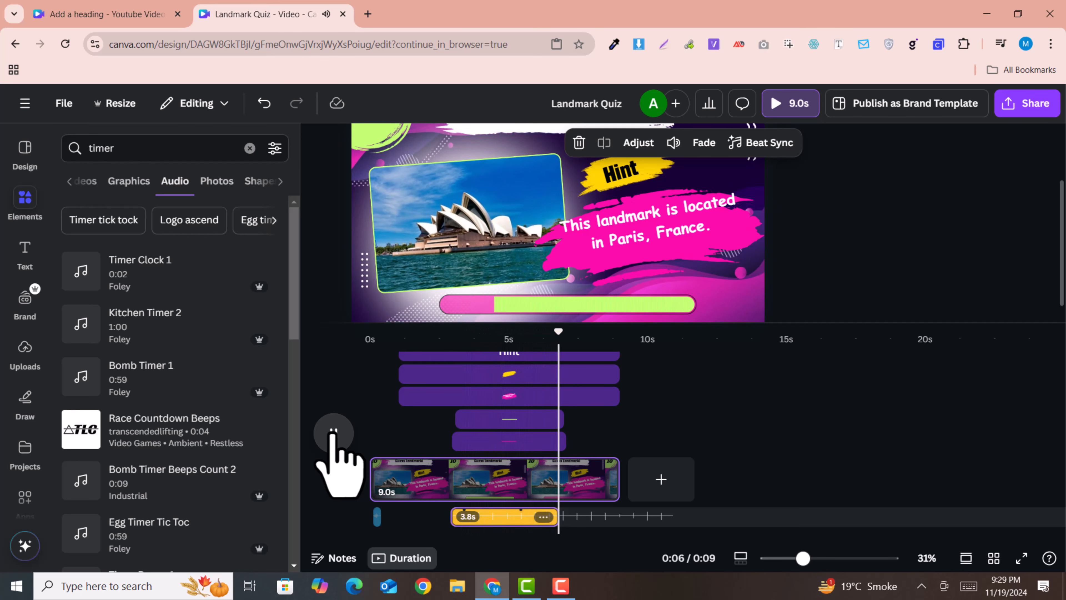
left_click(334, 433)
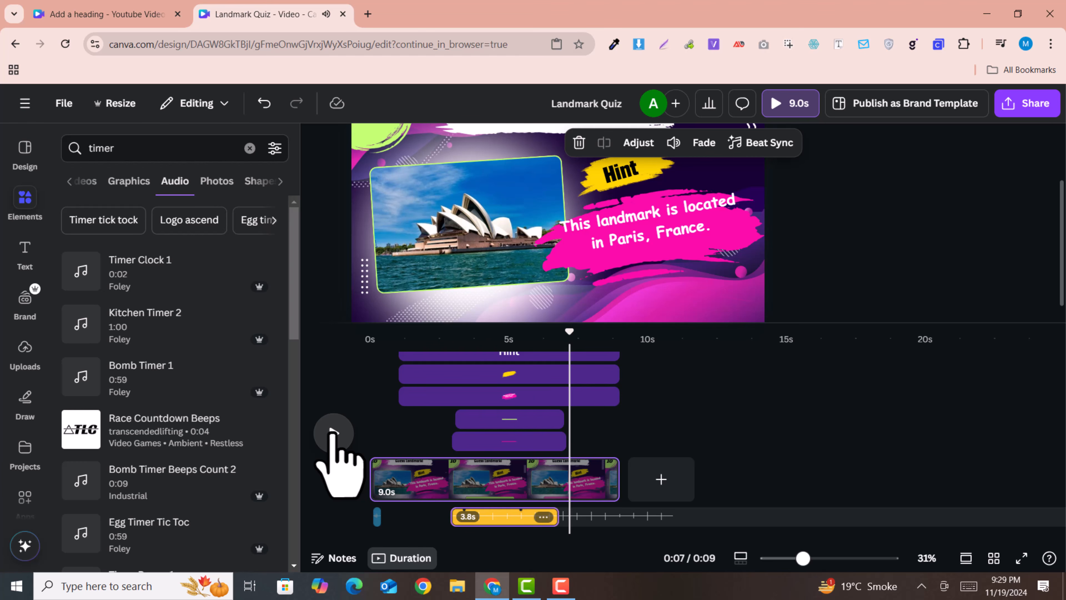
Search the audio elements for "shutter", add the Shutters Open 1 sound just after the countdown ends, and play it back.
scroll(646, 433, "up", 1)
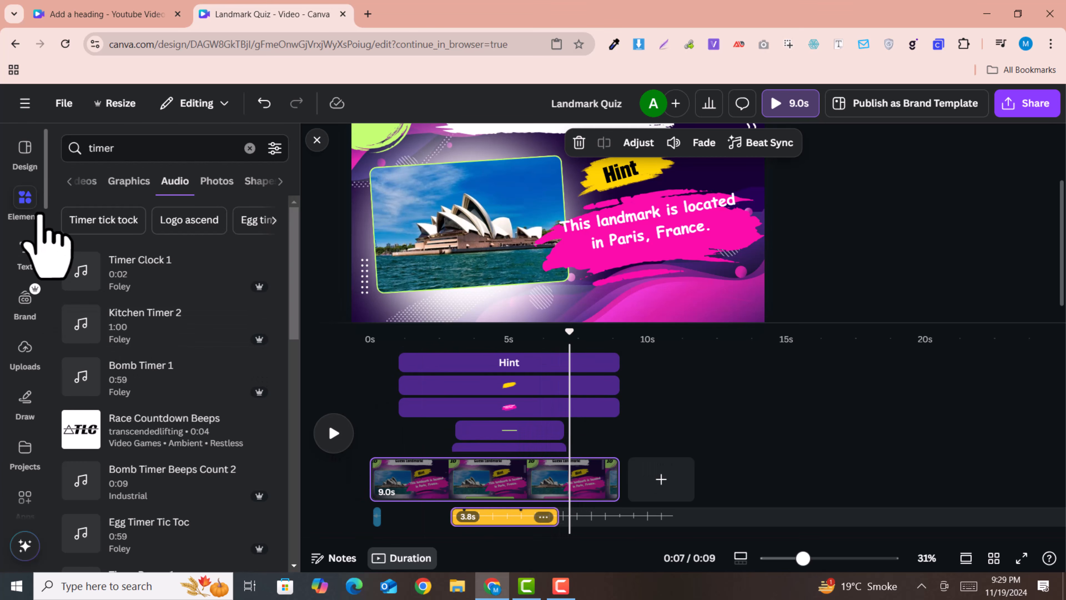
double_click(106, 150)
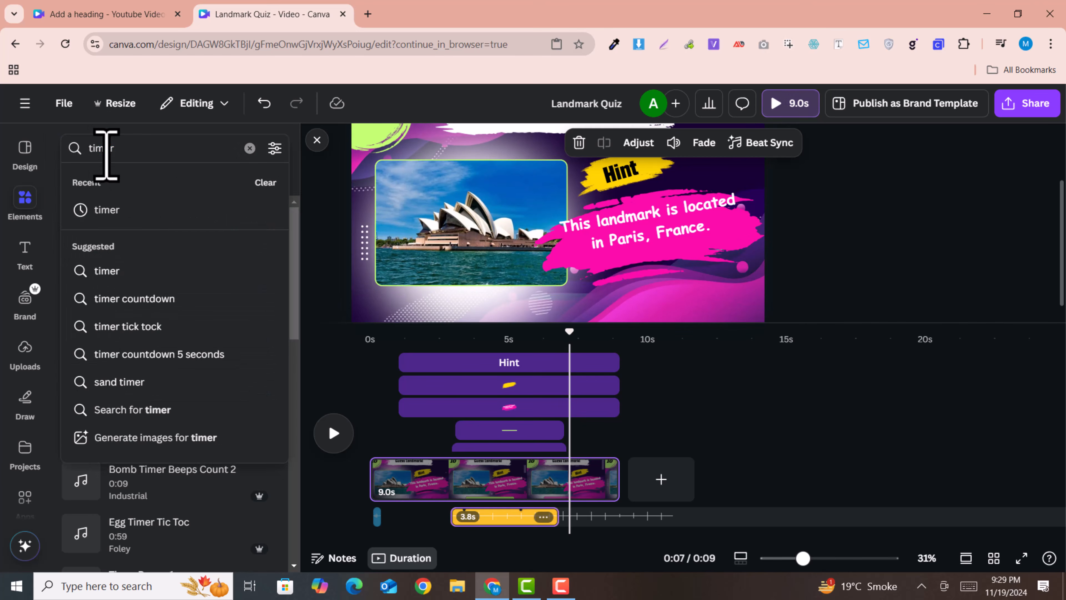
type("shutt")
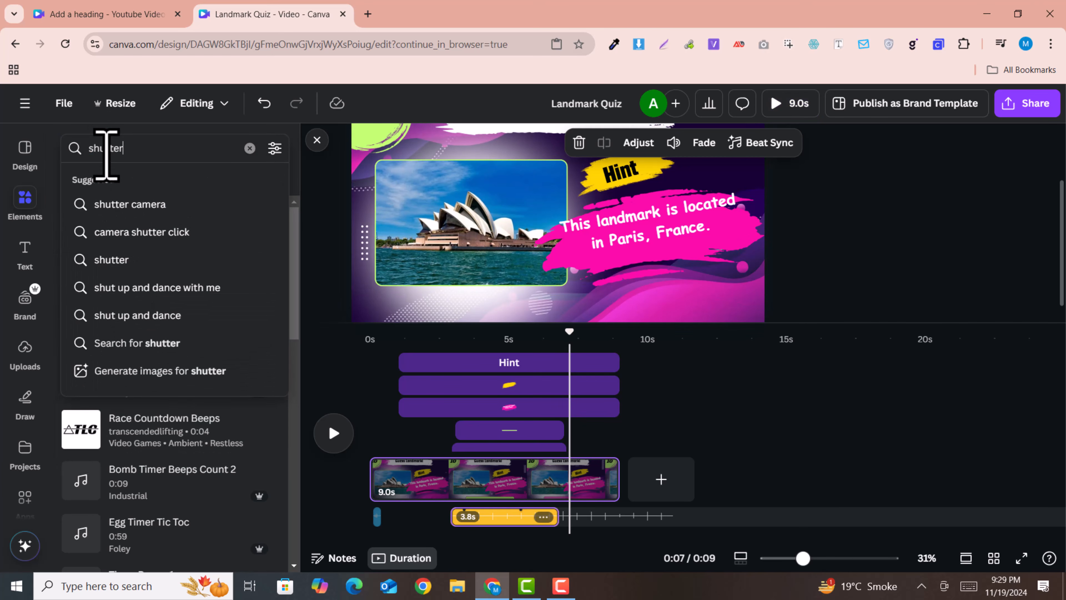
key("Return")
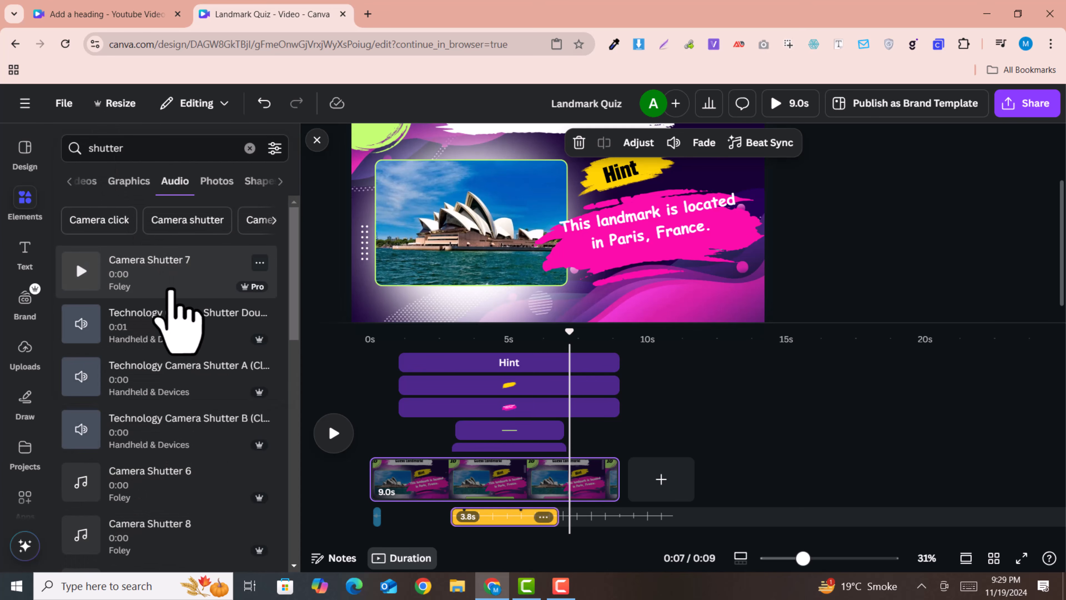
scroll(170, 319, "down", 5)
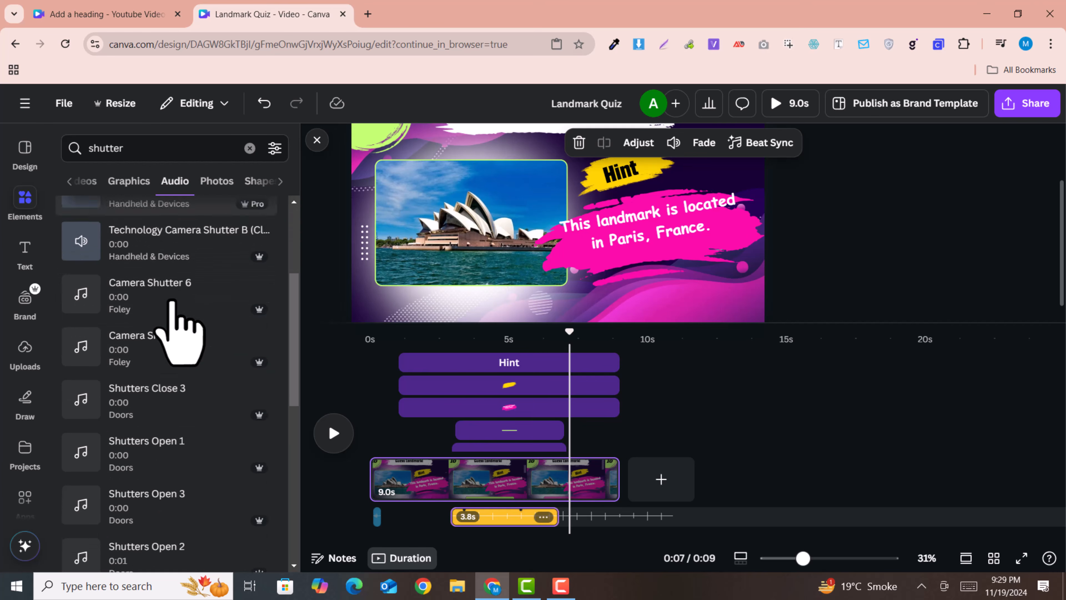
left_click(122, 451)
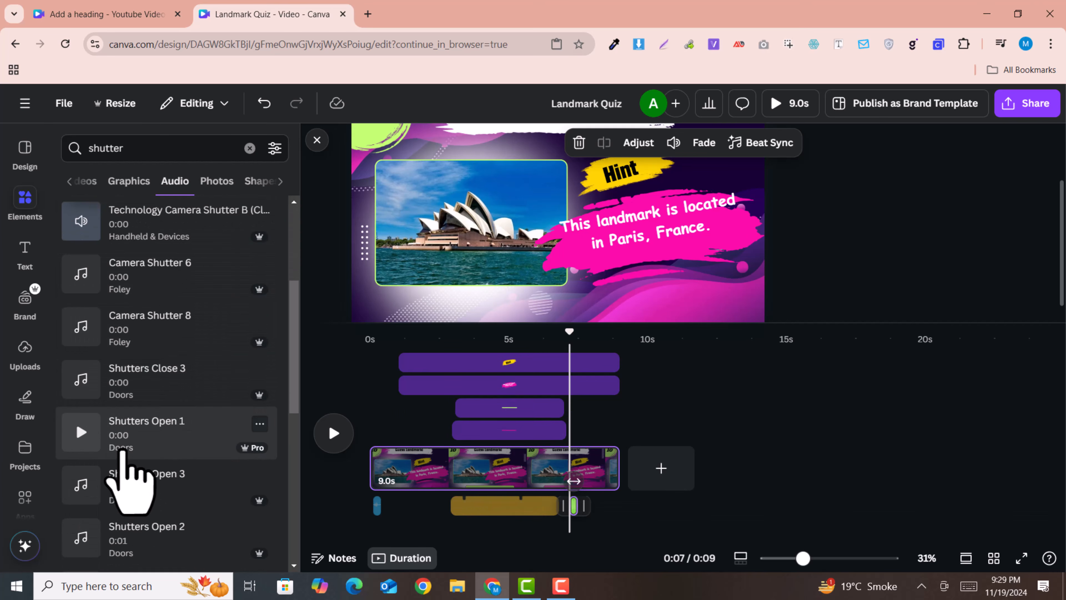
left_click(333, 441)
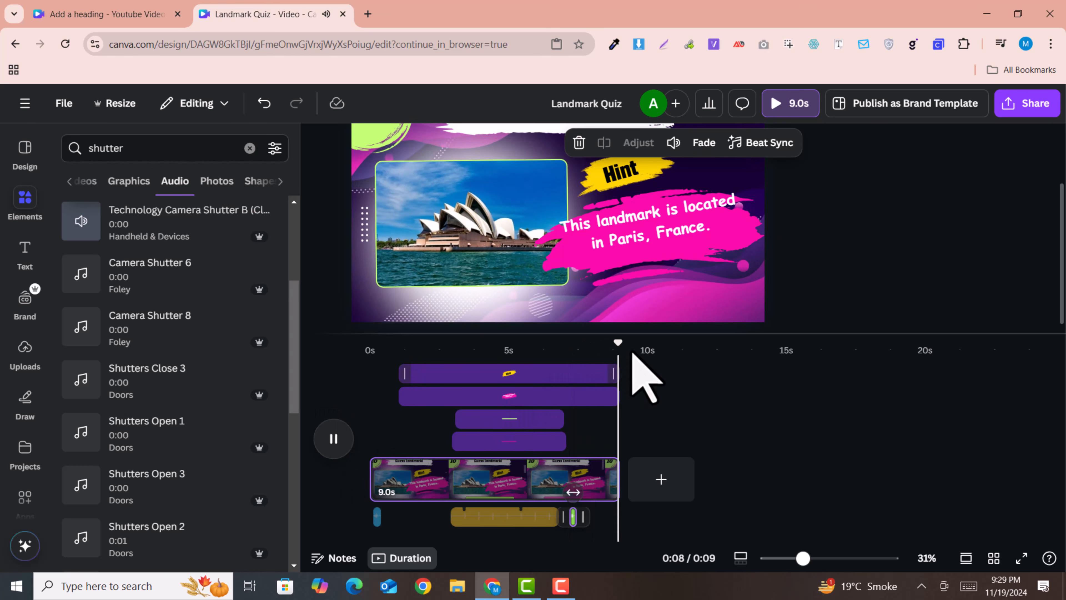
Trim the end of the Hint label's timing to 6.0 s and the pink hint text's timing to the same point, where the countdown ends.
left_click_drag(617, 345, 570, 352)
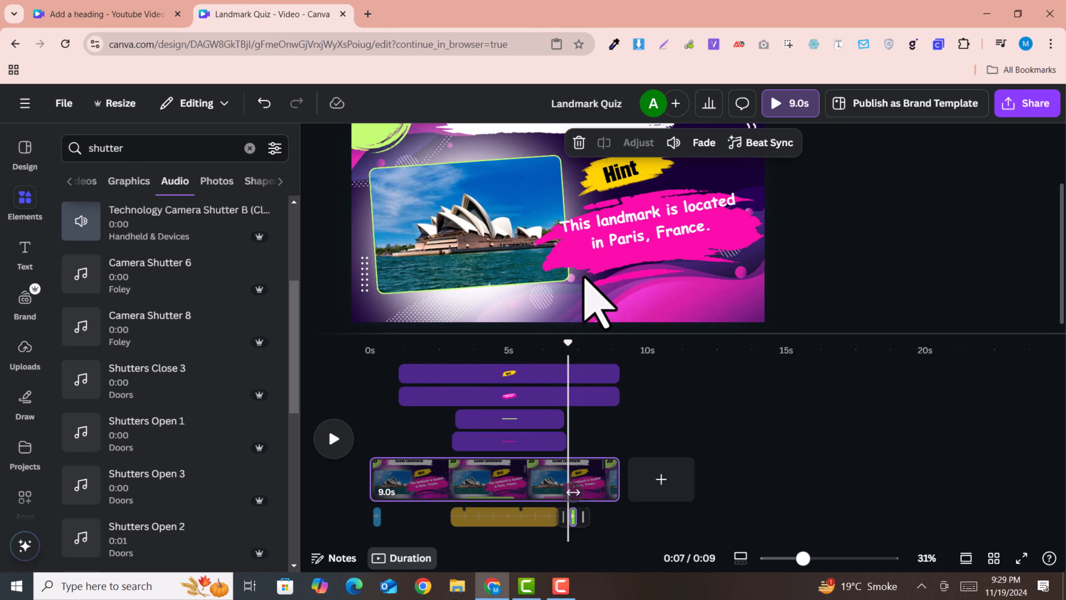
left_click_drag(609, 375, 568, 377)
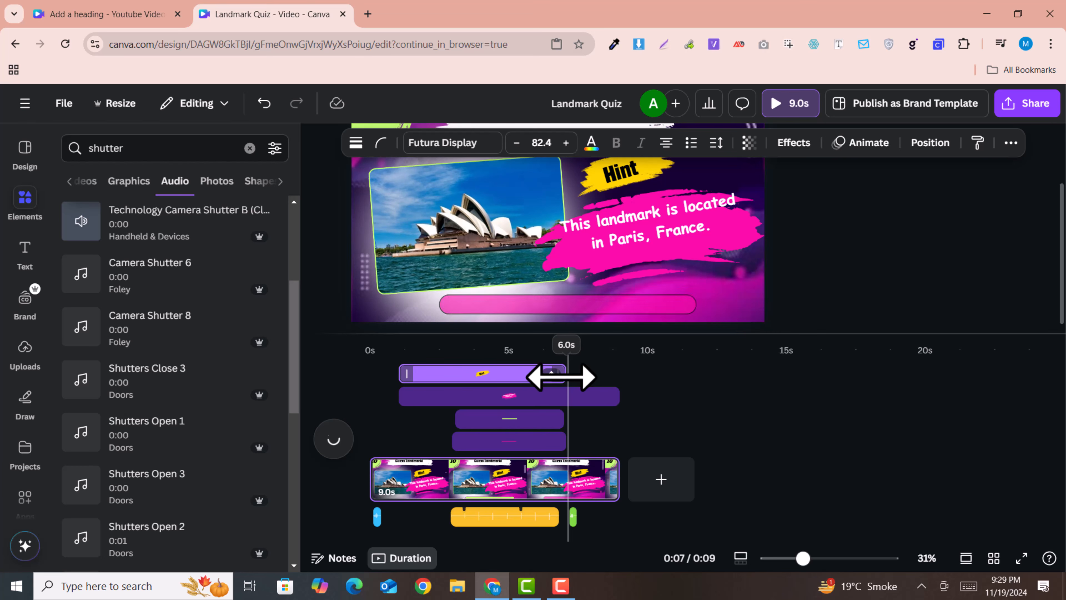
left_click(614, 397)
left_click_drag(584, 397, 566, 398)
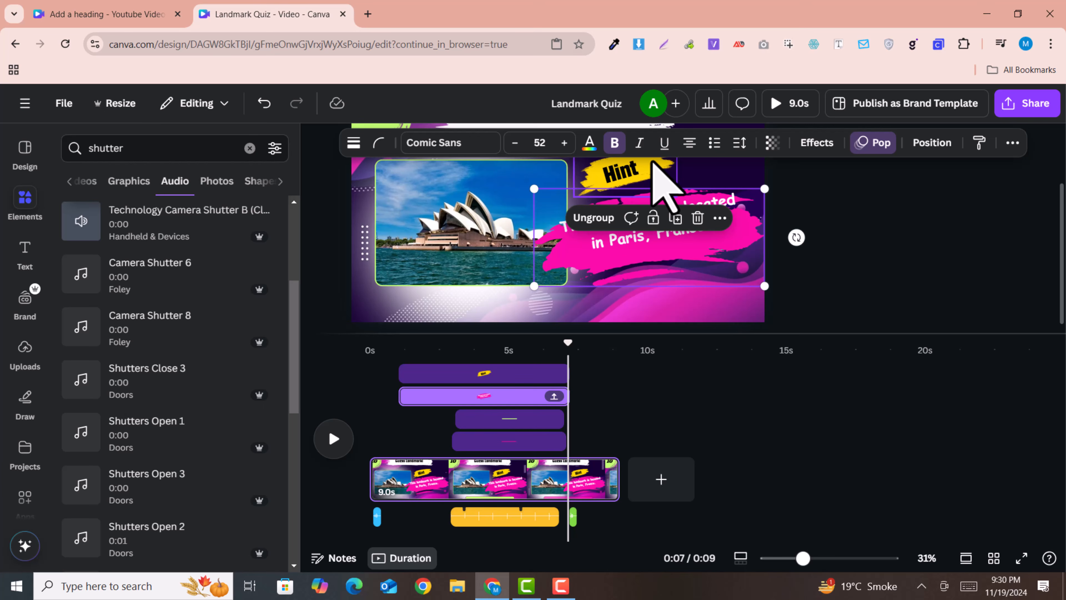
Duplicate the yellow Hint label and time the copy to run for 1.8 s from the countdown's end to the page's end.
scroll(672, 315, "up", 2)
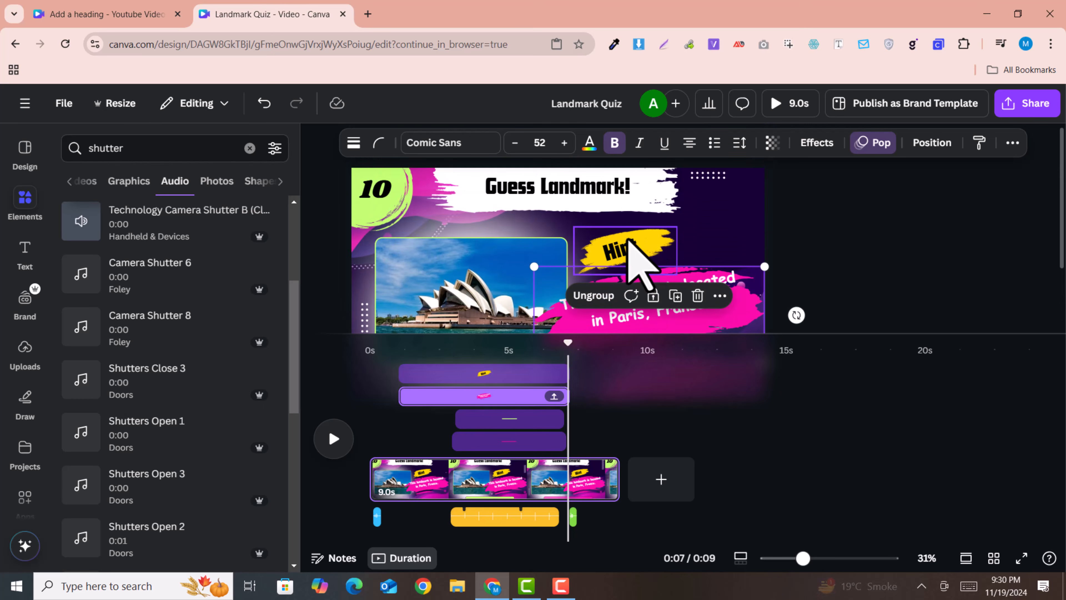
right_click(629, 242)
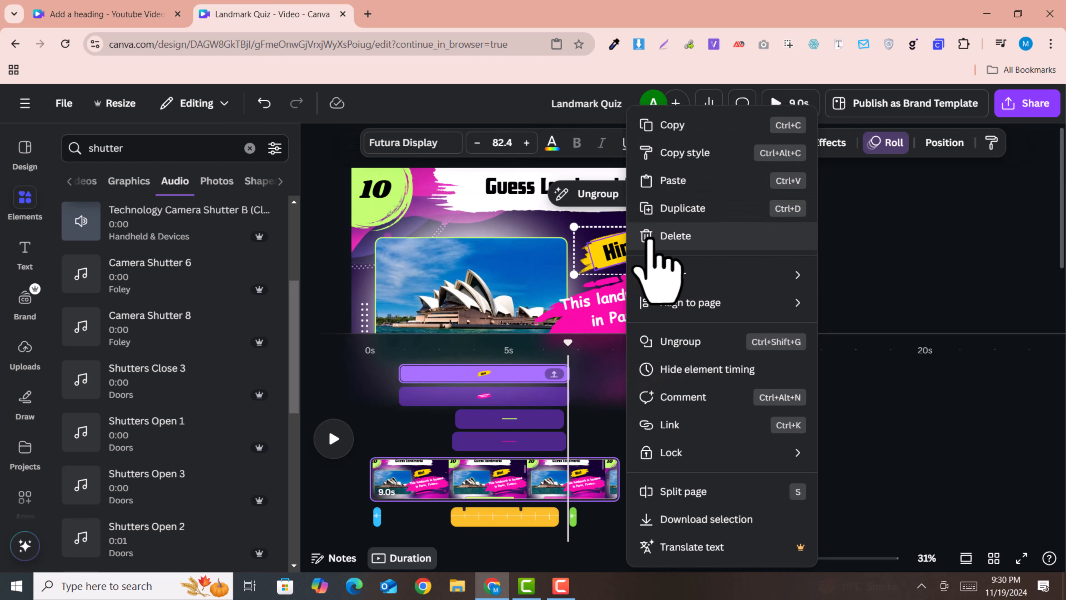
left_click(683, 209)
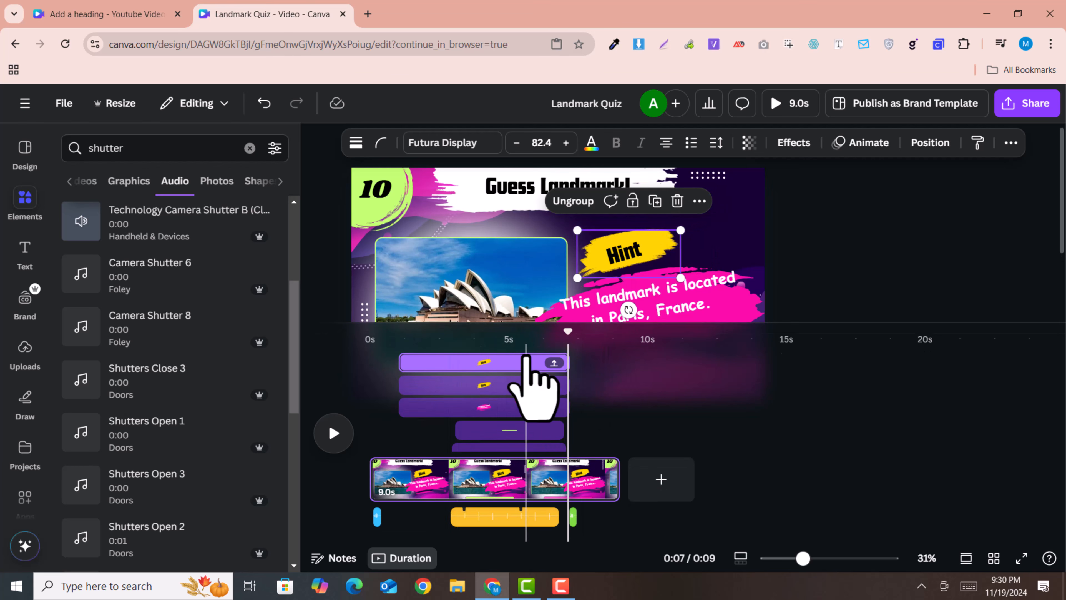
left_click_drag(484, 363, 646, 364)
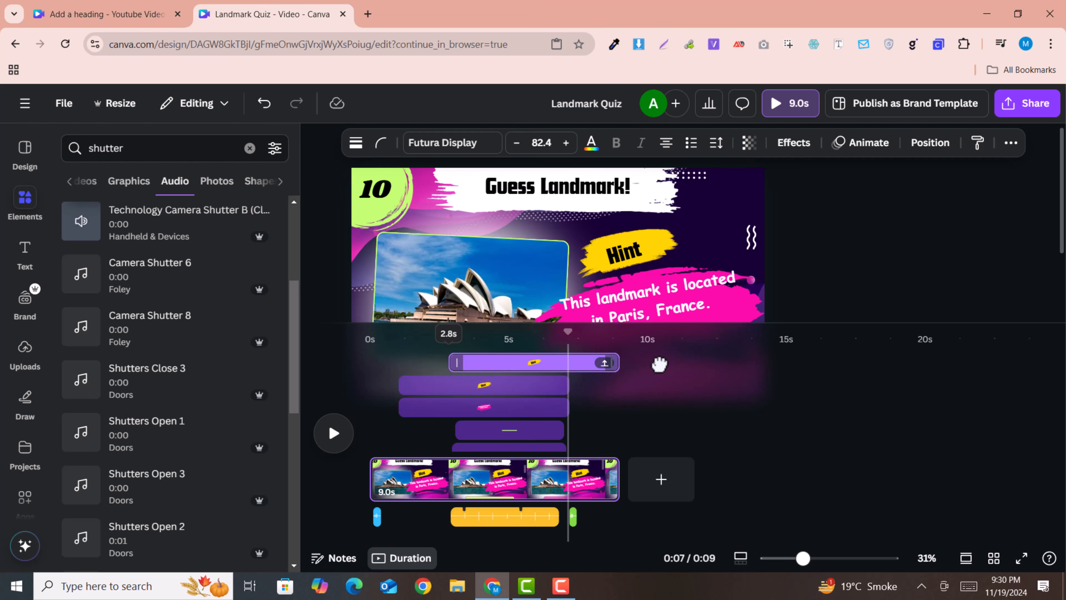
left_click(496, 363)
left_click_drag(476, 361, 572, 360)
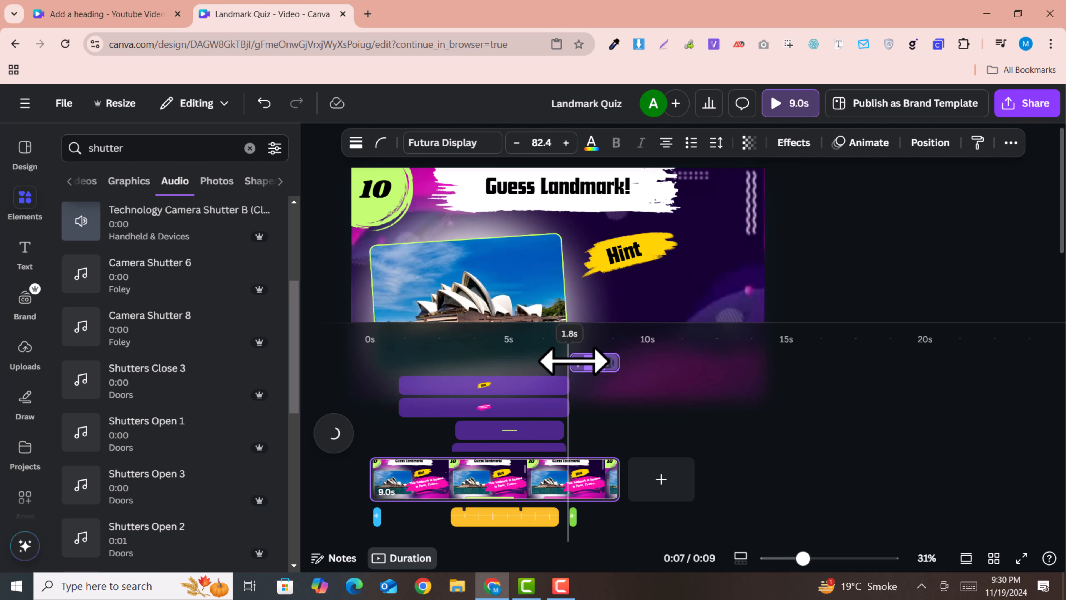
Replace the text of the copied yellow label after the countdown with "Answer".
double_click(626, 252)
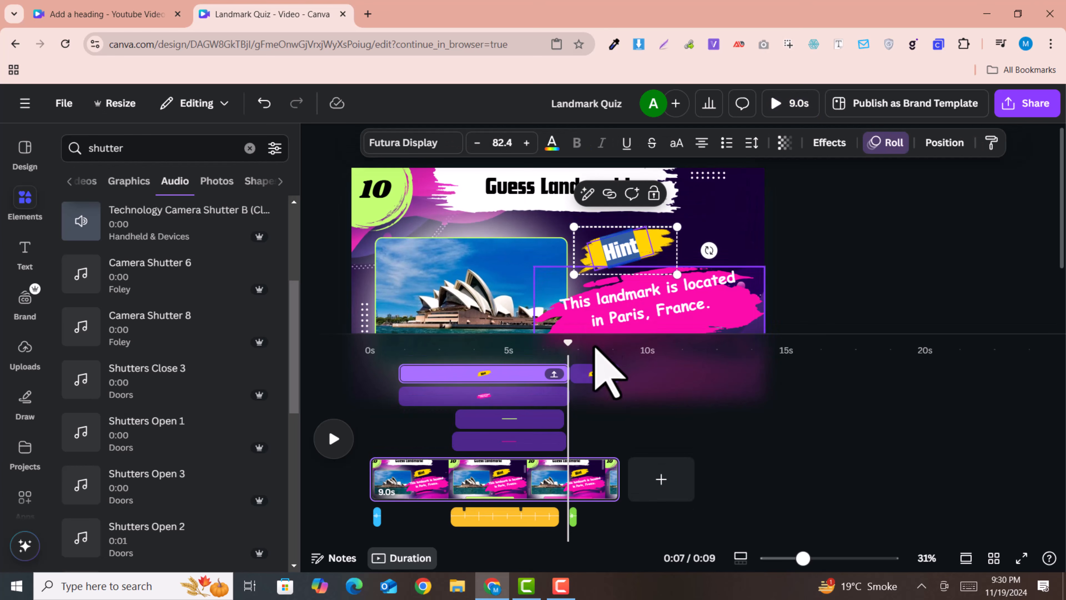
left_click(595, 373)
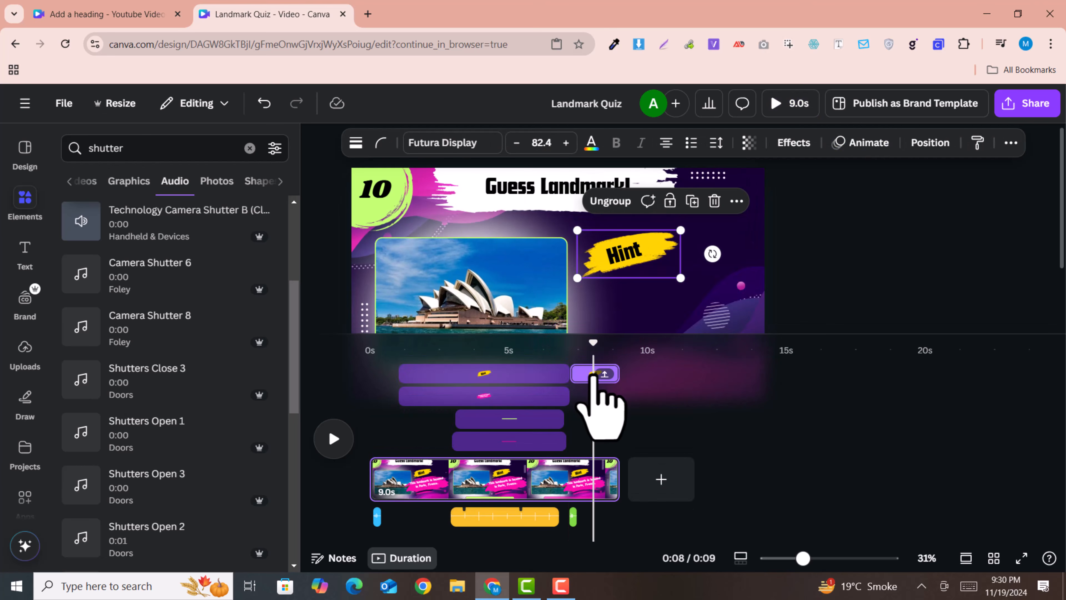
double_click(630, 252)
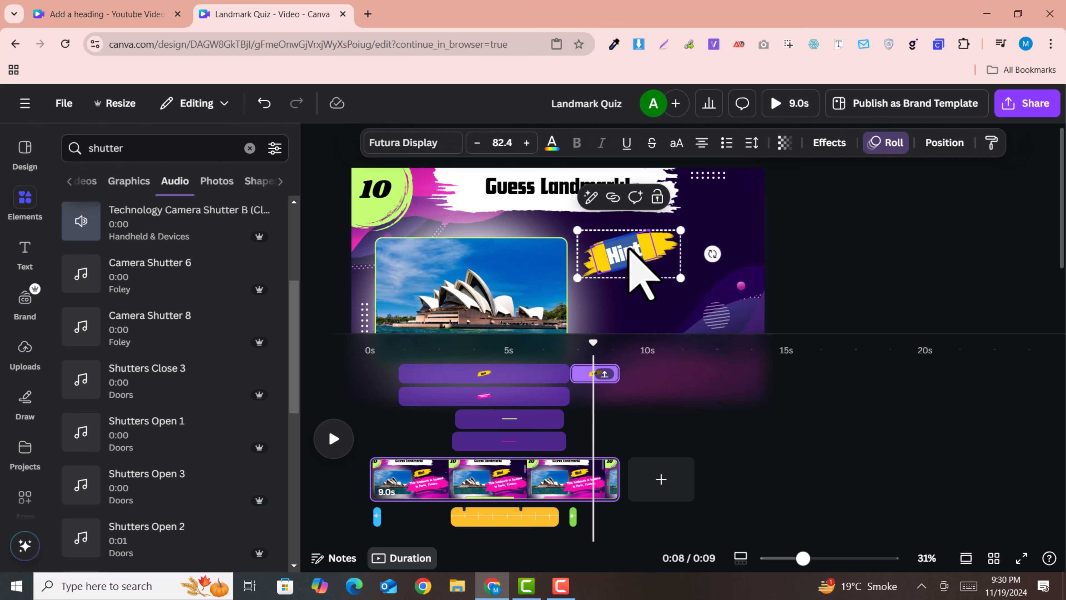
type("P")
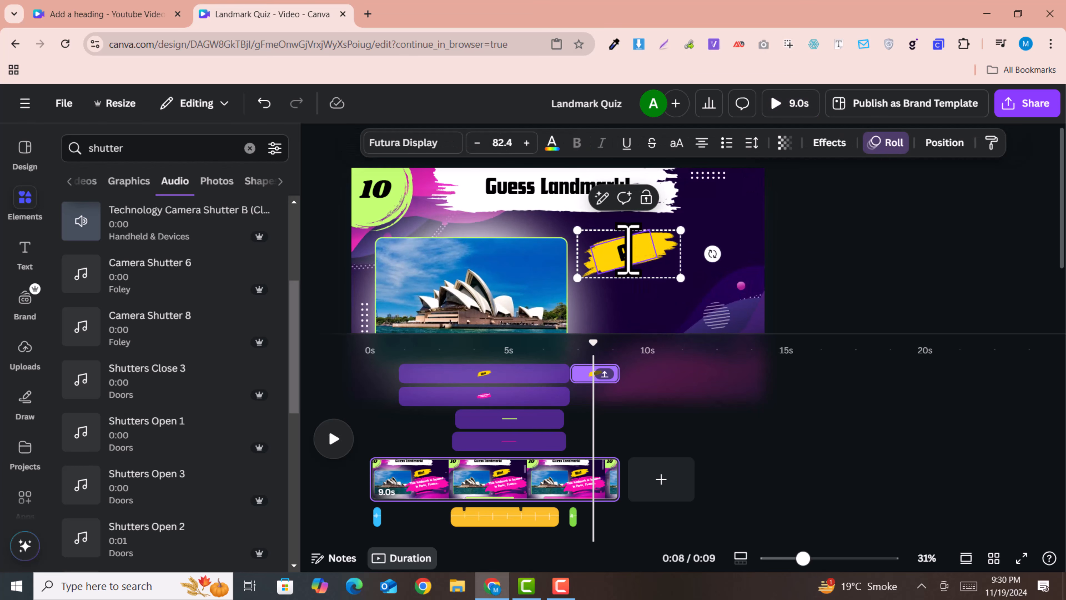
type("nswe")
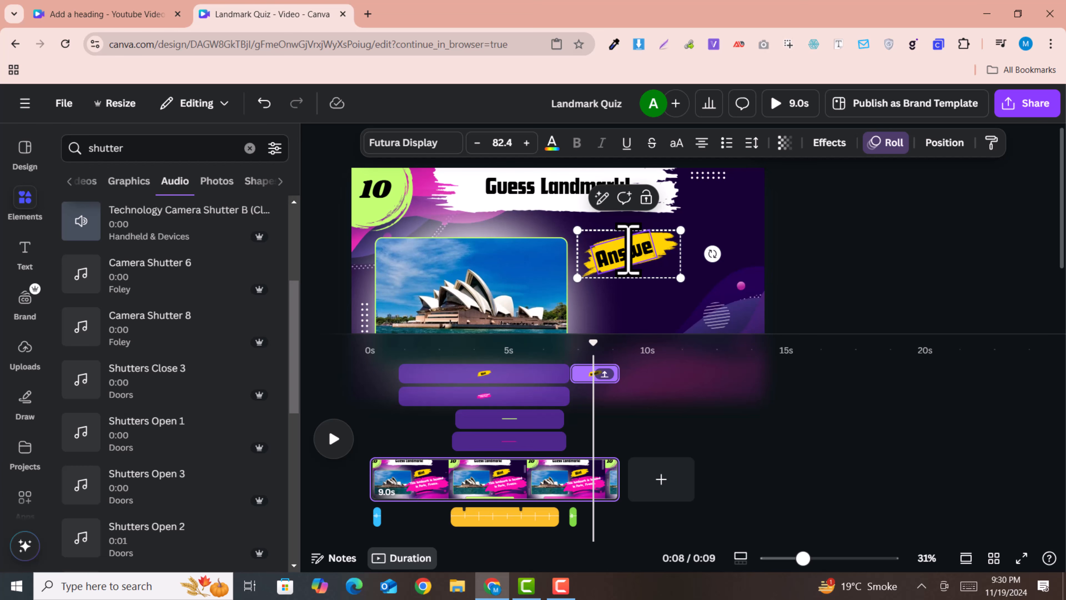
type("r")
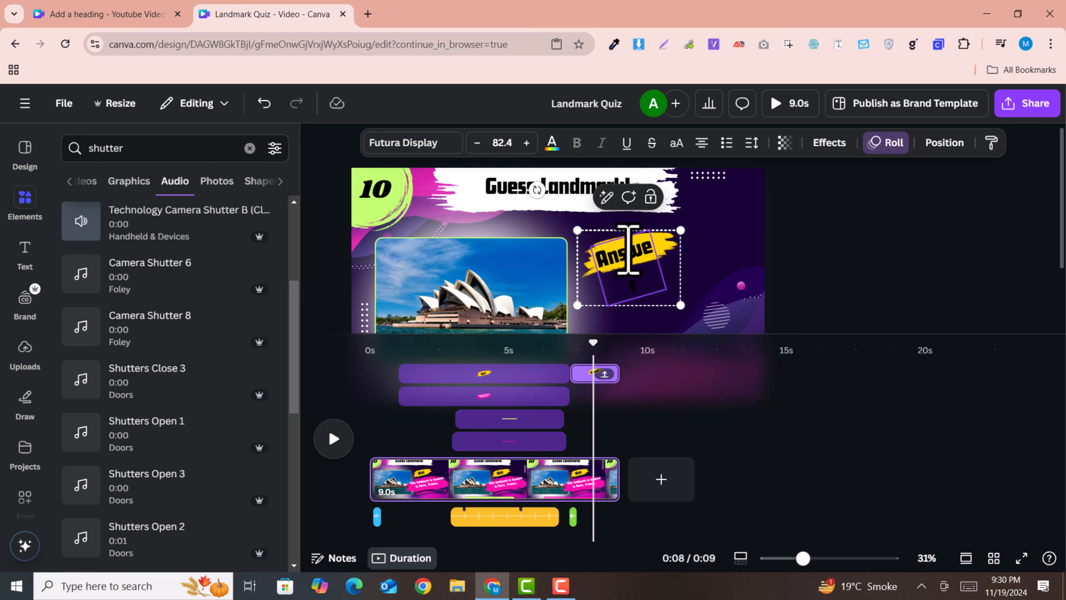
left_click(722, 269)
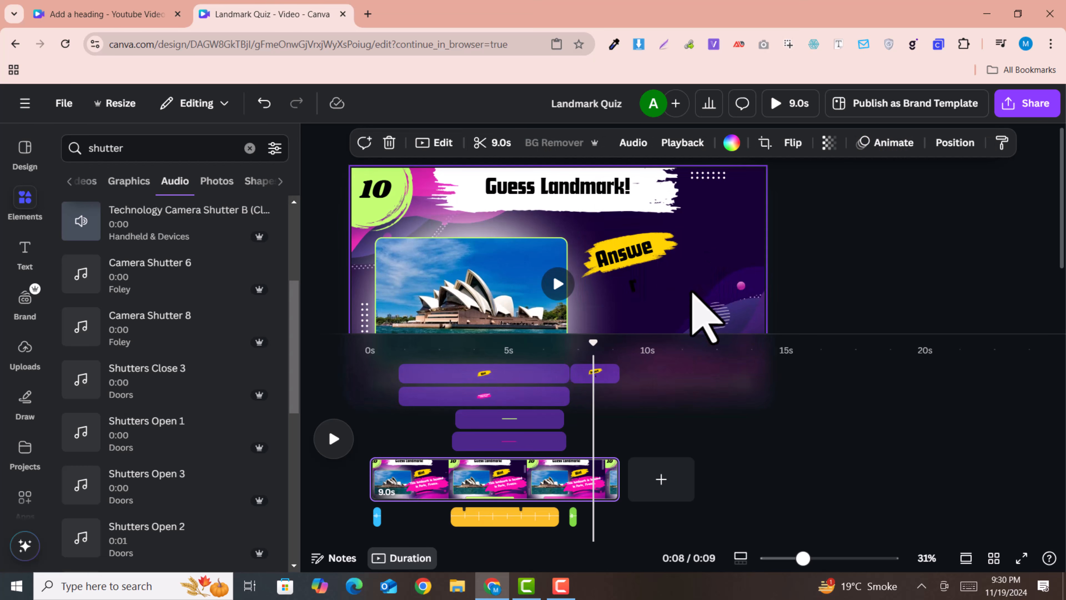
left_click(548, 443)
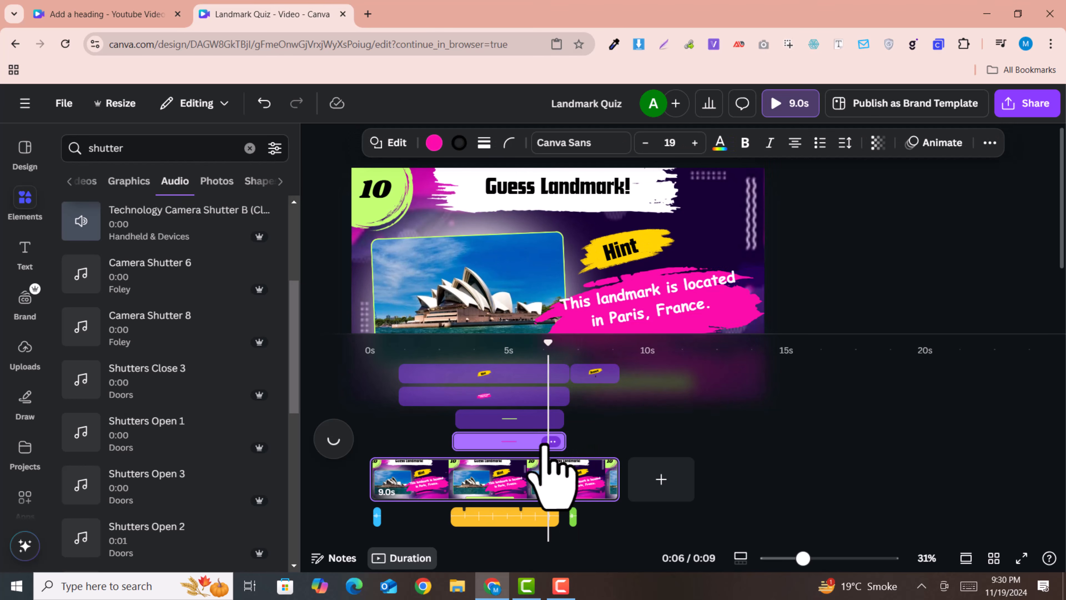
left_click(530, 420)
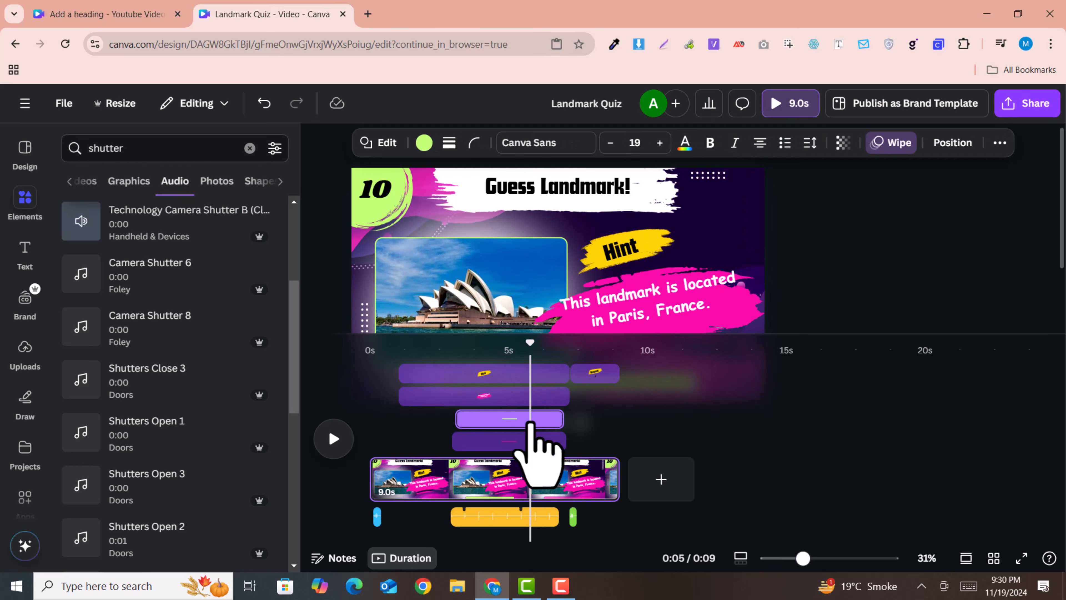
left_click(530, 444)
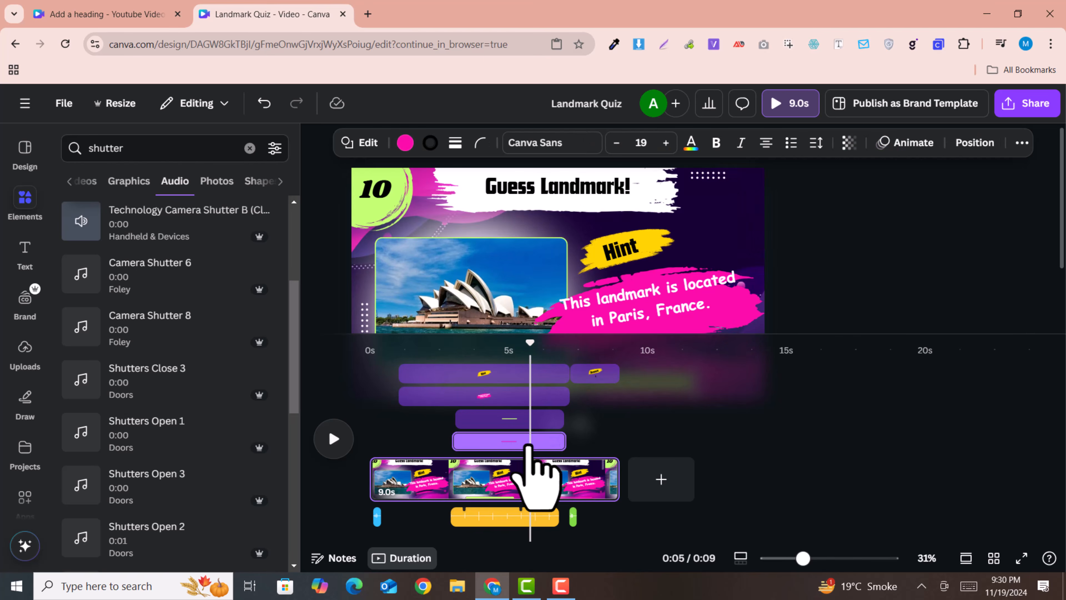
left_click(671, 306)
right_click(671, 309)
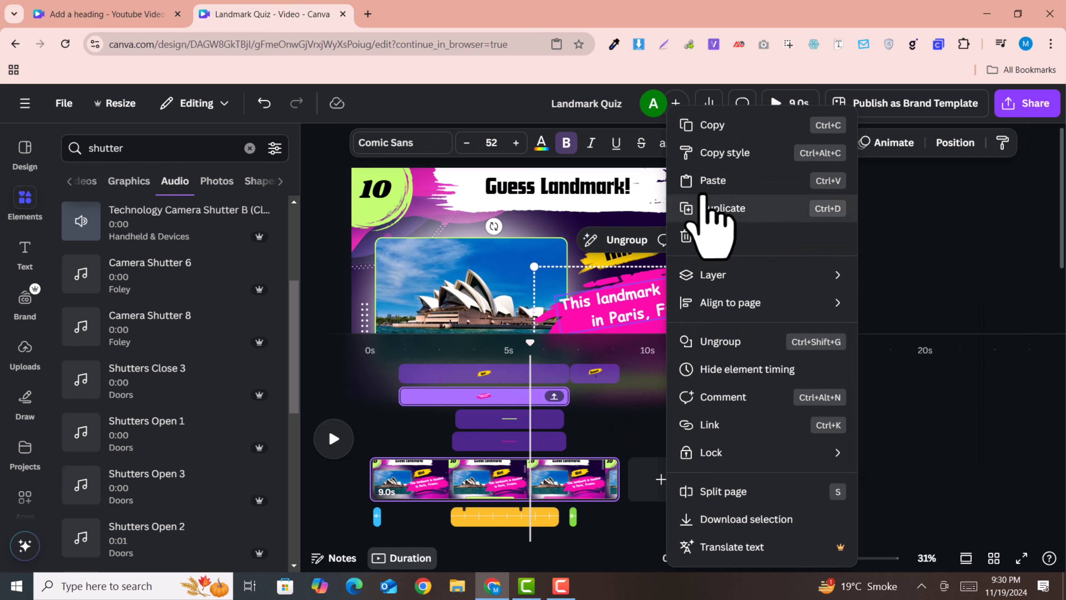
left_click(710, 209)
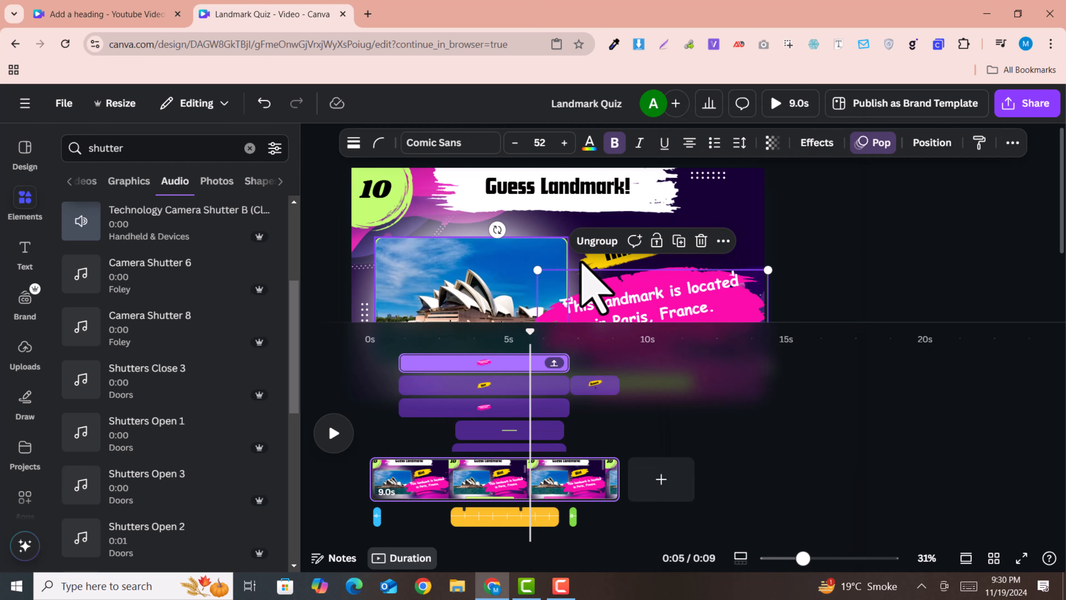
left_click(701, 241)
Duplicate the pink hint text group over the original and time the copy to run from the countdown's end to the page's end.
scroll(680, 299, "down", 2)
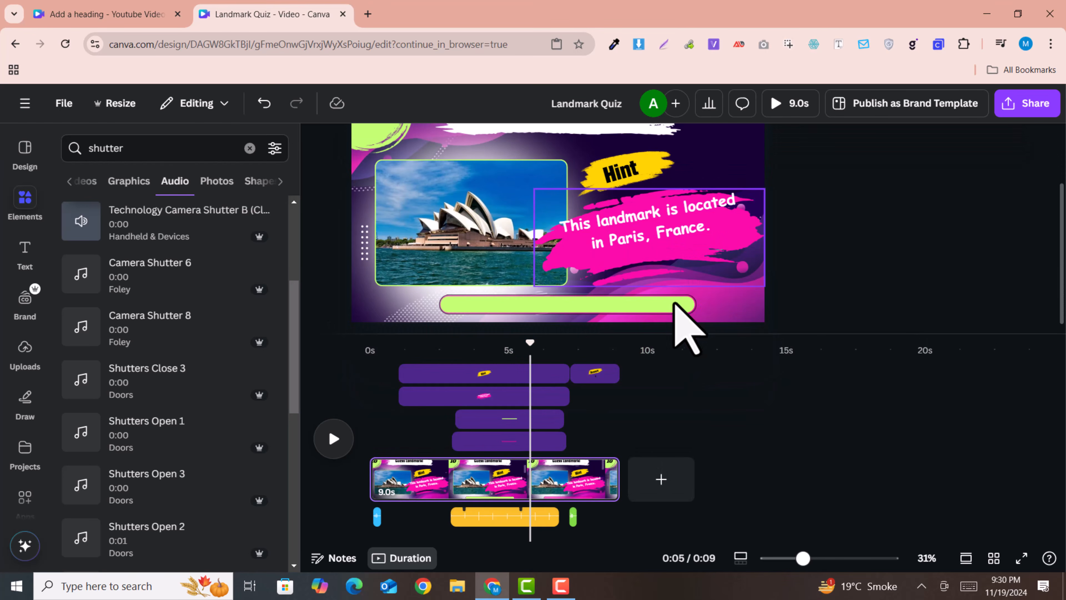
left_click(708, 253)
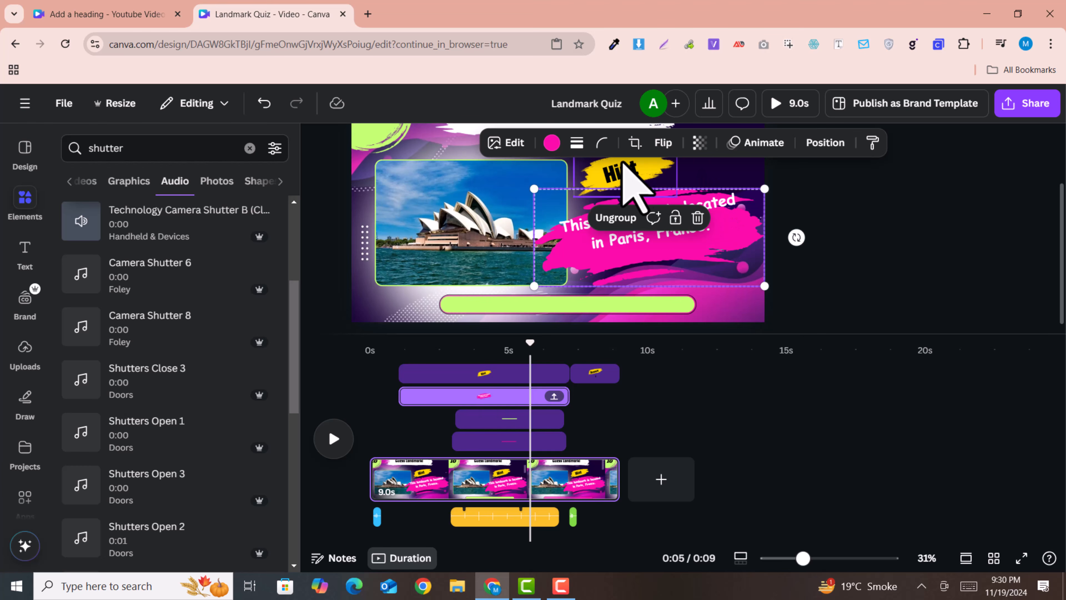
left_click(726, 230)
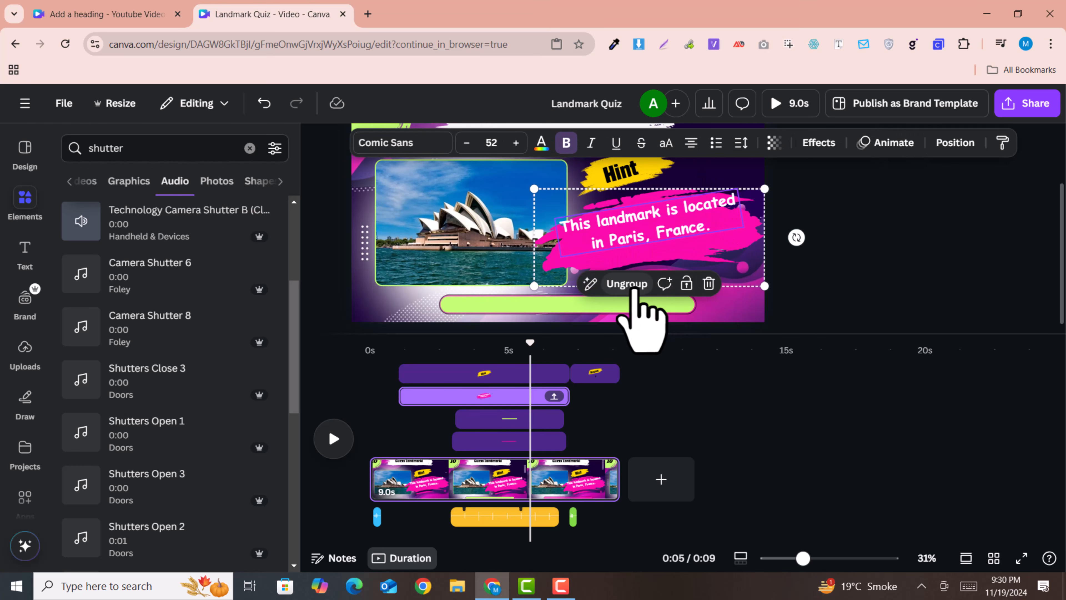
right_click(741, 236)
left_click(770, 208)
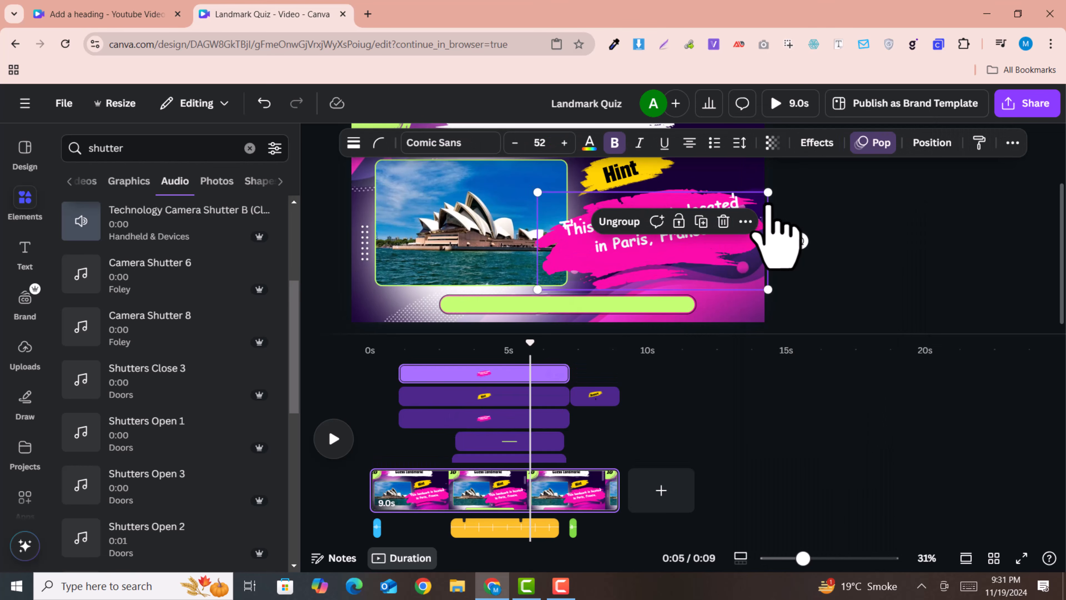
mouse_move(720, 259)
left_mouse_down()
mouse_move(664, 266)
mouse_move(713, 252)
mouse_move(709, 229)
mouse_move(705, 268)
left_mouse_up()
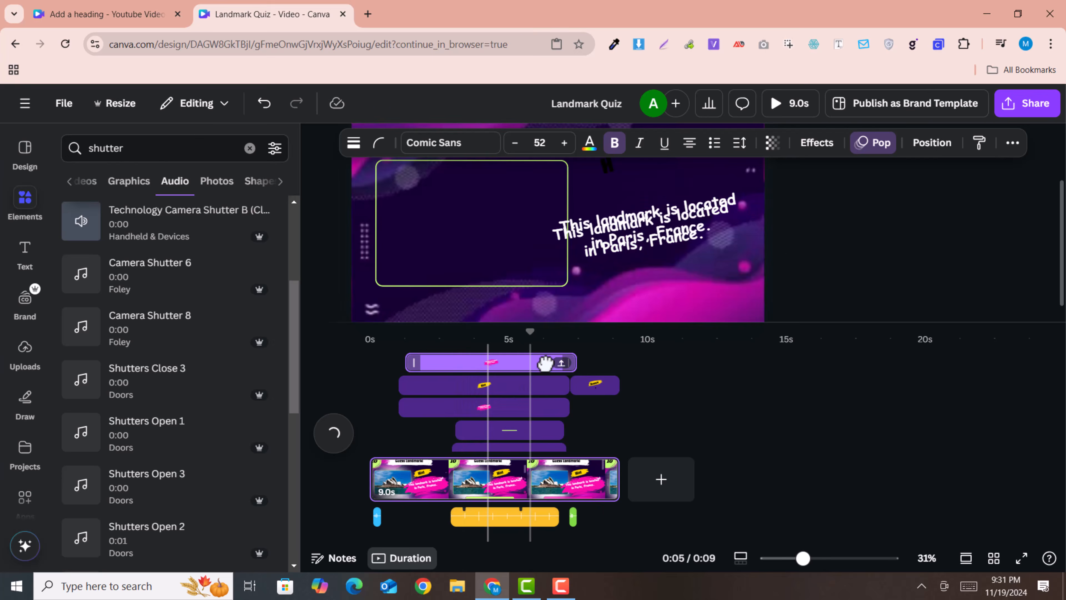
left_click_drag(552, 362, 589, 361)
left_click_drag(454, 360, 572, 357)
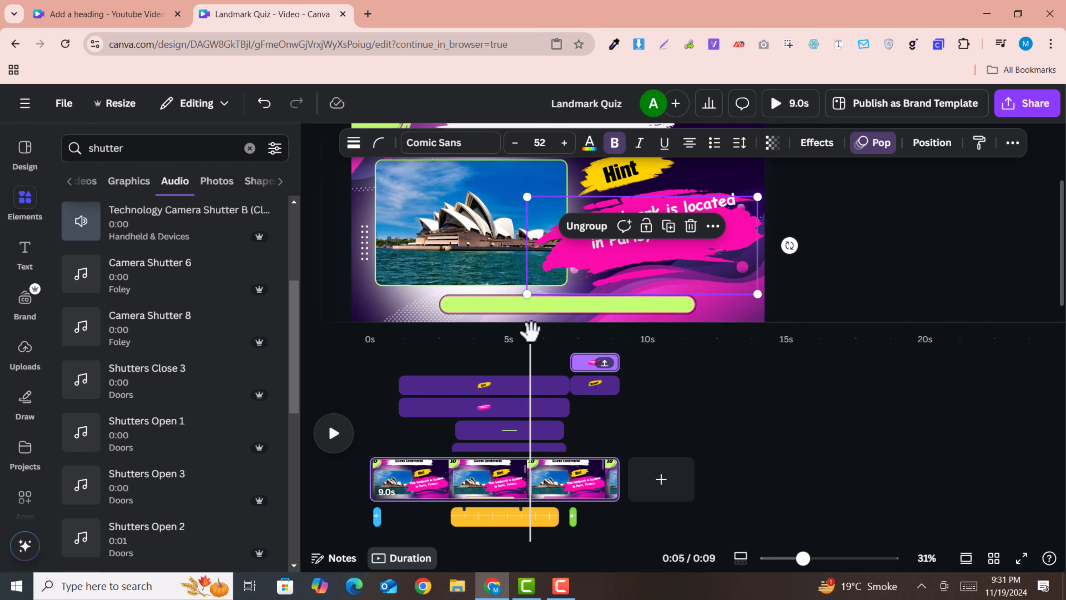
Play the page from the start through the countdown to check the timing of the elements and sounds.
left_click_drag(489, 346, 325, 368)
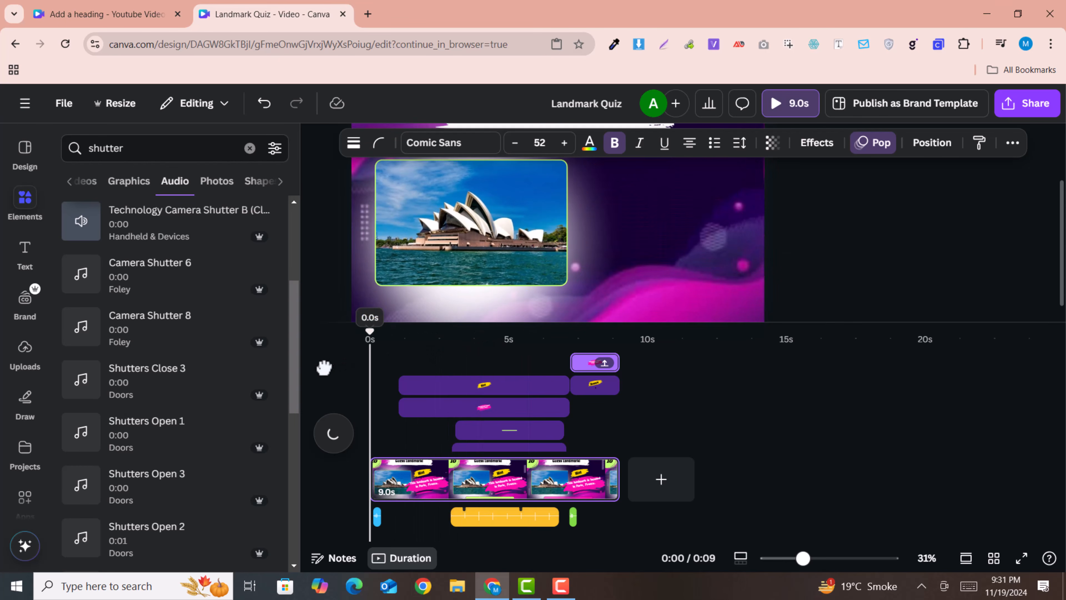
left_click(335, 430)
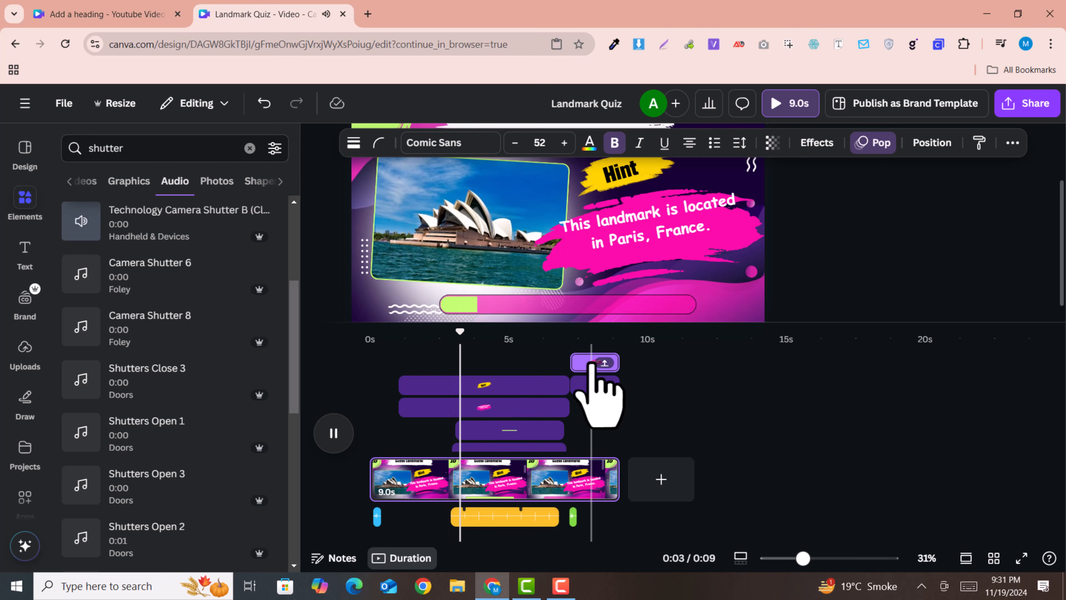
left_click(334, 433)
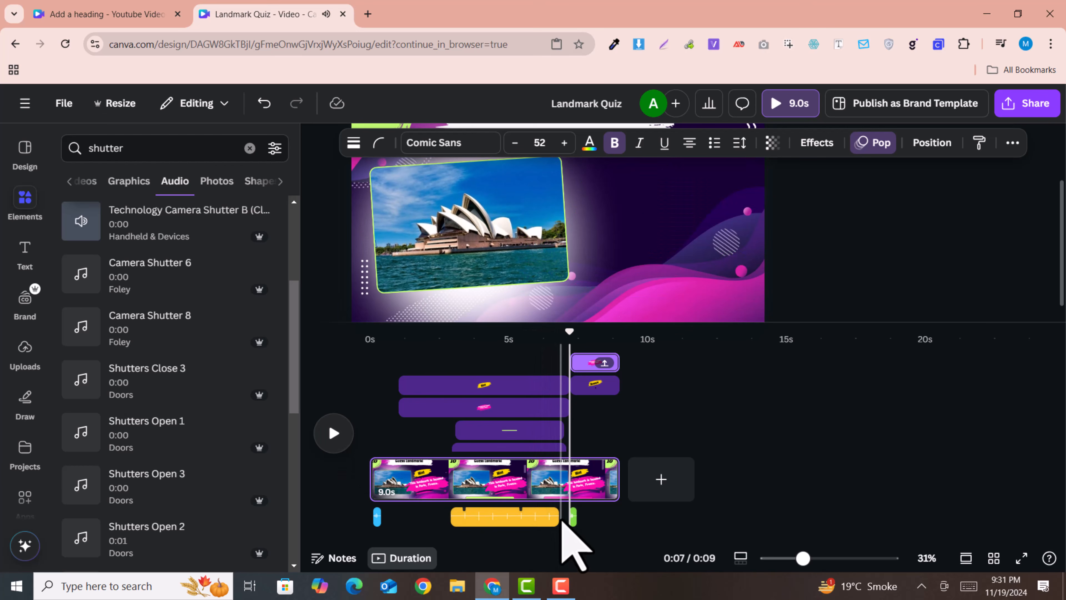
Extend the end of the timer sound to 4.2 s and play the page from 2.7 s to check the sync.
left_click(550, 519)
left_click_drag(557, 519, 559, 514)
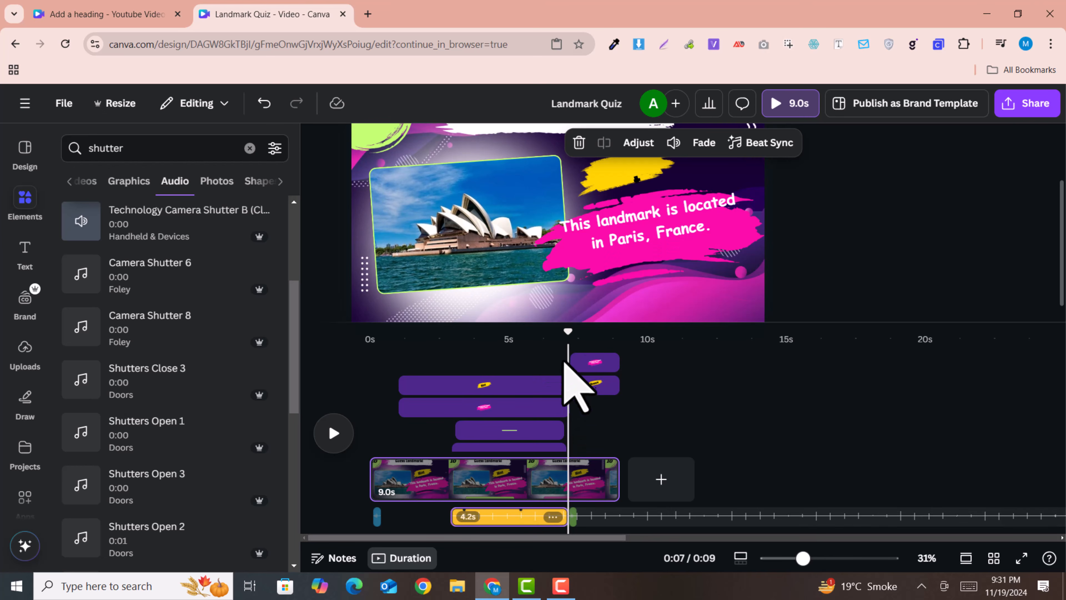
left_click_drag(558, 335, 446, 361)
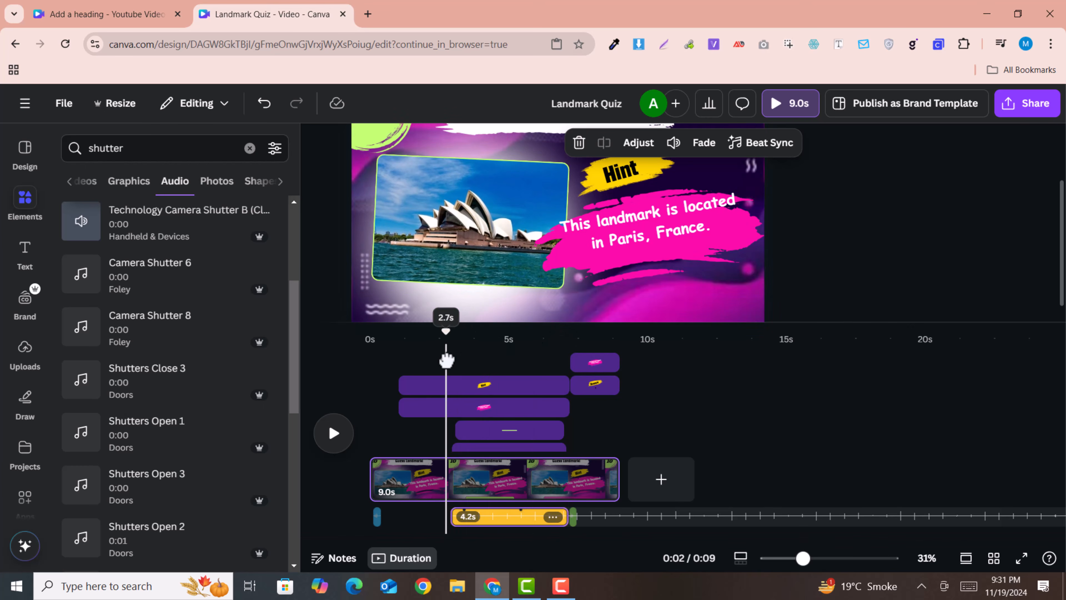
left_click(335, 435)
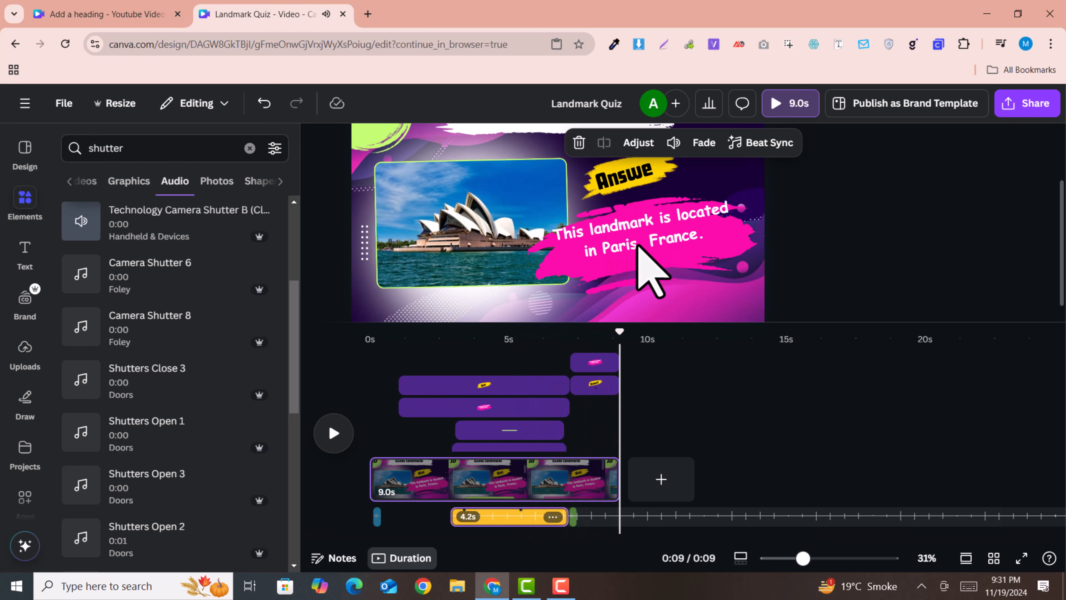
Enlarge the Answer label group to a text size of about 101 and ungroup its text from the yellow brush stroke.
left_click(629, 179)
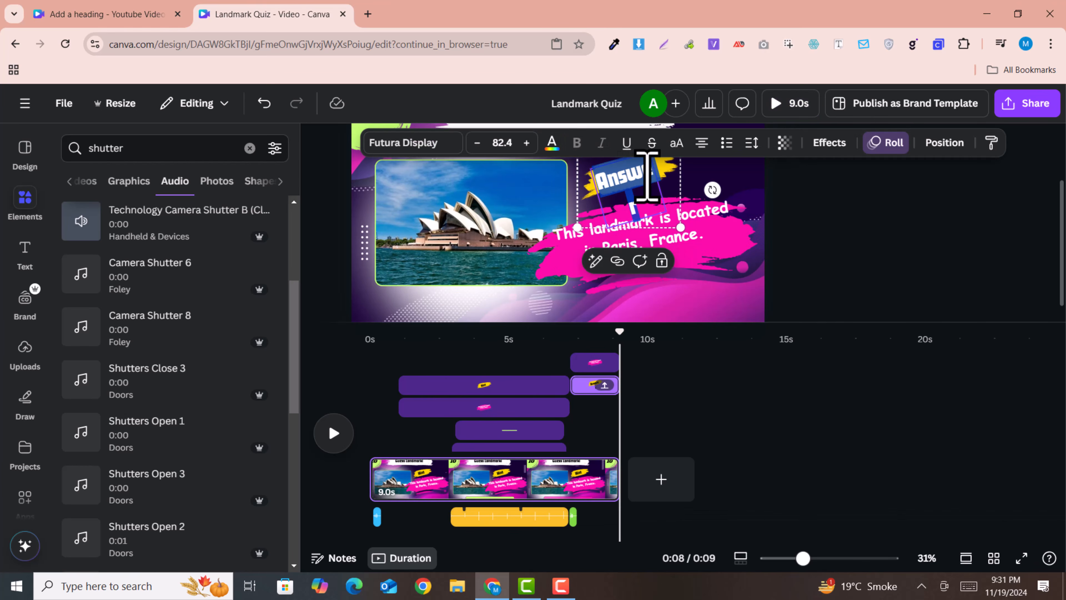
scroll(680, 222, "up", 2)
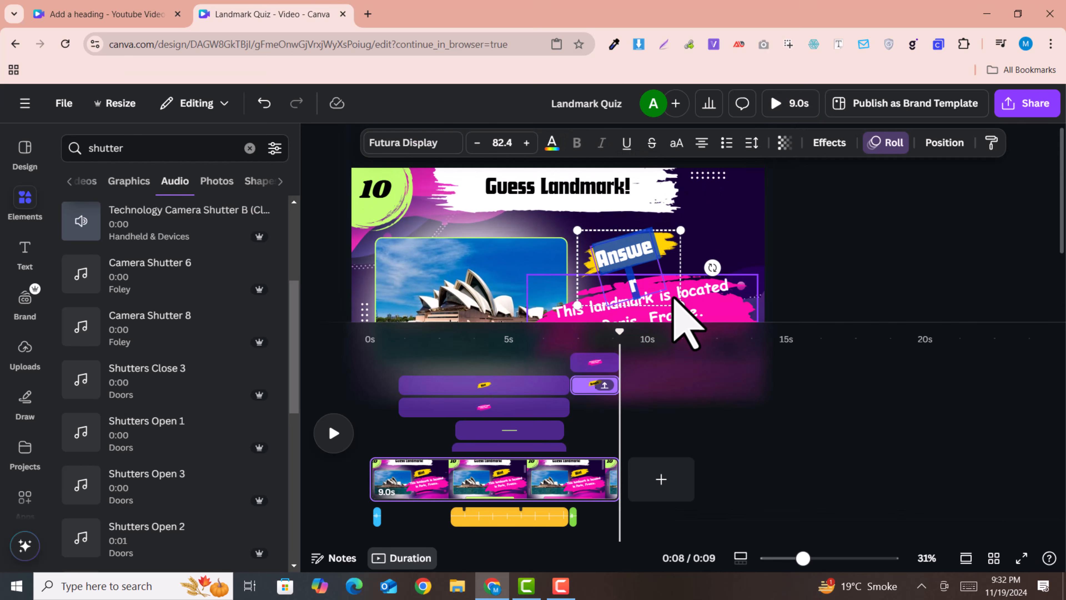
left_click_drag(681, 228, 708, 217)
right_click(657, 247)
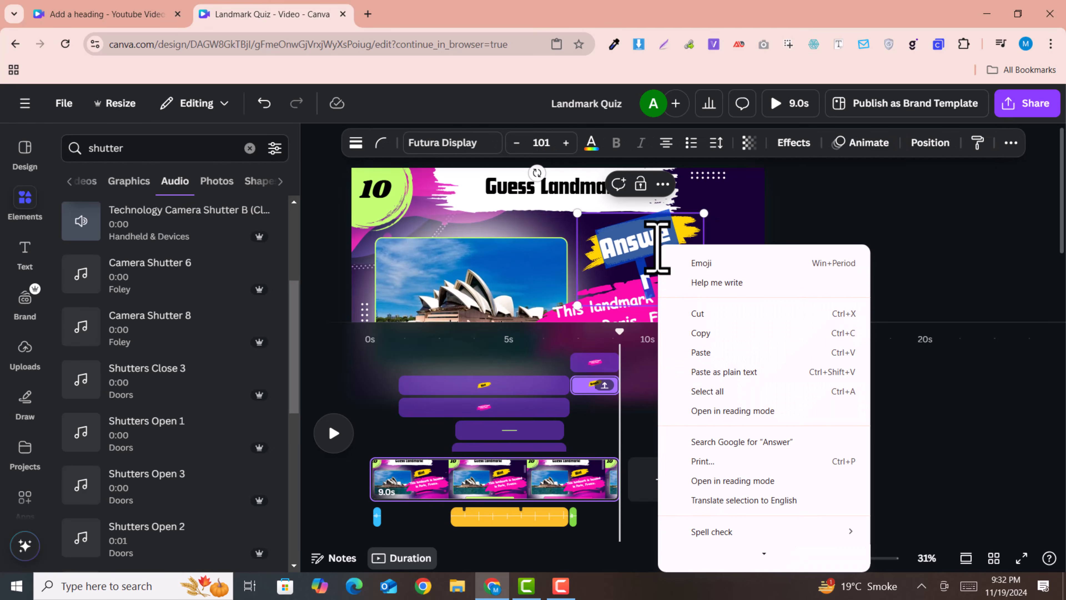
right_click(629, 276)
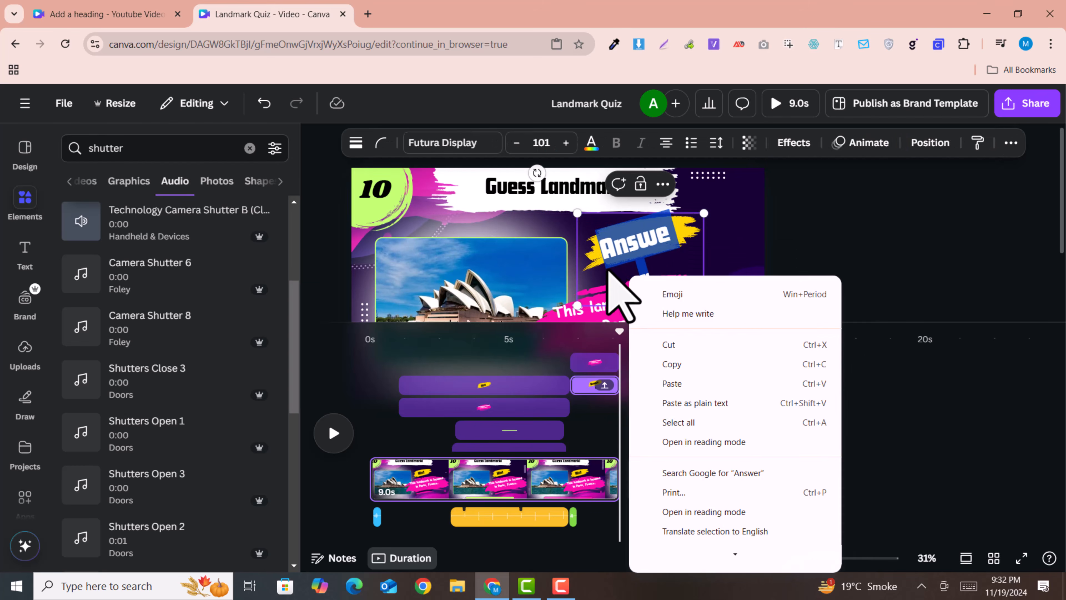
left_click(727, 239)
right_click(633, 231)
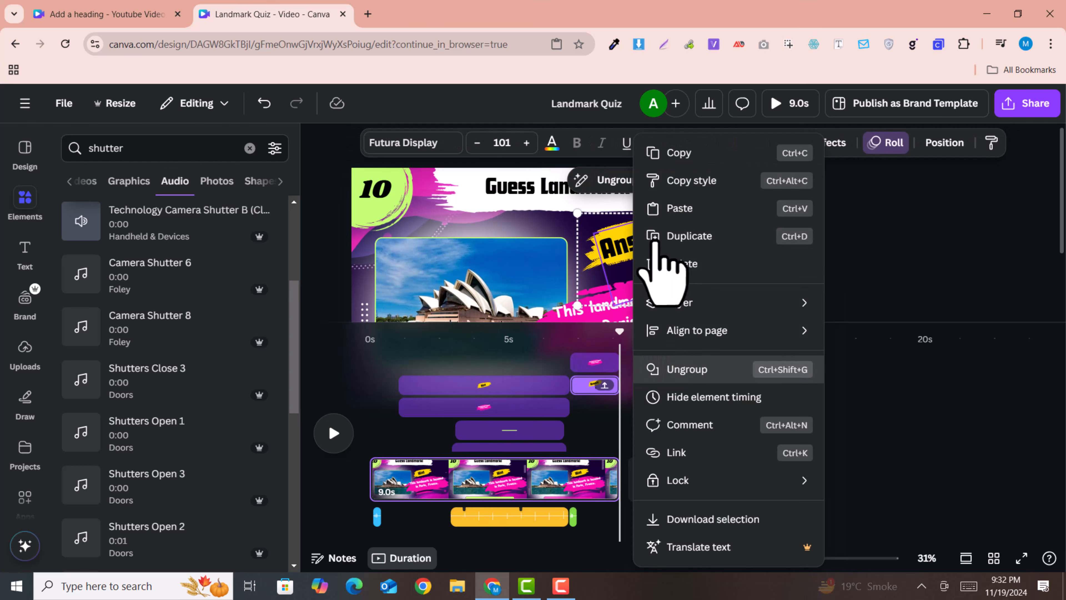
key("ctrl+shift+g")
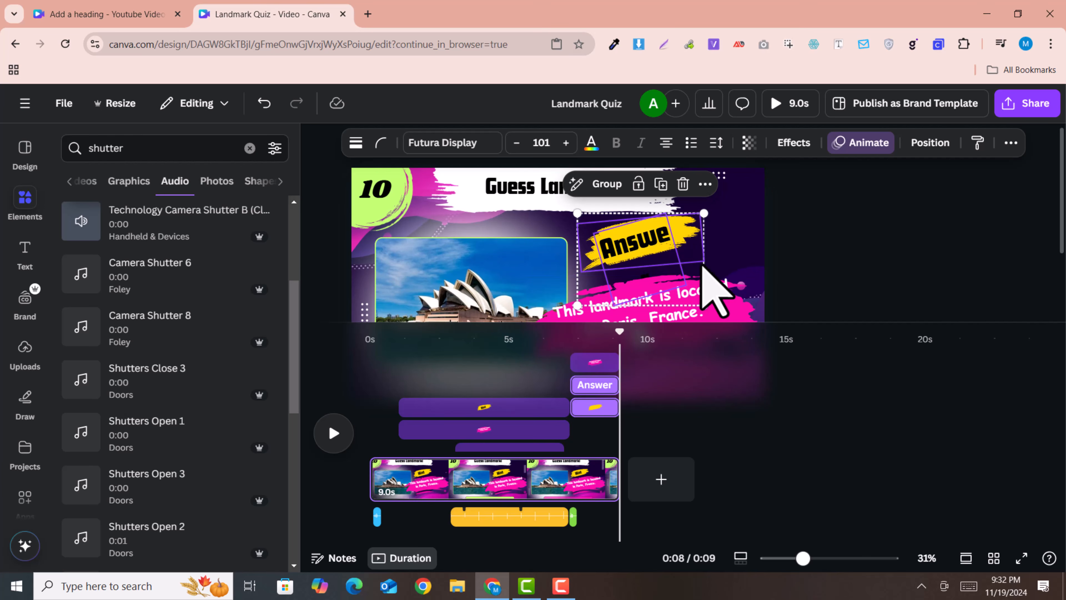
Widen the Answer text box so the whole word fits on one line over the yellow brush stroke.
left_click(663, 247)
left_click(664, 248)
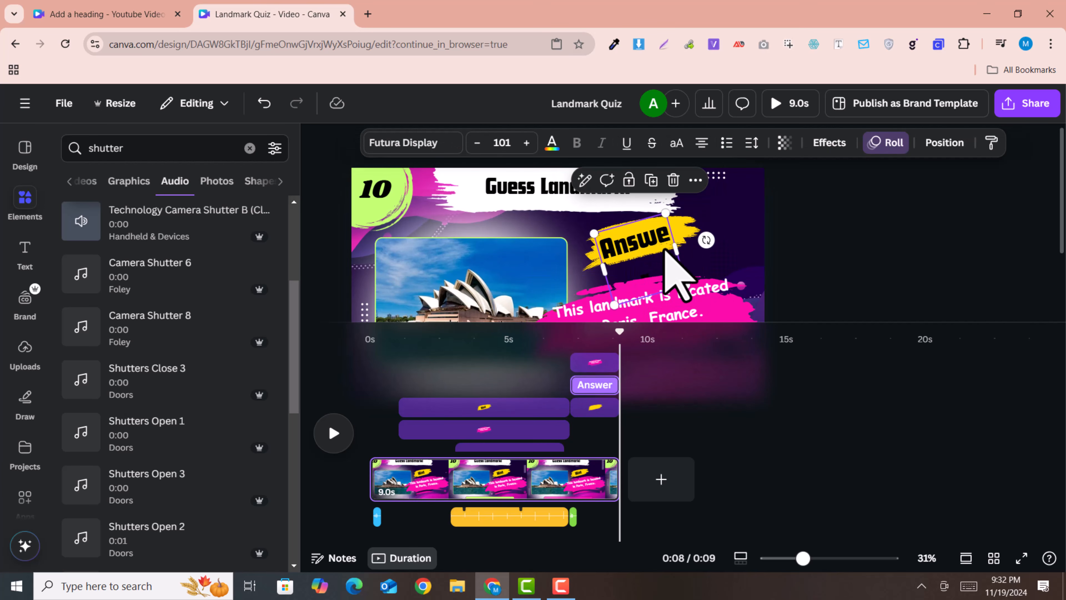
mouse_move(680, 250)
left_mouse_down()
mouse_move(709, 245)
mouse_move(697, 242)
left_mouse_up()
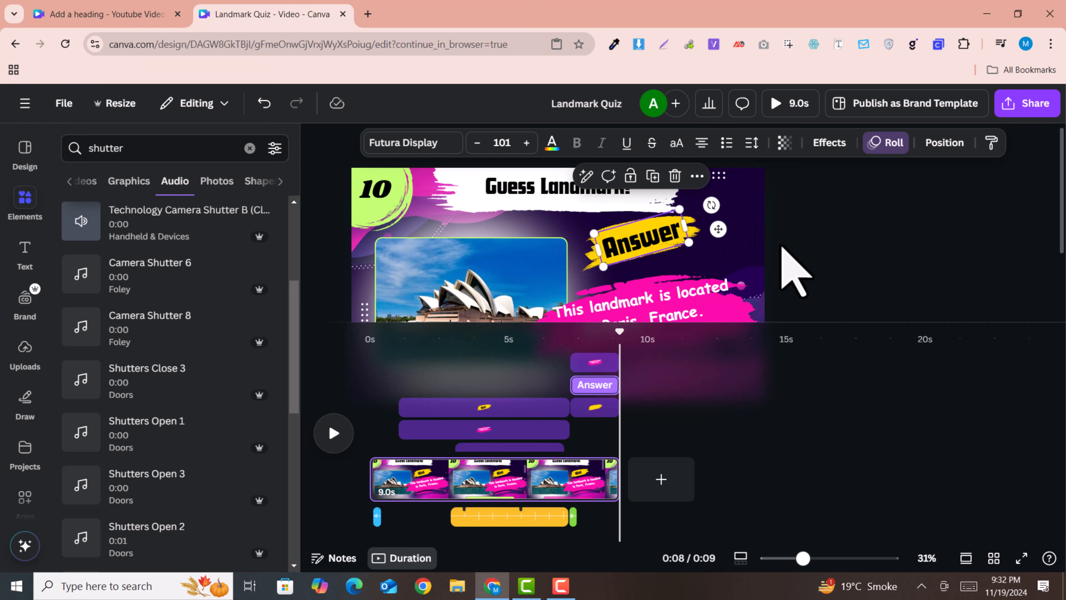
Replace the landmark hint text on the pink brush stroke with the answer NewYork.
scroll(614, 304, "down", 2)
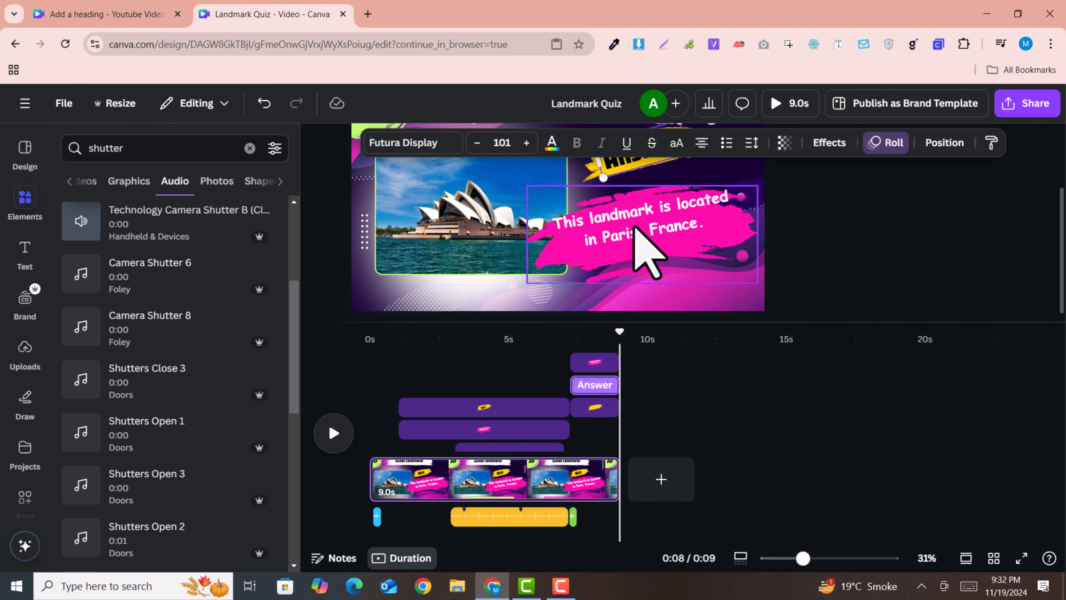
left_click(636, 229)
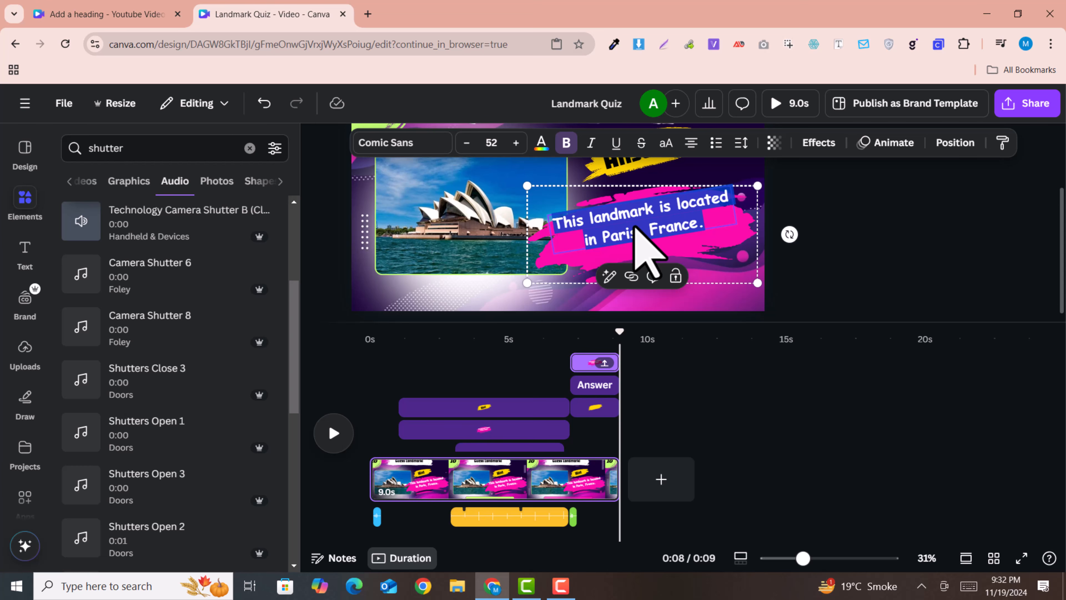
type("NewYork")
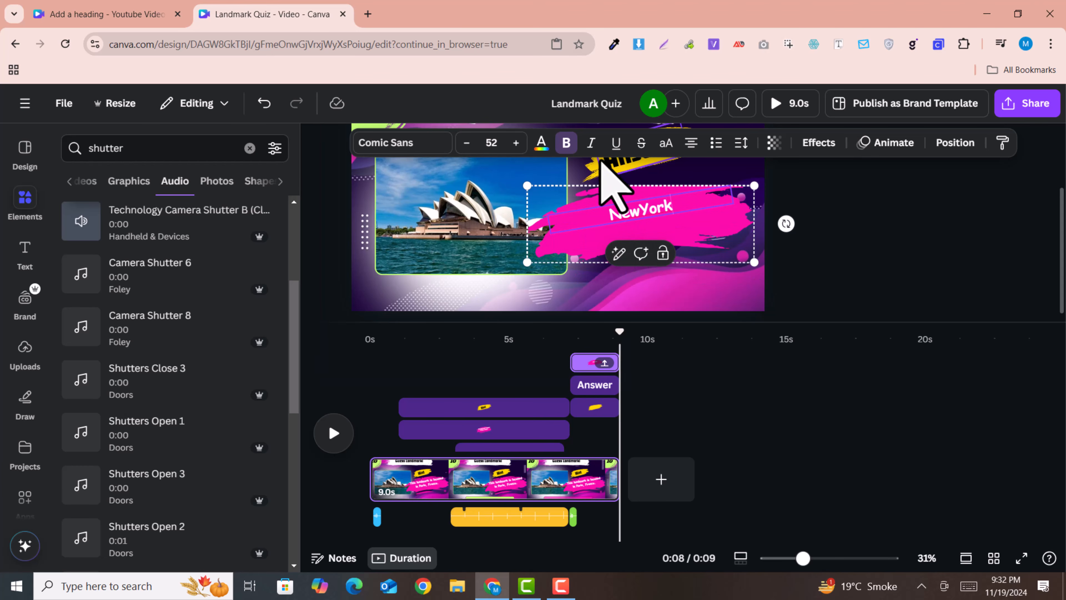
Increase the size of the NewYork answer text to 79.
left_click(519, 149)
left_click(519, 149)
left_click(519, 149)
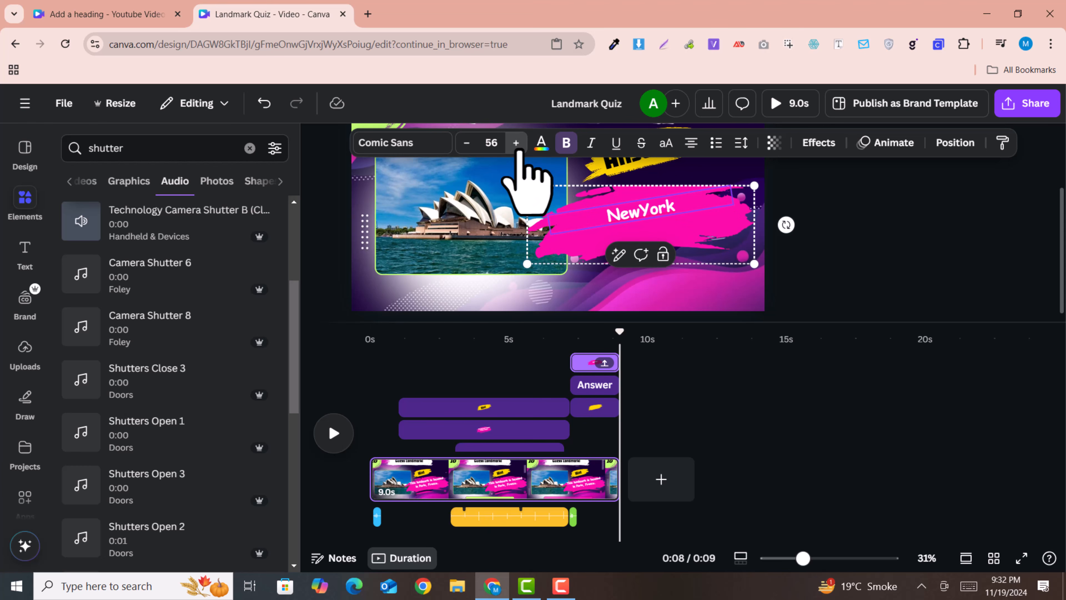
left_click(519, 150)
left_click(519, 150)
left_click(519, 149)
left_click(519, 150)
left_click(516, 143)
left_click(516, 143)
left_click(517, 143)
left_click(516, 142)
left_click(516, 143)
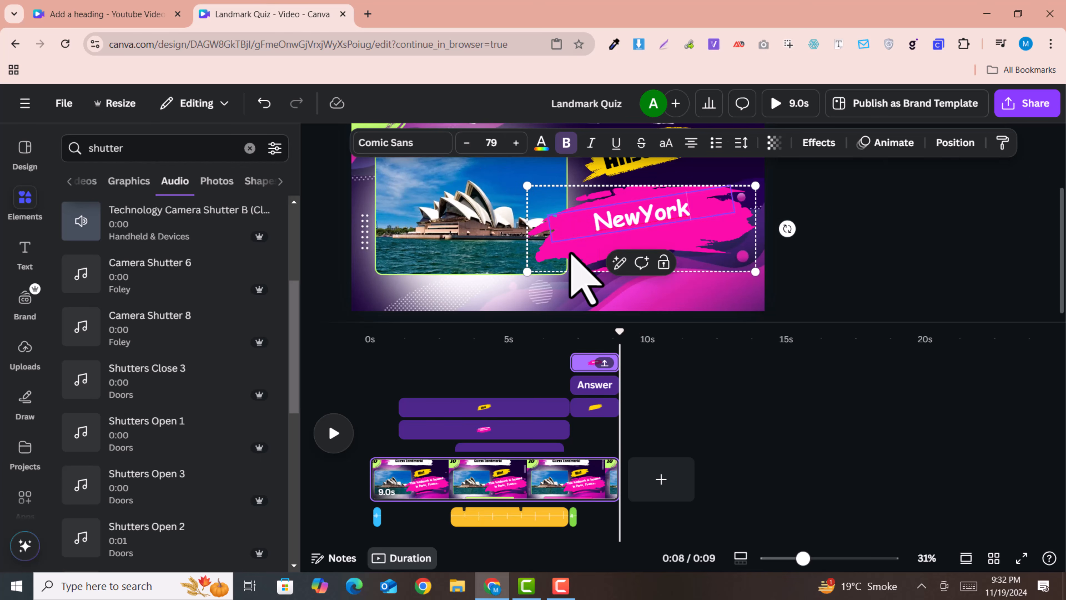
key("Delete")
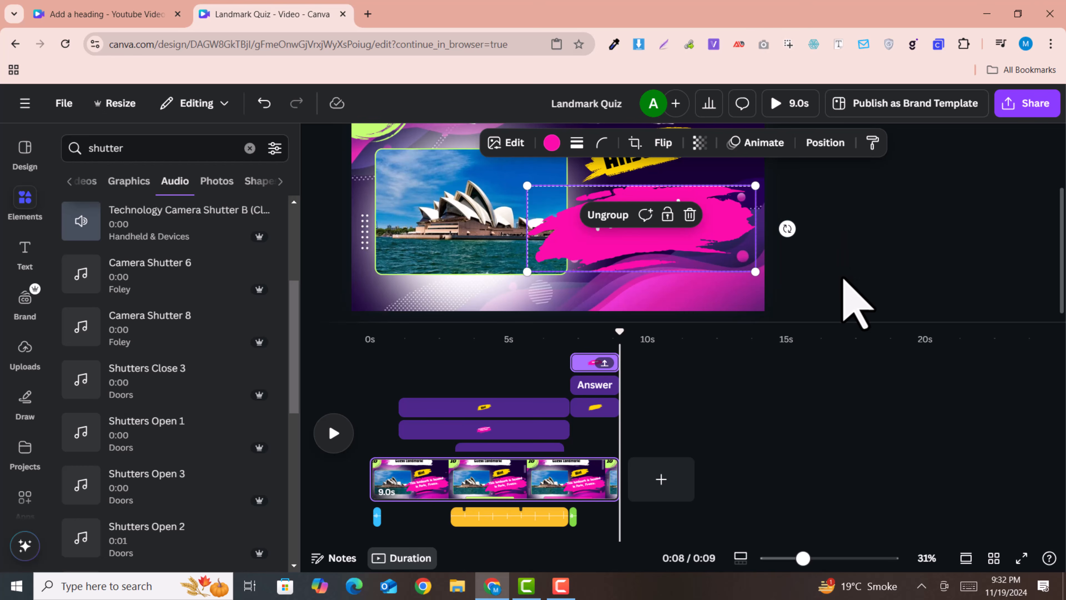
Play the page from the start to check the hint, countdown and answer sequence with its sounds.
scroll(843, 278, "down", 2)
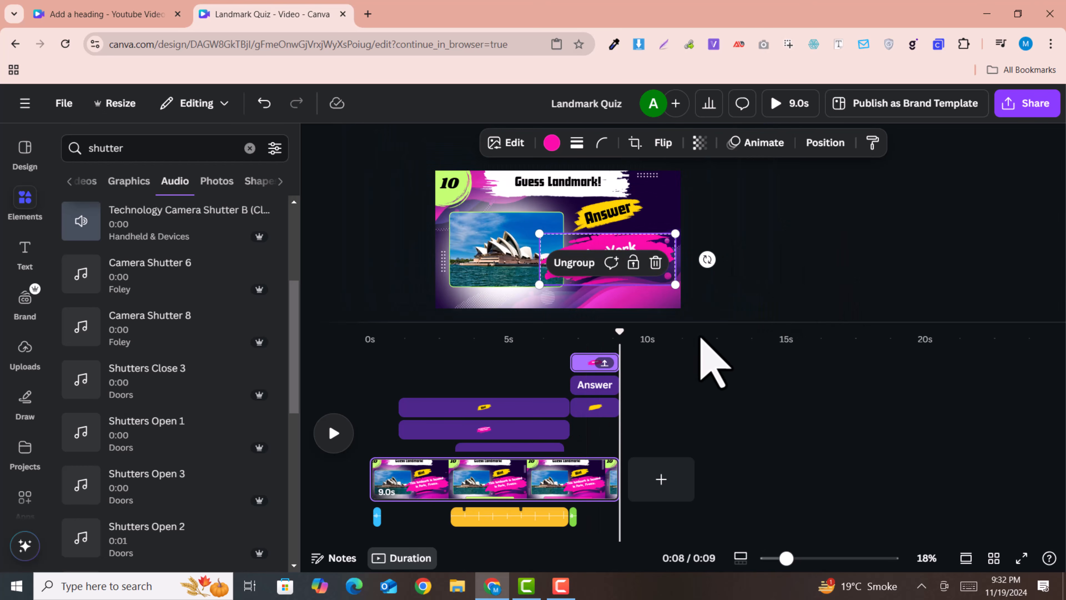
left_click_drag(536, 343, 350, 341)
left_click(334, 433)
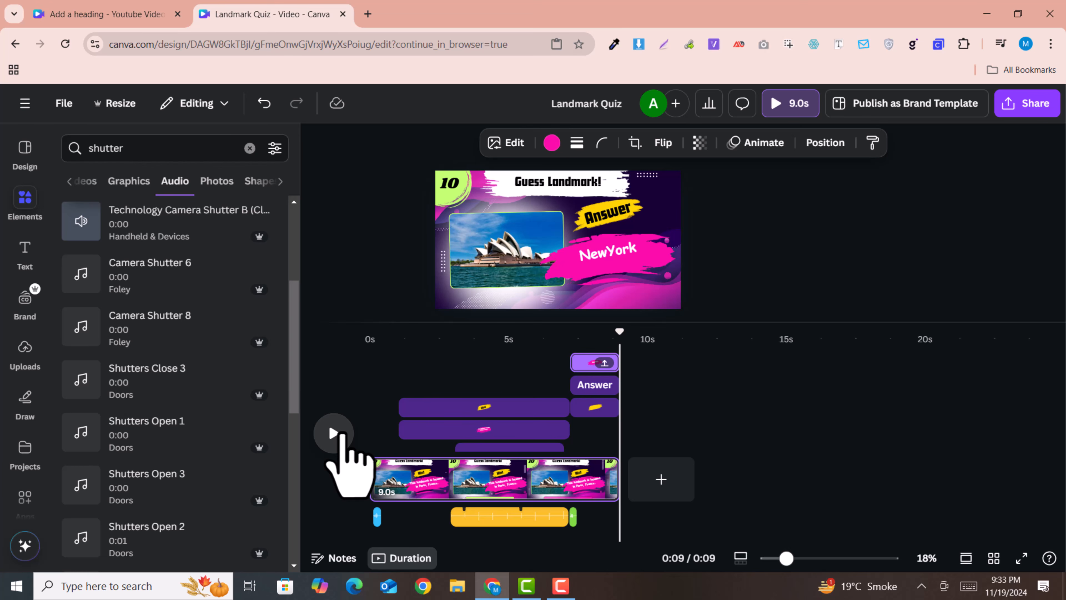
Download the quiz page as an MP4 video at 1080p quality.
left_click(64, 105)
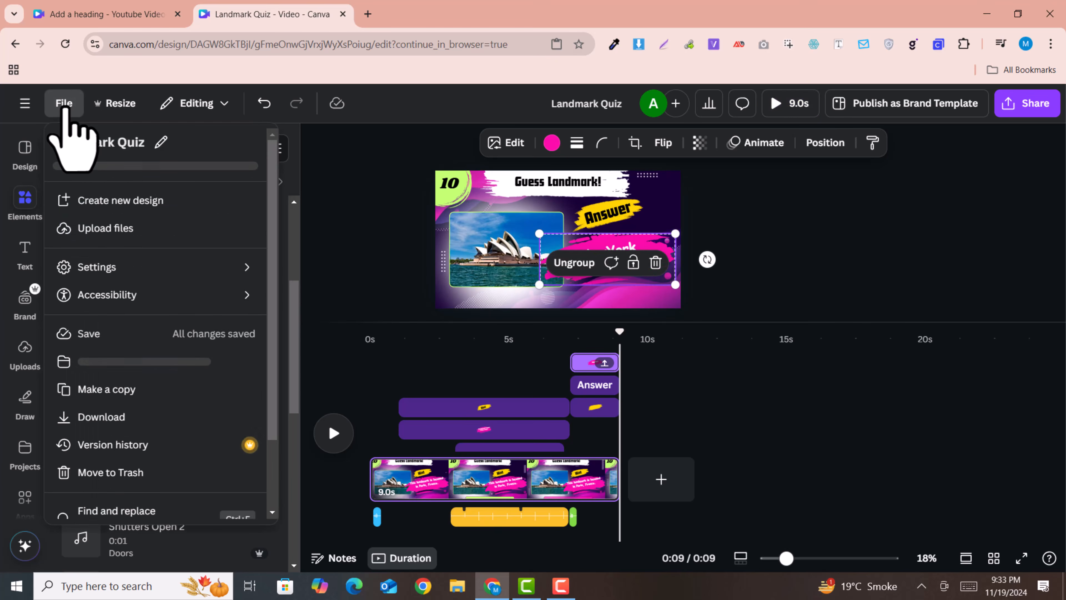
left_click(106, 414)
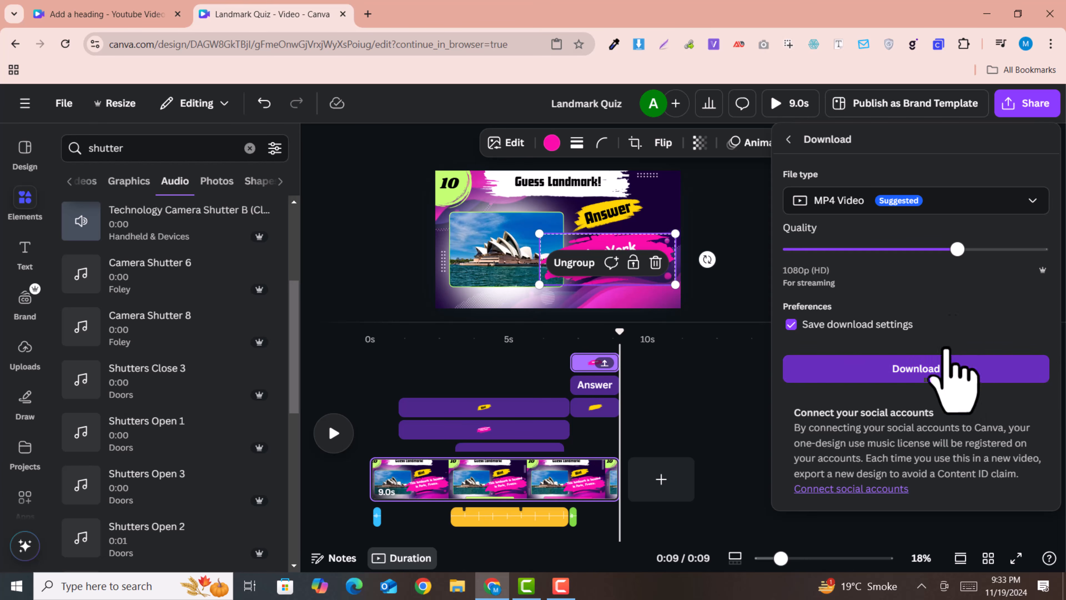
left_click(938, 376)
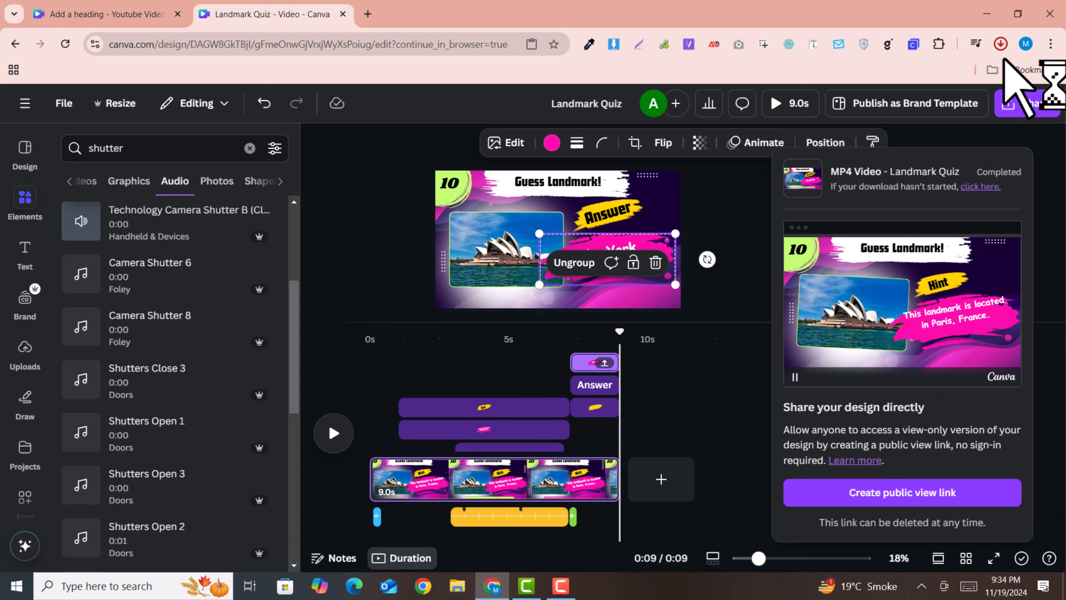
Upload the downloaded Landmark Quiz.mp4 to the design's uploaded videos.
left_click(1001, 44)
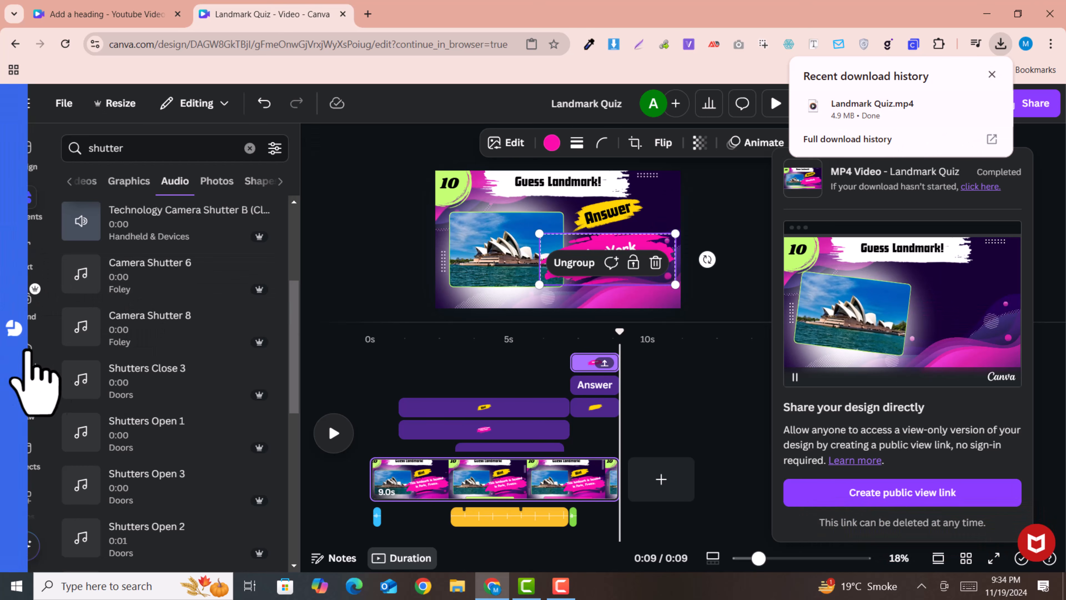
left_click(24, 347)
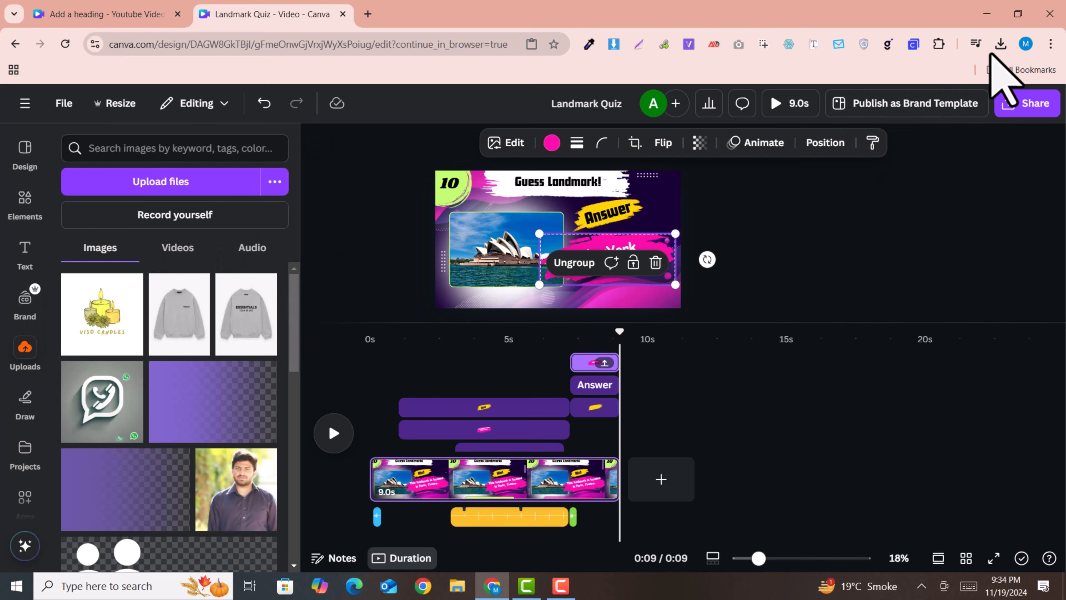
left_click(1002, 43)
left_click_drag(917, 102, 174, 330)
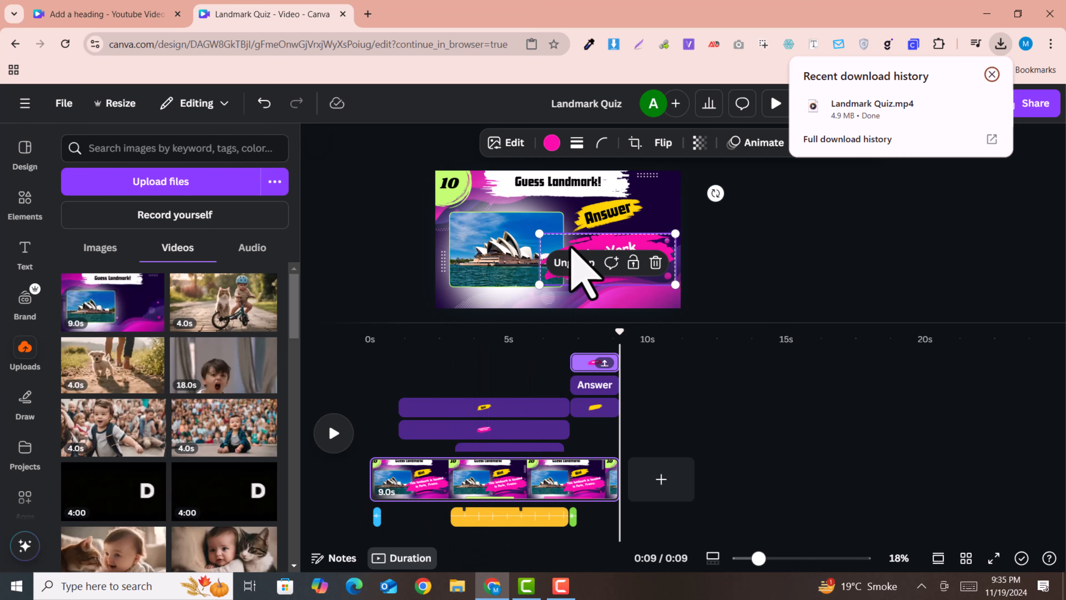
Hide the element timing and delete the timer sound and both shutter sounds from the timeline.
right_click(575, 249)
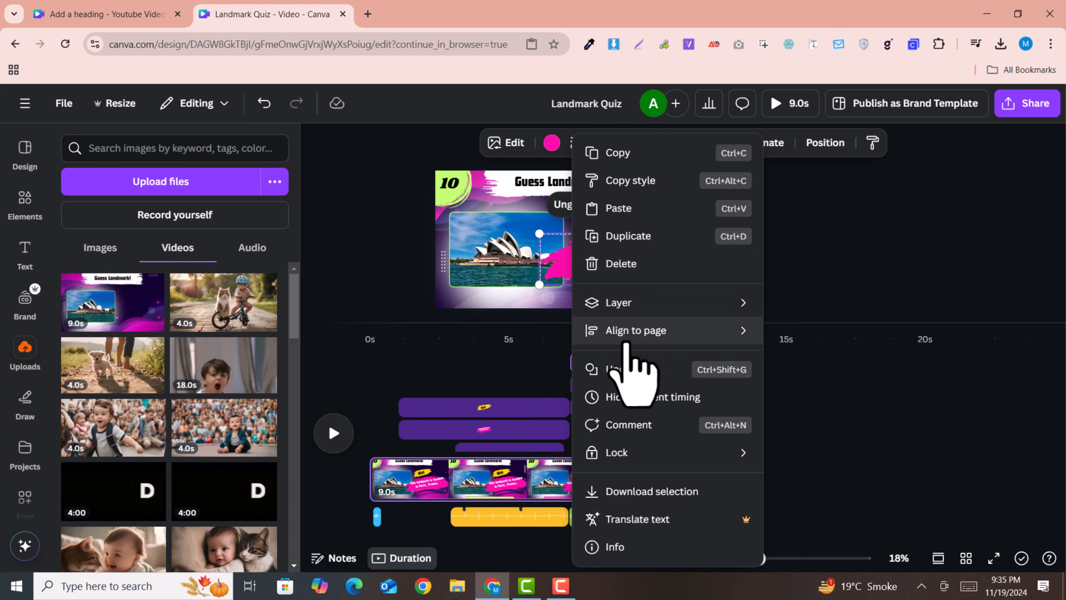
left_click(622, 403)
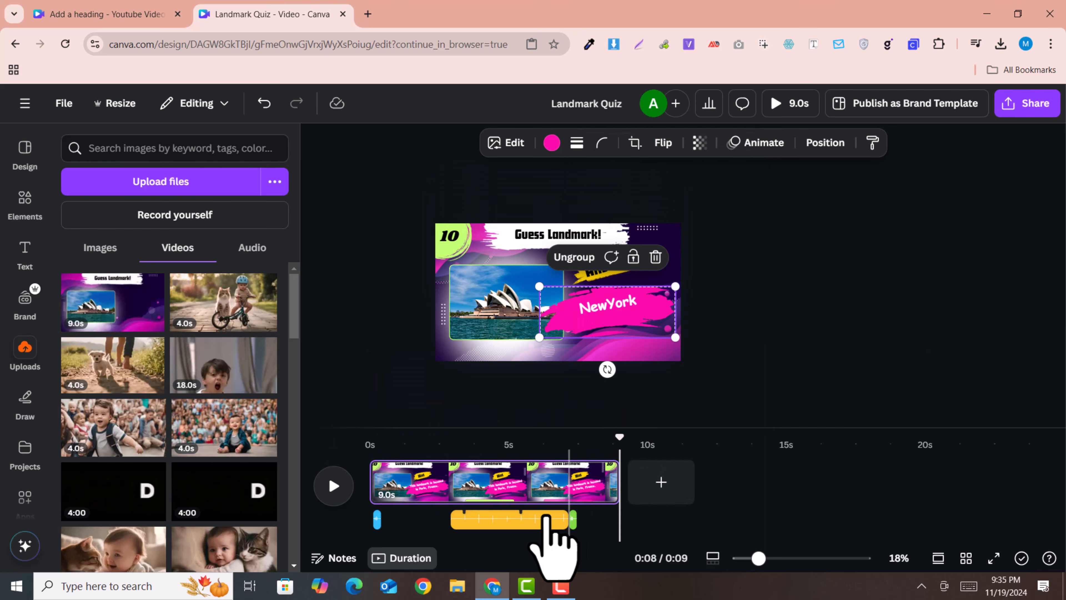
left_click(530, 522)
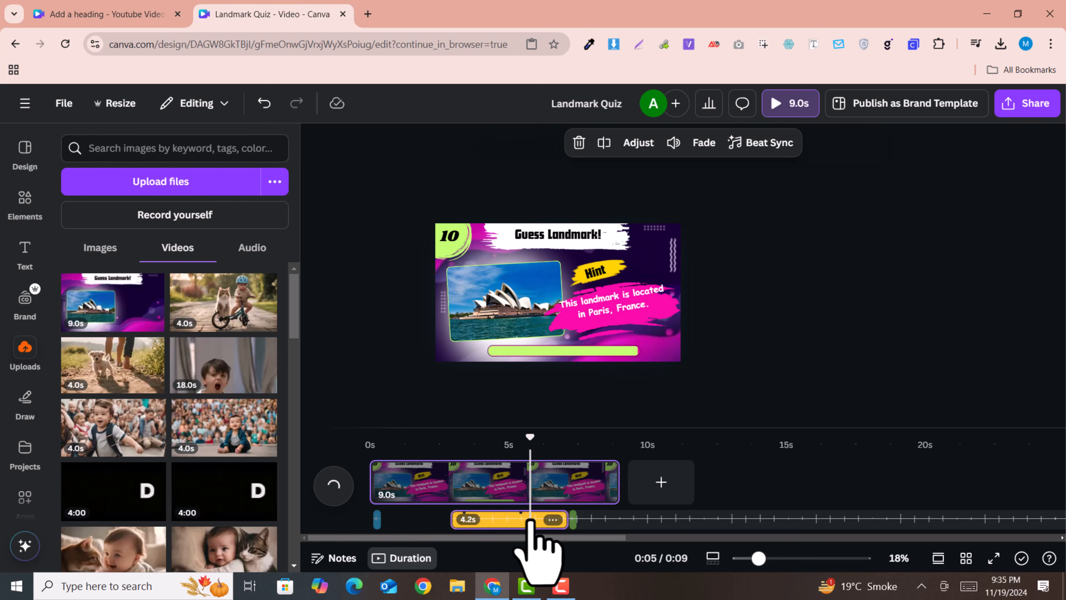
key("Delete")
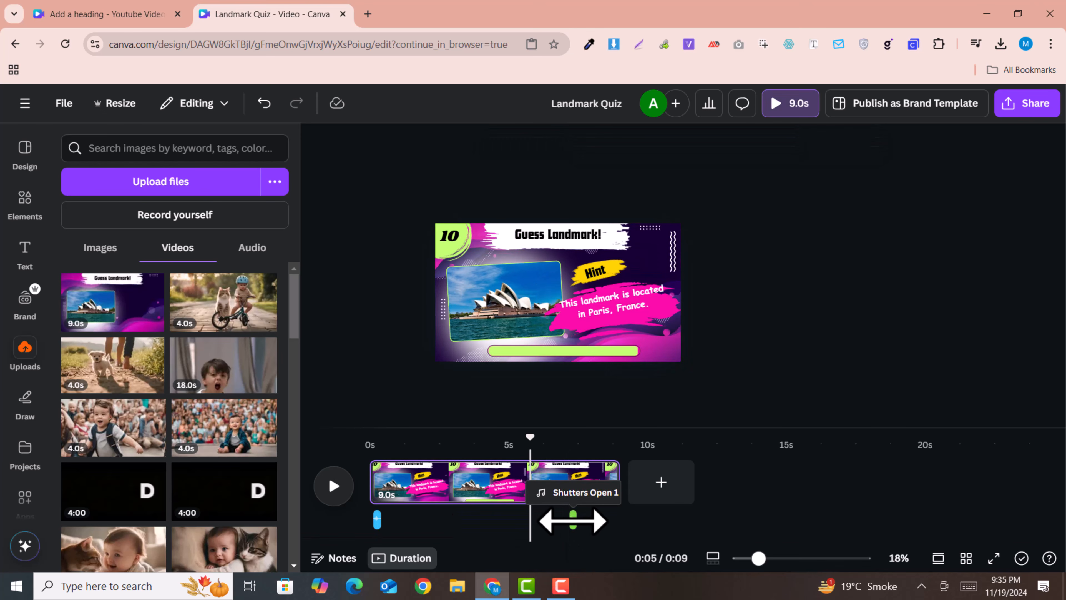
left_click(573, 521)
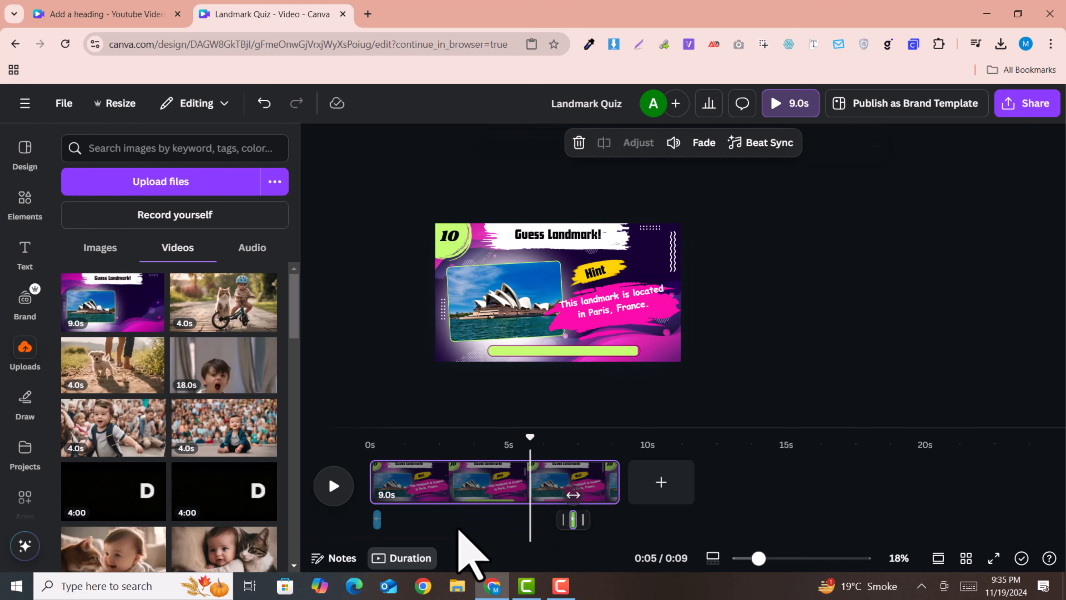
left_click(378, 520)
key("Delete")
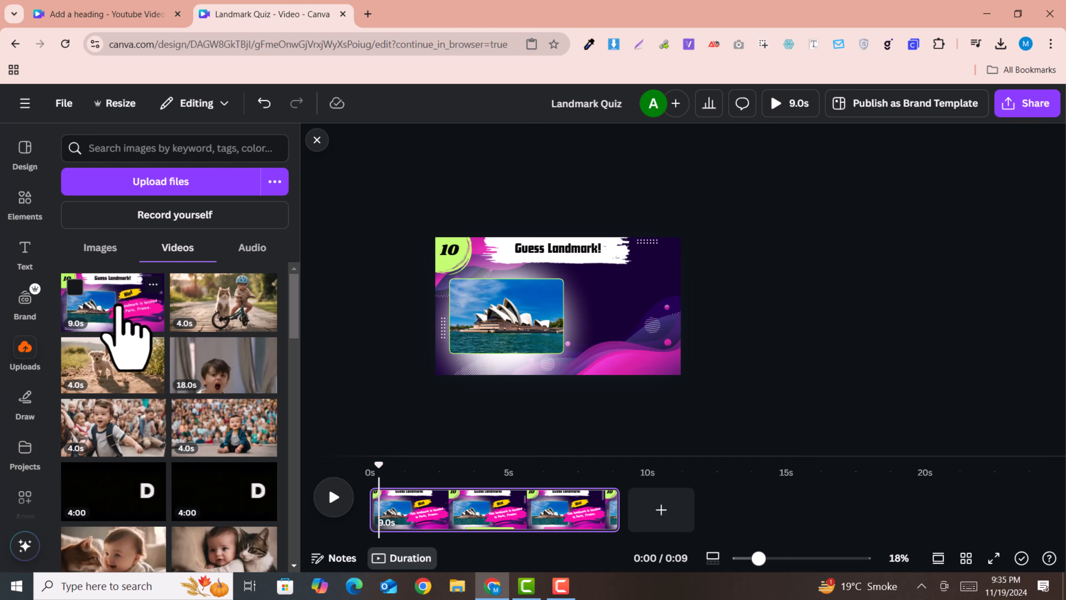
Add the uploaded 9.0s quiz video to the page, shrink it and place it in the page's lower right corner.
left_click(119, 306)
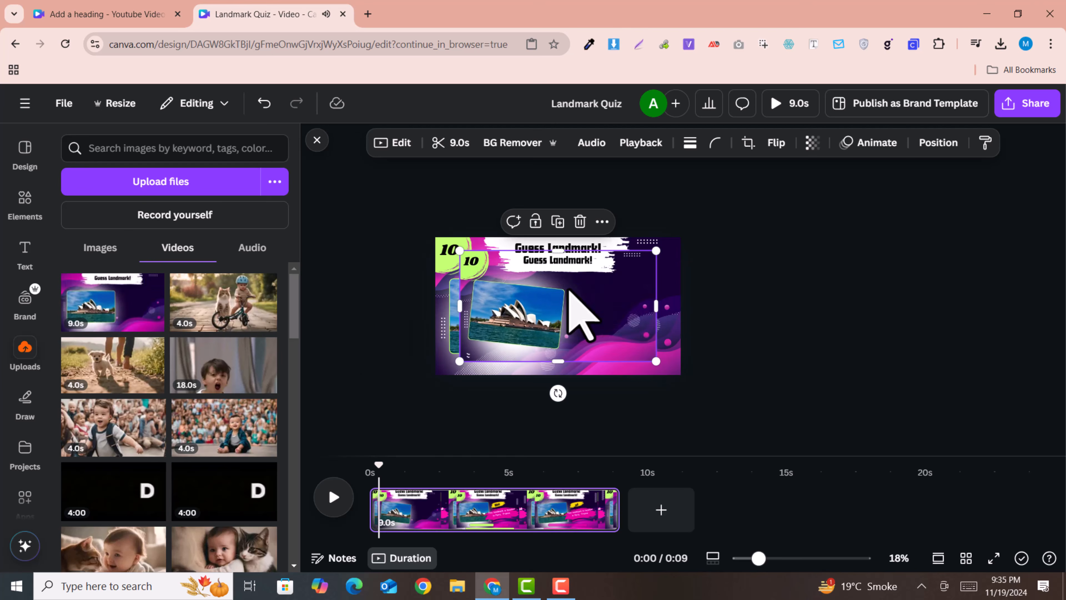
left_click_drag(624, 272, 479, 342)
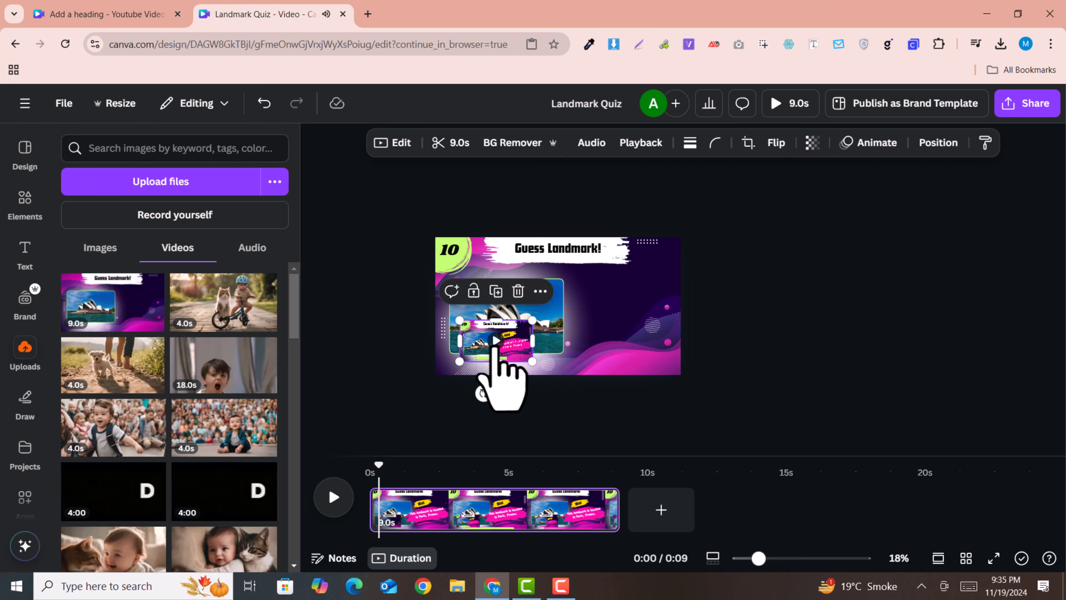
left_click_drag(489, 331, 615, 335)
scroll(604, 321, "up", 3)
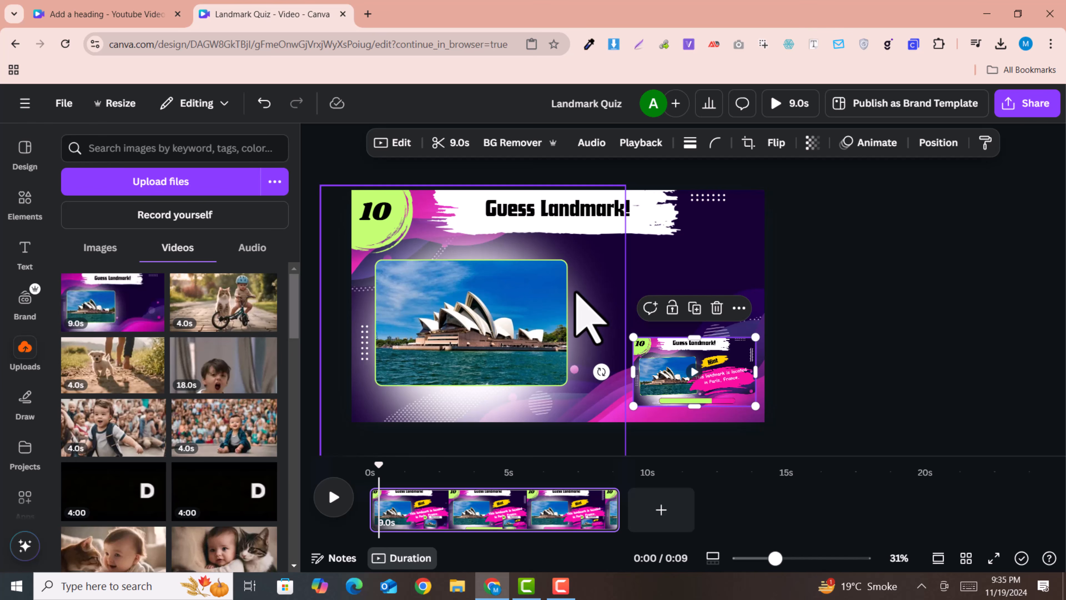
scroll(692, 390, "down", 2)
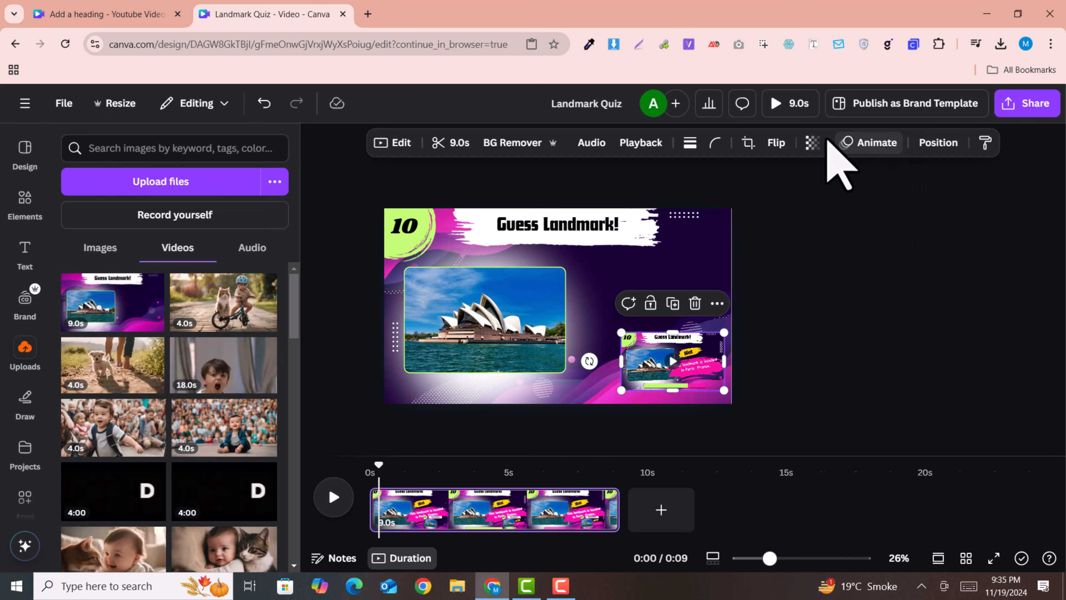
Set the small video's transparency to 0 and play the page from the start to check its audio.
left_click(813, 142)
left_click_drag(843, 200, 742, 200)
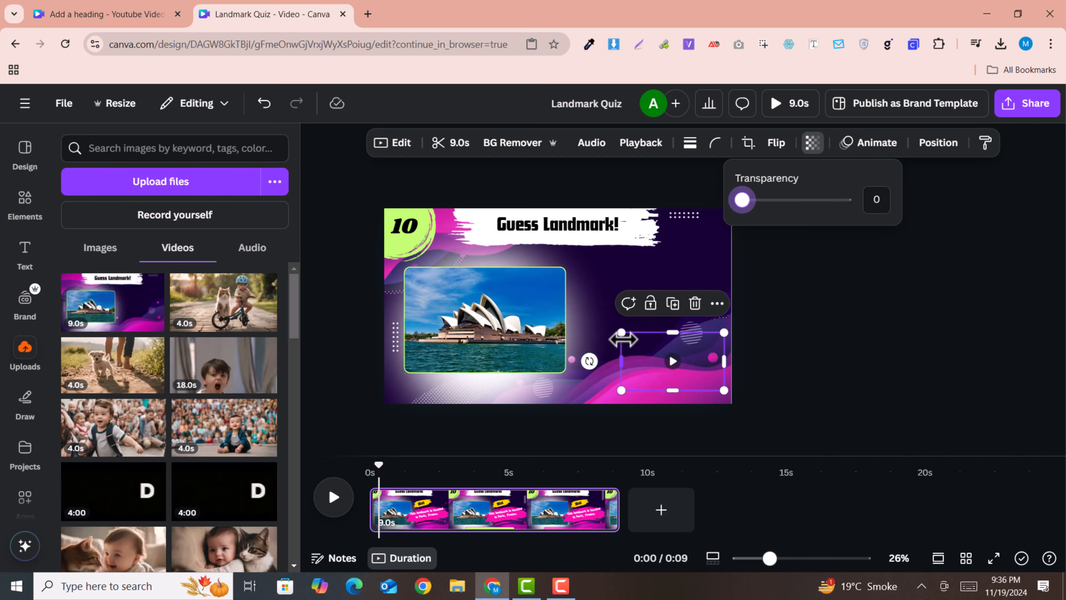
left_click_drag(379, 467, 352, 489)
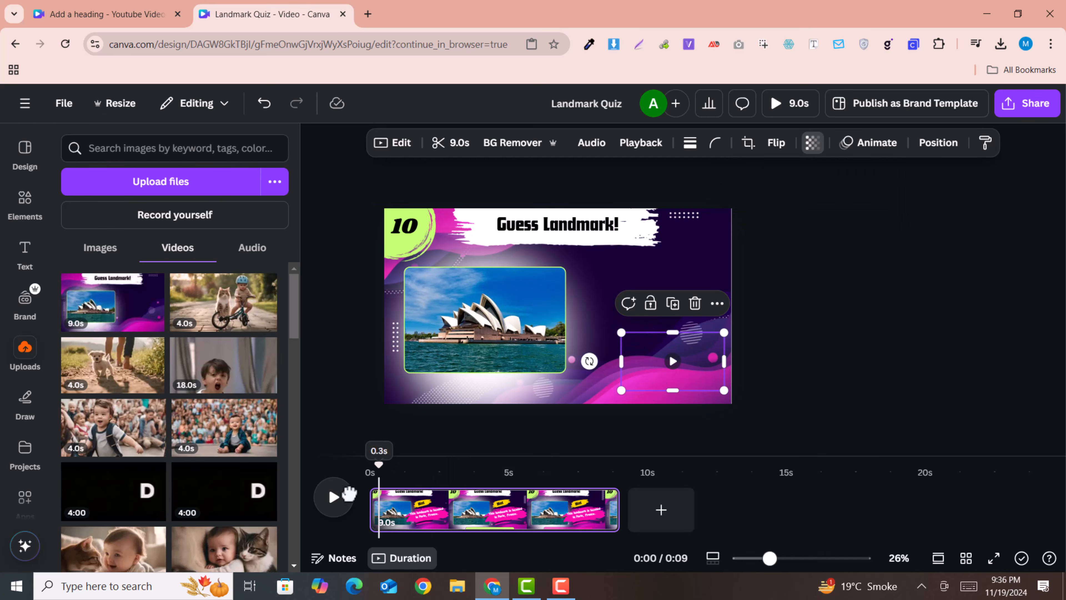
left_click(334, 496)
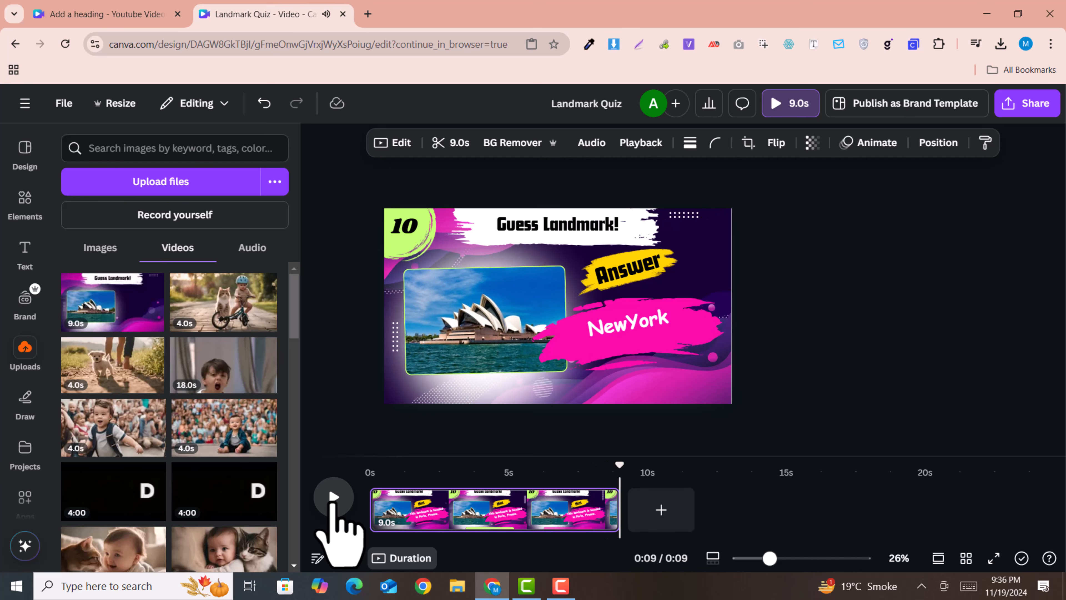
left_click_drag(558, 477, 352, 470)
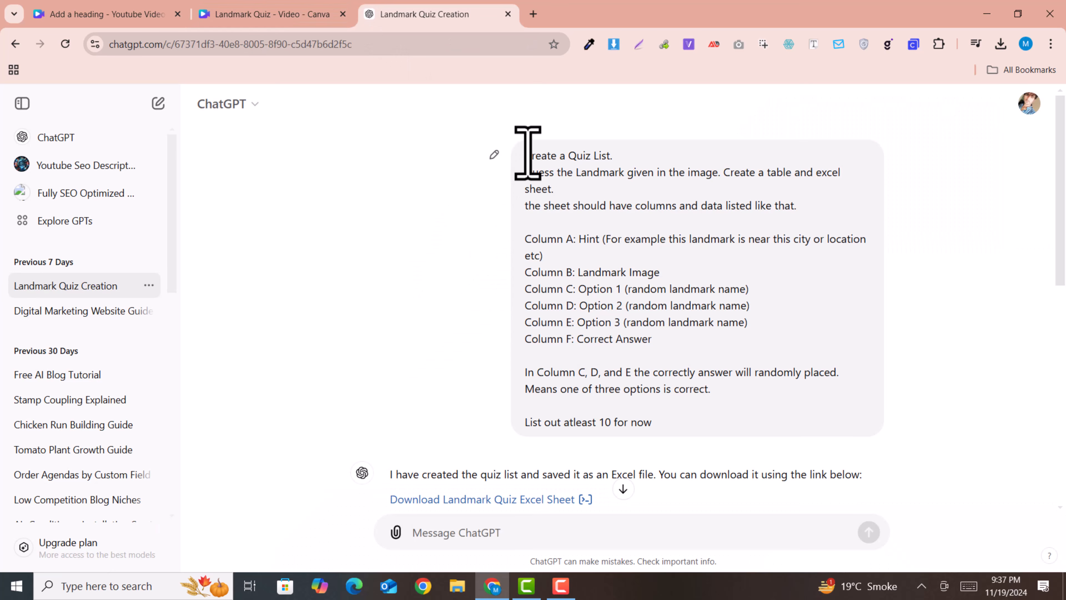
Read through the landmark quiz prompt in ChatGPT, its column definitions and the reply offering the Excel file.
left_click_drag(526, 158, 714, 445)
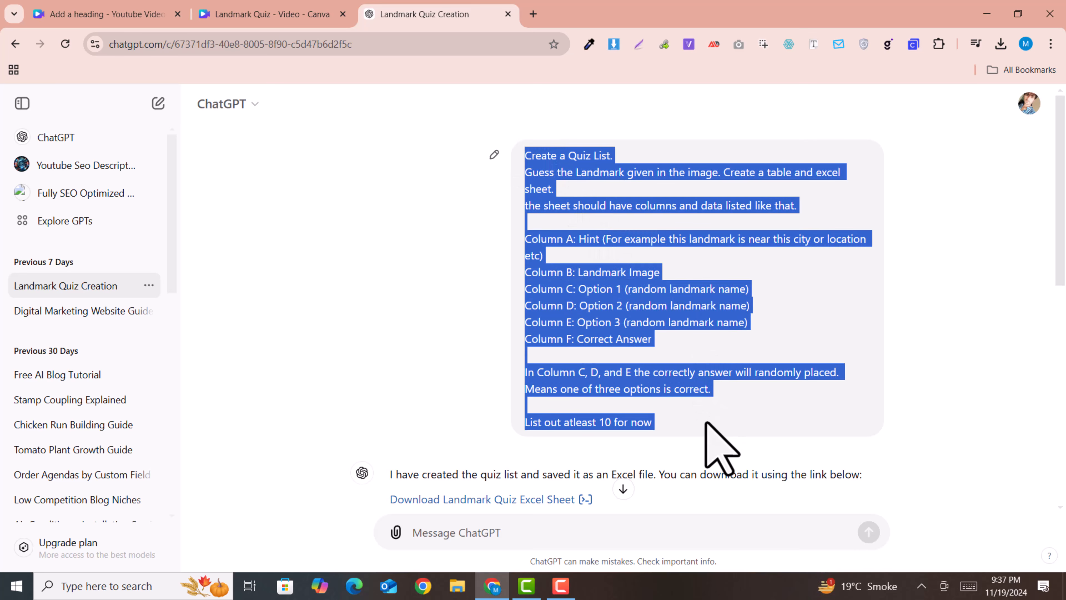
left_click(560, 190)
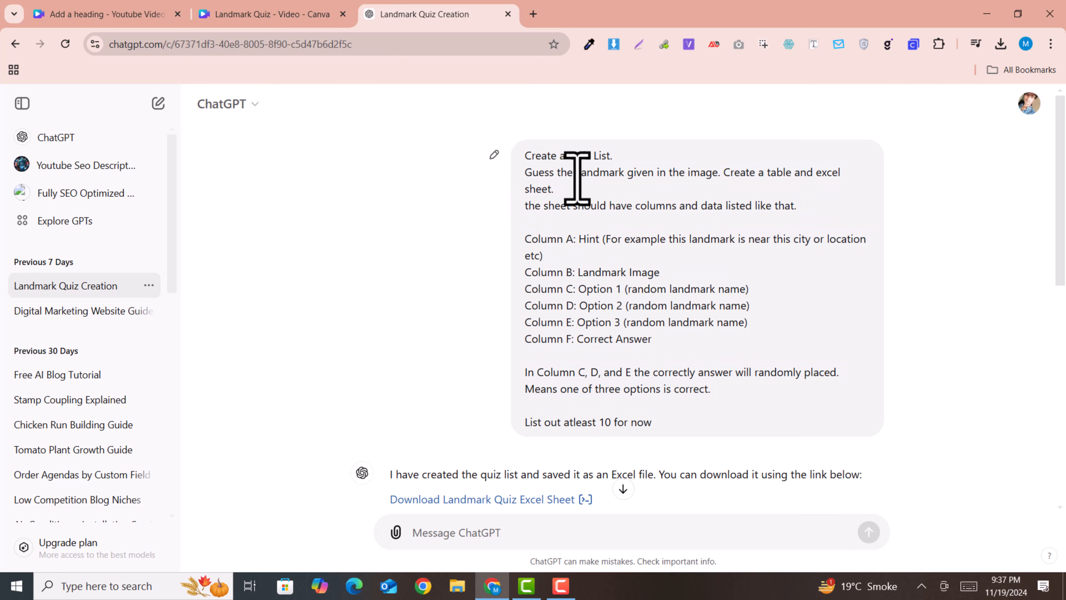
left_click_drag(578, 173, 621, 173)
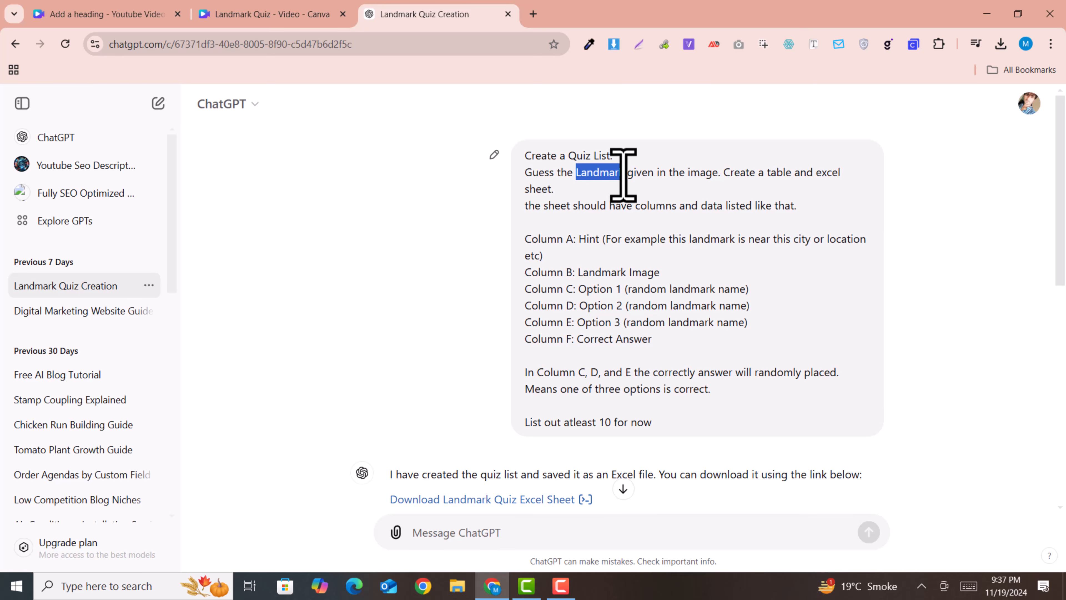
left_click_drag(623, 173, 625, 172)
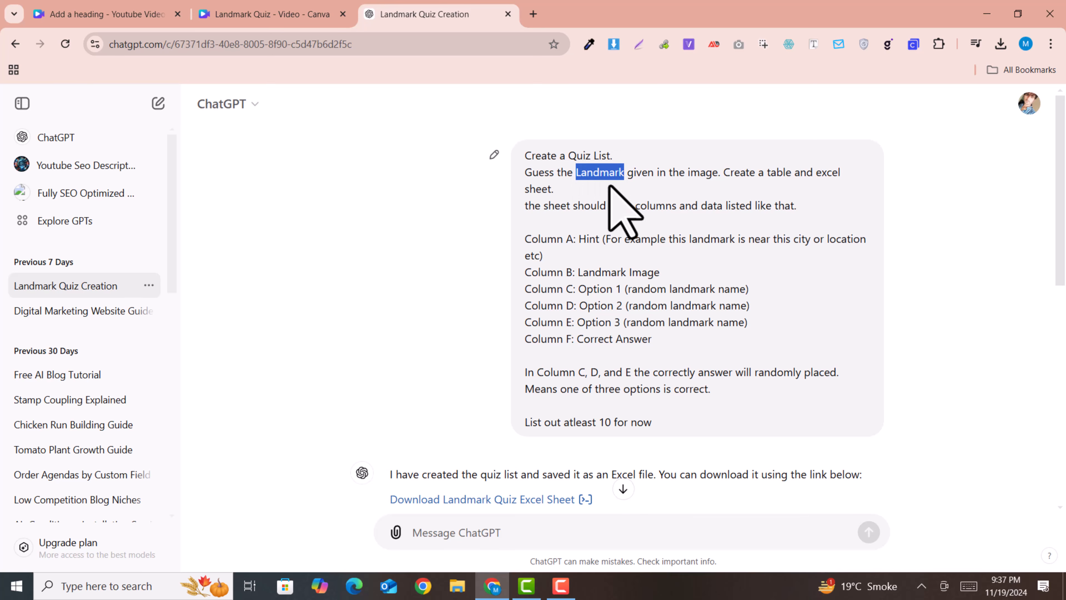
left_click(672, 294)
left_click_drag(669, 289, 709, 304)
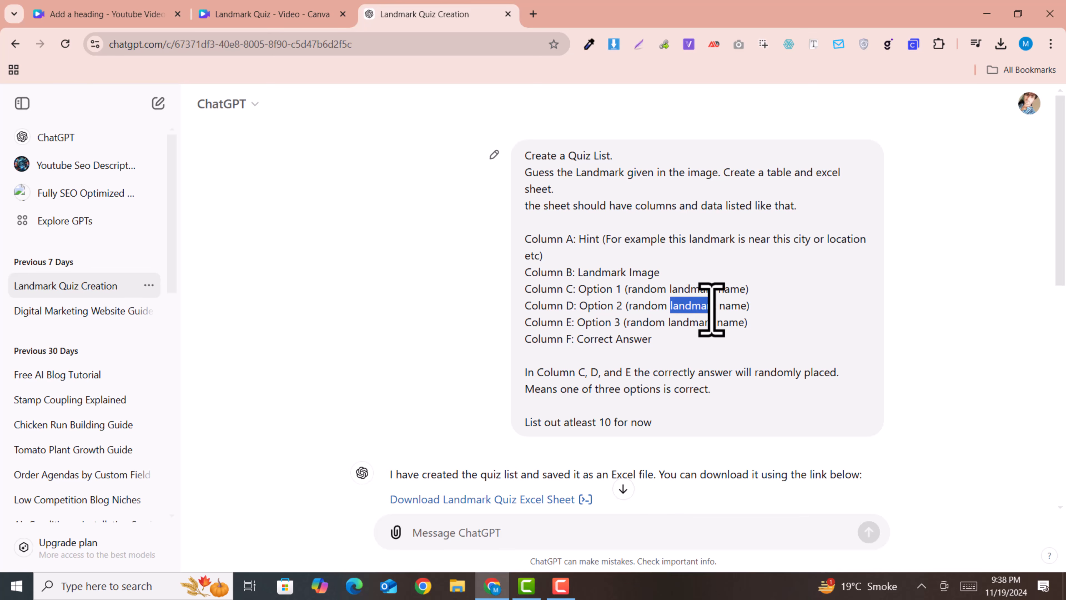
left_click(665, 330)
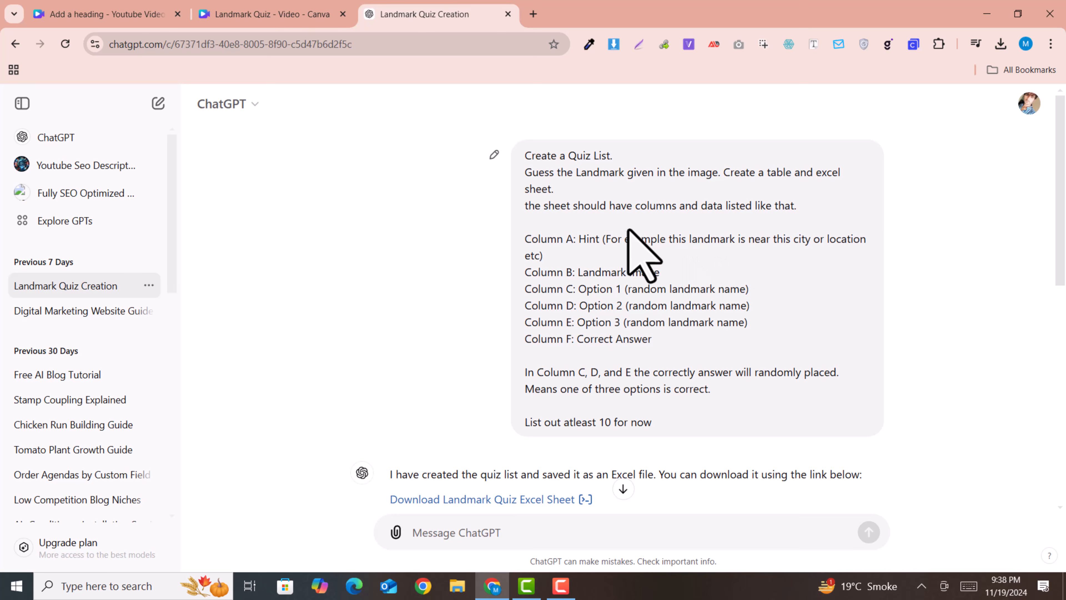
scroll(565, 288, "down", 1)
left_click_drag(390, 405, 889, 416)
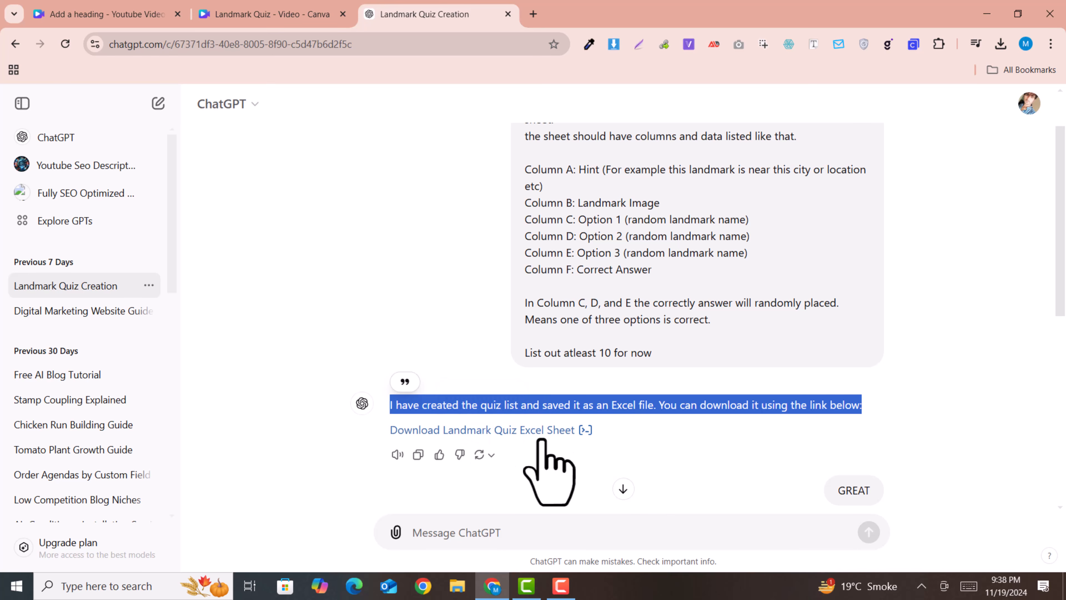
Switch to the Canva design, search the apps for "bulk create", open Bulk create and browse Downloads for a data file.
left_click(281, 16)
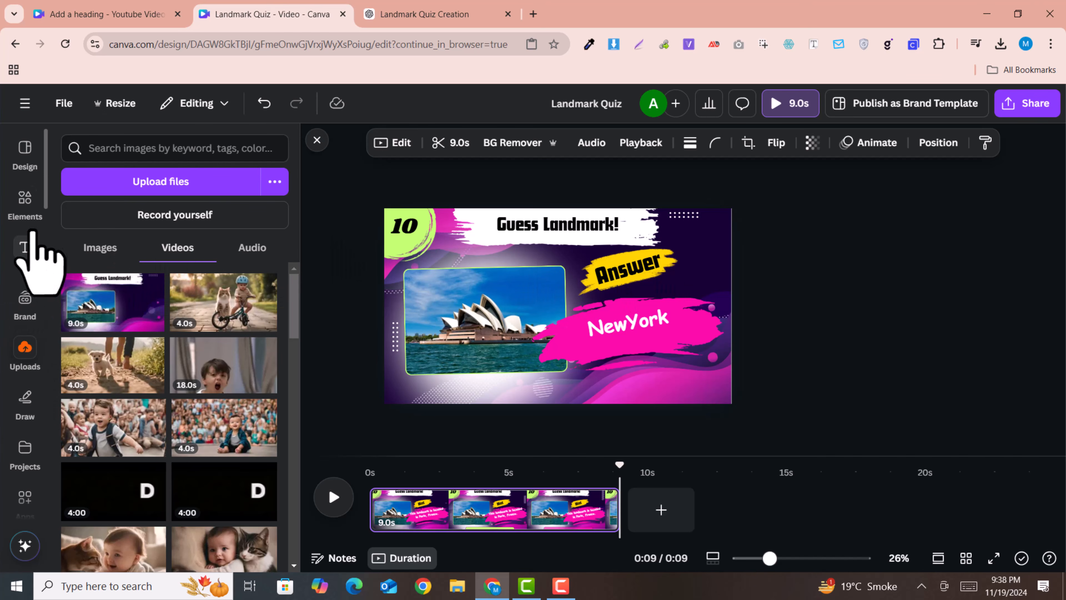
left_click(27, 508)
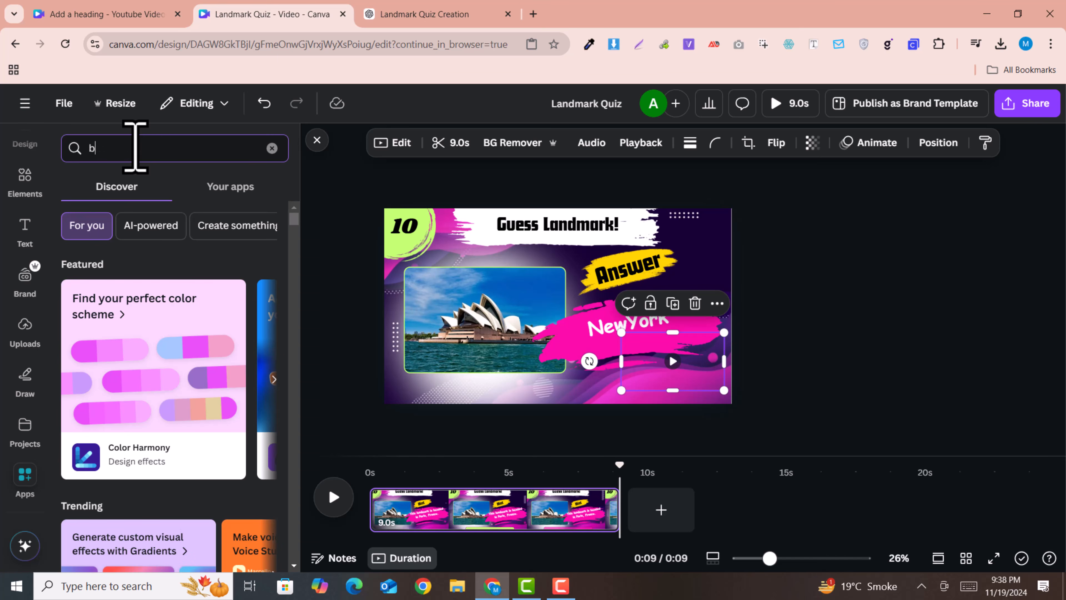
type("lk create")
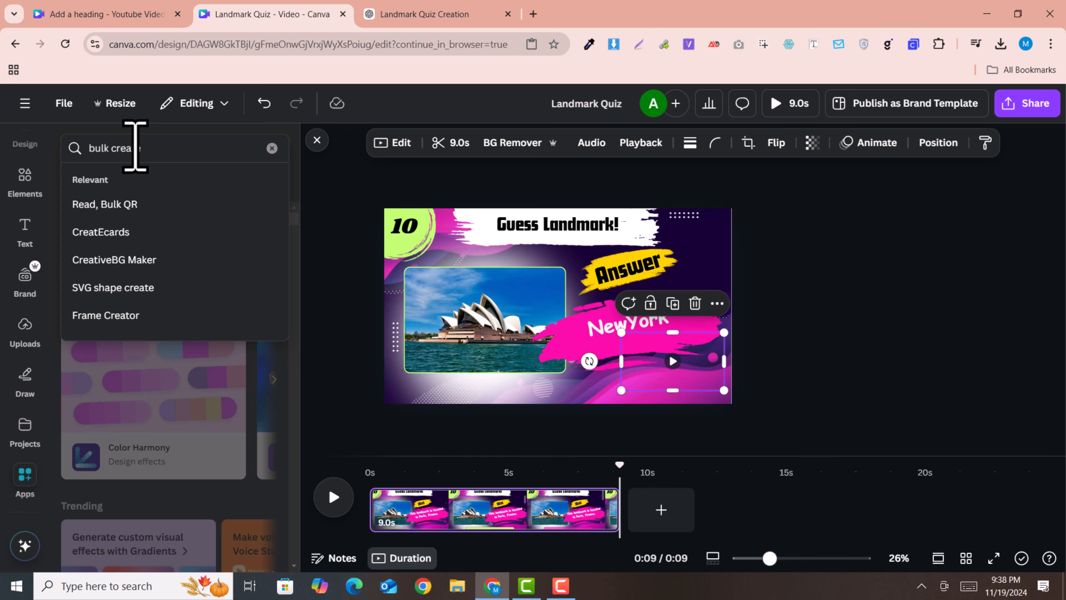
key("Return")
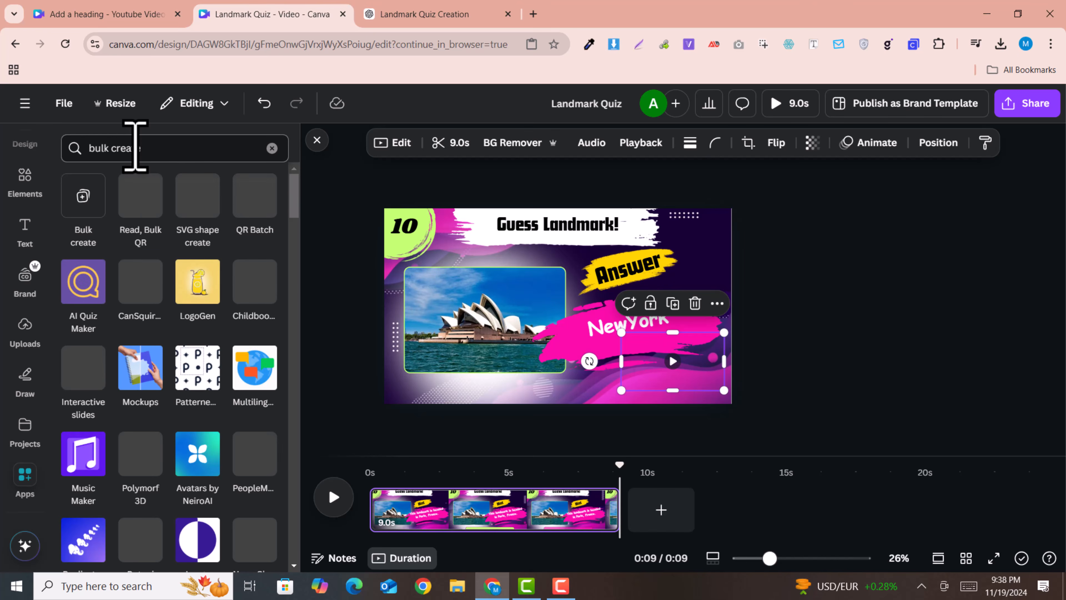
left_click(84, 198)
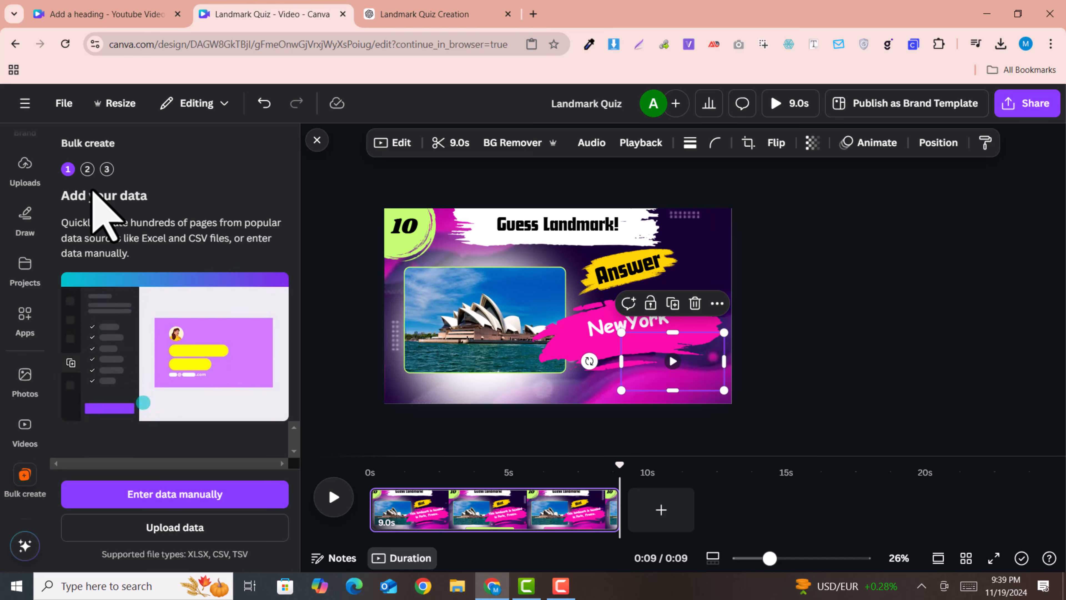
left_click(173, 529)
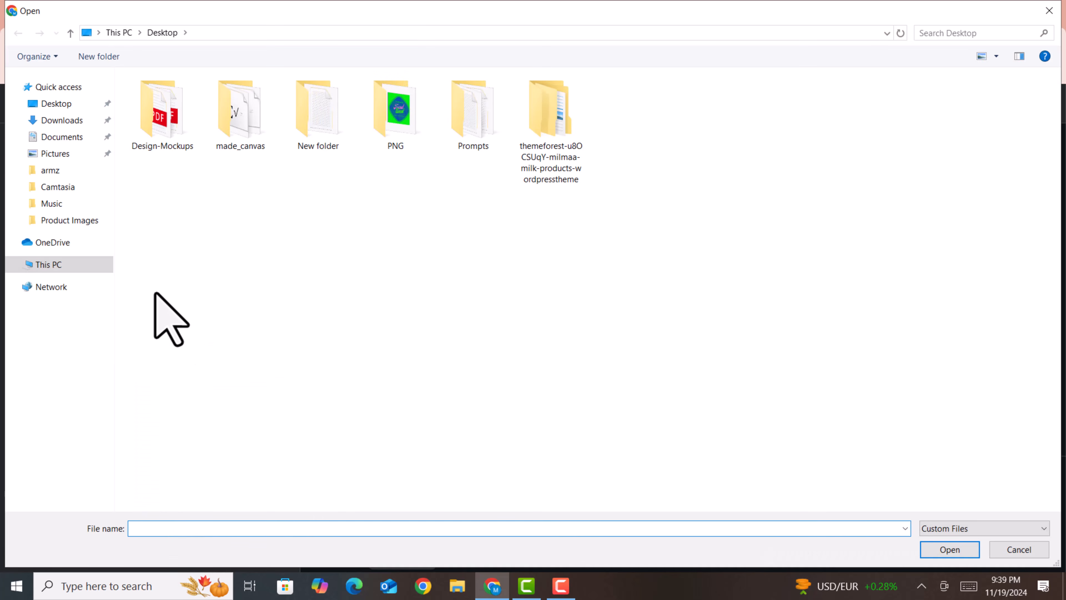
left_click(93, 120)
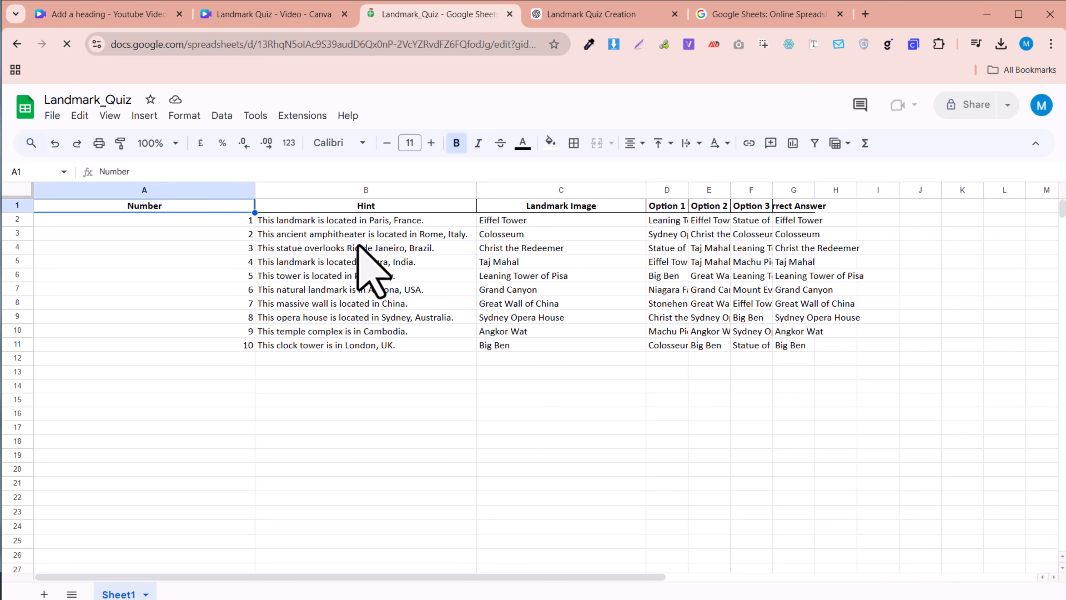
Switch to ChatGPT and check how many quiz entries the prompt asks for.
left_click(589, 14)
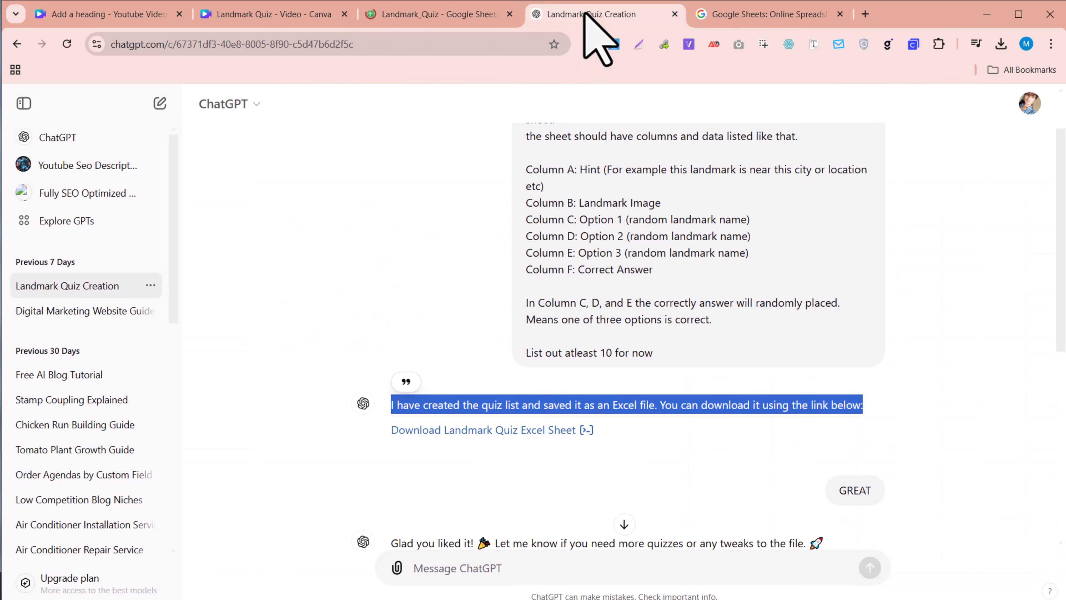
left_click(516, 356)
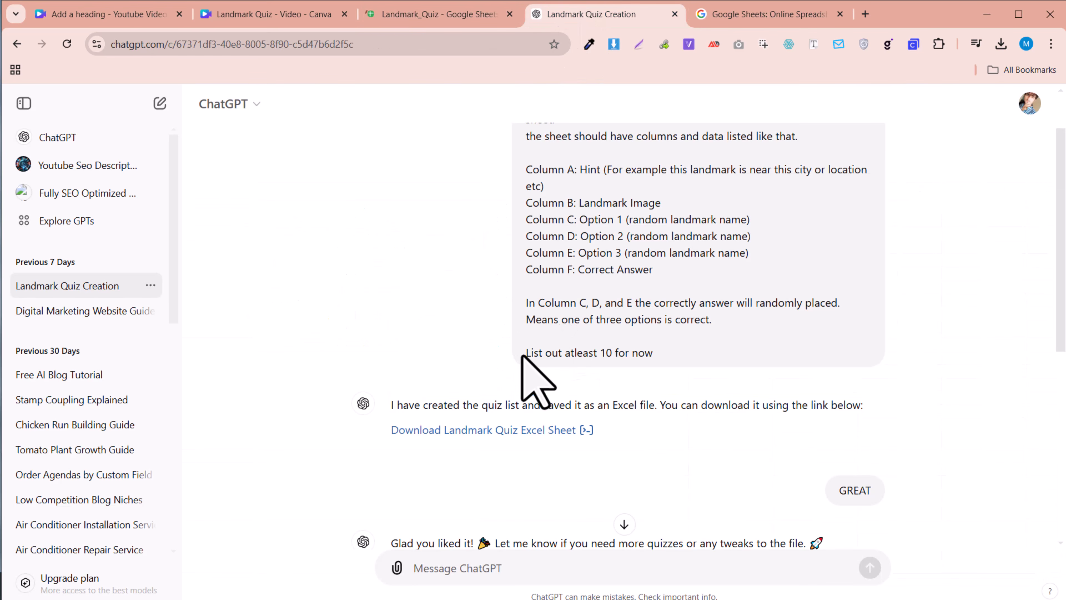
left_click_drag(526, 355, 616, 352)
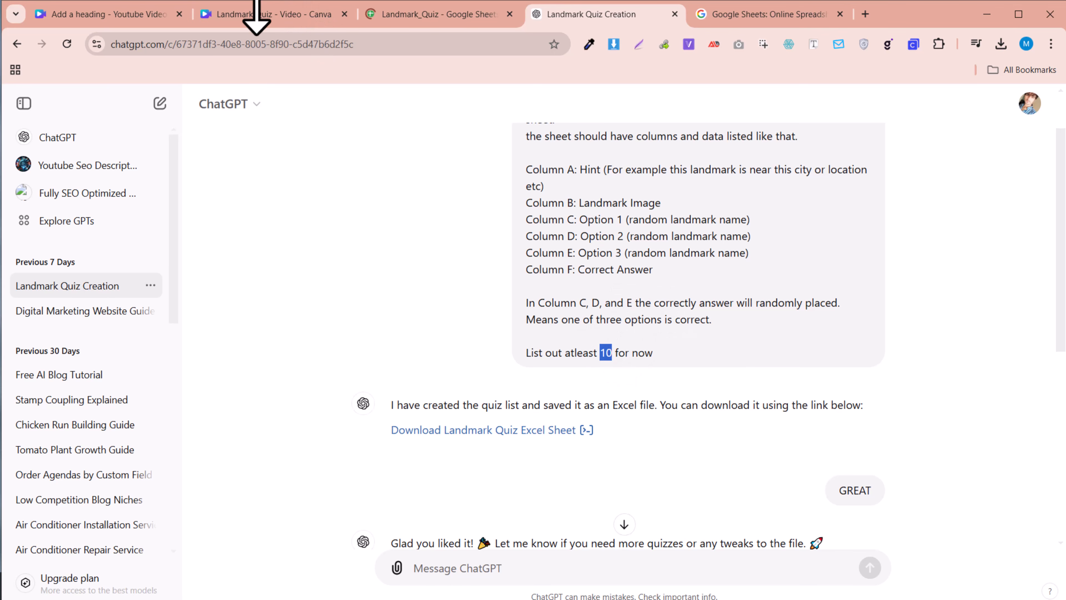
Back in Canva, upload the landmark quiz spreadsheet to Bulk create and accept Sheet1 with the range A1 to G1000.
left_click(272, 14)
left_click(26, 476)
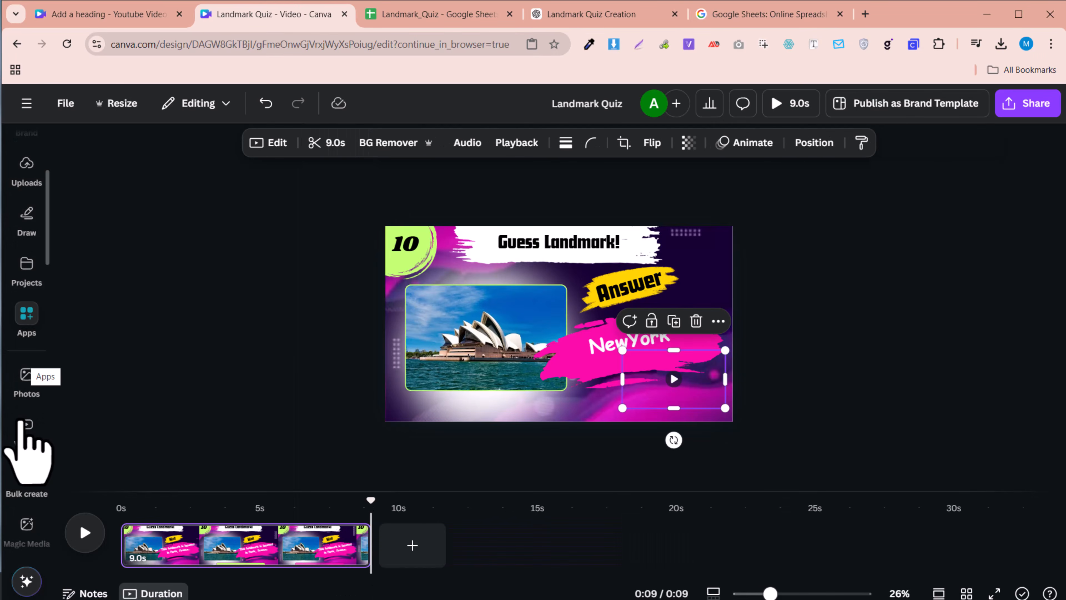
left_click(30, 319)
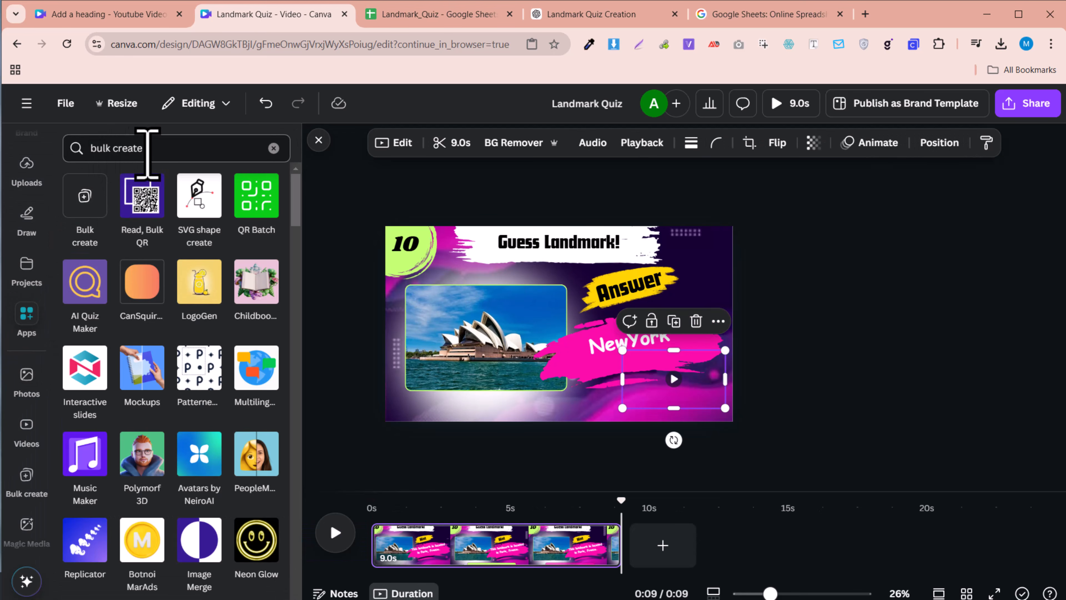
left_click(80, 212)
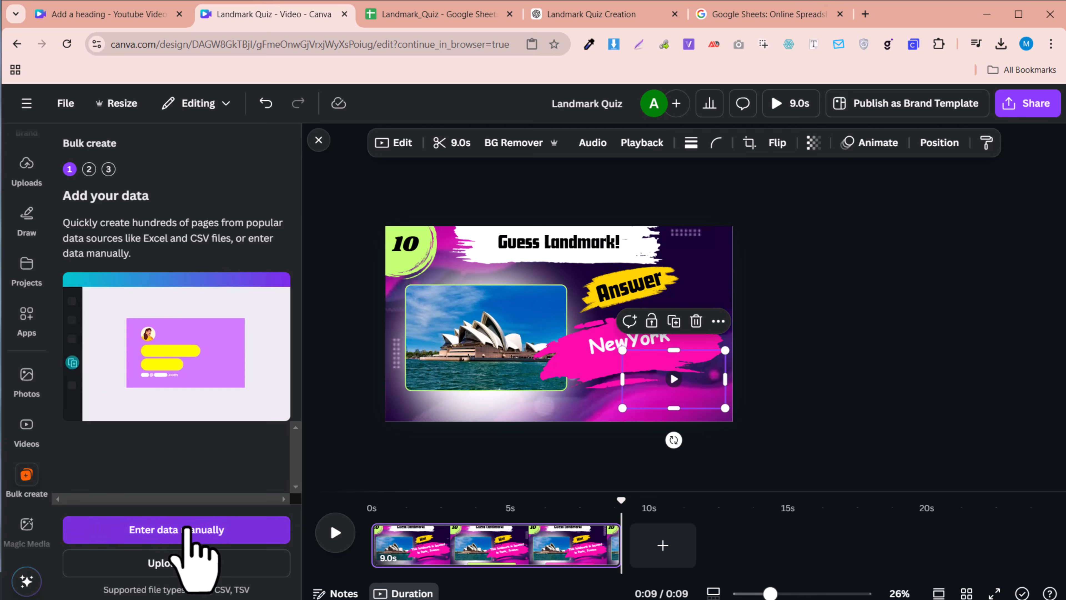
left_click(185, 561)
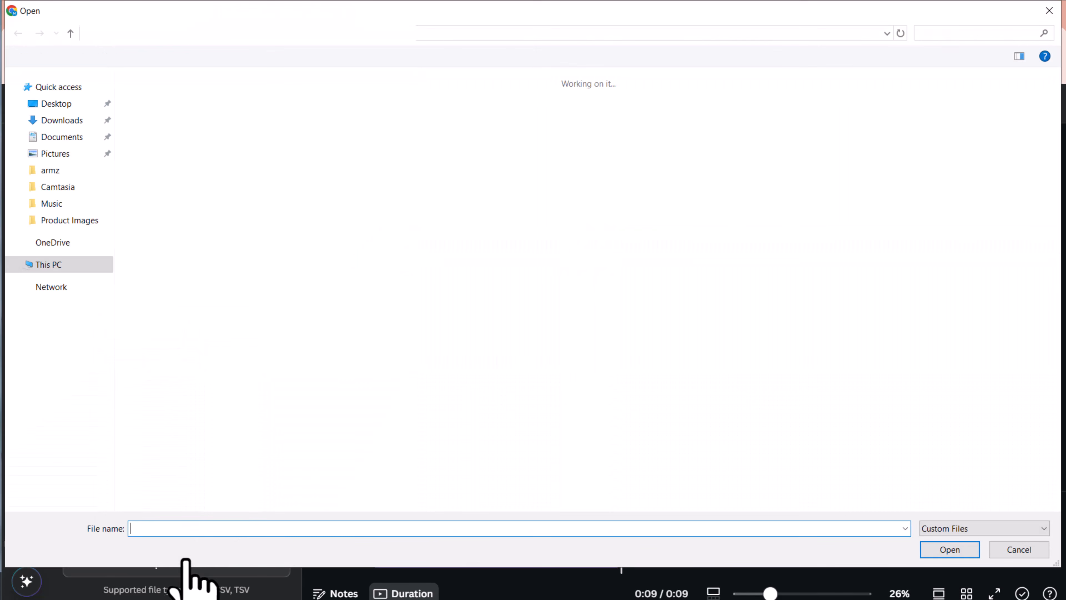
left_click(402, 113)
left_click(950, 550)
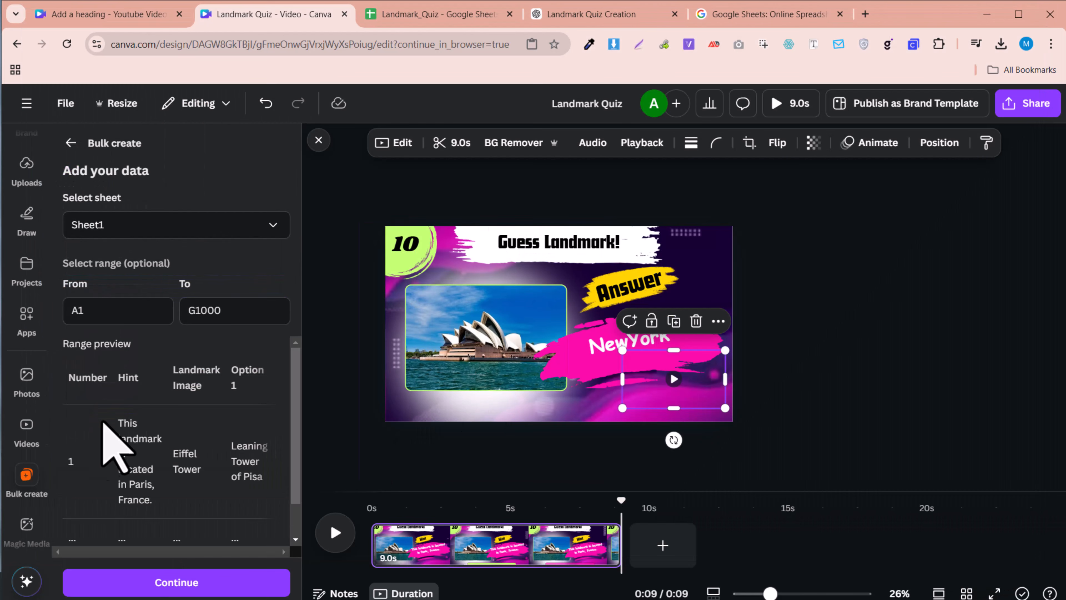
scroll(114, 440, "down", 1)
left_click(168, 582)
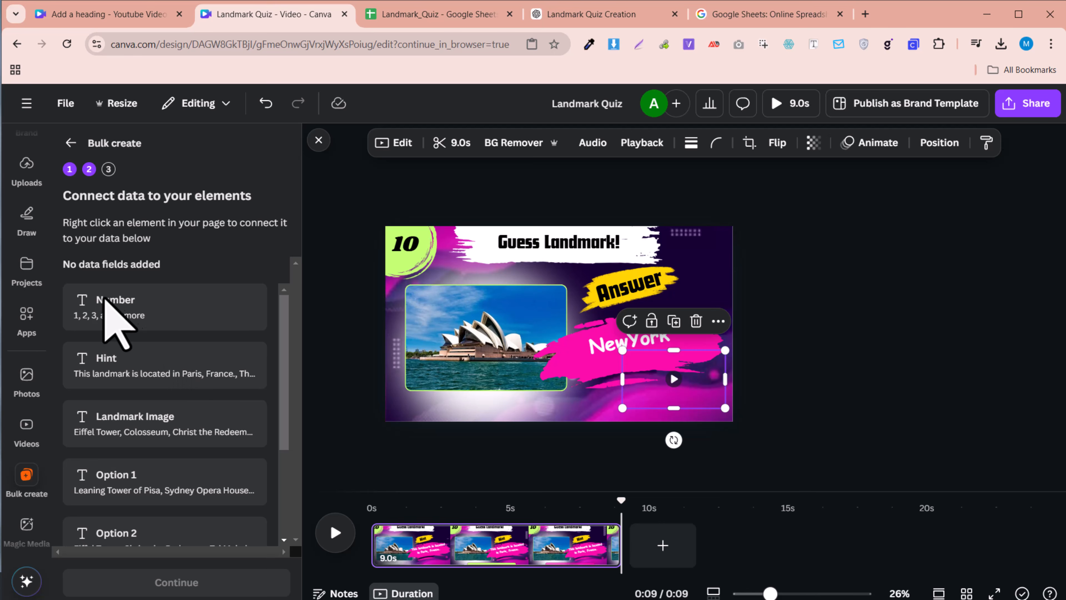
Connect the "10" text in the page's green circle to the Number data field.
right_click(406, 248)
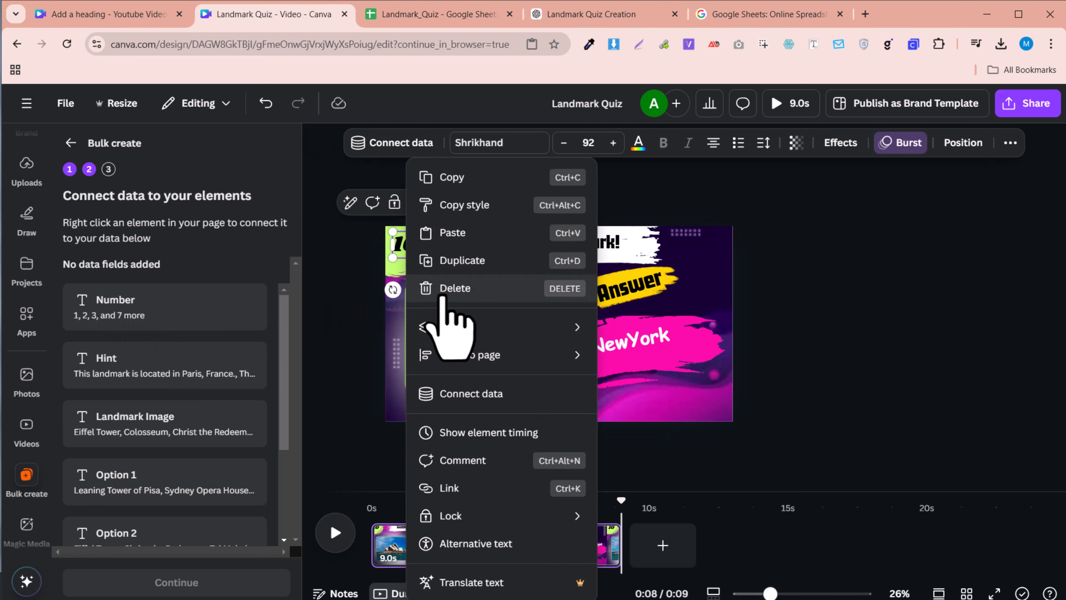
left_click(468, 395)
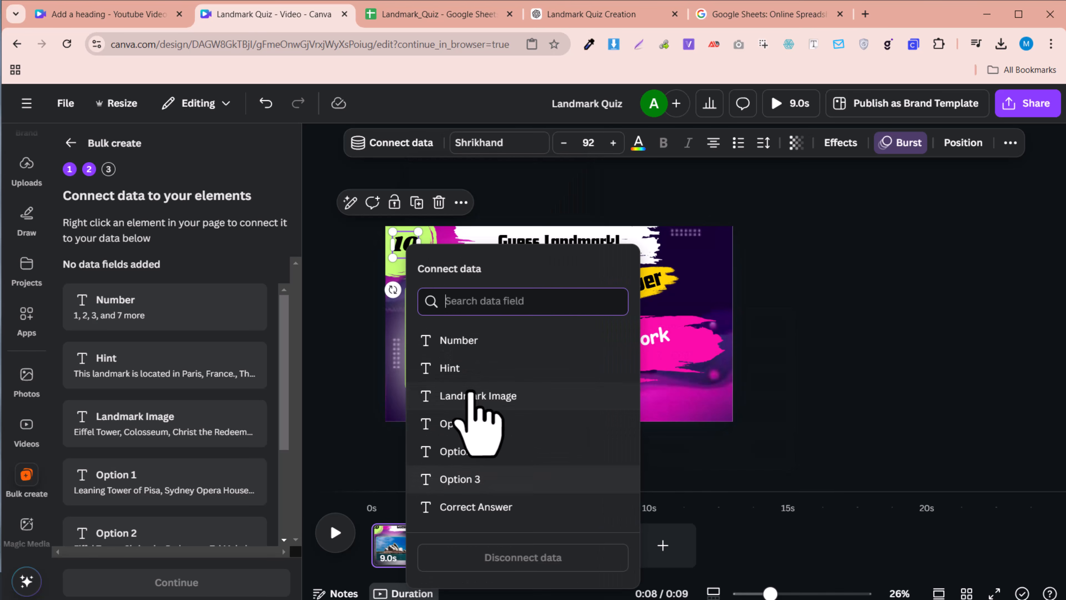
left_click(476, 347)
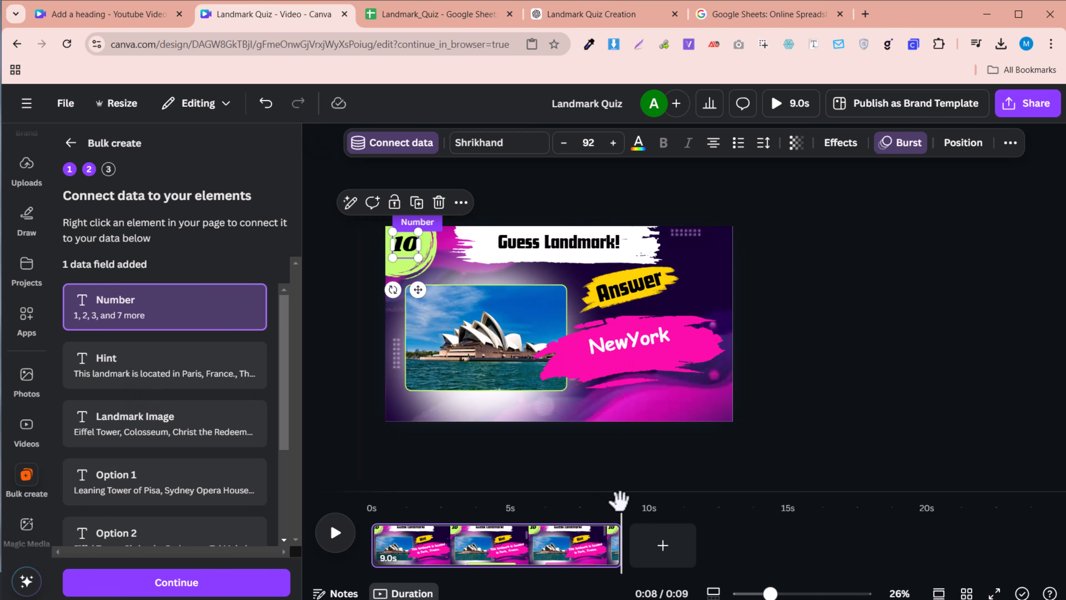
At about 2.8 s on the timeline, ungroup the hint text "This landmark is located in Paris, France." from its pink brush shape.
left_click(452, 509)
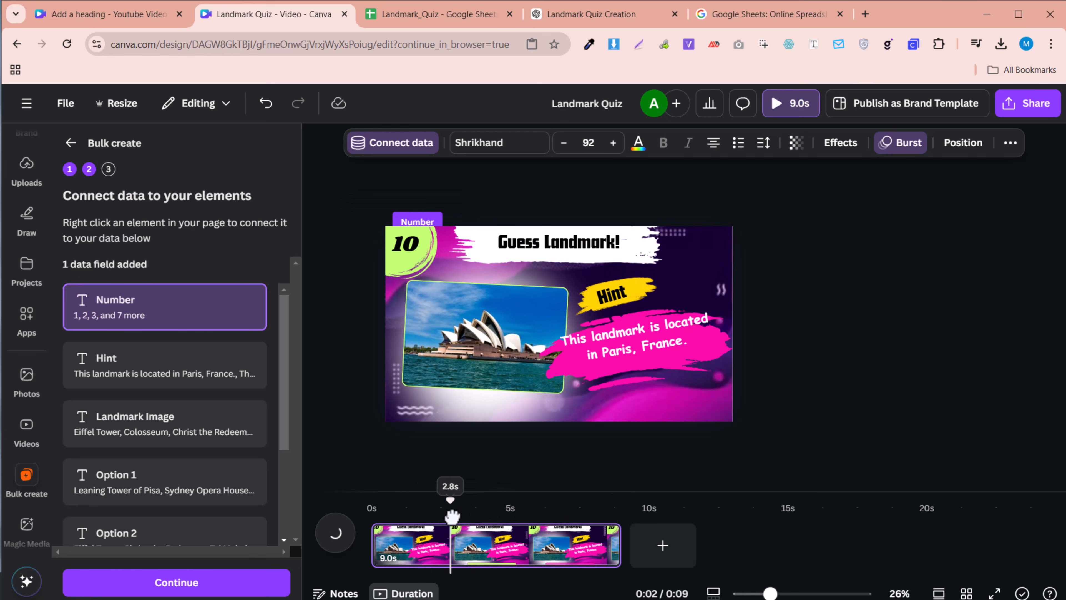
left_click(648, 380)
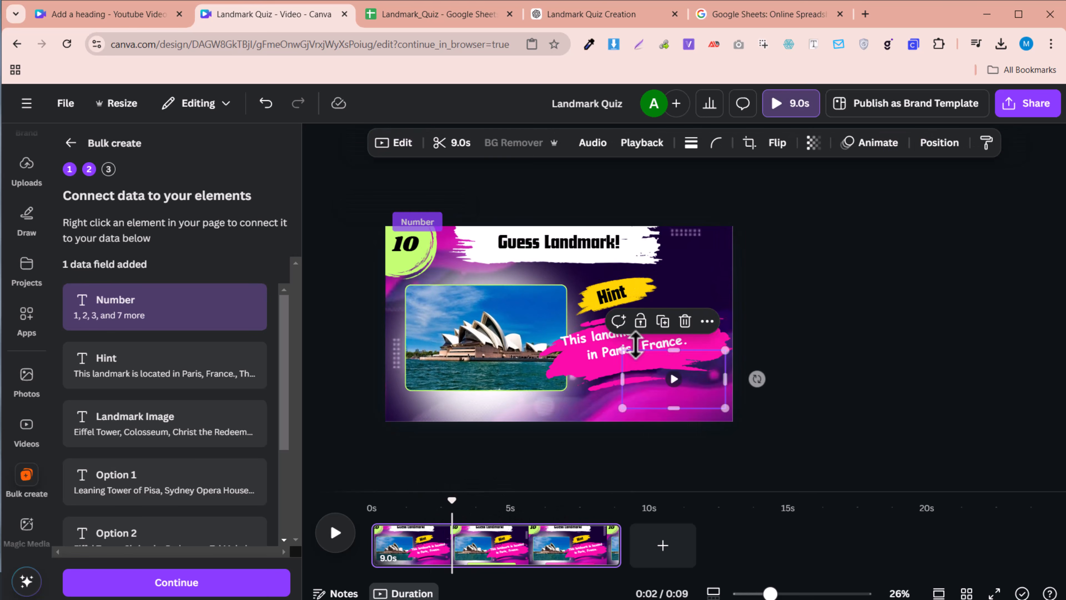
left_click(609, 345)
double_click(610, 344)
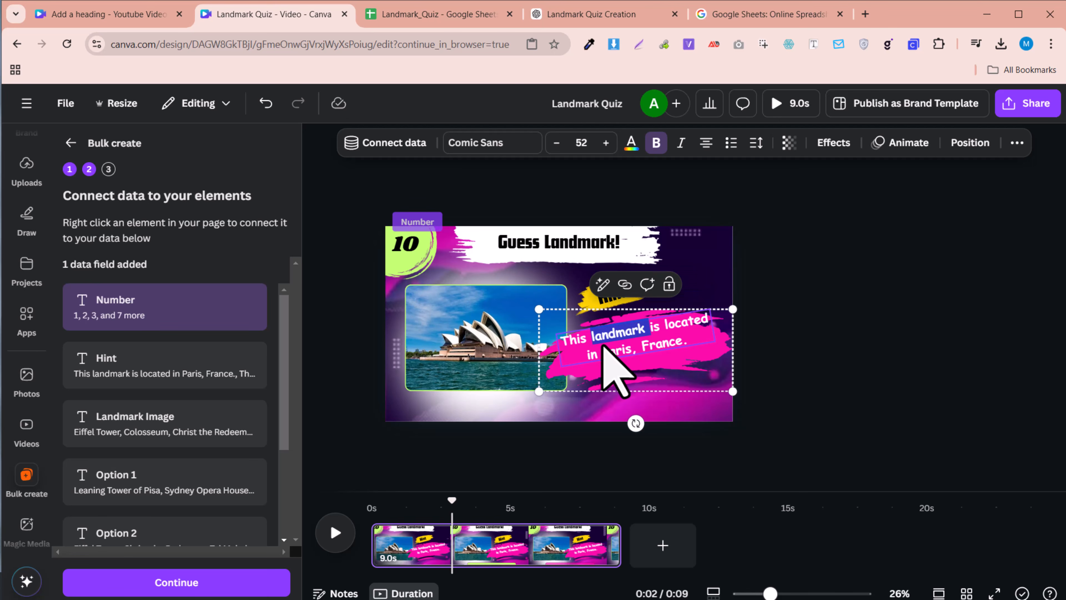
right_click(582, 355)
right_click(569, 377)
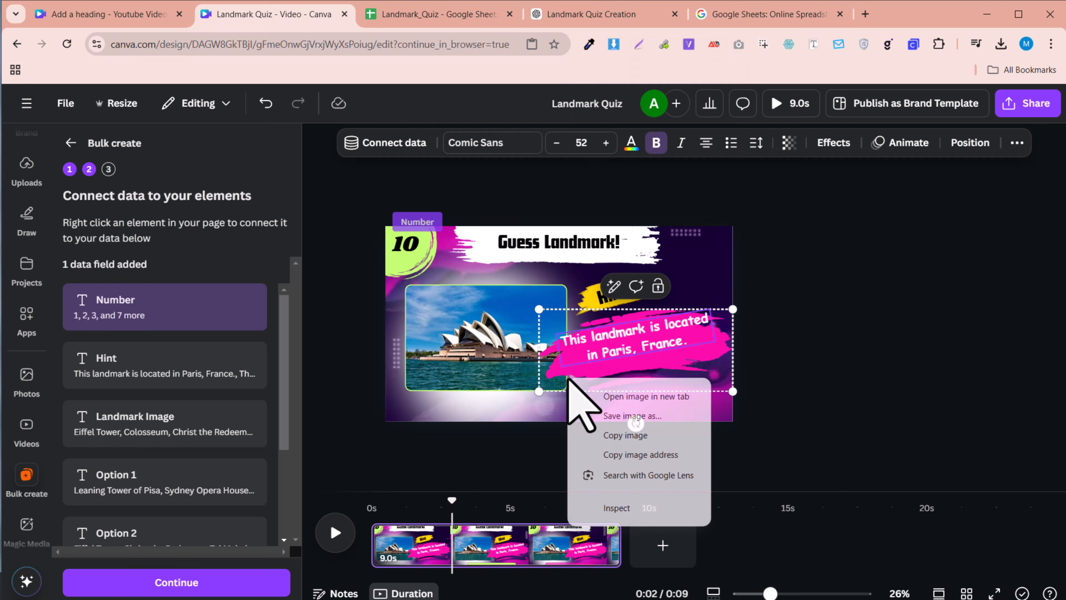
left_click(538, 310)
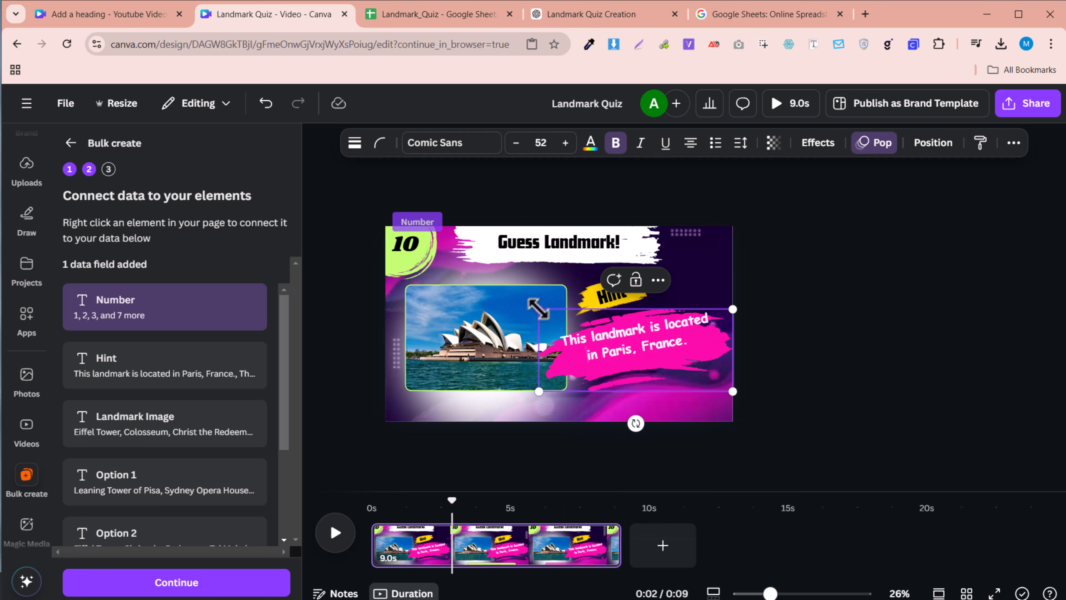
right_click(549, 334)
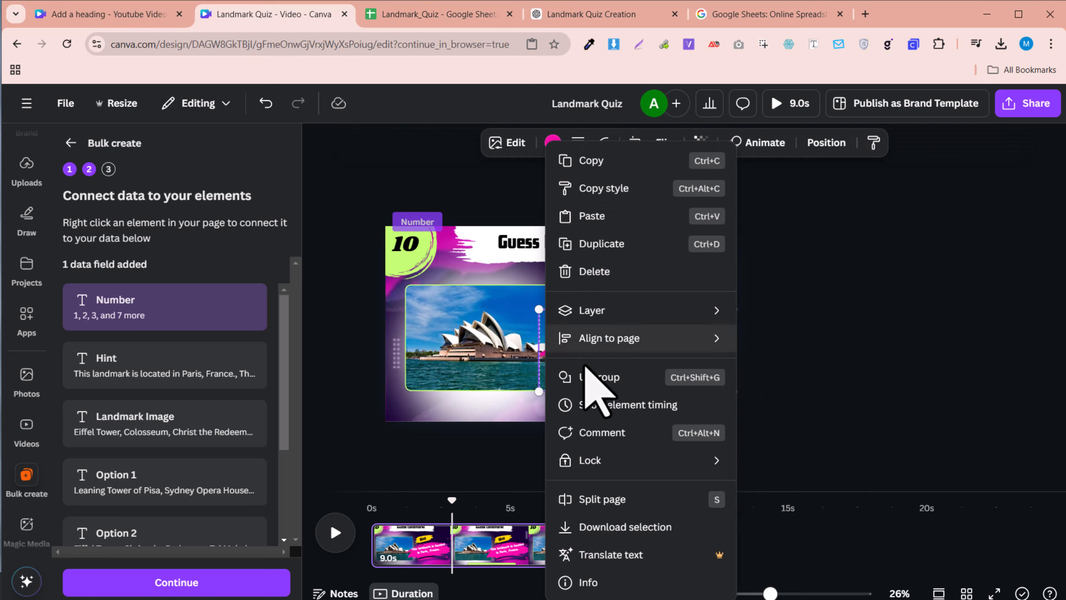
left_click(590, 377)
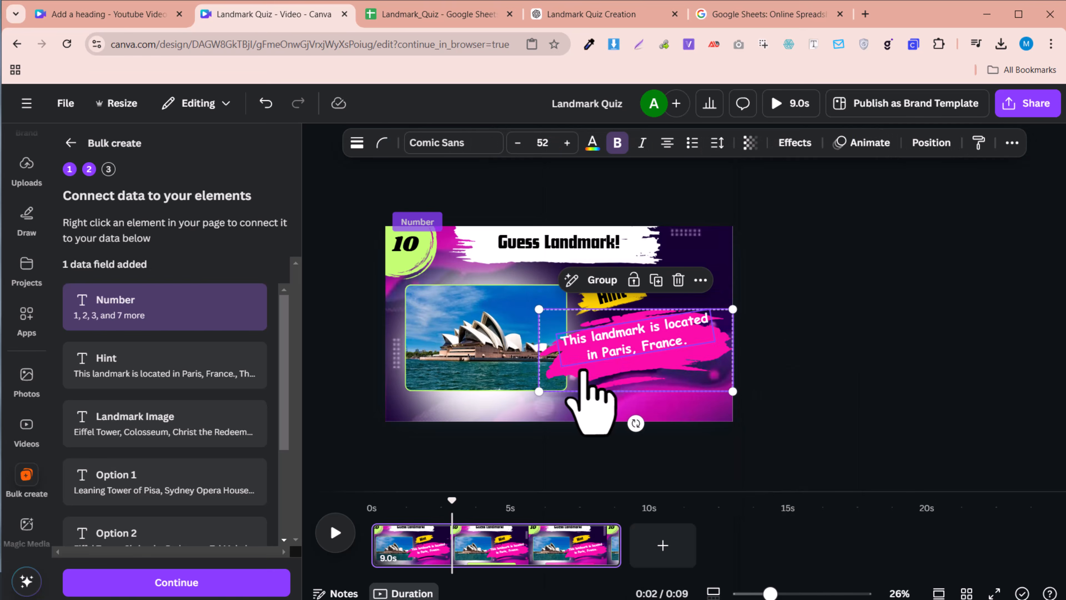
right_click(631, 331)
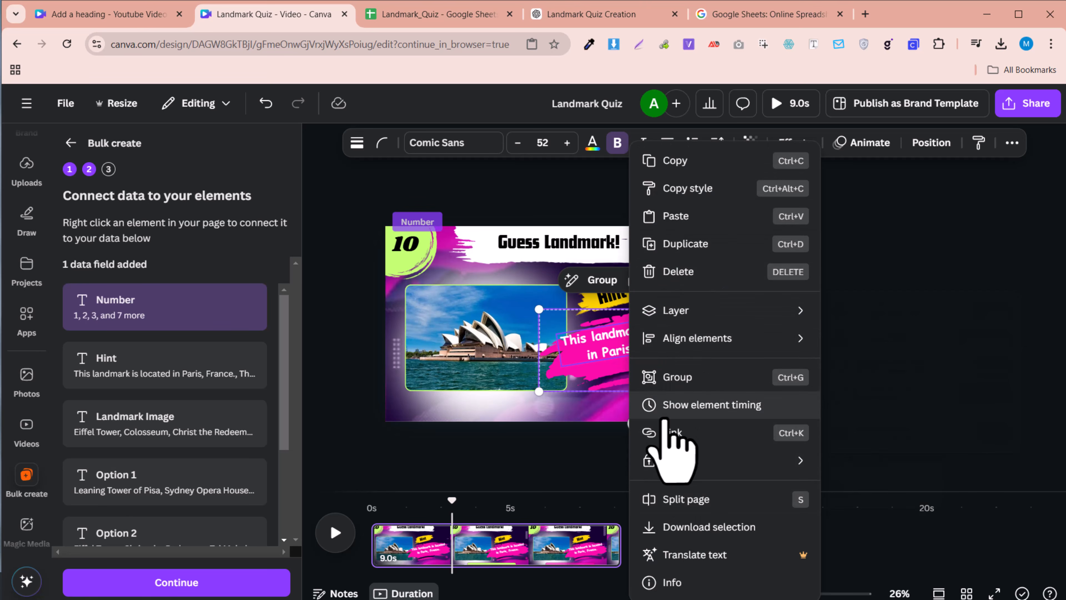
left_click(979, 348)
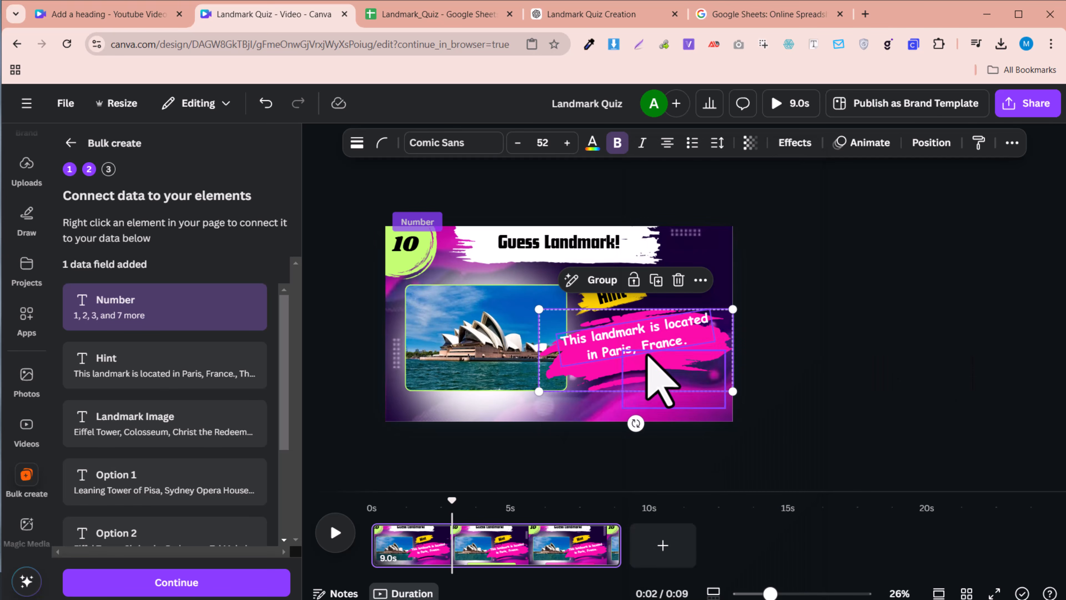
Connect the hint text "This landmark is located in Paris, France." to the Hint data field.
left_click(416, 357)
left_click(627, 357)
right_click(626, 352)
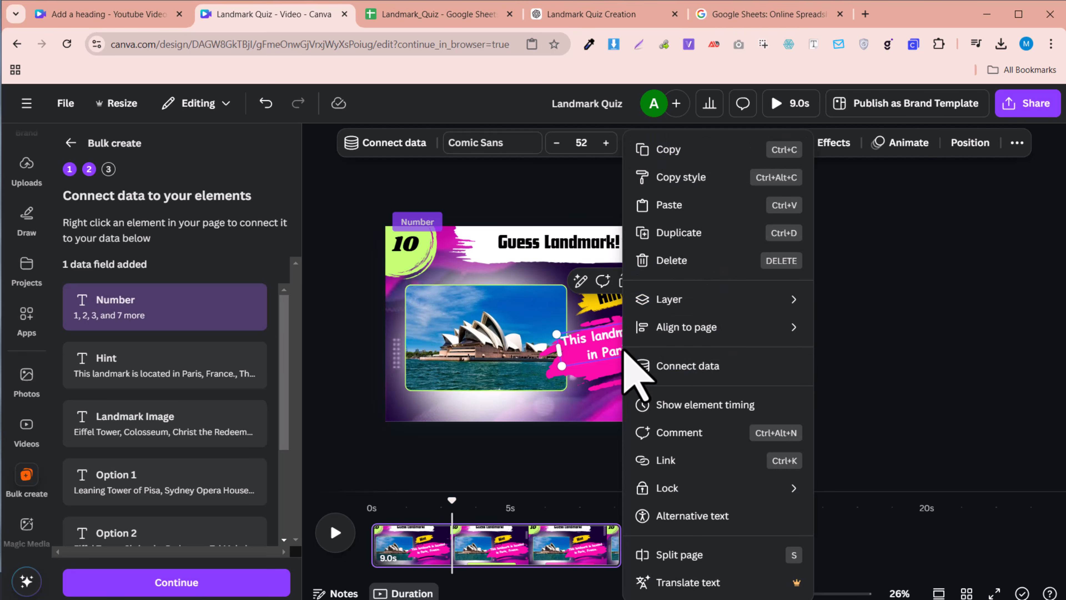
left_click(677, 366)
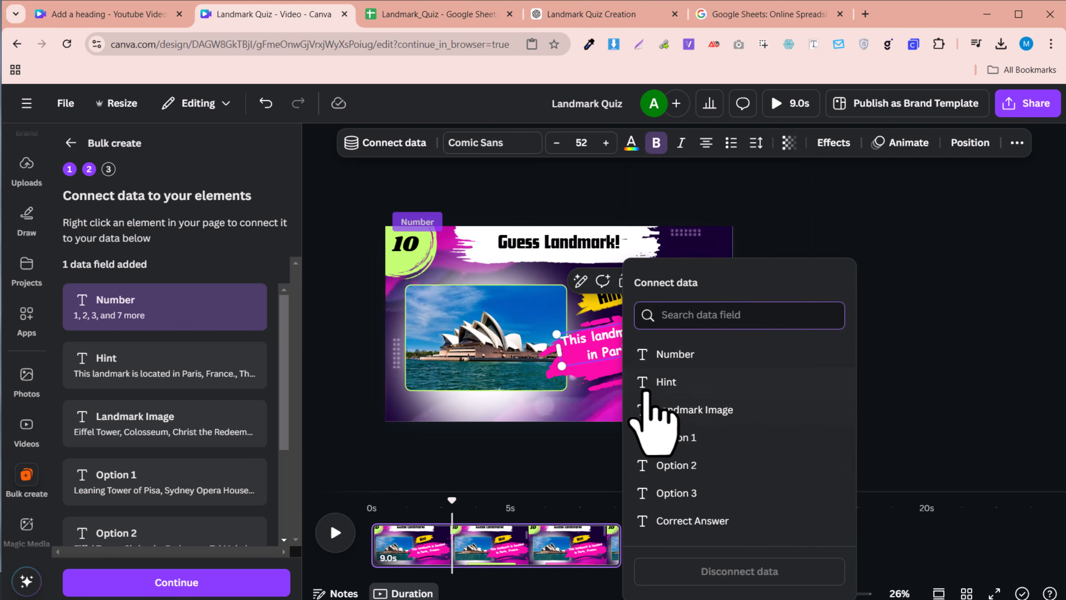
left_click(677, 381)
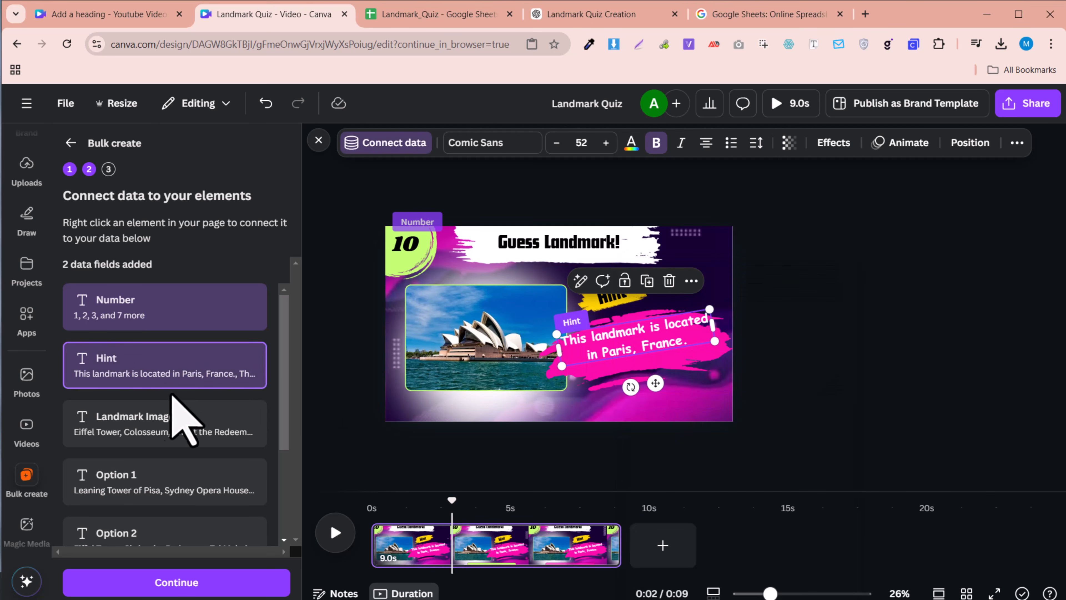
At about 7.3 s on the timeline, ungroup the answer text "NewYork" from its pink brush shape.
scroll(168, 462, "down", 3)
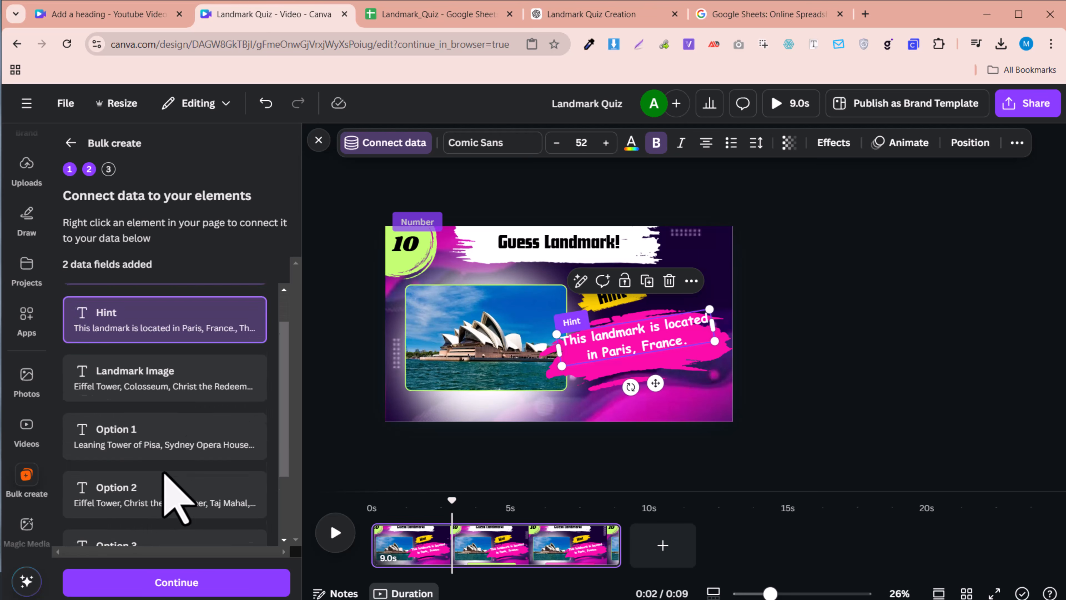
scroll(130, 467, "down", 1)
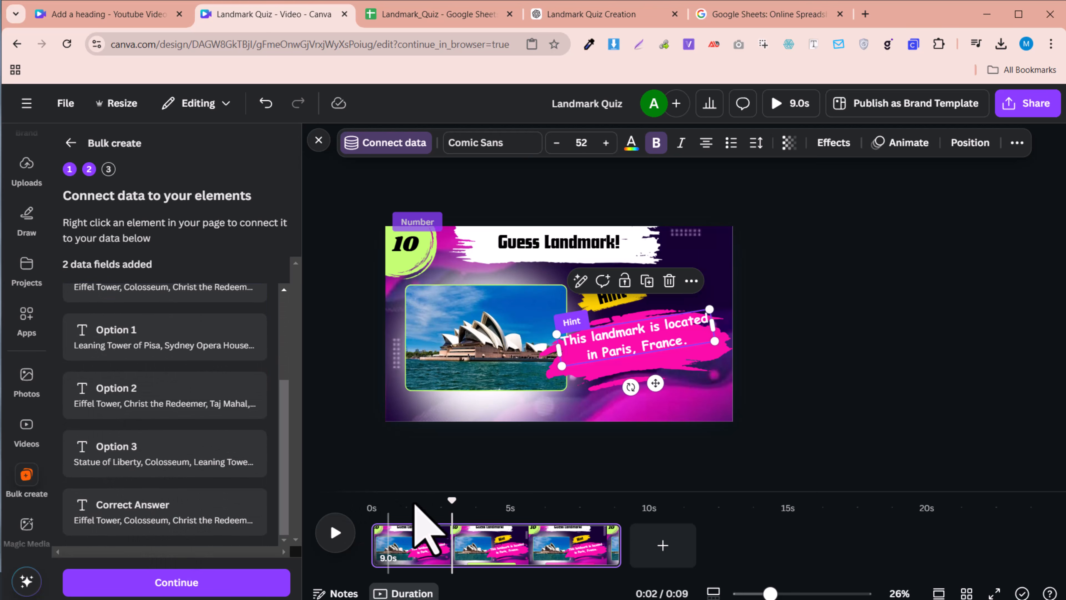
left_click_drag(502, 507, 574, 510)
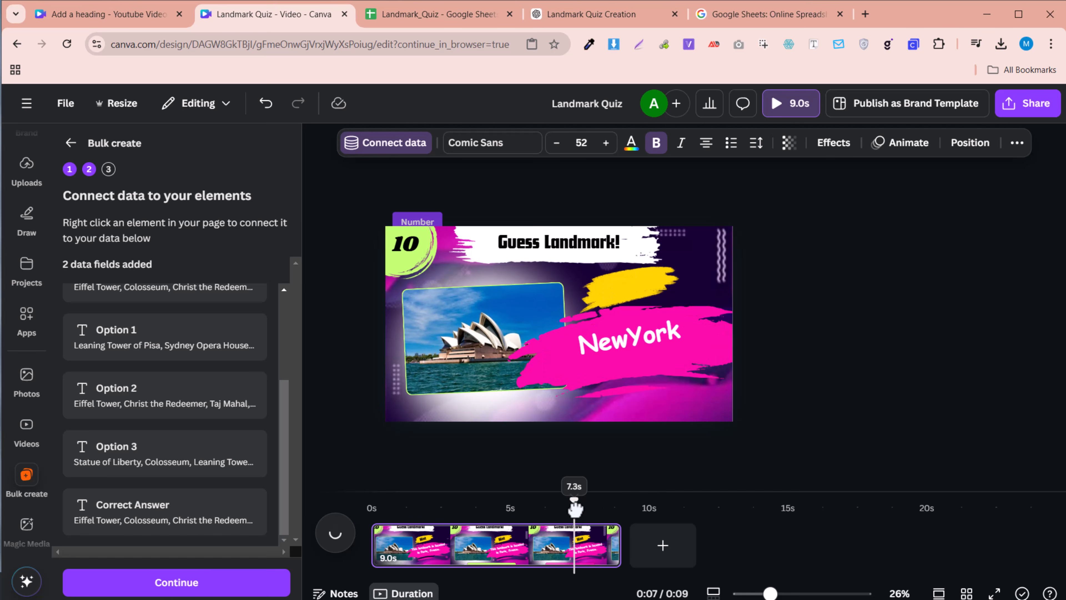
left_click(617, 352)
left_click(616, 349)
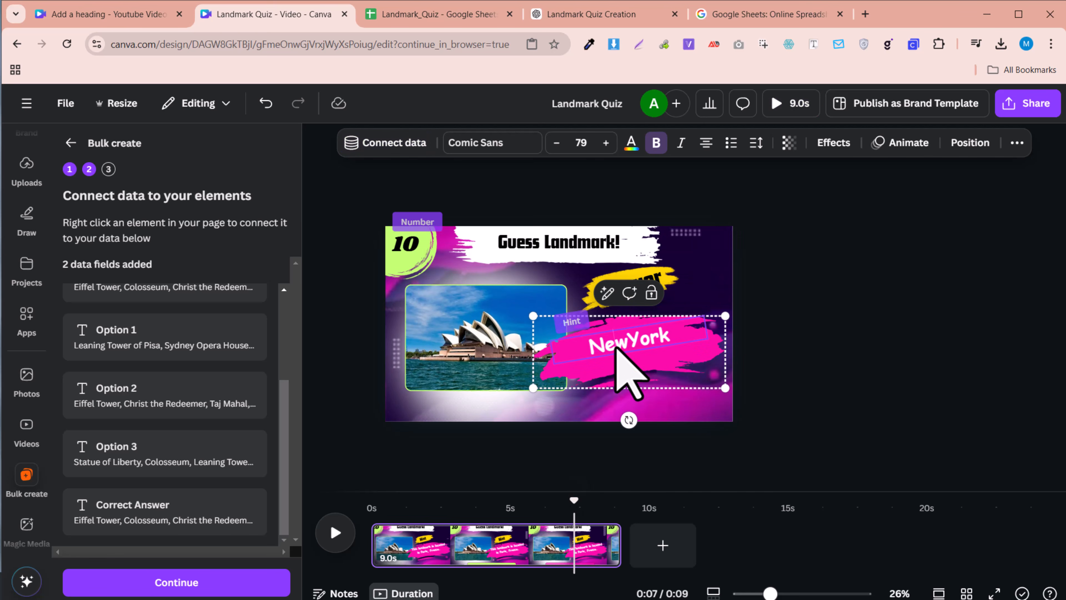
right_click(577, 377)
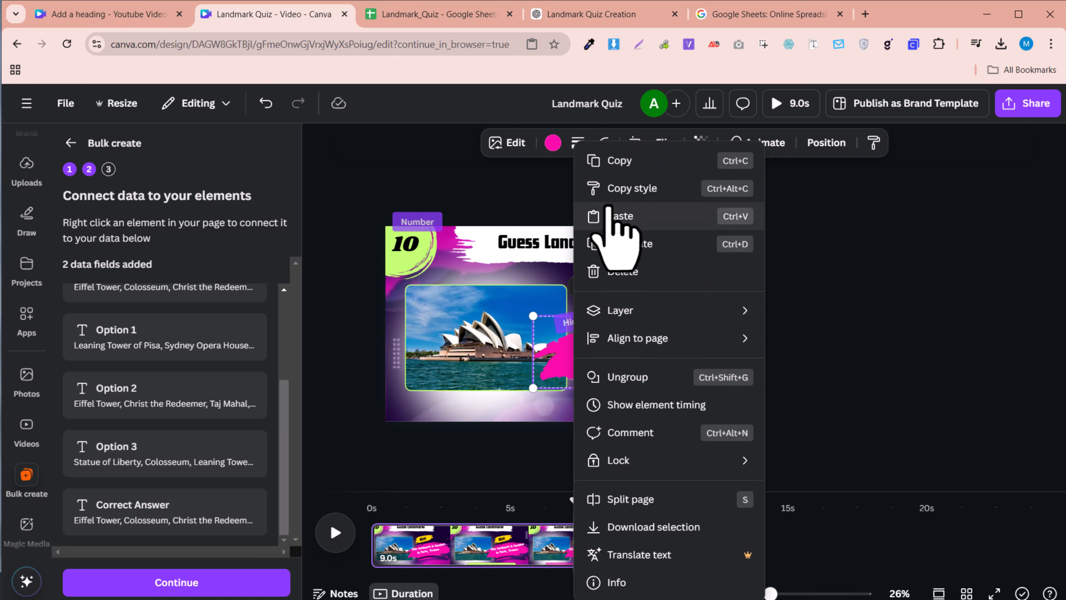
left_click(614, 380)
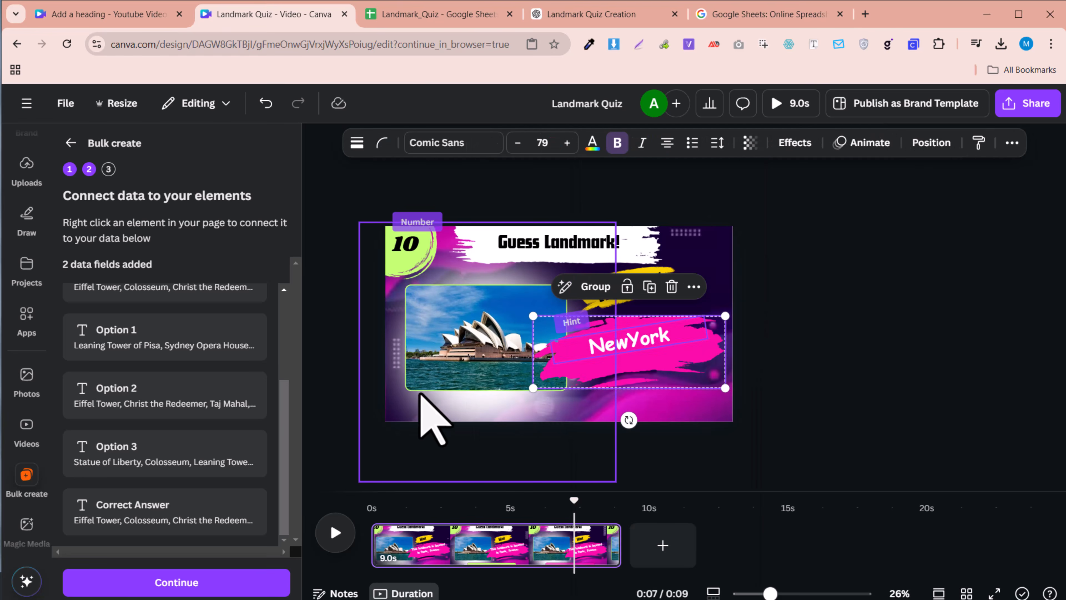
Connect the "NewYork" answer text to the Correct Answer data field.
left_click(785, 373)
right_click(627, 346)
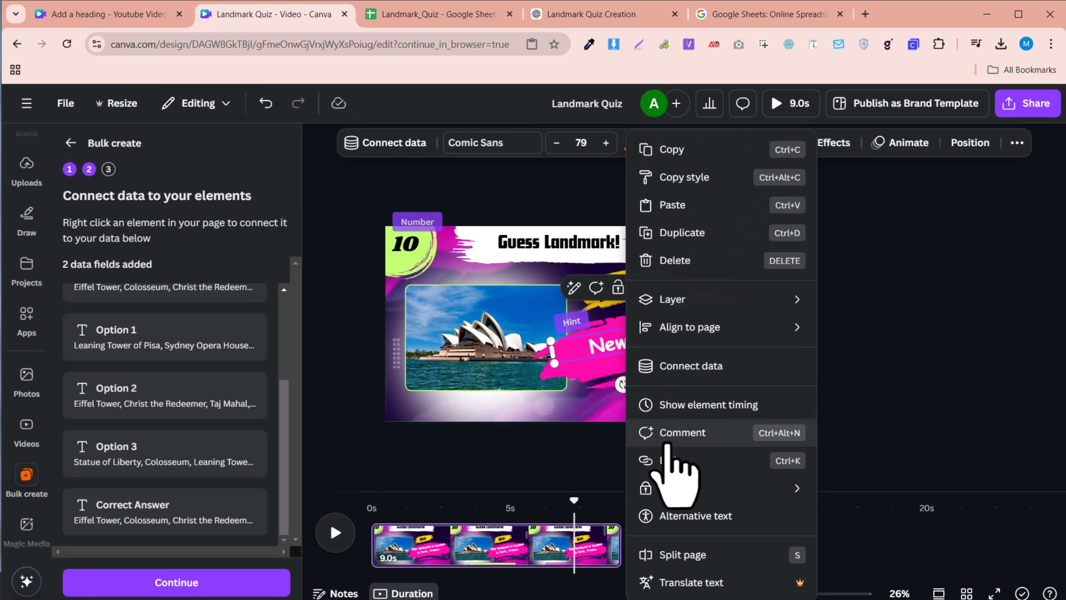
left_click(671, 366)
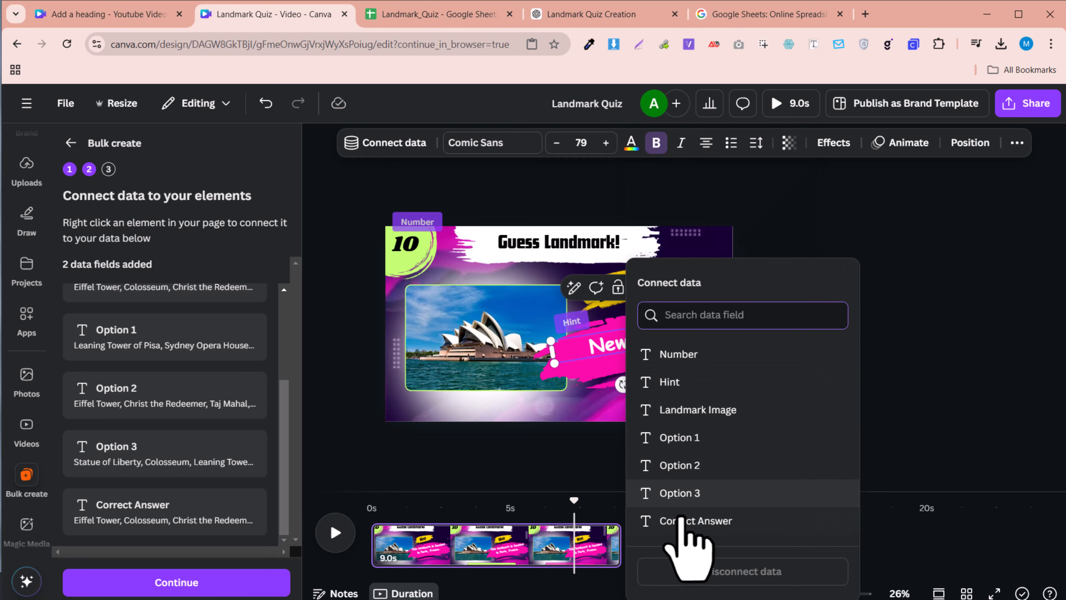
left_click(687, 523)
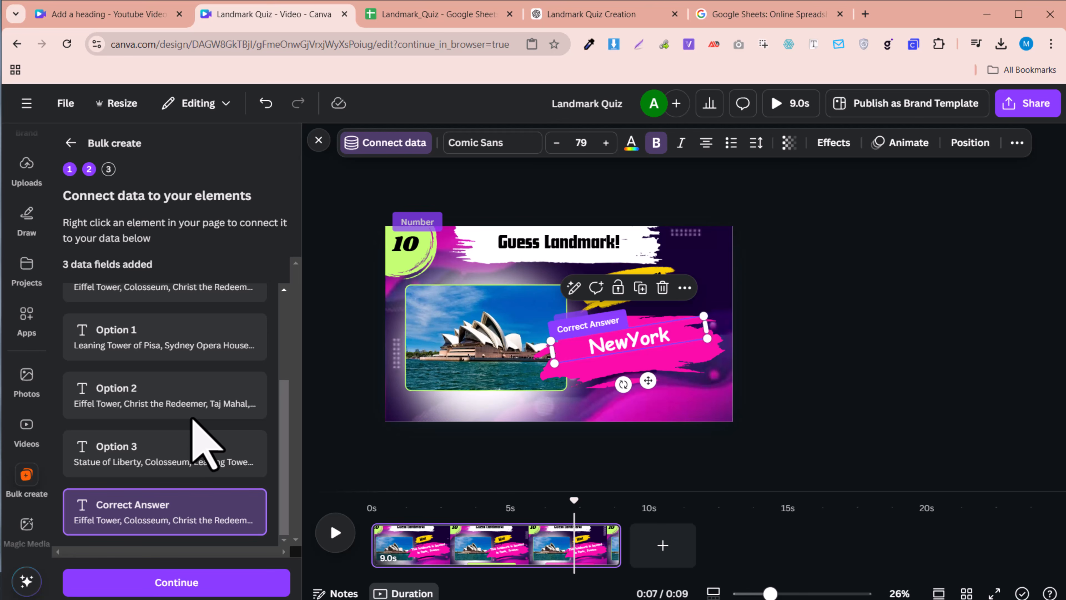
Continue to applying the data and generate 10 designs from all the selected rows.
left_click(164, 579)
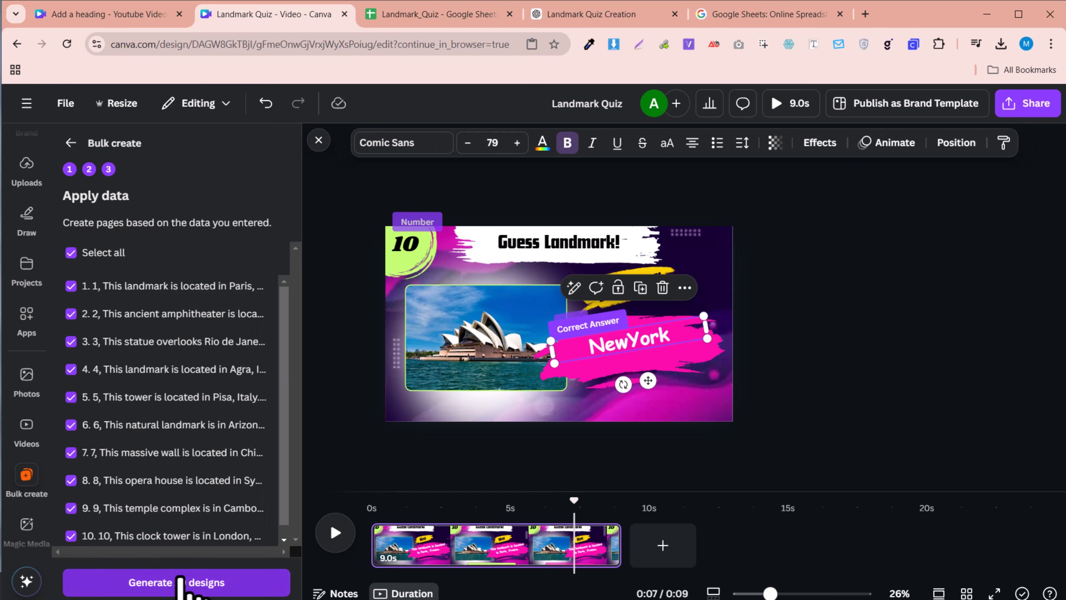
scroll(227, 504, "down", 1)
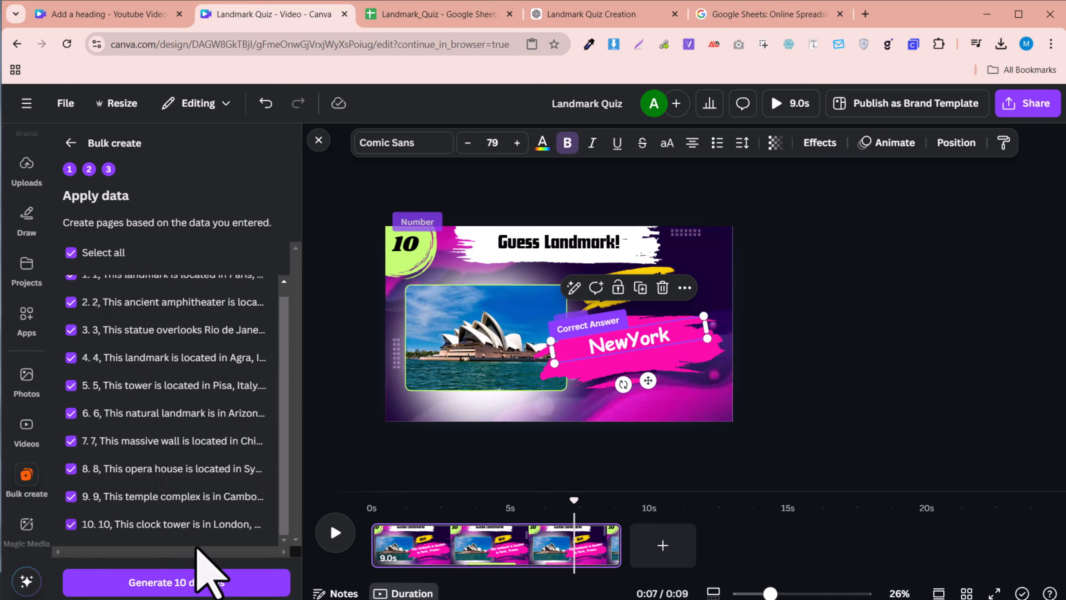
left_click(183, 584)
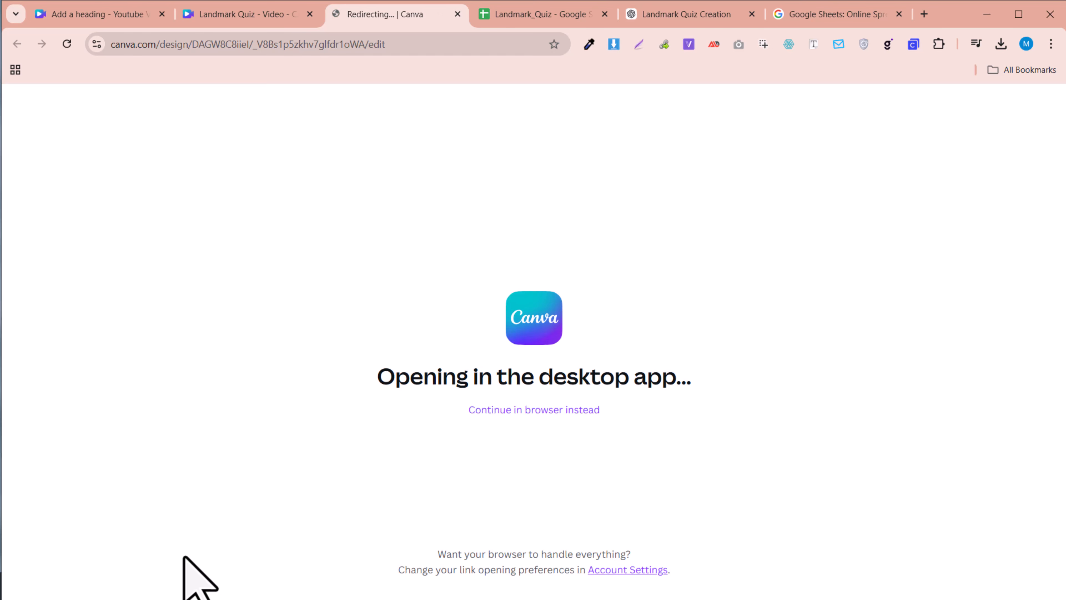
mouse_move(491, 572)
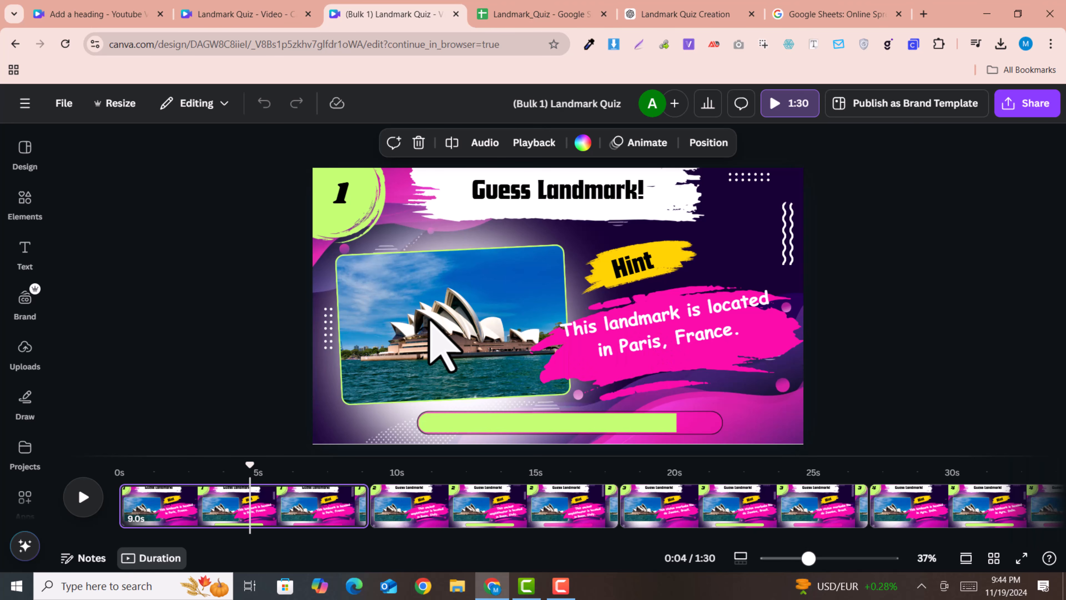
Switch to the ttsfree.com text-to-speech site and get its text box ready for entry.
left_click(492, 14)
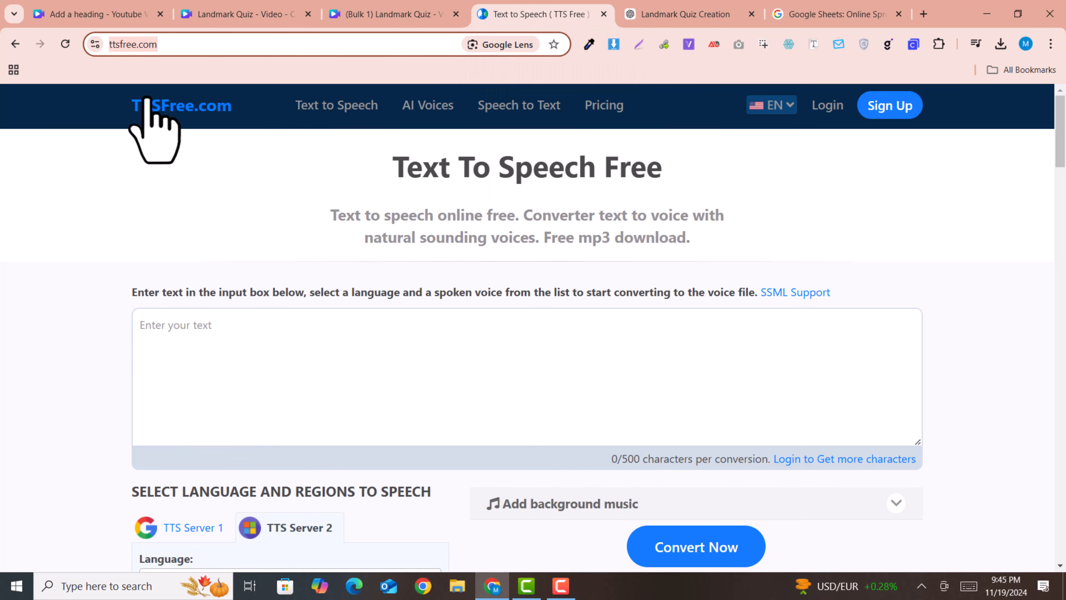
left_click(179, 44)
left_click_drag(189, 51, 135, 53)
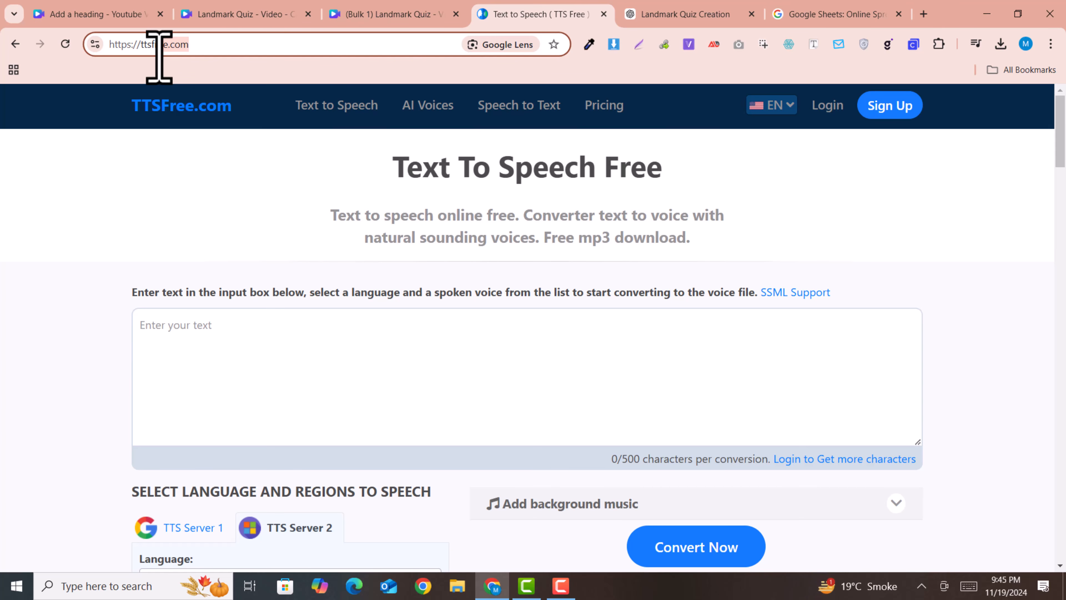
left_click(341, 322)
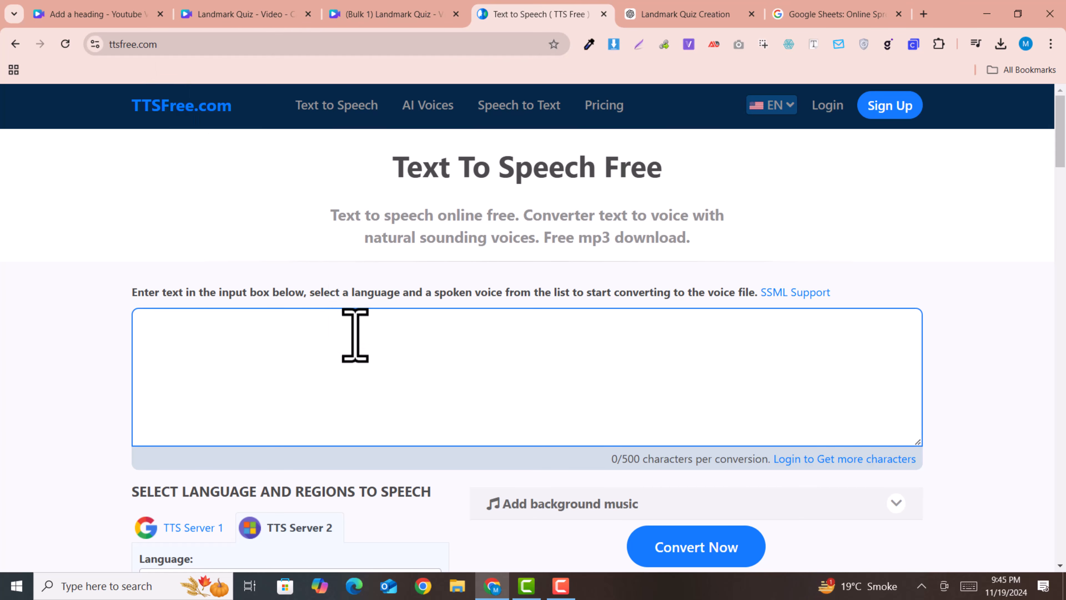
left_click(402, 13)
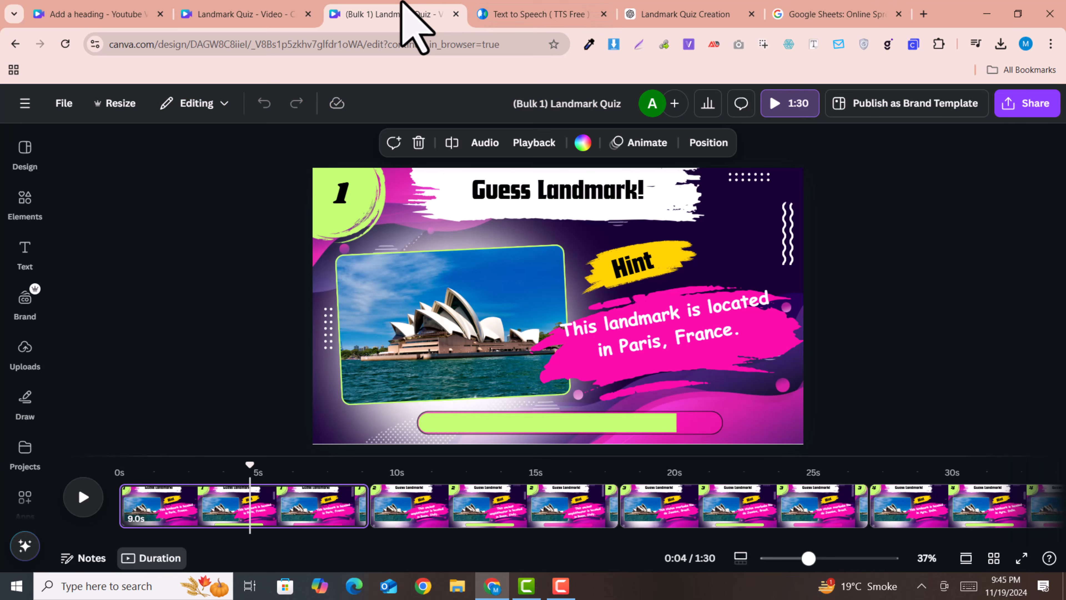
left_click(526, 7)
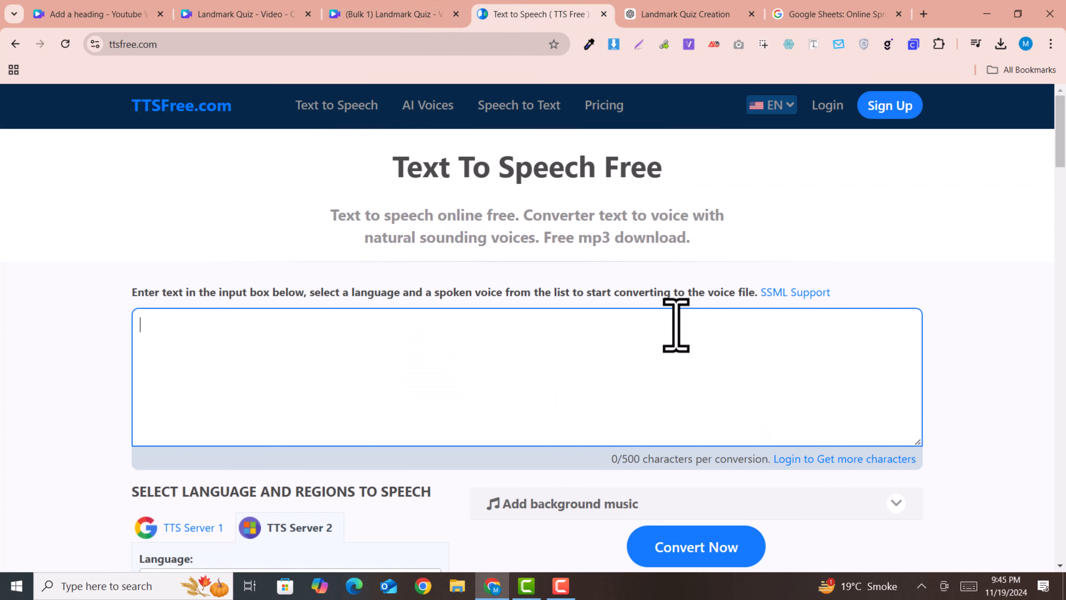
Copy the hint "This landmark is located in Paris, France." from Canva's page 1 into the TTSFree text box.
left_click(348, 10)
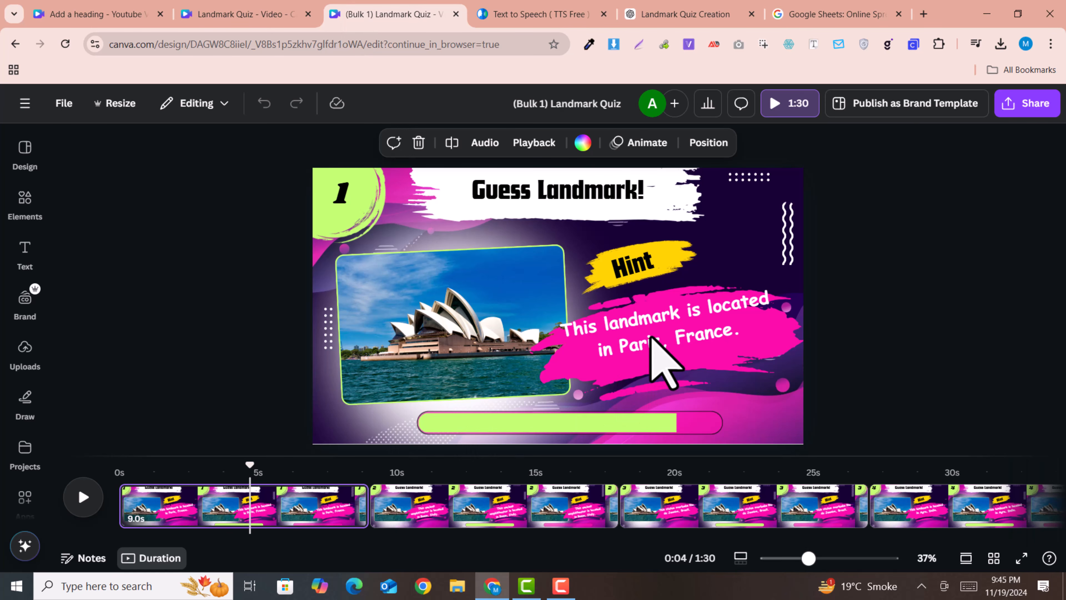
double_click(627, 332)
double_click(627, 332)
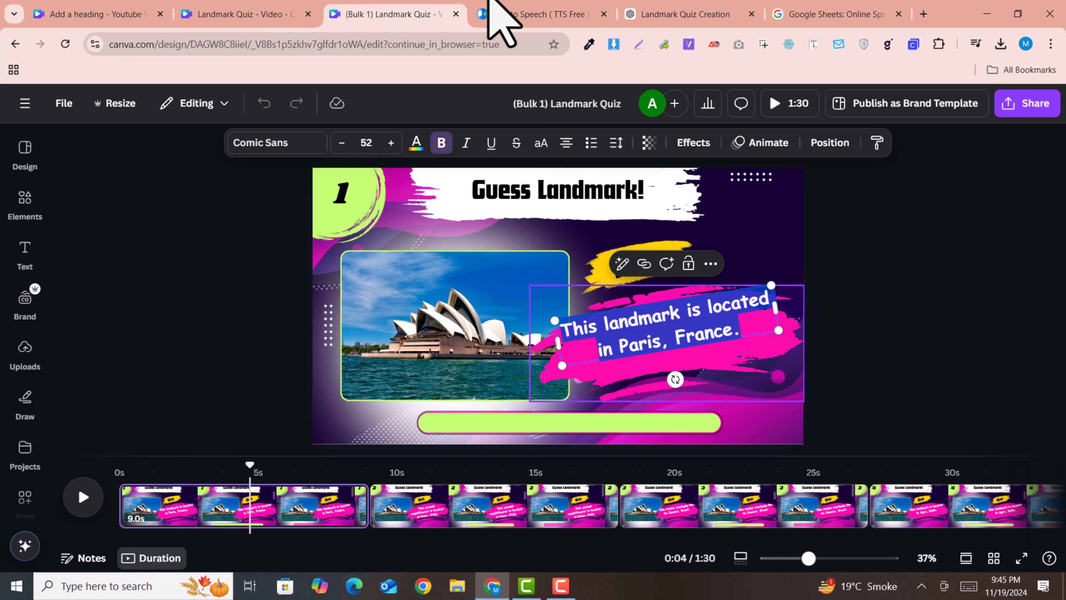
left_click(534, 15)
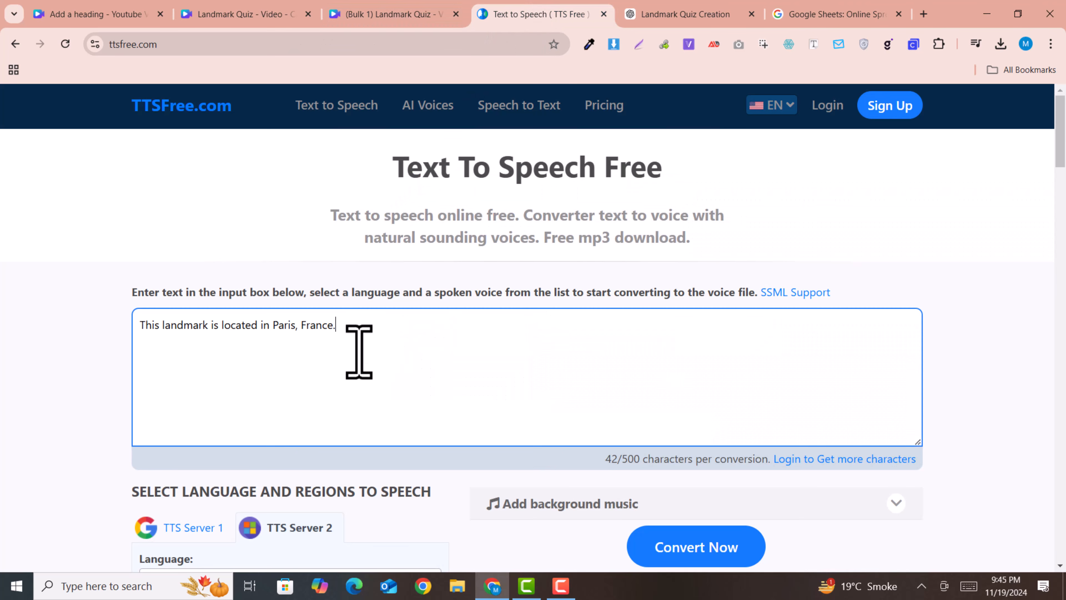
Check the voice options and convert the hint to speech with the English (United States) voice Aria on TTS Server 2.
scroll(428, 434, "down", 3)
scroll(326, 476, "down", 3)
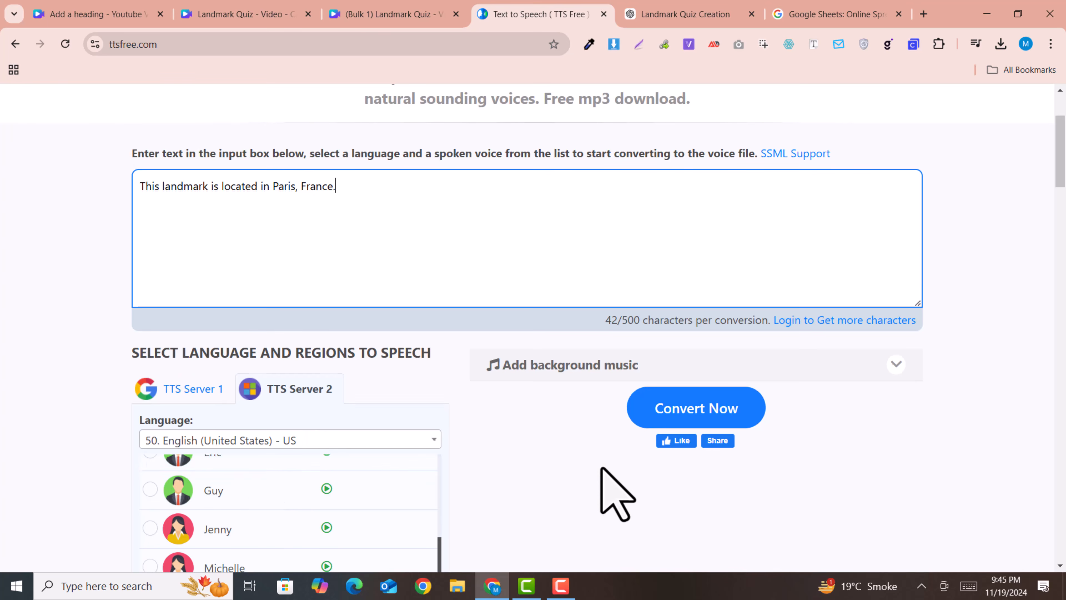
scroll(582, 483, "up", 3)
scroll(326, 512, "down", 8)
scroll(319, 378, "up", 5)
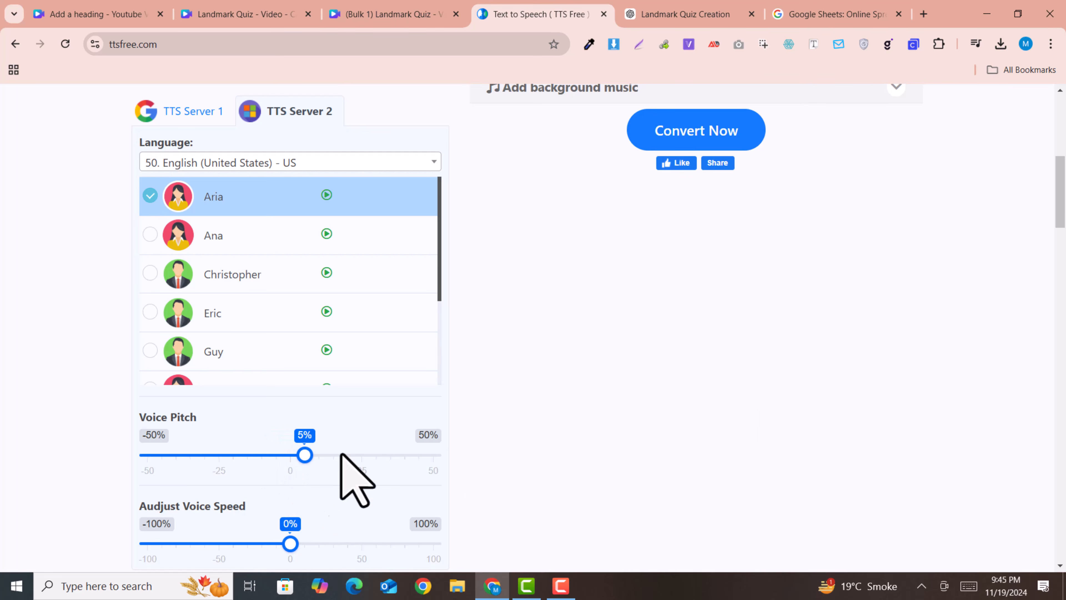
scroll(295, 460, "up", 5)
left_click(690, 414)
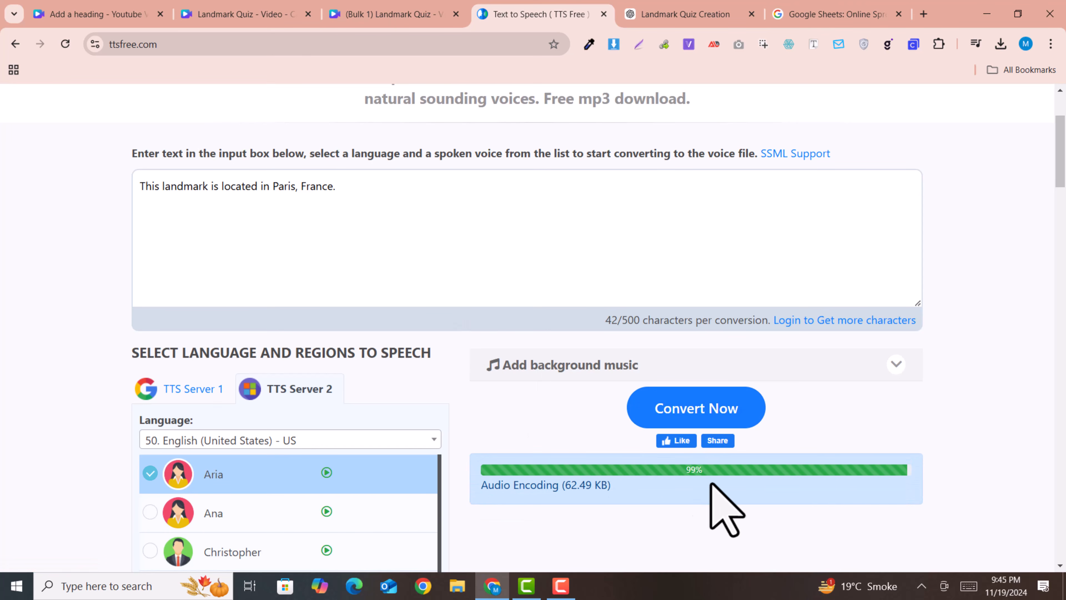
Download the generated hint voice-over as an MP3 file.
scroll(709, 500, "down", 10)
scroll(678, 546, "down", 10)
scroll(857, 546, "up", 15)
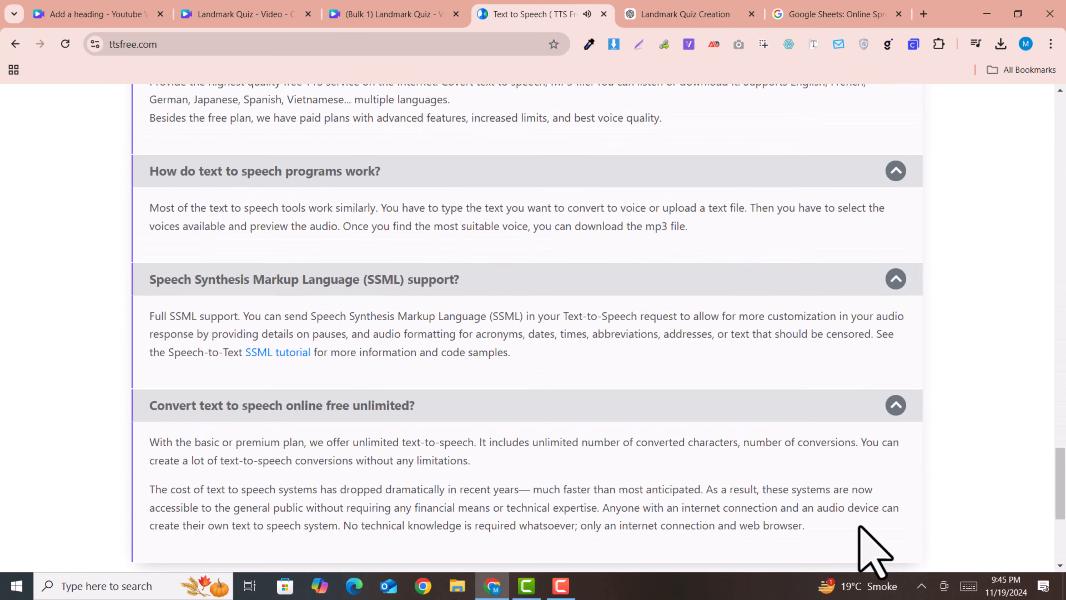
scroll(858, 527, "up", 10)
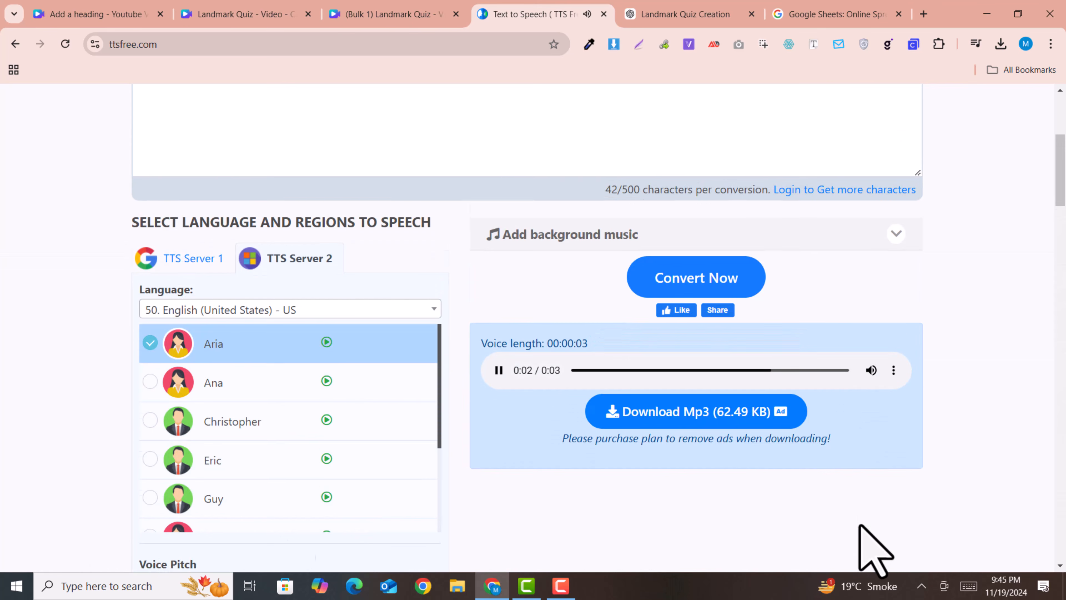
left_click(723, 425)
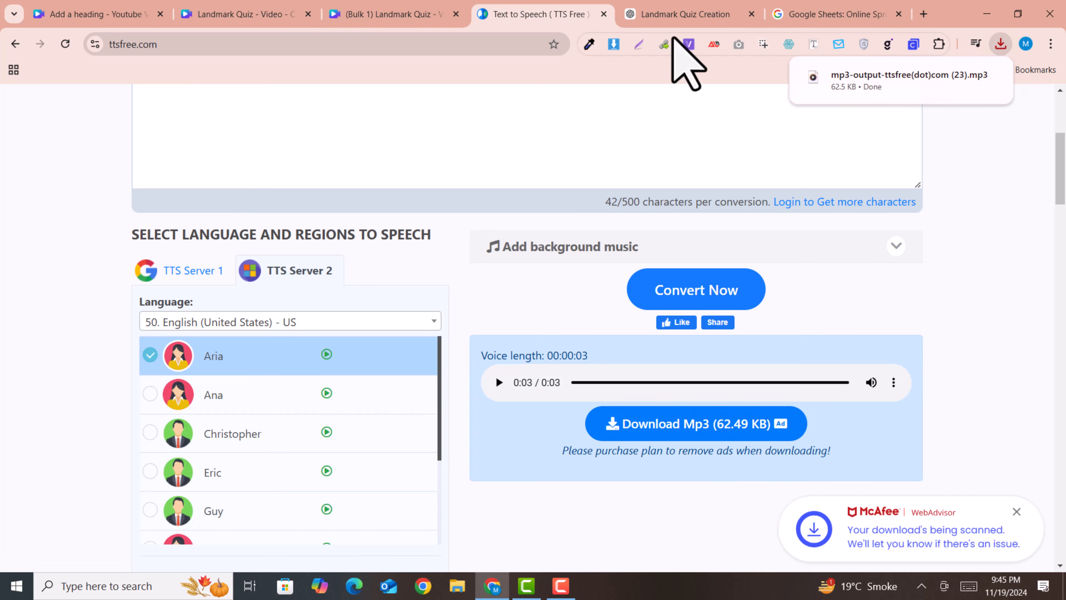
Switch to the Canva quiz design, move the playhead to about 1 second, and upload the downloaded hint voice-over MP3.
left_click(387, 12)
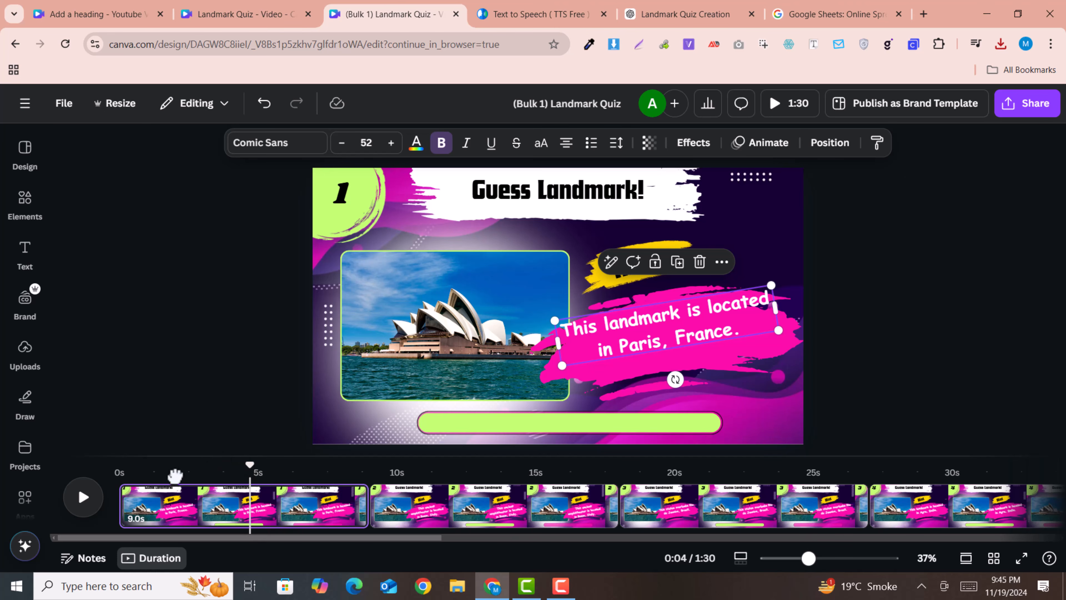
left_click(145, 487)
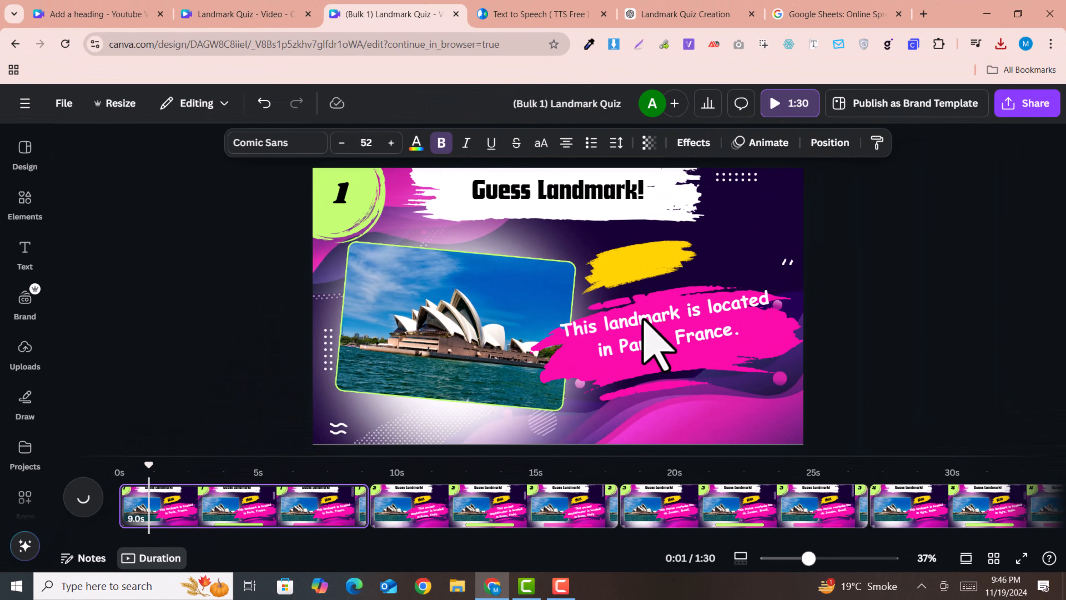
left_click(1001, 44)
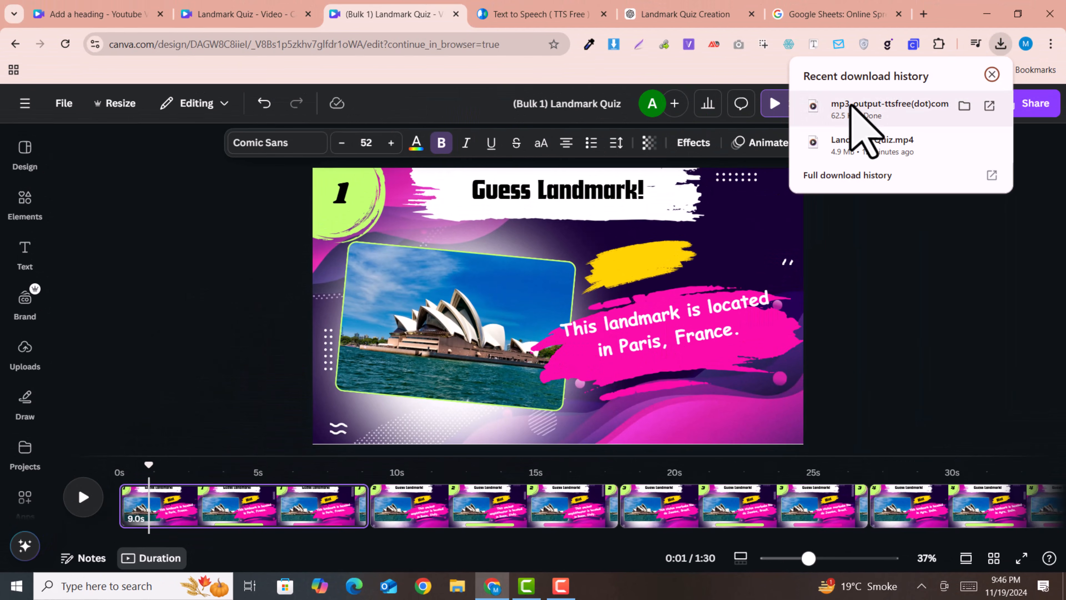
left_click(26, 357)
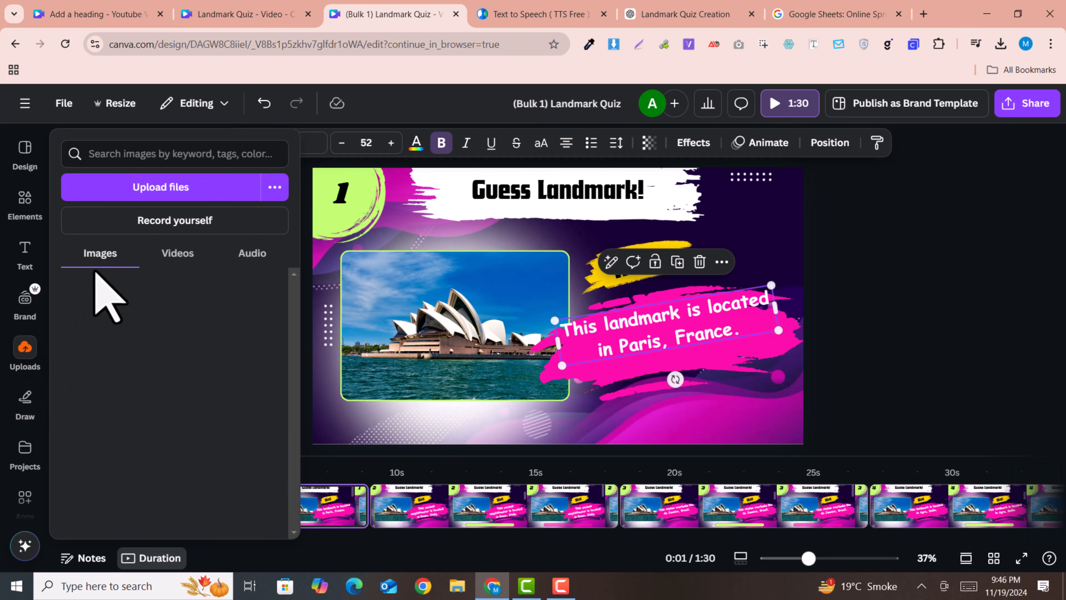
left_click(1007, 44)
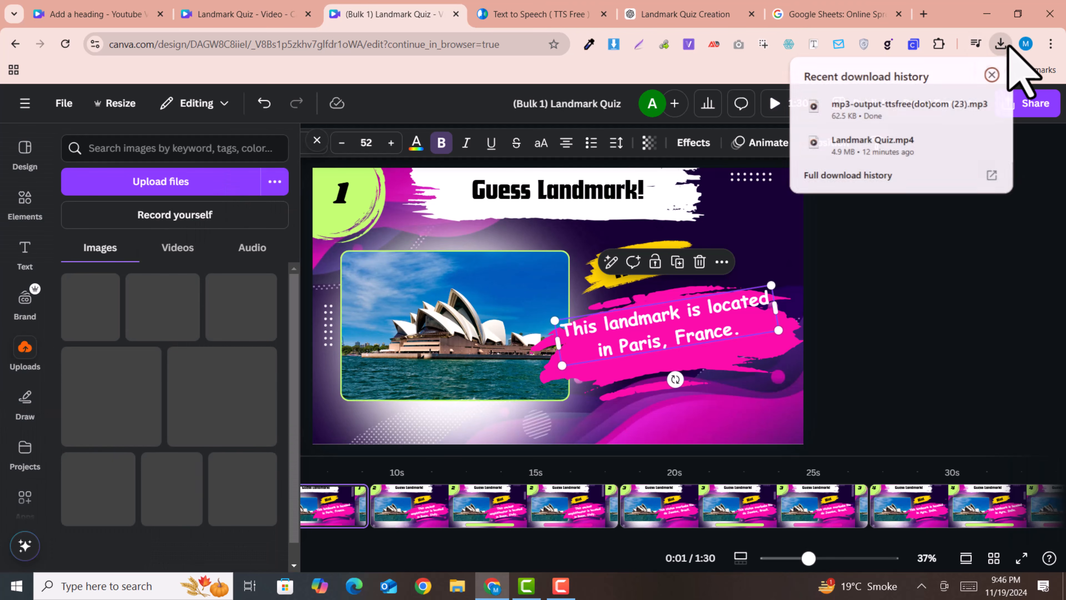
left_click_drag(871, 107, 176, 354)
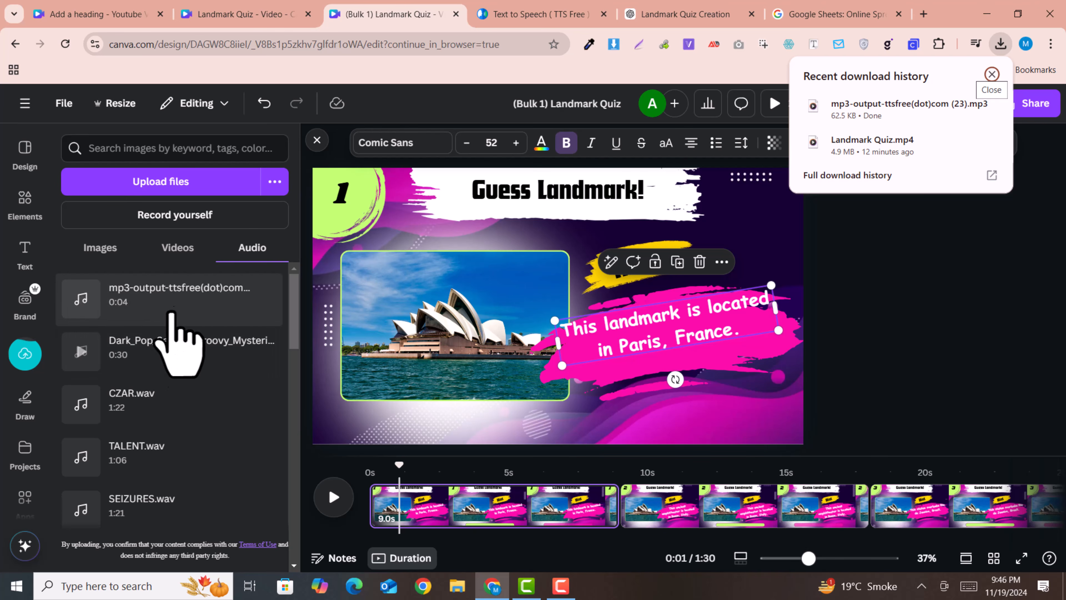
Add the uploaded hint voice-over at the 1-second mark of page 1 and play the page from the start.
left_click(173, 296)
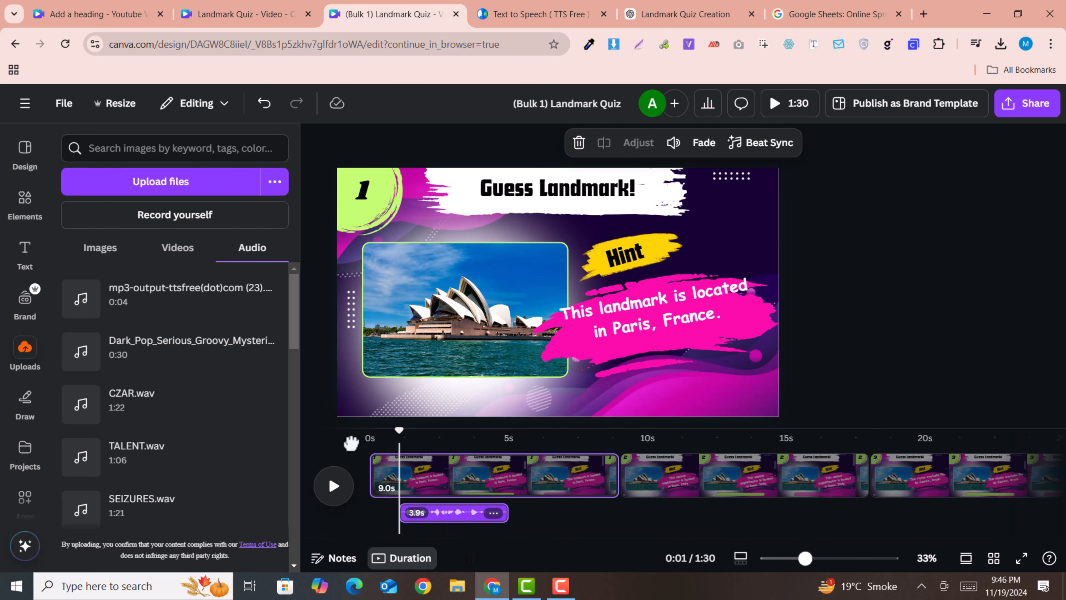
left_click(342, 445)
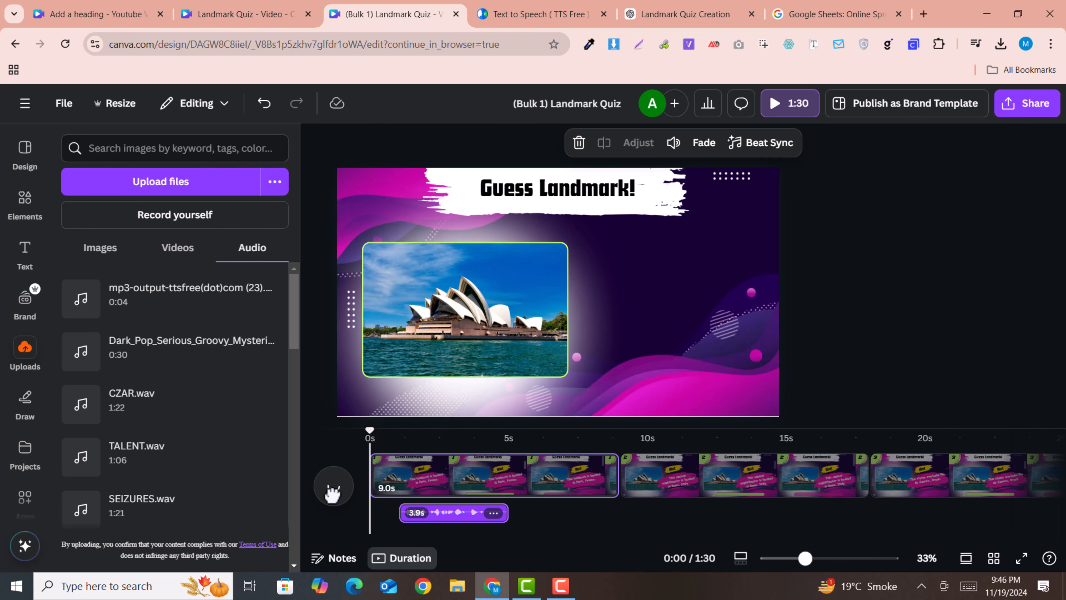
left_click(333, 487)
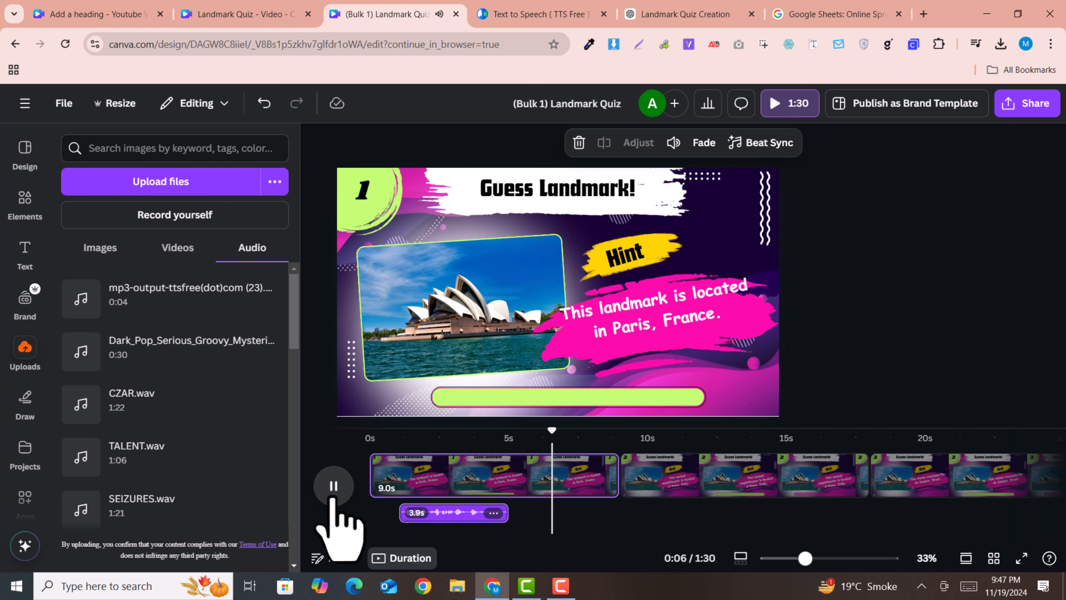
left_click(334, 497)
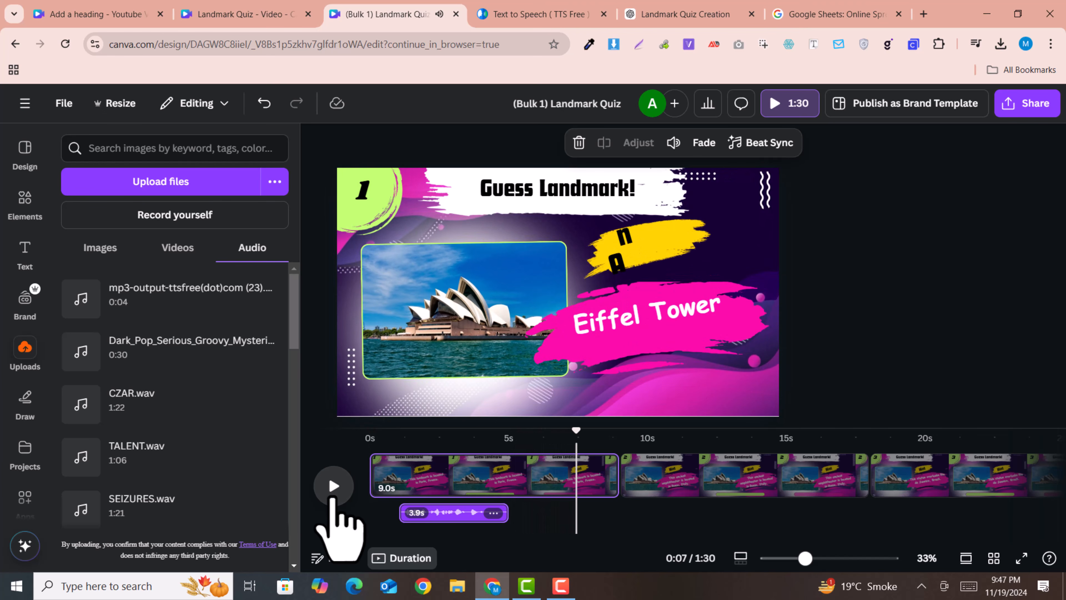
Copy the answer text "Eiffel Tower" from page 1 and switch to the TTSFree site.
double_click(630, 323)
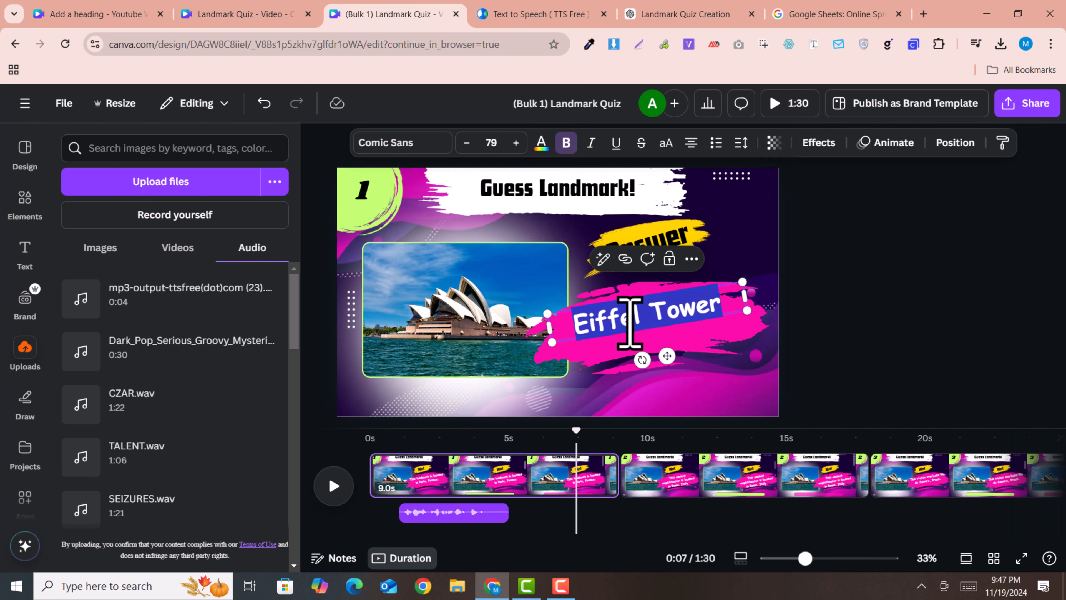
left_click(744, 8)
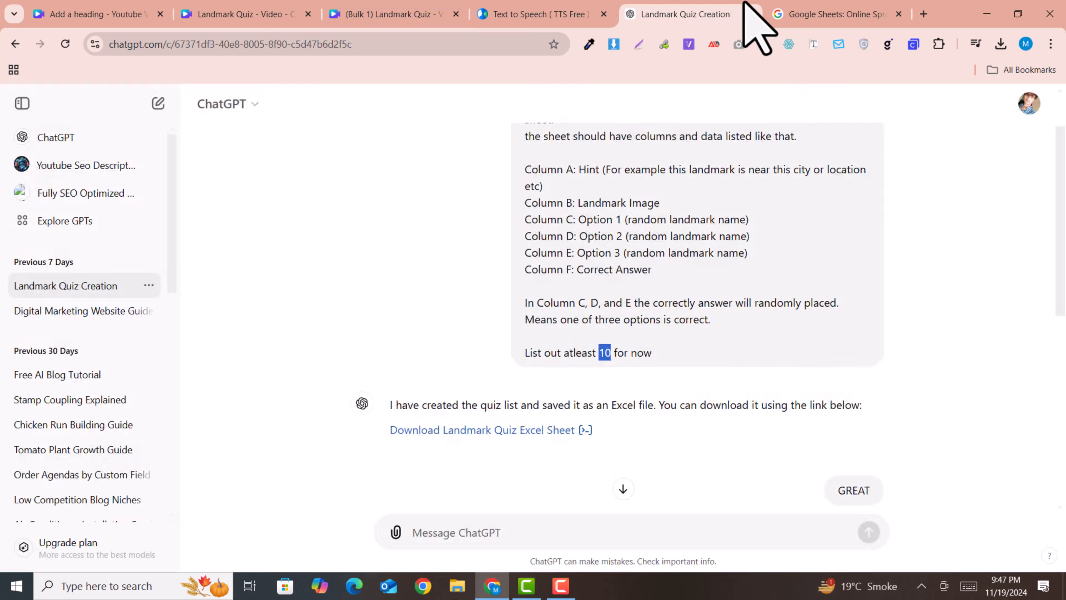
left_click(793, 7)
left_click(449, 9)
left_click(511, 13)
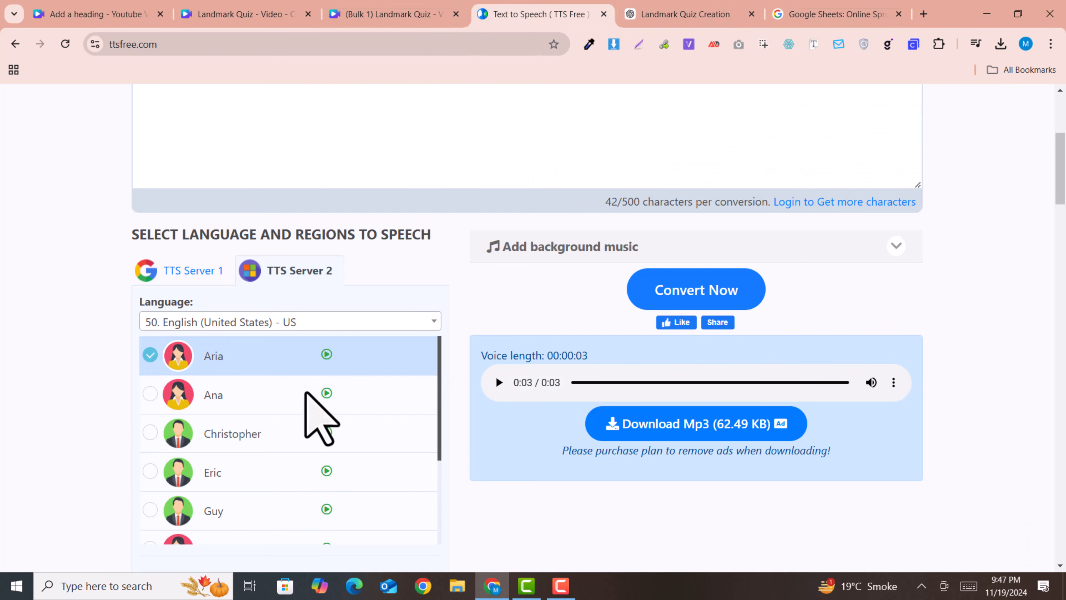
Replace the hint in the text box with "Eiffel Tower" and download its converted speech as an MP3.
scroll(467, 261, "up", 5)
left_click(334, 293)
key("ctrl+a")
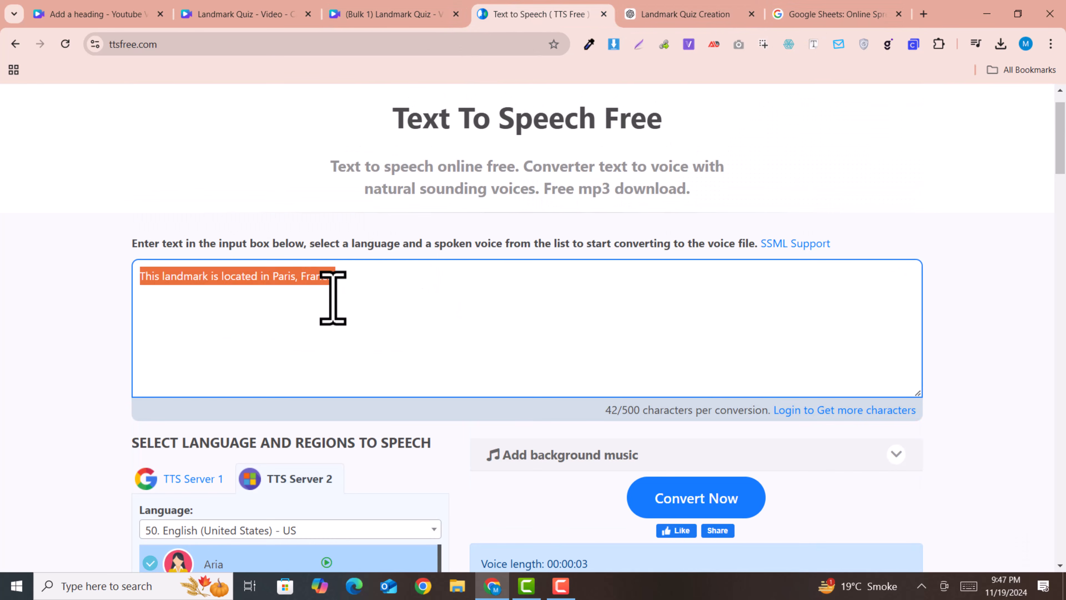
type("Eiffel Tower")
left_click(707, 504)
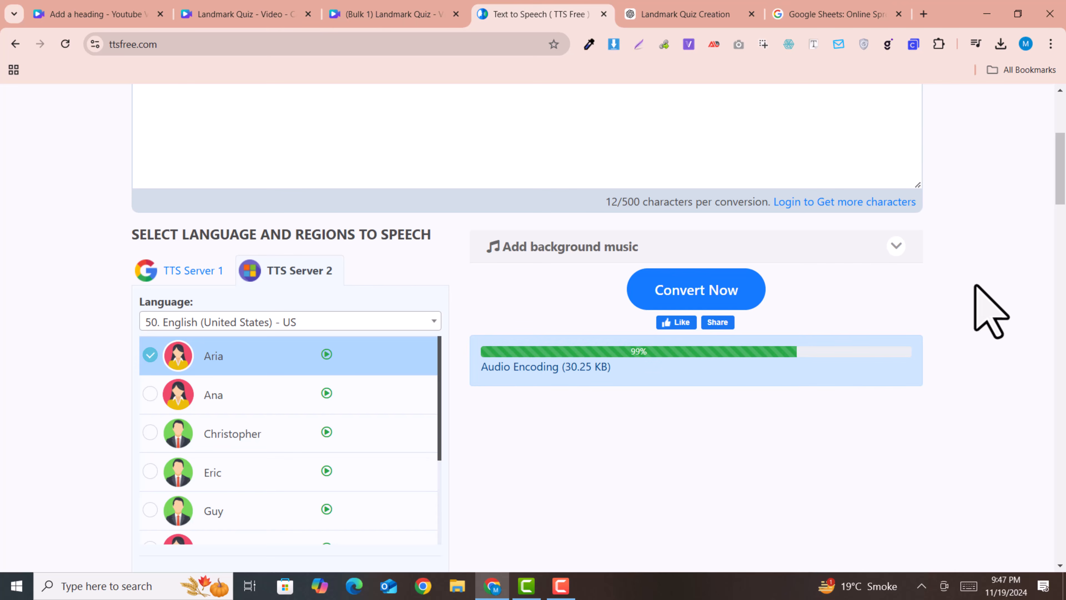
left_click(657, 415)
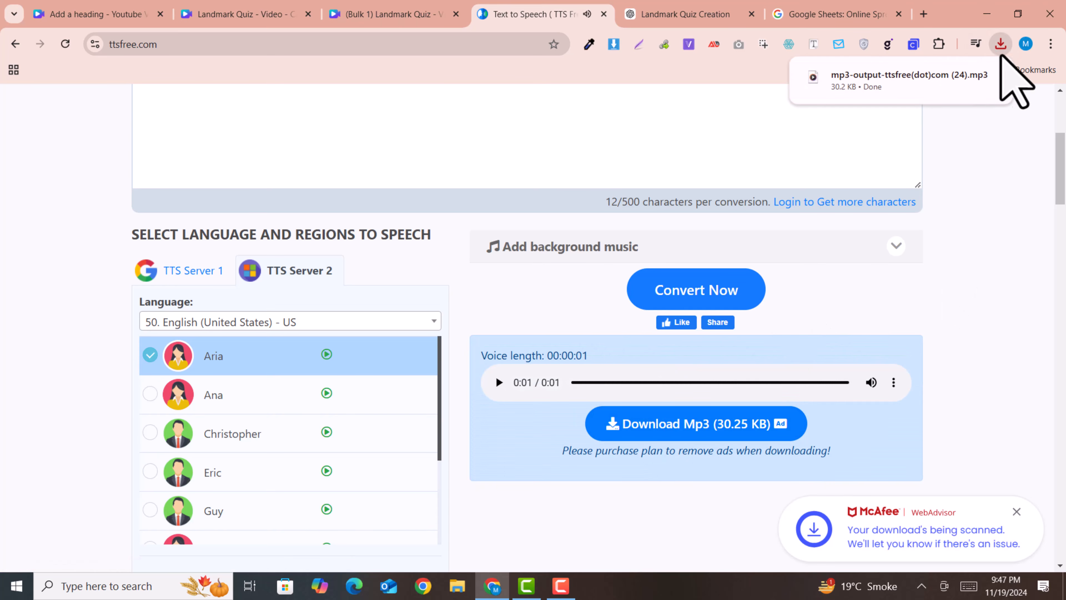
Switch to Canva, upload the answer voice-over, and place it on the audio track at about 7 seconds, where page 1's answer appears.
left_click(351, 16)
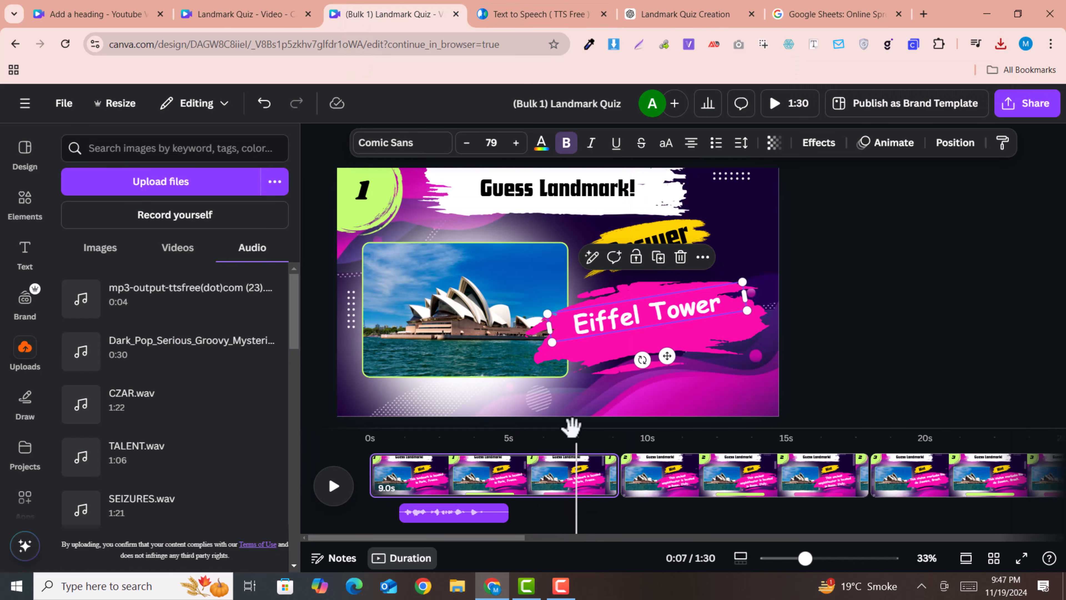
left_click(1001, 43)
left_click_drag(999, 120, 164, 319)
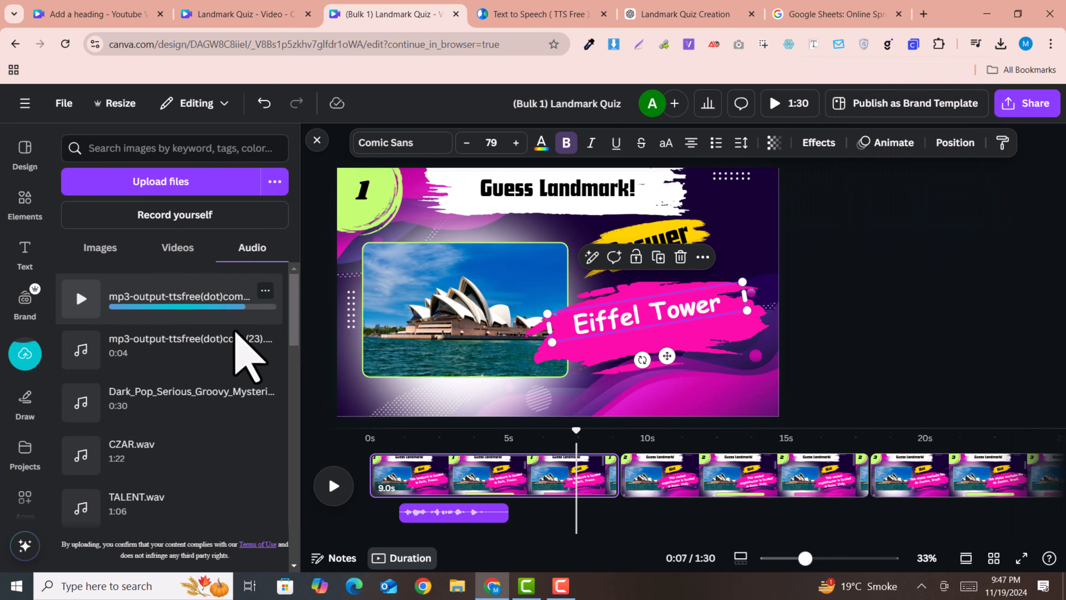
left_click_drag(218, 300, 595, 521)
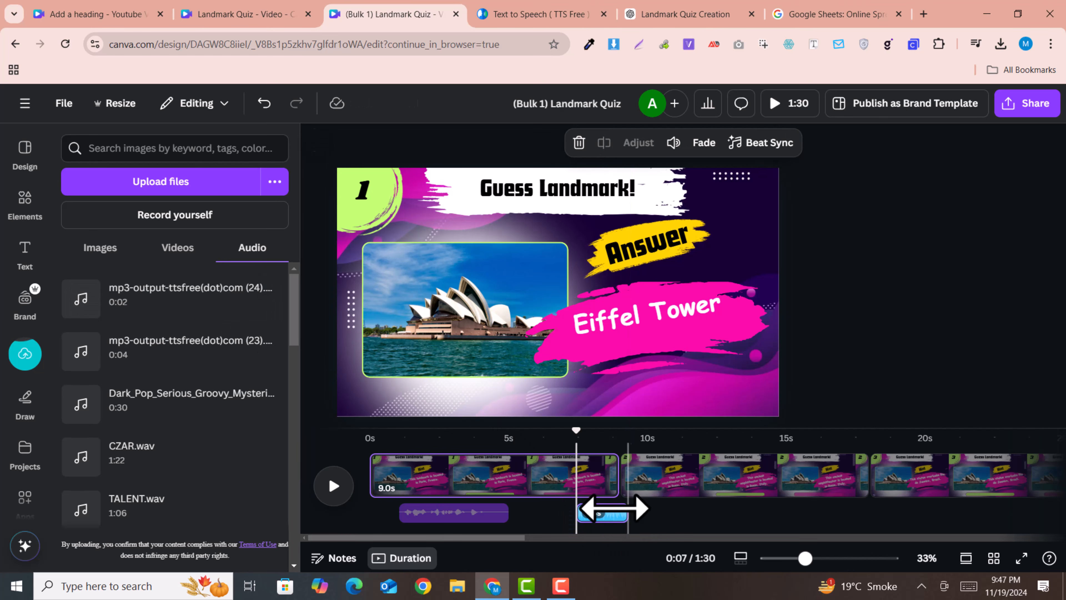
left_click(334, 486)
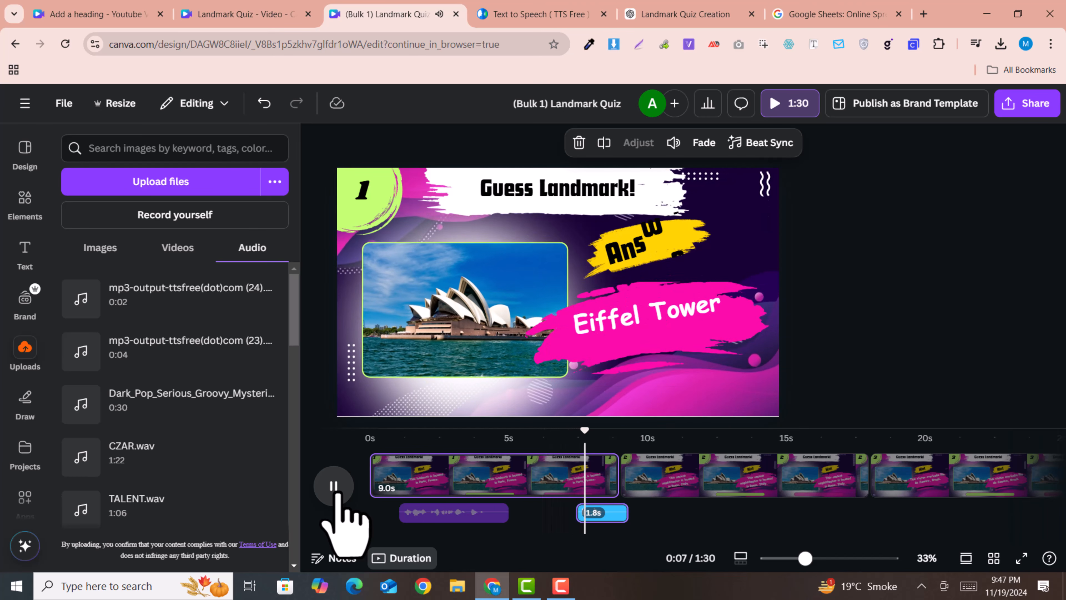
left_click(334, 487)
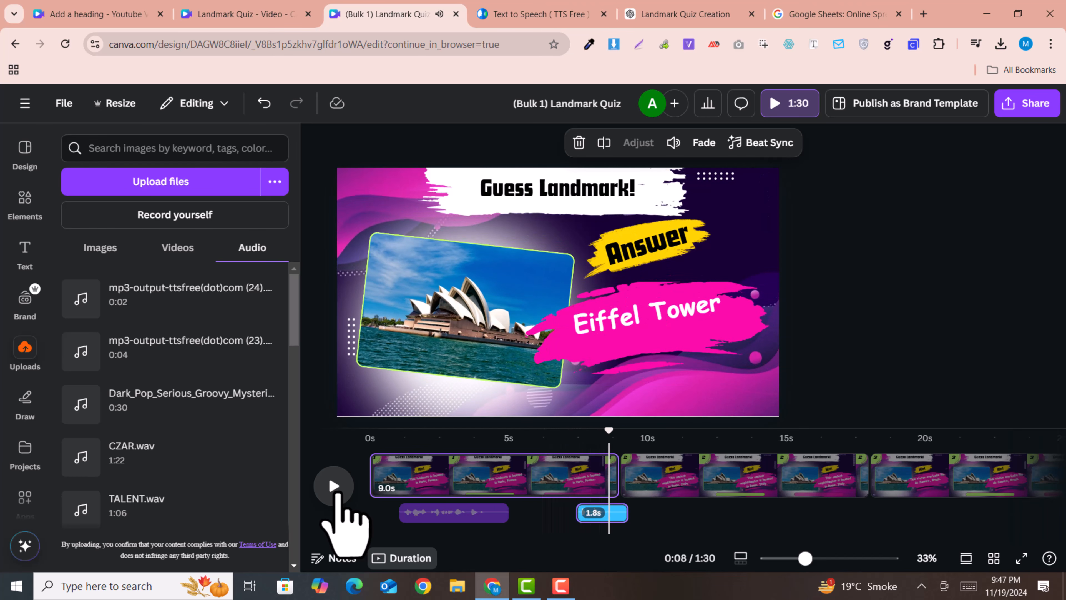
Copy the answer text "Eiffel Tower" from page 1 and search Canva's elements for it.
left_click(451, 338)
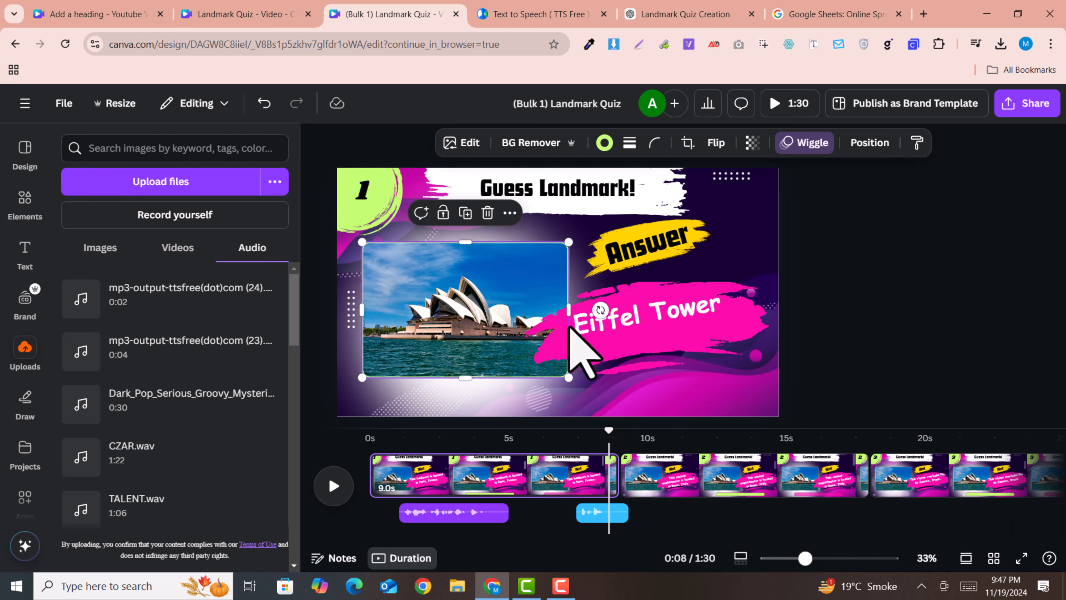
double_click(626, 326)
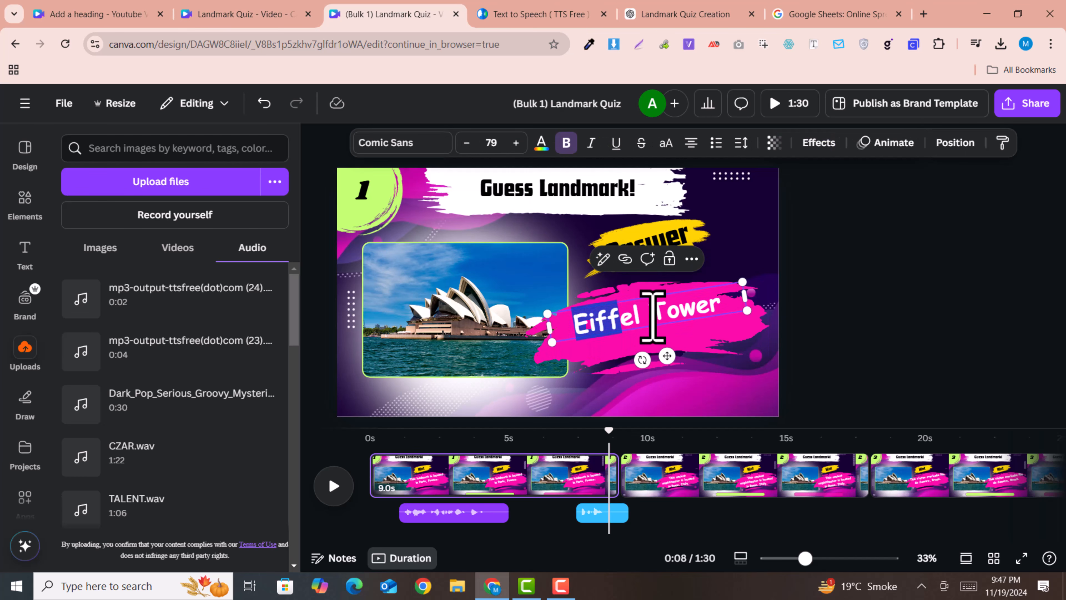
triple_click(653, 317)
key("ctrl+c")
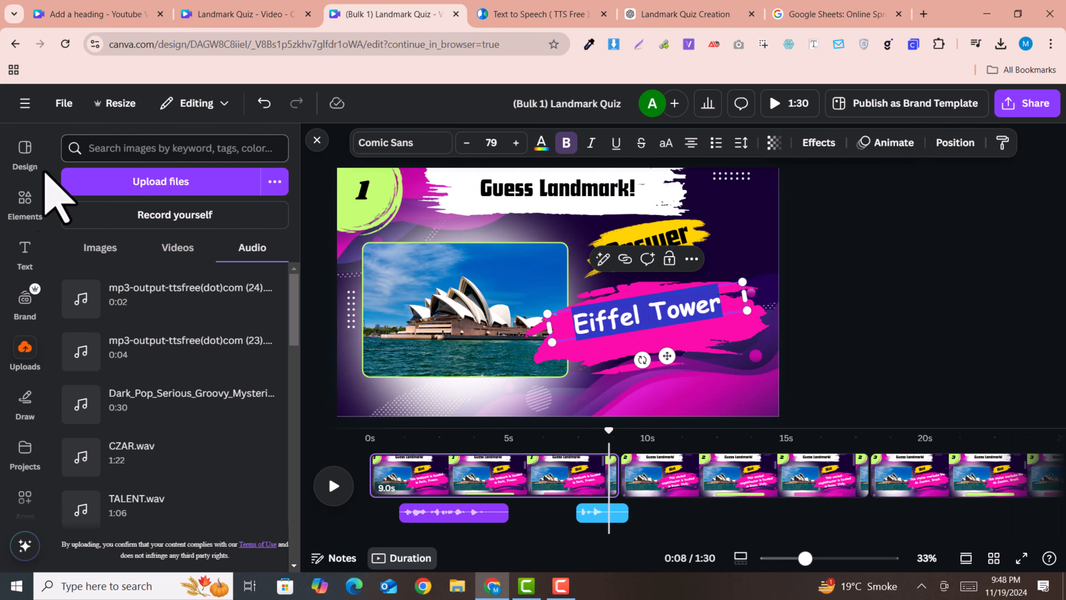
left_click(25, 201)
left_click(129, 152)
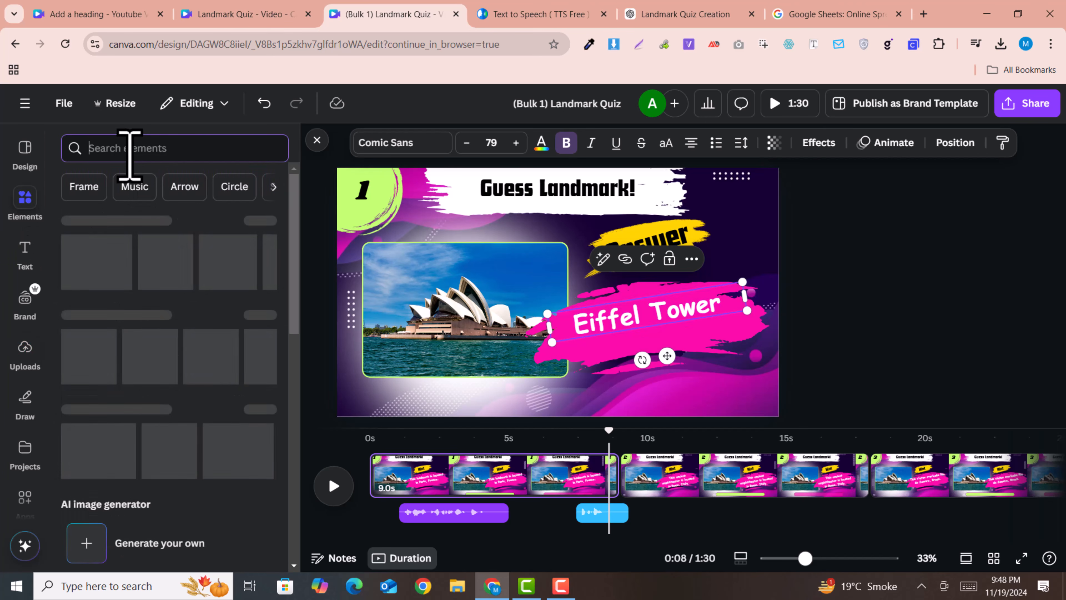
key("ctrl+v")
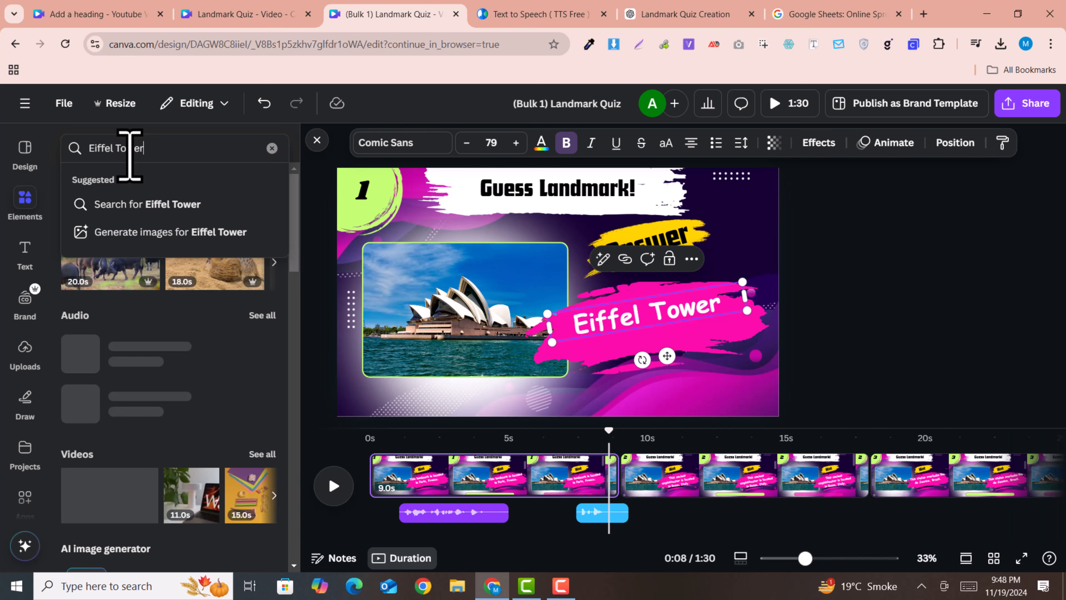
key("Return")
Replace page 1's Sydney Opera House picture with the Eiffel Tower photo framed by green leaves and red flowers.
left_click_drag(107, 447, 393, 343)
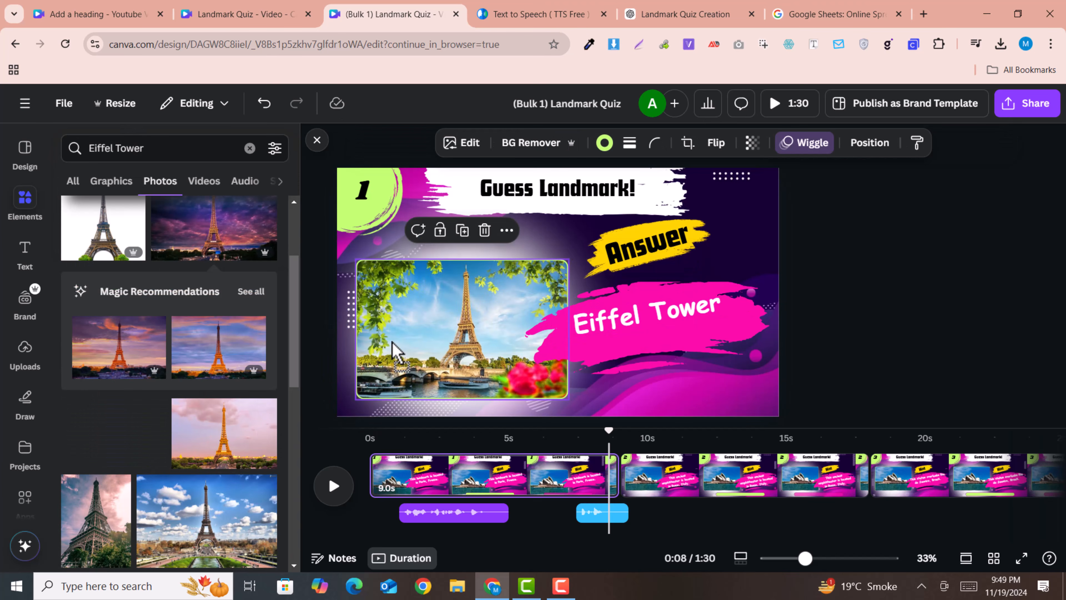
left_click_drag(393, 342, 352, 321)
left_click_drag(443, 320, 447, 302)
Move the playhead to 10 seconds, copy page 2's hint text about the ancient amphitheater, and switch to TTSFree.
left_click_drag(611, 433, 648, 436)
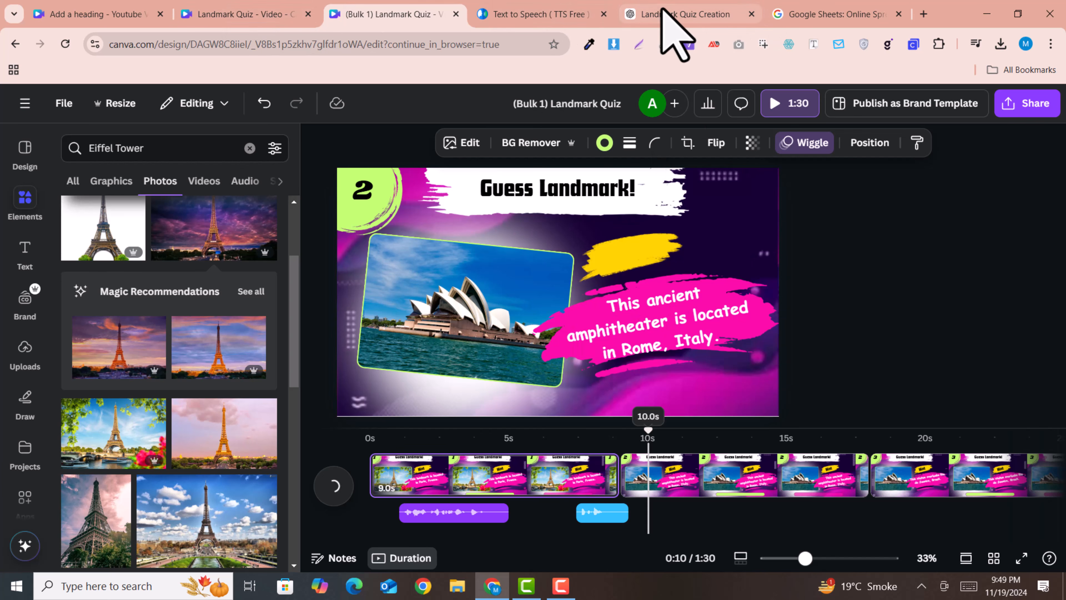
mouse_move(732, 3)
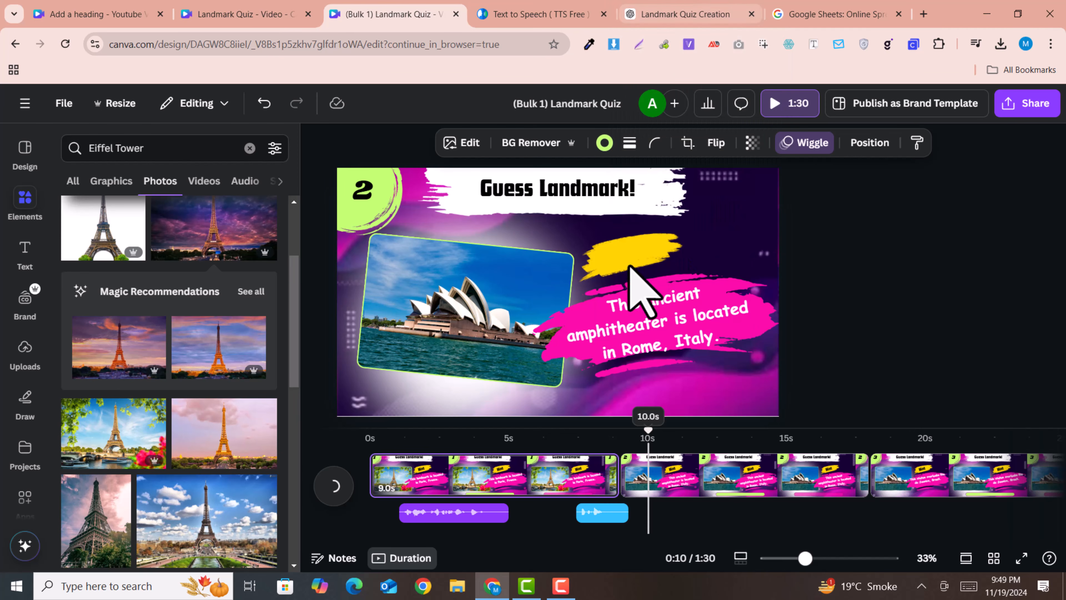
left_click(626, 328)
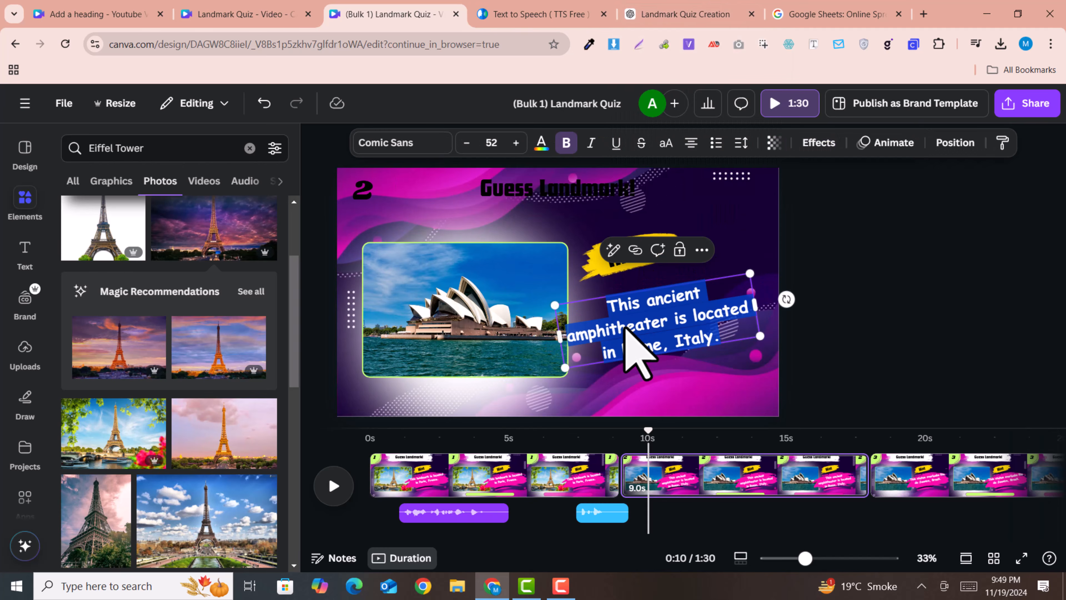
left_click(520, 9)
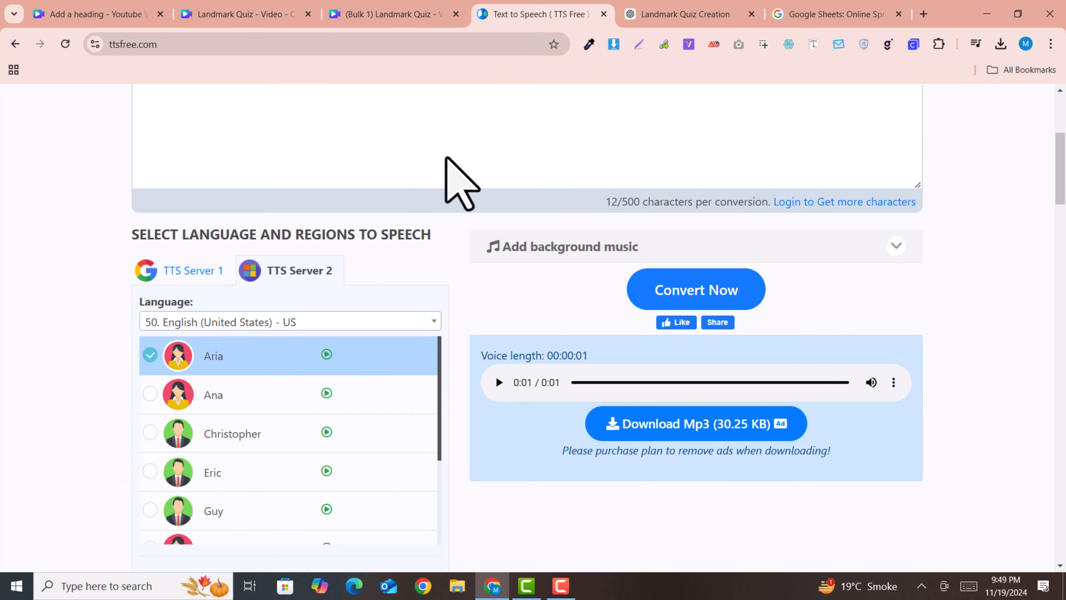
Replace the text with "This ancient amphitheater is located in Rome, Italy." and download its converted speech as an MP3.
scroll(480, 247, "up", 3)
key("ctrl+a")
type("This ancient amphitheater is located in Rome, Italy.")
left_click(697, 430)
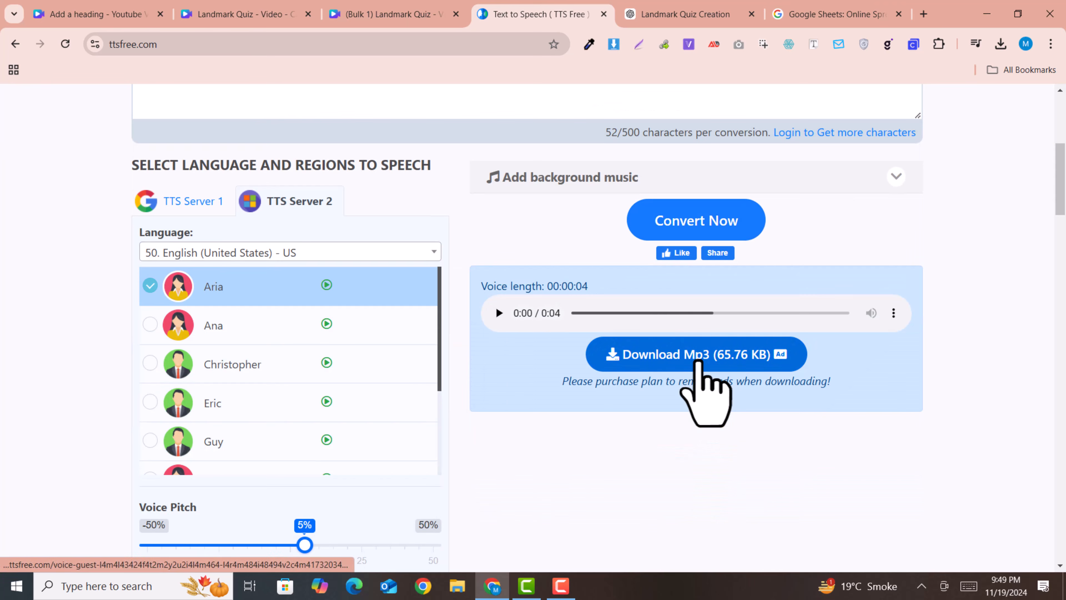
left_click(672, 368)
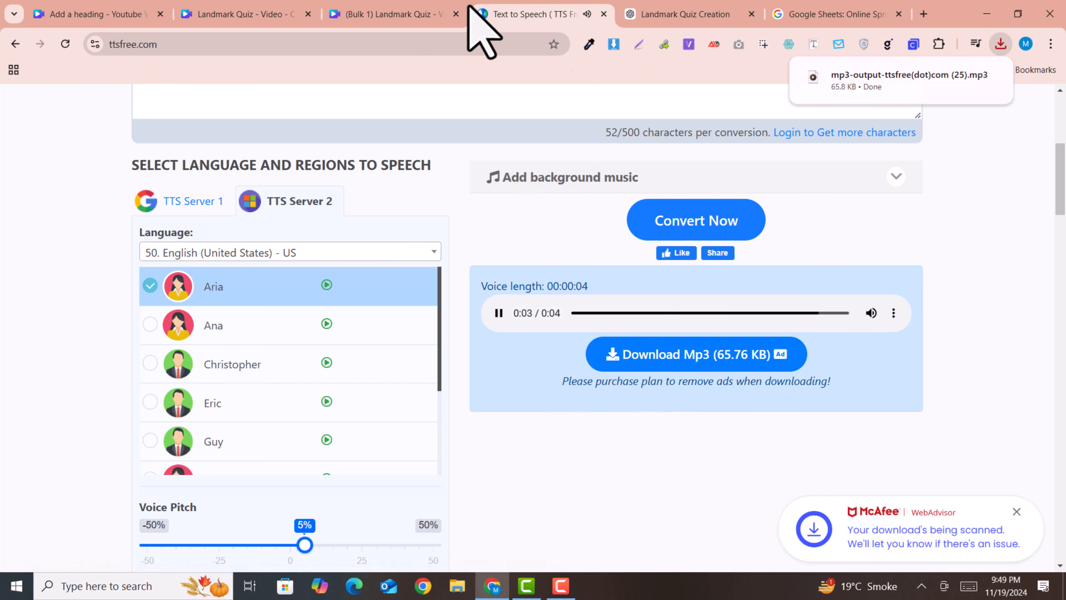
Switch to Canva, upload the downloaded mp3-output-ttsfree(dot)com (25).mp3 and add it to the timeline at the 10-second playhead on page 2.
left_click(382, 14)
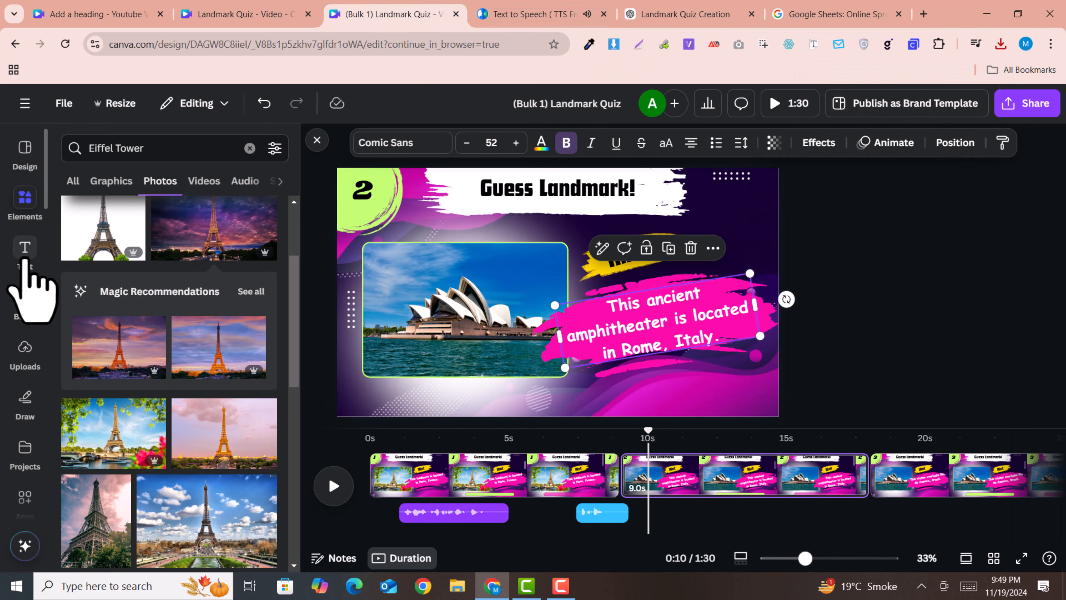
left_click(23, 348)
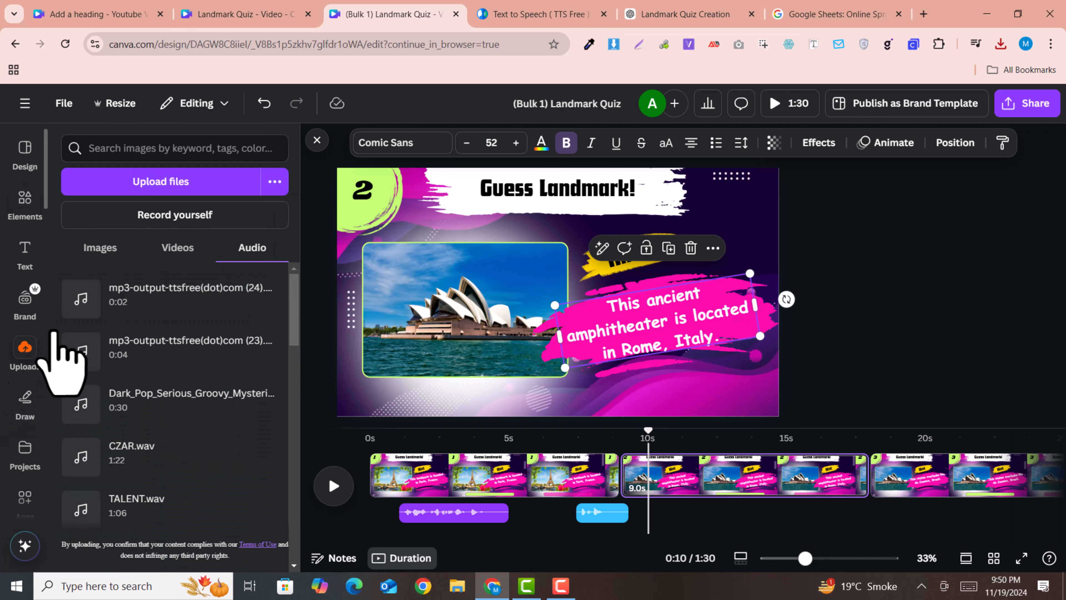
left_click(1001, 44)
left_click_drag(881, 131, 126, 310)
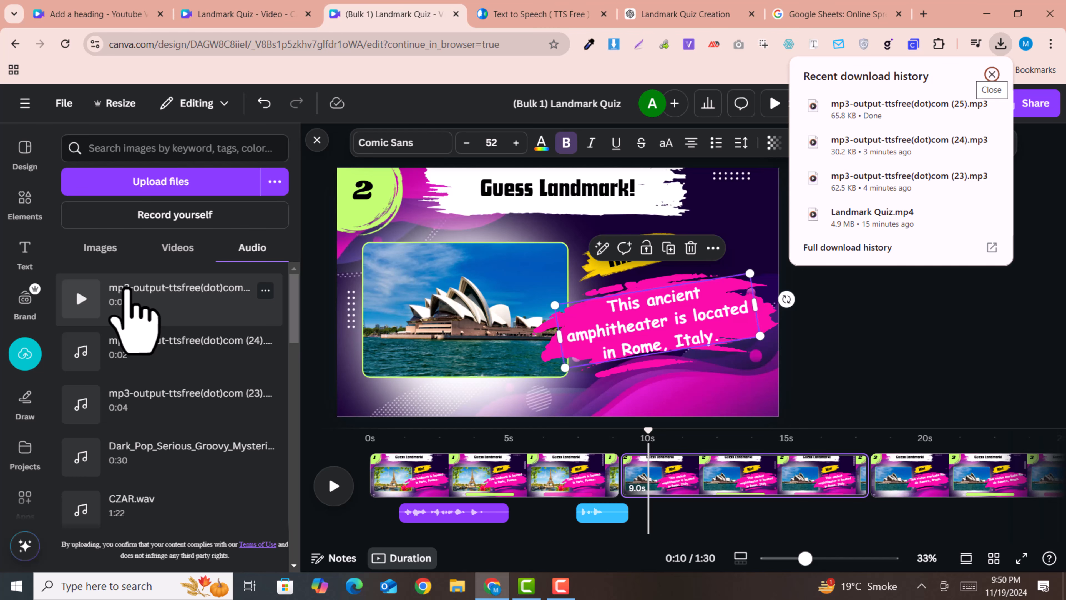
left_click(142, 312)
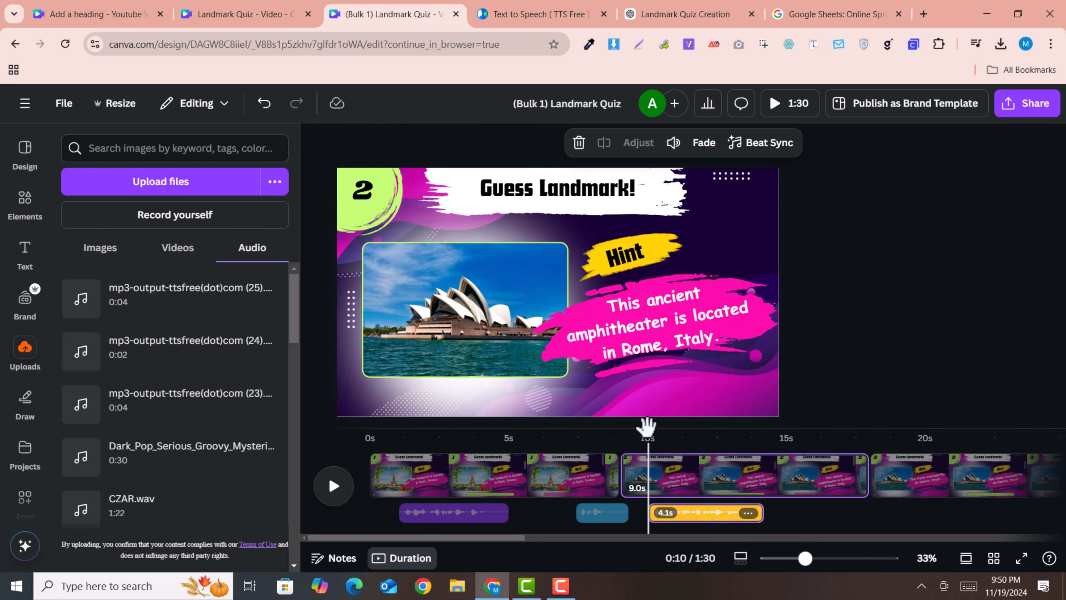
Move the playhead to about 16.4 seconds, copy page 2's answer text "Colosseum", and switch to TTSFree.
left_click_drag(649, 433, 826, 453)
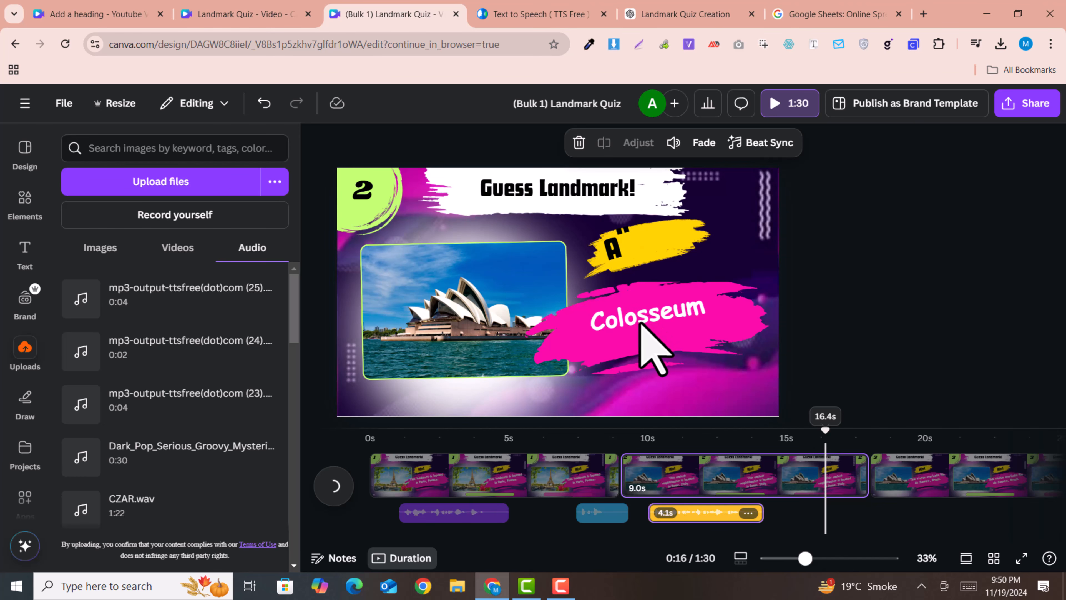
left_click(641, 324)
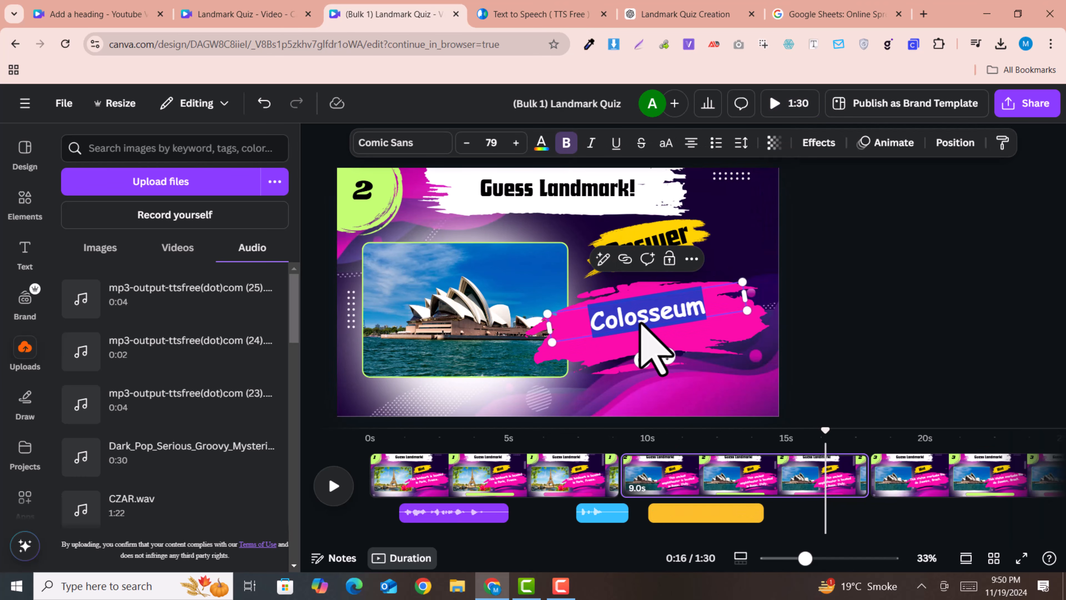
double_click(640, 323)
key("ctrl+c")
left_click(558, 8)
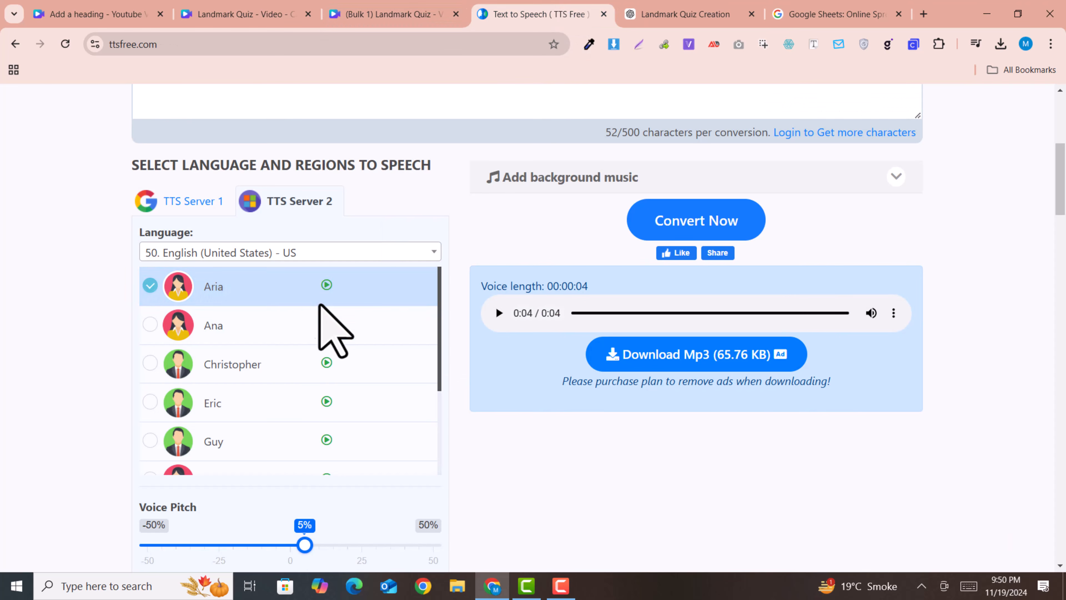
Replace the text with "Colosseum", convert it to speech, and download the MP3.
scroll(308, 260, "up", 4)
scroll(308, 261, "up", 3)
left_click(317, 286)
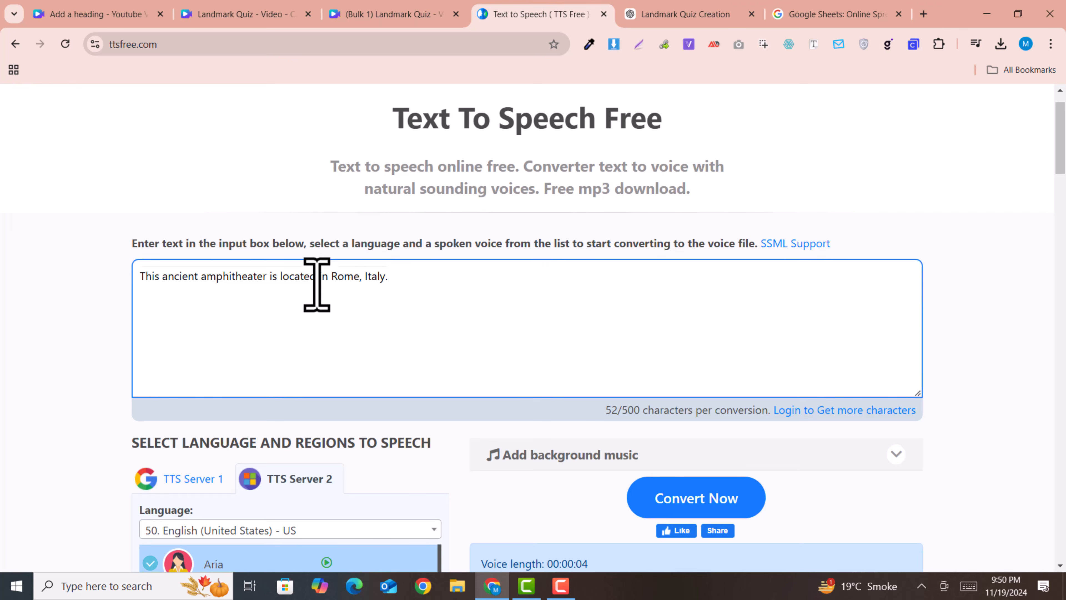
key("ctrl+a")
key("ctrl+v")
scroll(598, 416, "down", 2)
scroll(598, 415, "down", 1)
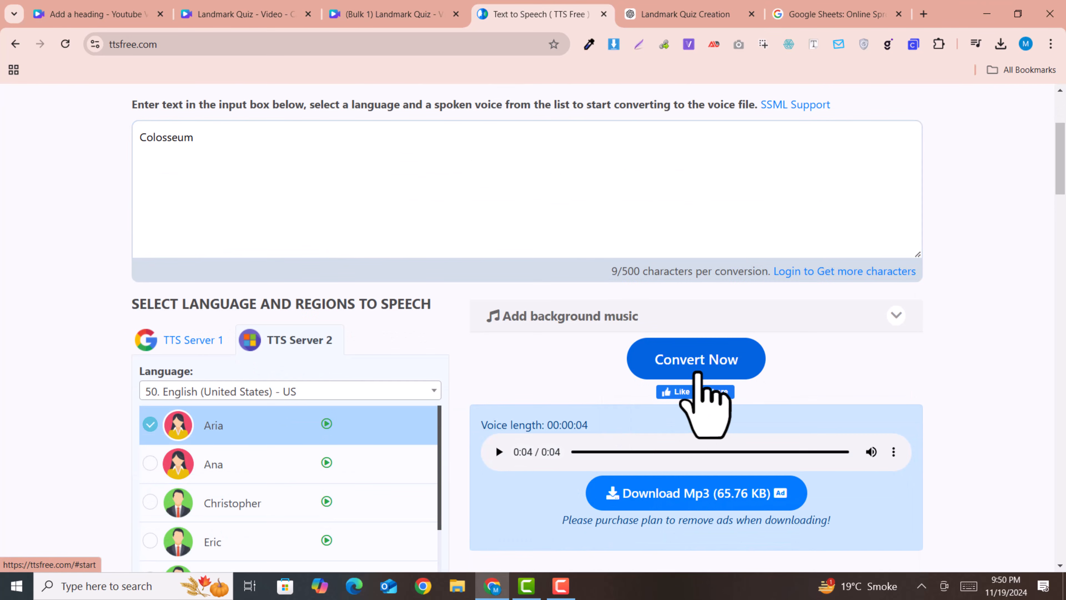
left_click(695, 371)
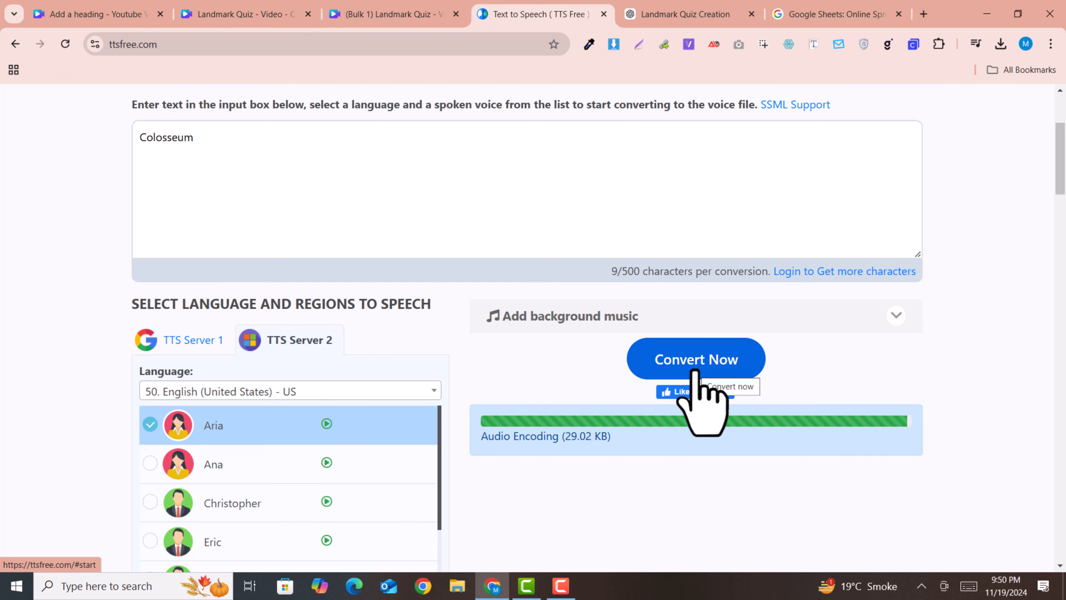
left_click(682, 498)
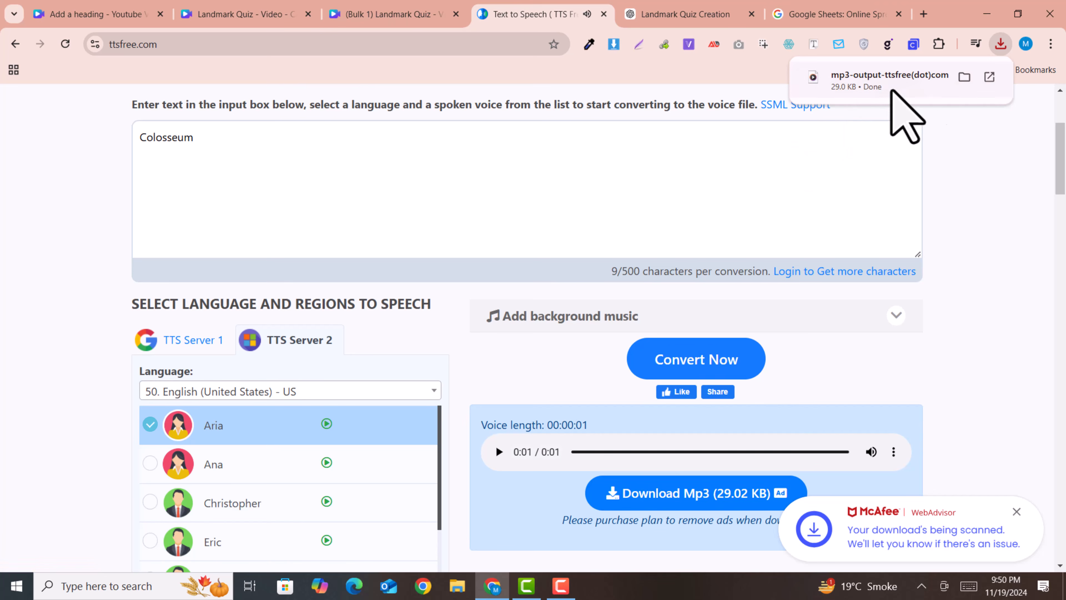
Return to Canva, upload mp3-output-ttsfree(dot)com (26).mp3 and place it under page 2 at about 16.4 seconds, where the answer appears.
left_click(336, 13)
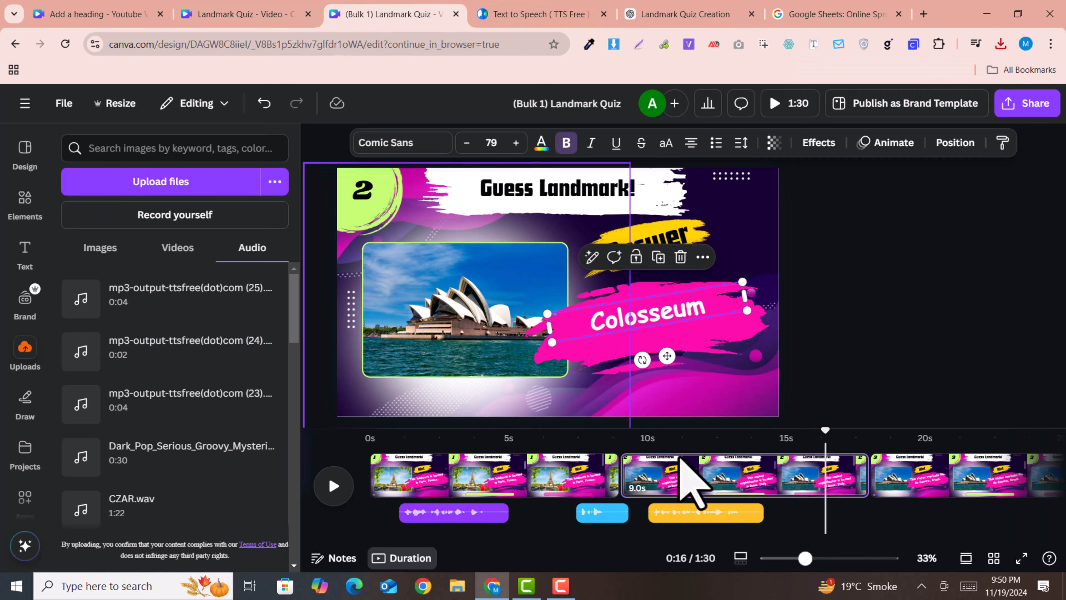
left_click(1001, 43)
left_click_drag(886, 111, 164, 326)
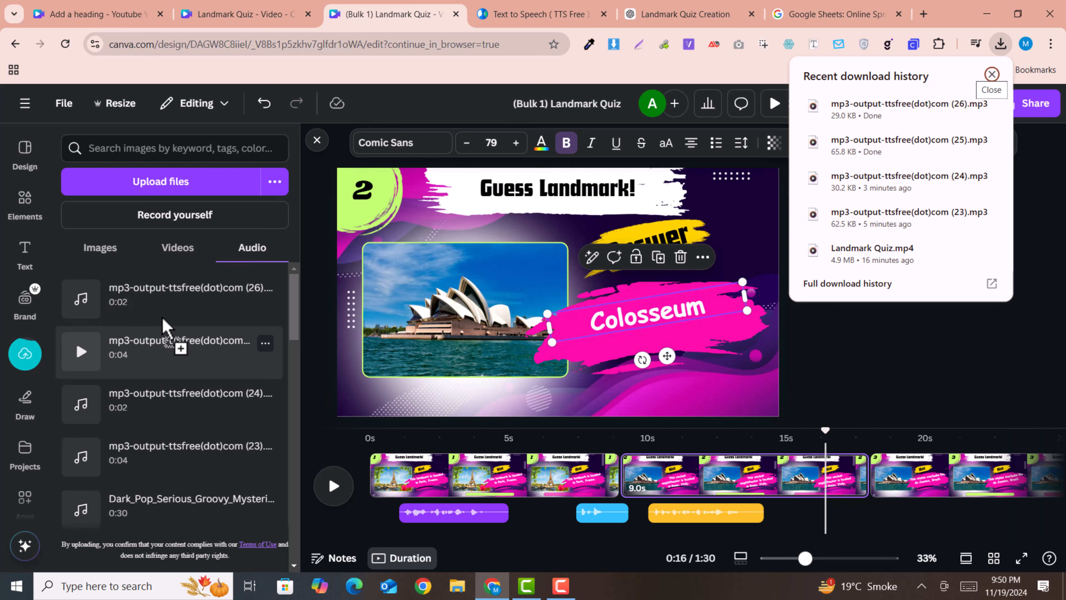
left_click_drag(177, 303, 835, 512)
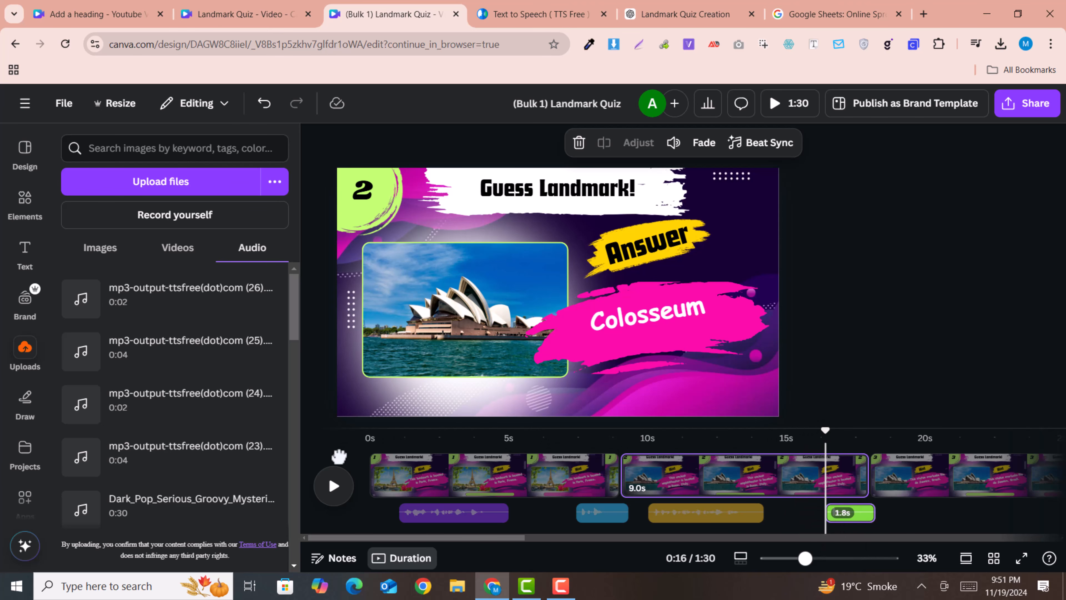
Search the photo elements for "Colosseum" and replace page 2's Sydney Opera House picture with the sunlit Colosseum photo.
left_click(349, 459)
key("space")
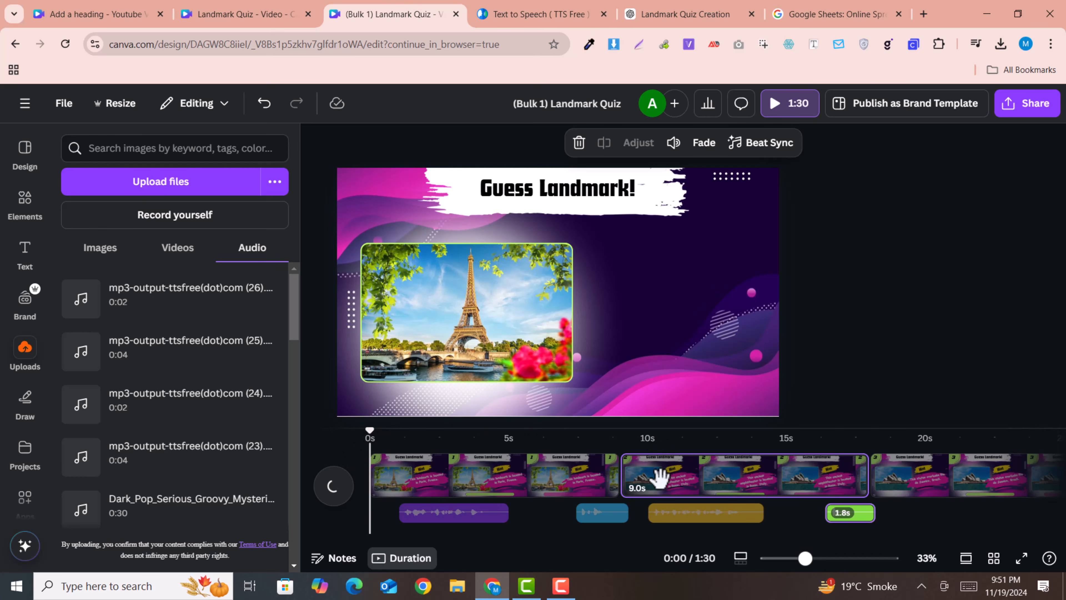
left_click(656, 462)
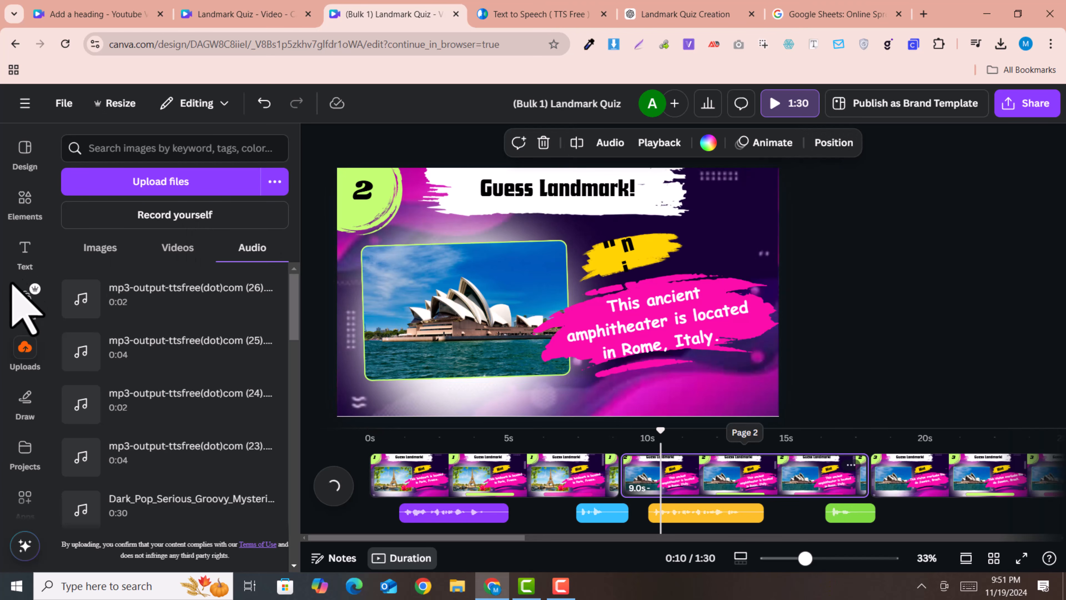
left_click(32, 202)
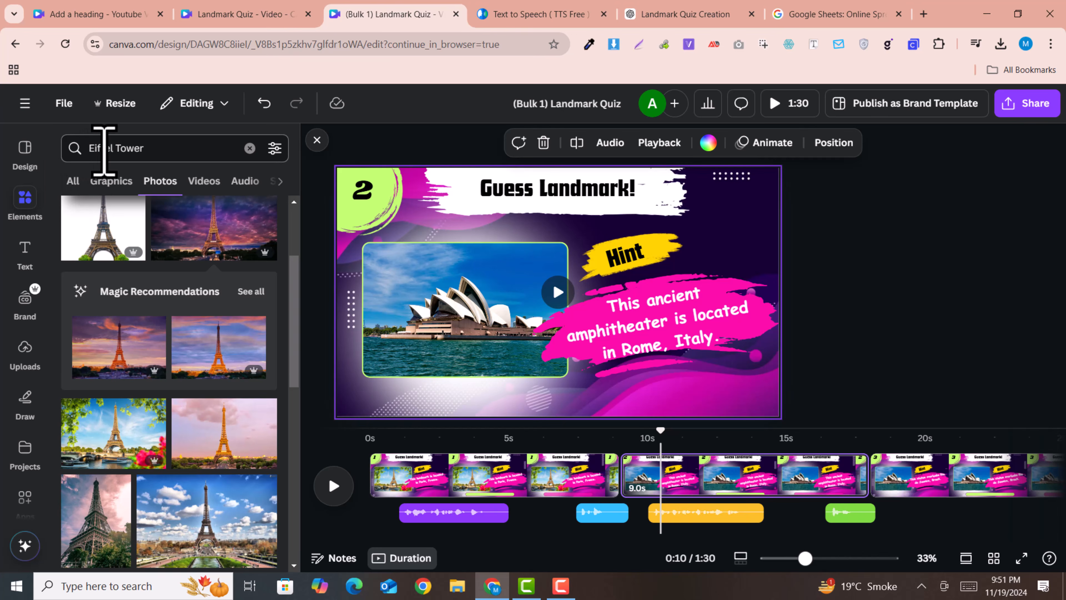
type("Colosseum")
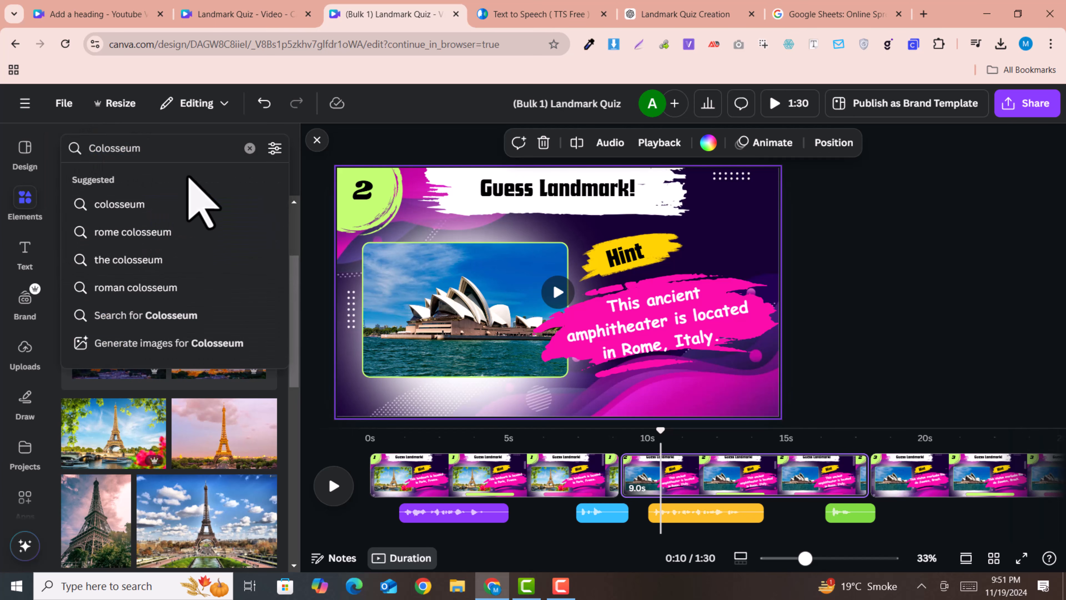
key("Return")
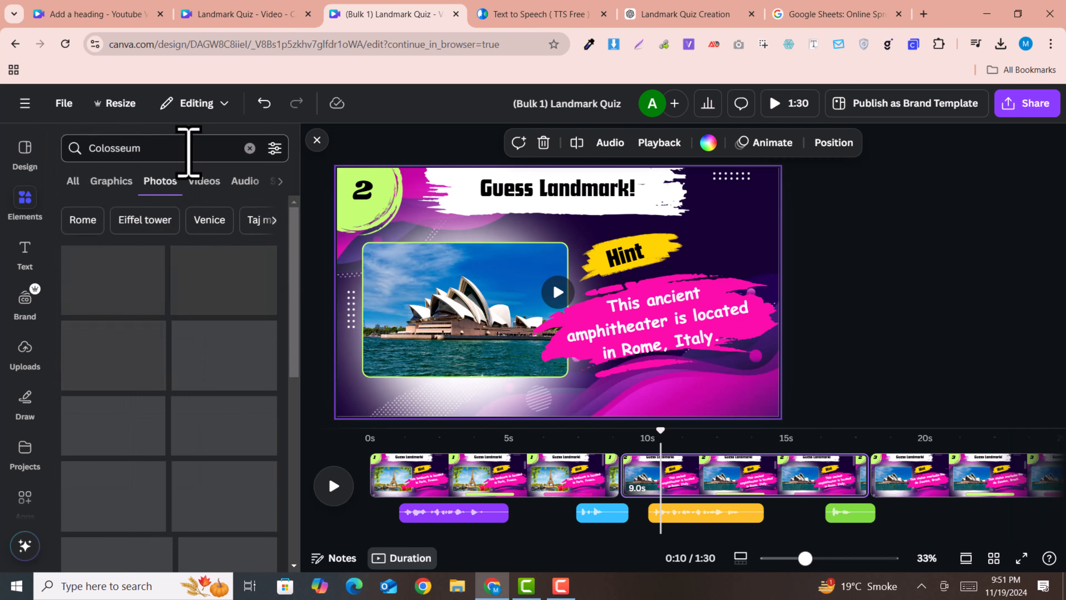
left_click_drag(120, 275, 411, 290)
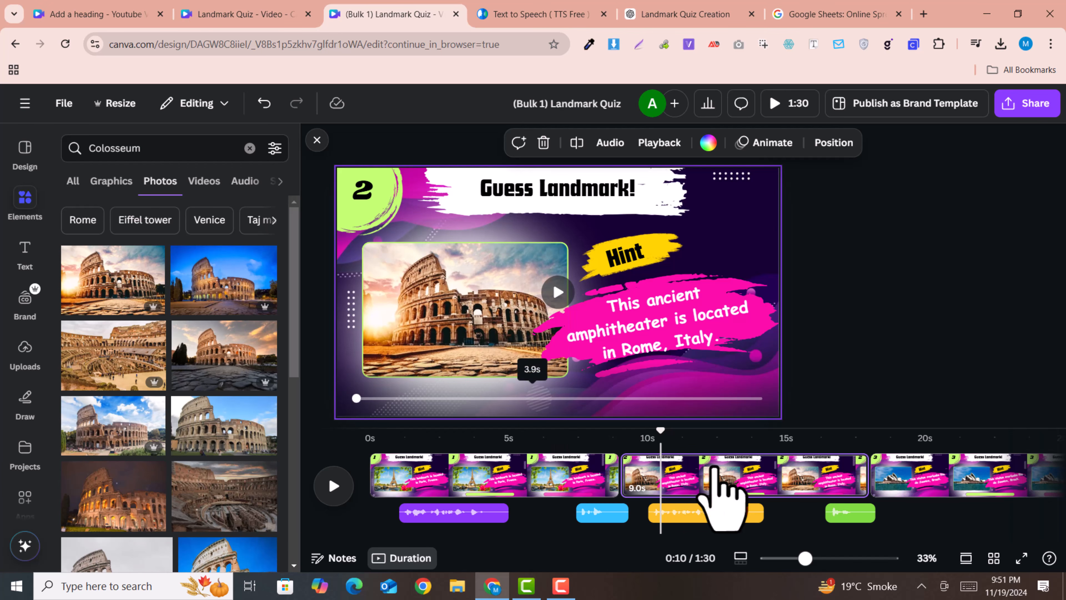
Play the video from the start through page 2 to check the voice-overs and photos, and stop at page 3.
left_click_drag(514, 451, 354, 453)
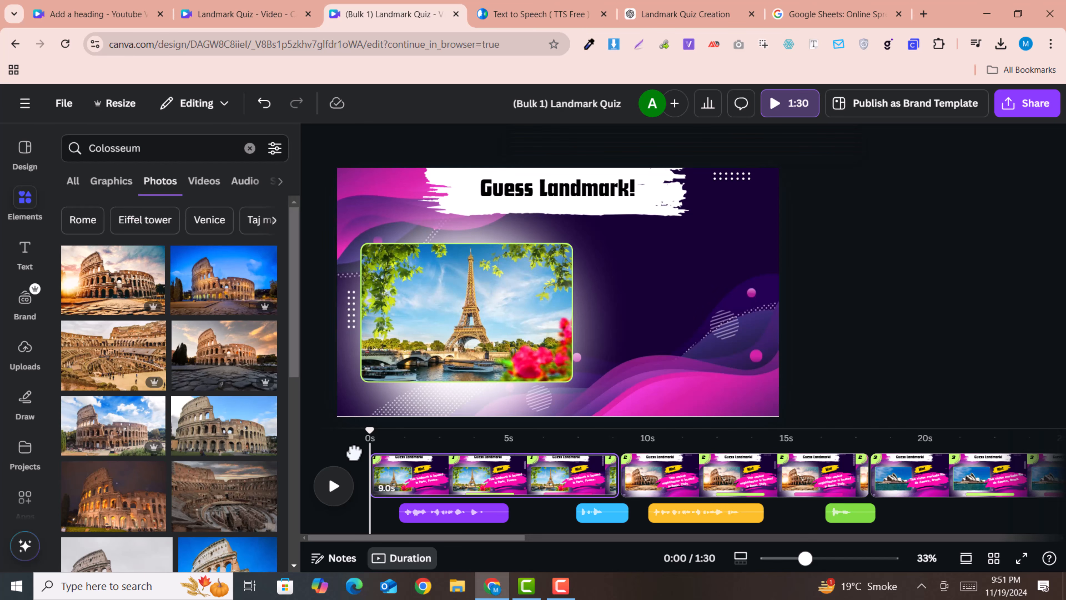
left_click(335, 487)
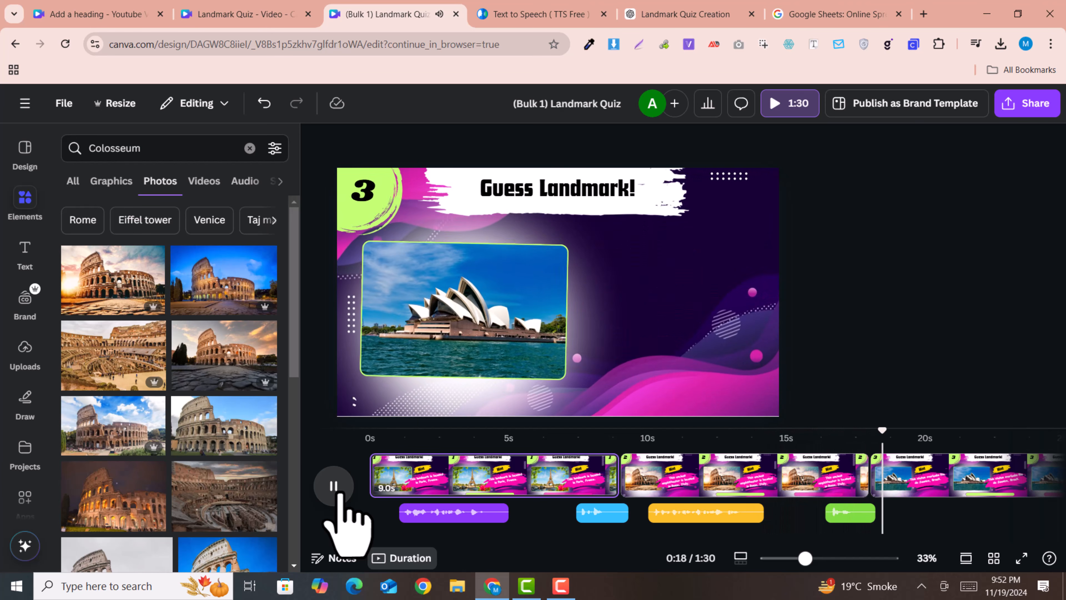
left_click(336, 485)
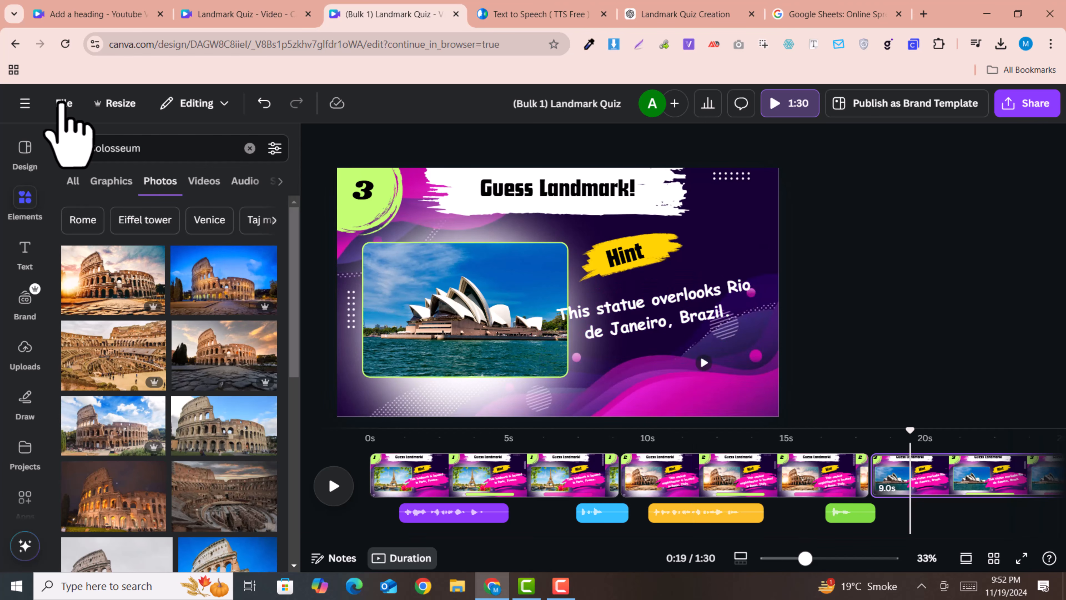
Download all 10 pages as a 1080p MP4 video and open the downloaded (Bulk 1) Landmark Quiz file for playback.
left_click(63, 103)
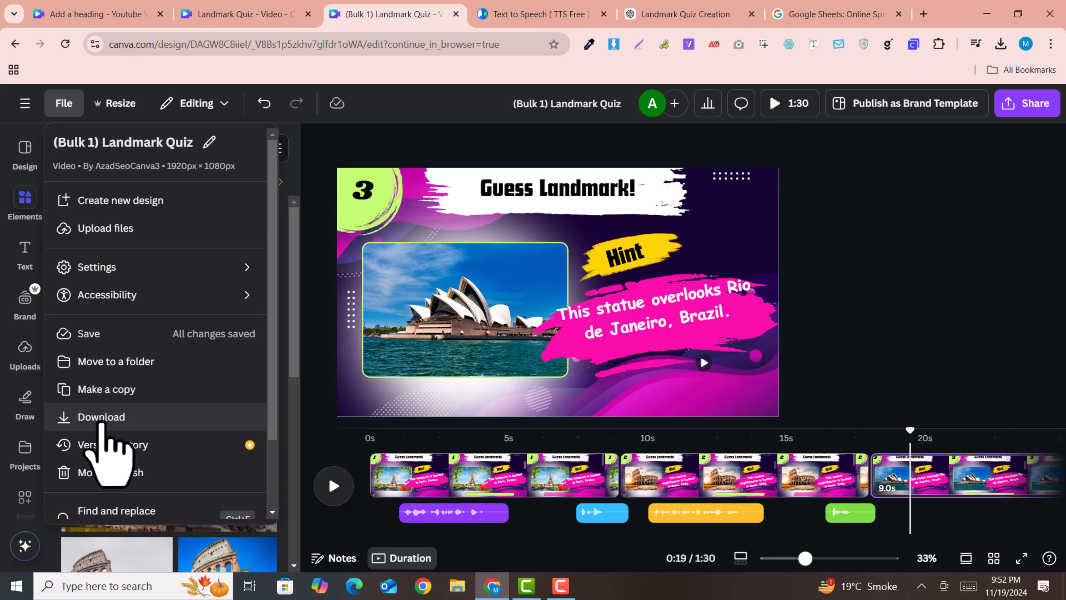
left_click(101, 418)
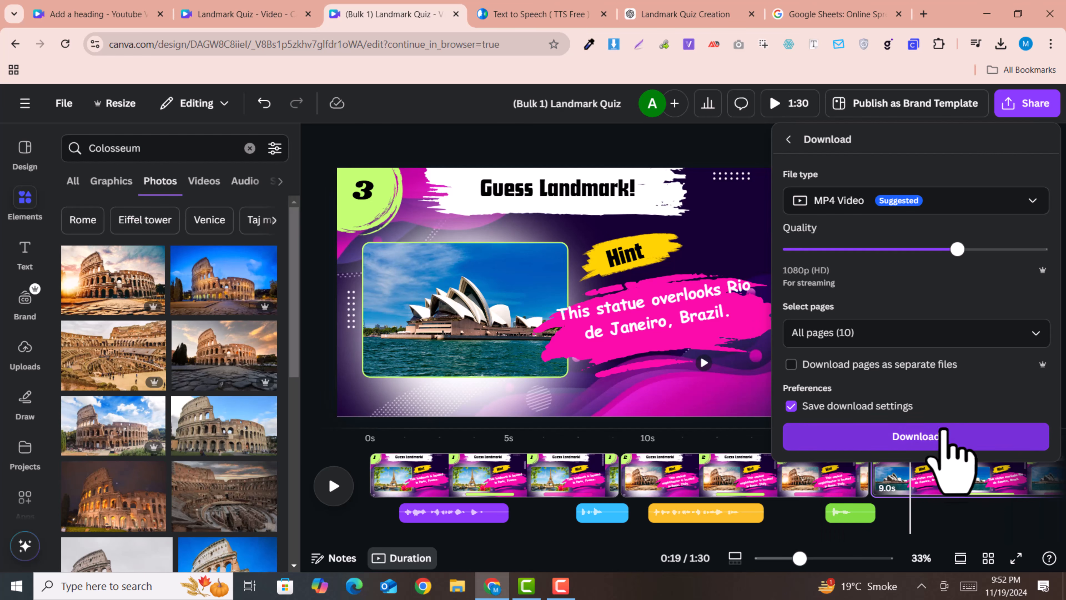
left_click(942, 438)
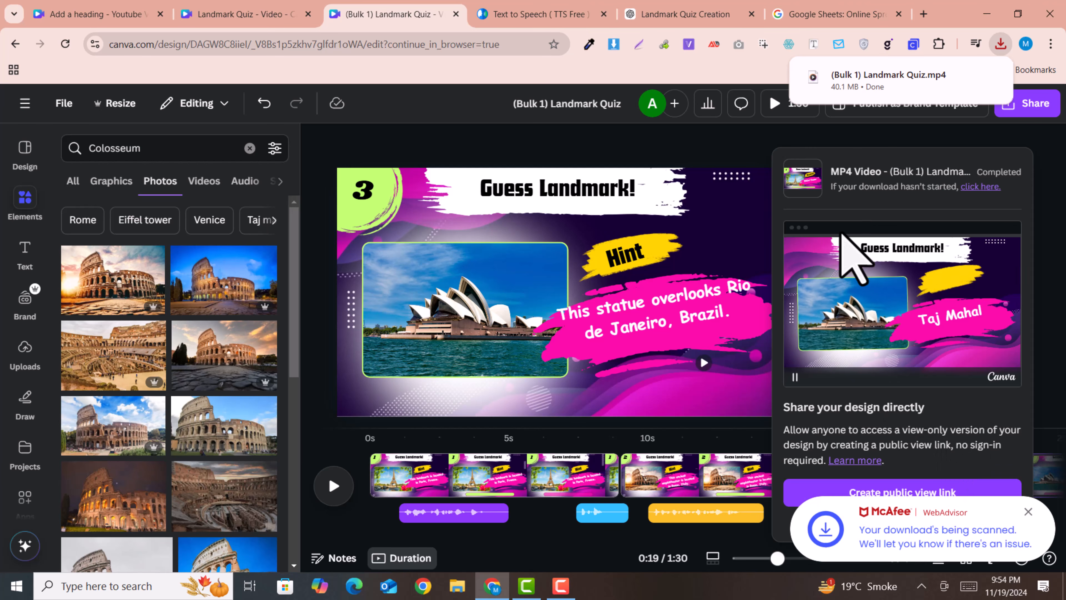
mouse_move(903, 74)
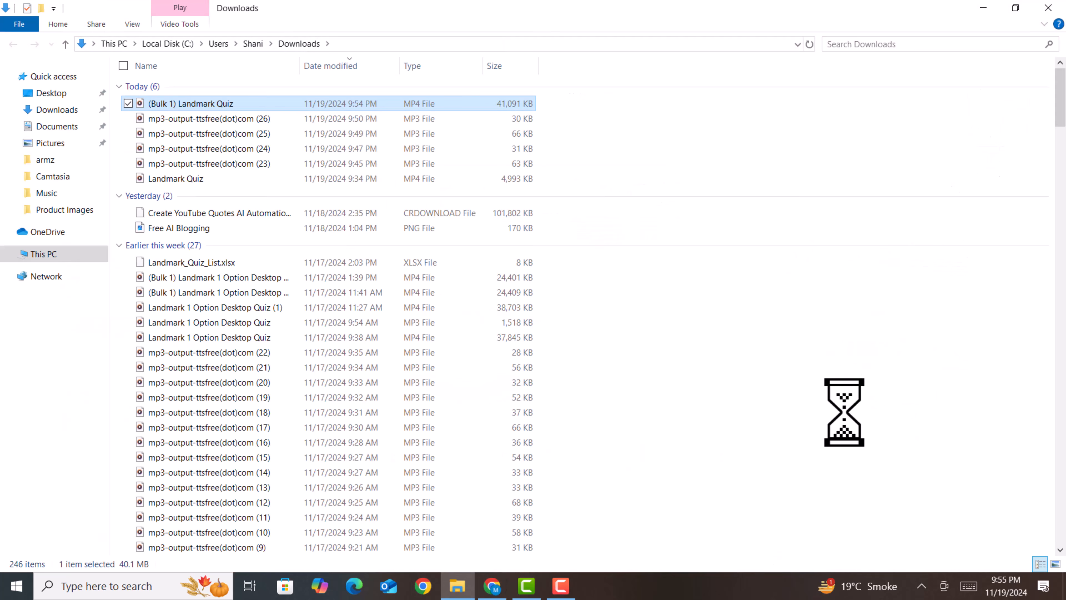
double_click(188, 103)
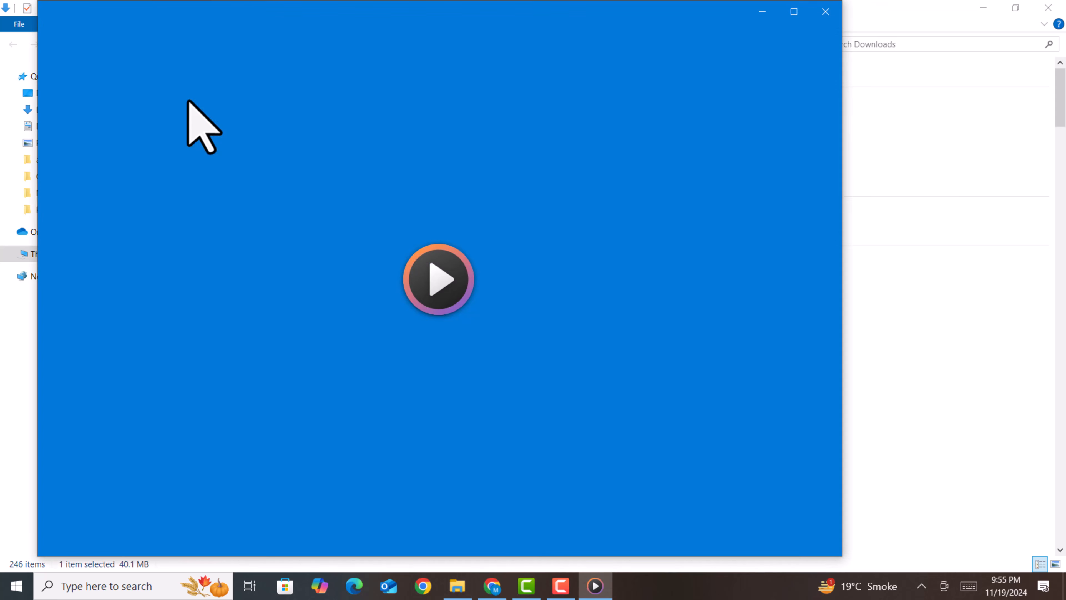